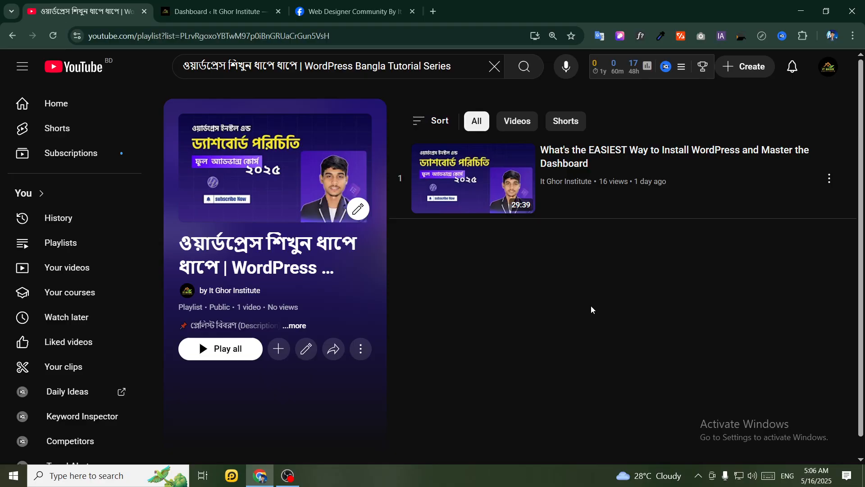
pyautogui.click(252, 11)
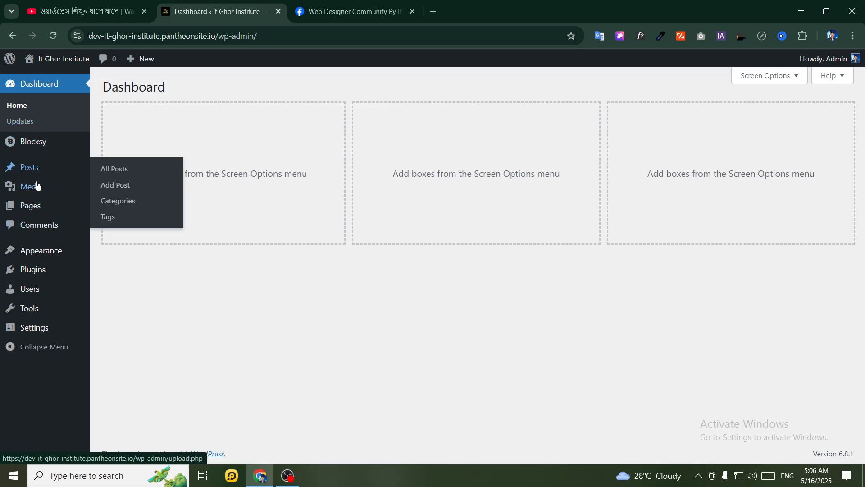
pyautogui.moveTo(37, 190)
pyautogui.moveTo(23, 219)
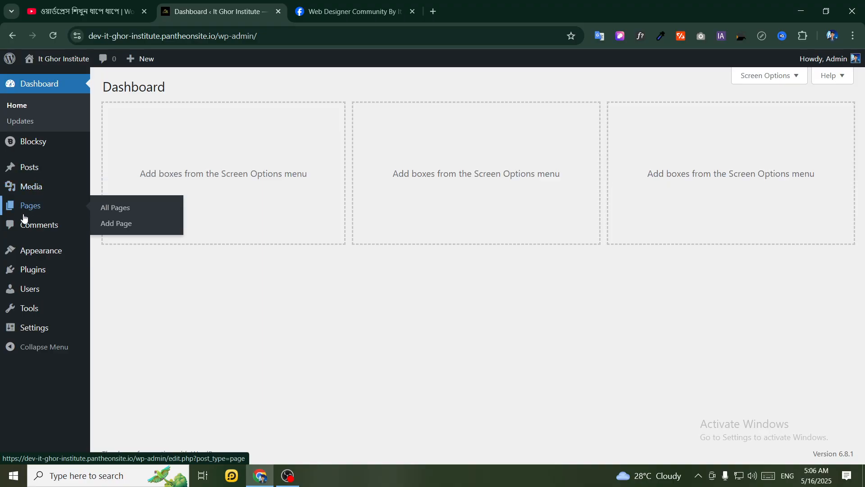
pyautogui.moveTo(33, 266)
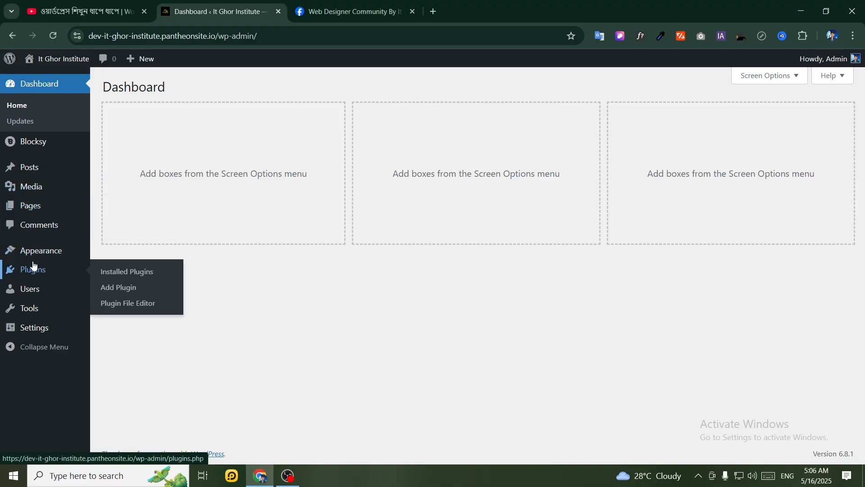
pyautogui.moveTo(26, 327)
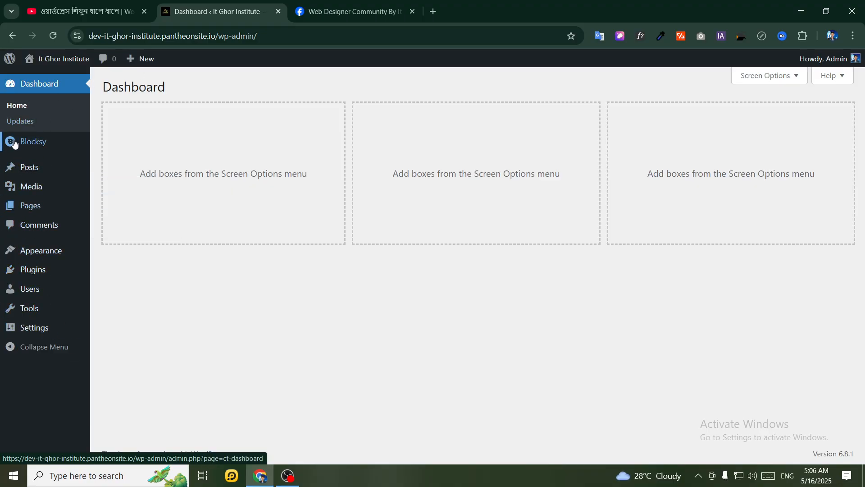
pyautogui.click(81, 11)
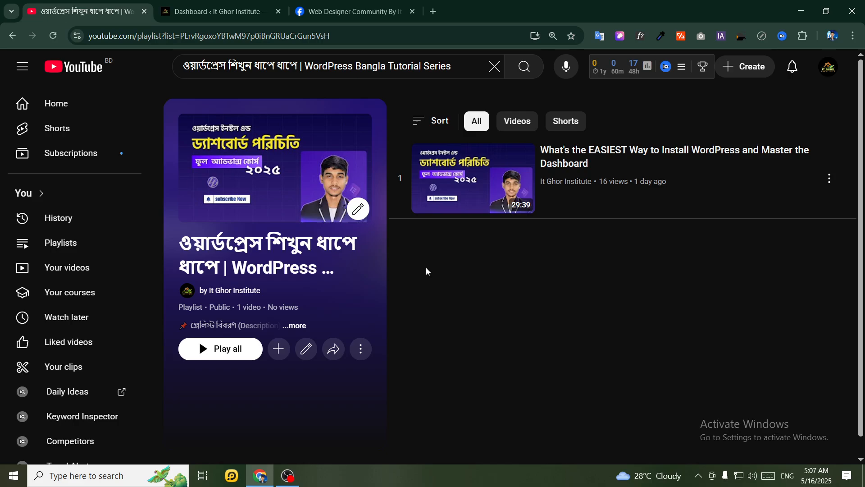
pyautogui.click(353, 7)
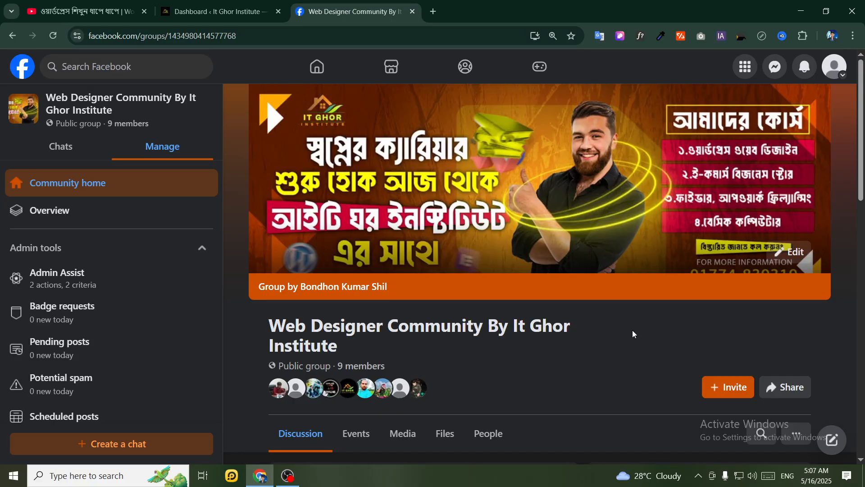
pyautogui.click(221, 11)
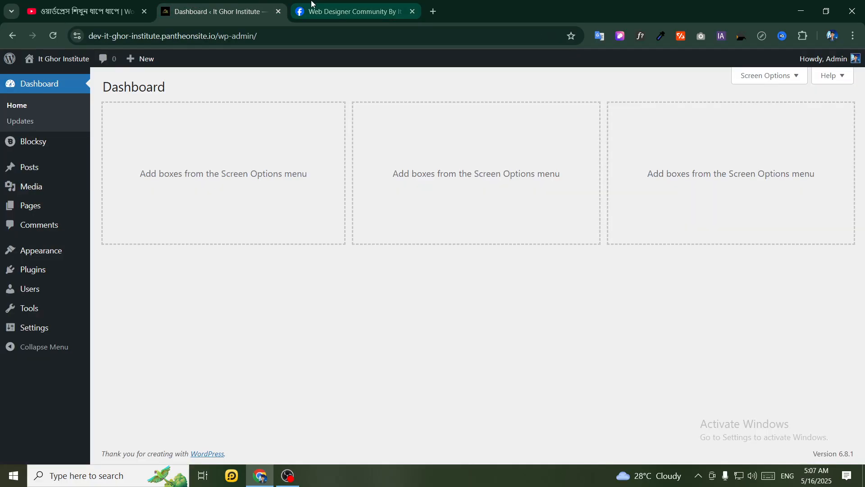
pyautogui.click(351, 11)
pyautogui.click(249, 3)
pyautogui.click(359, 6)
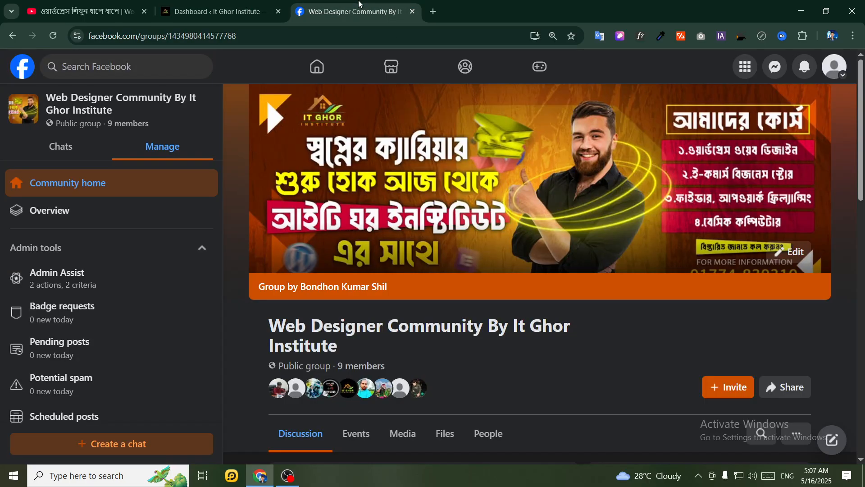
pyautogui.click(85, 11)
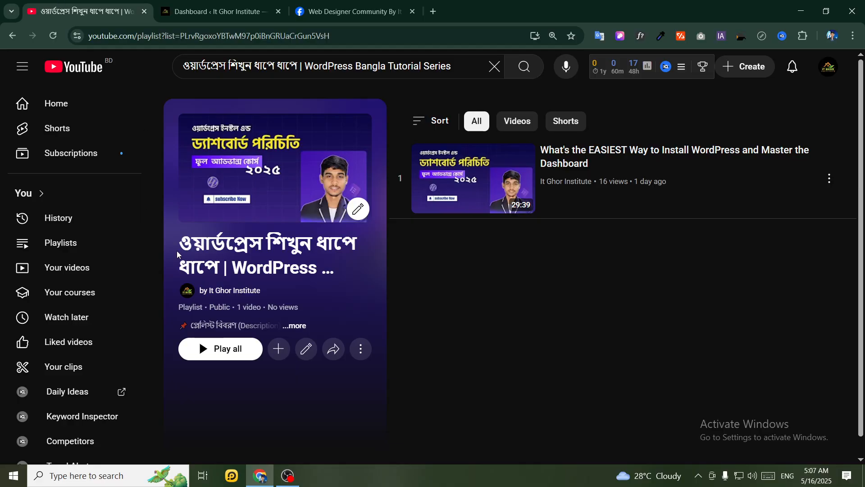
# Open the It Ghor Institute channel page on YouTube and look over its header and videos
pyautogui.click(827, 70)
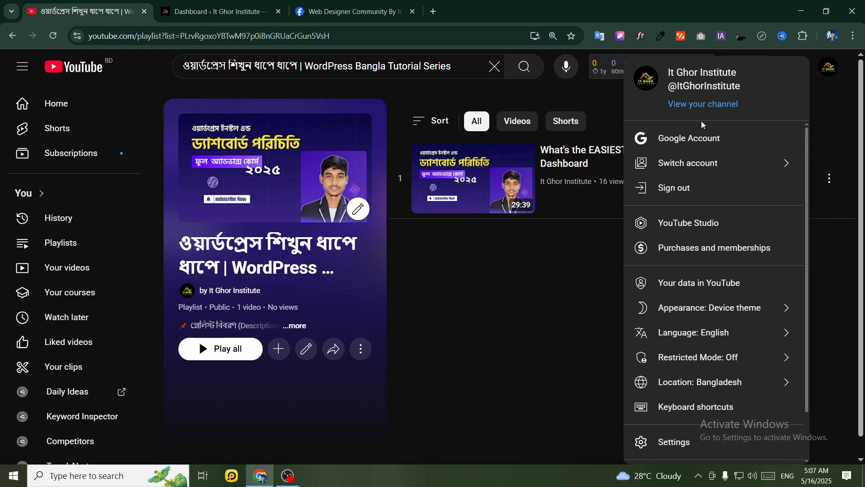
pyautogui.click(698, 103)
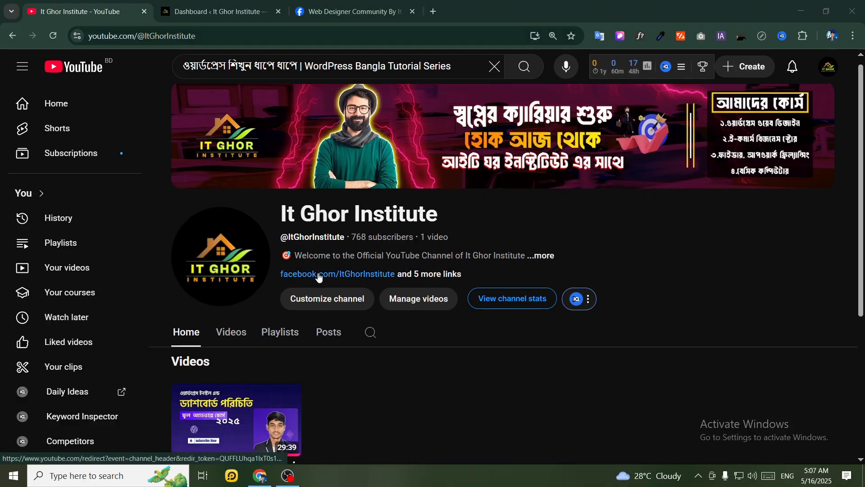
pyautogui.scroll(-2, 318, 275)
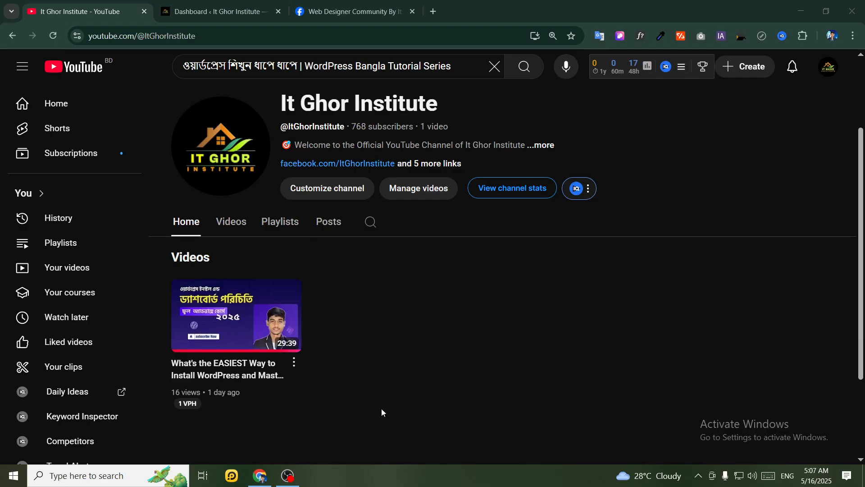
pyautogui.scroll(2, 378, 411)
pyautogui.scroll(-2, 370, 418)
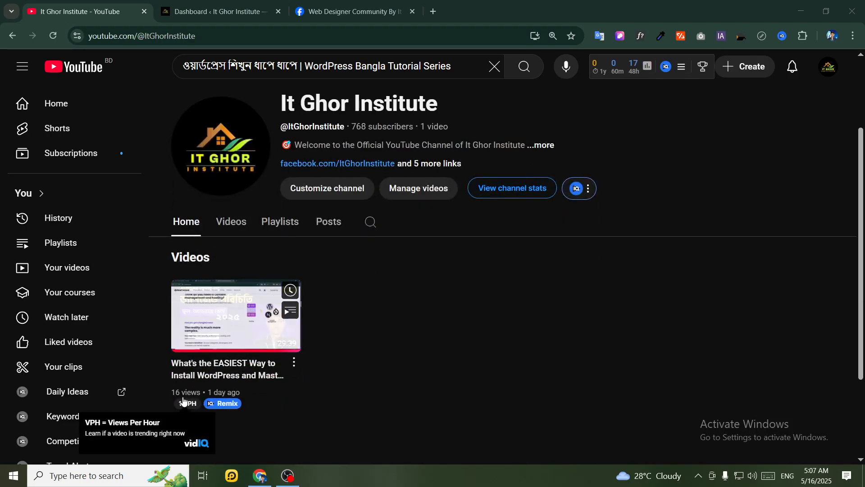
pyautogui.scroll(1, 401, 407)
pyautogui.scroll(1, 399, 407)
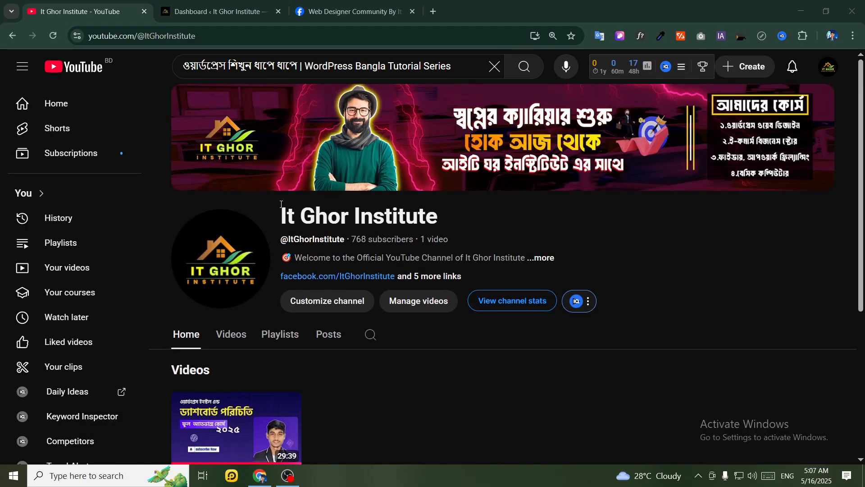
pyautogui.click(214, 5)
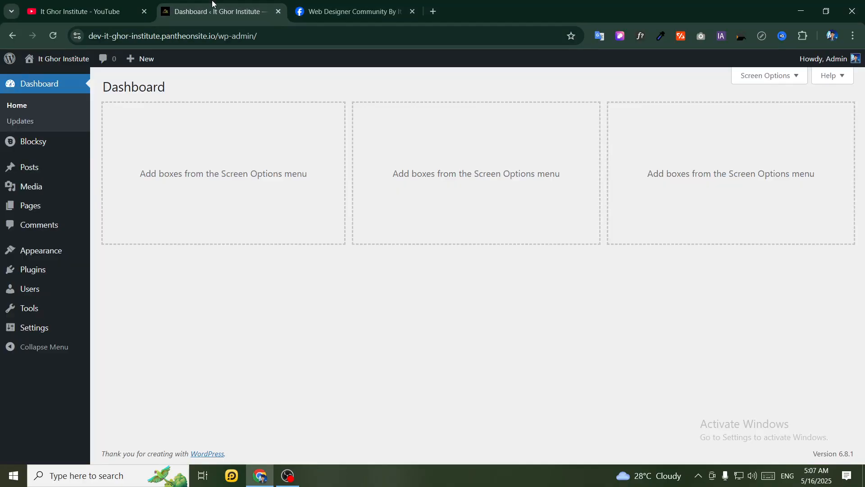
pyautogui.click(130, 4)
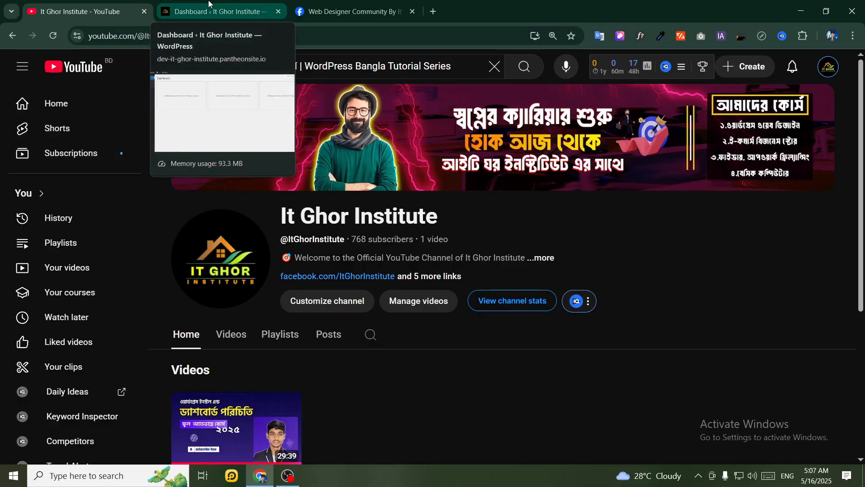
pyautogui.click(494, 66)
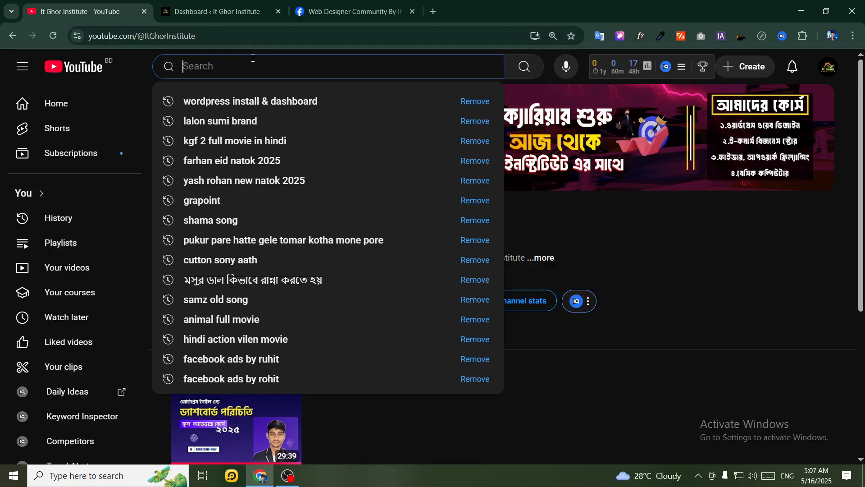
pyautogui.click(630, 178)
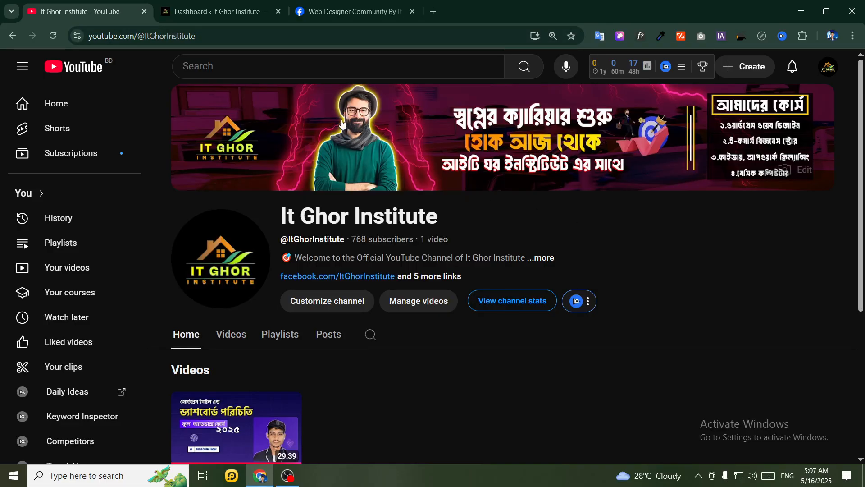
pyautogui.click(263, 4)
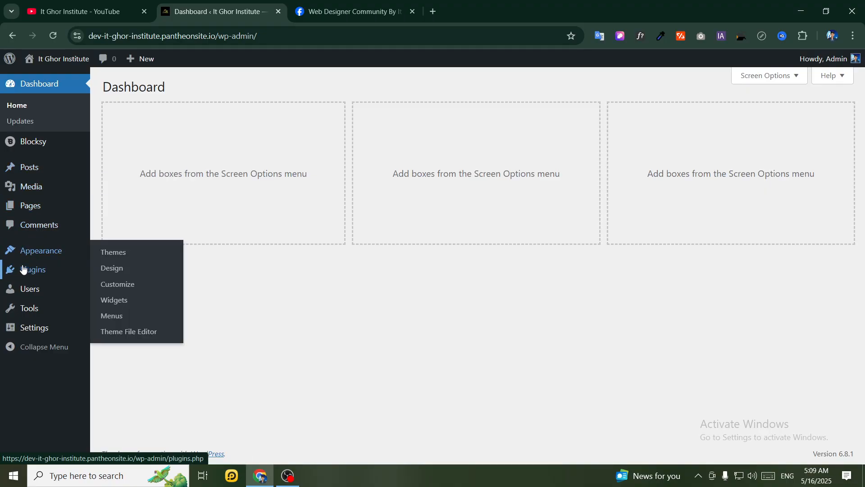
pyautogui.click(59, 3)
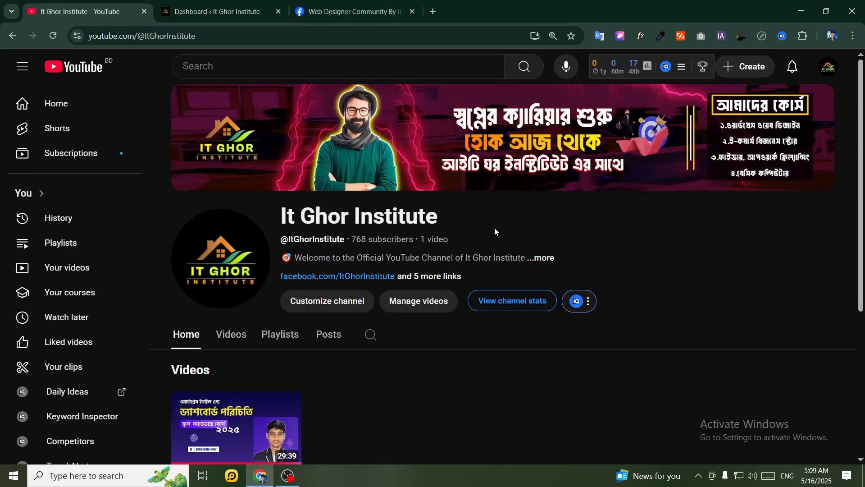
pyautogui.scroll(-3, 493, 228)
pyautogui.scroll(3, 458, 241)
pyautogui.scroll(-3, 431, 262)
pyautogui.moveTo(233, 318)
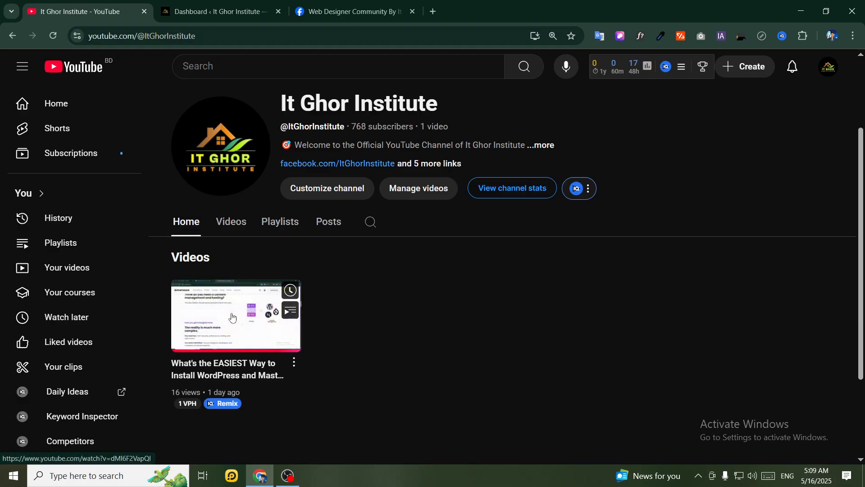
pyautogui.scroll(3, 233, 318)
# Switch to the WordPress admin and search for "Elementor" among the plugins available to add
pyautogui.click(207, 5)
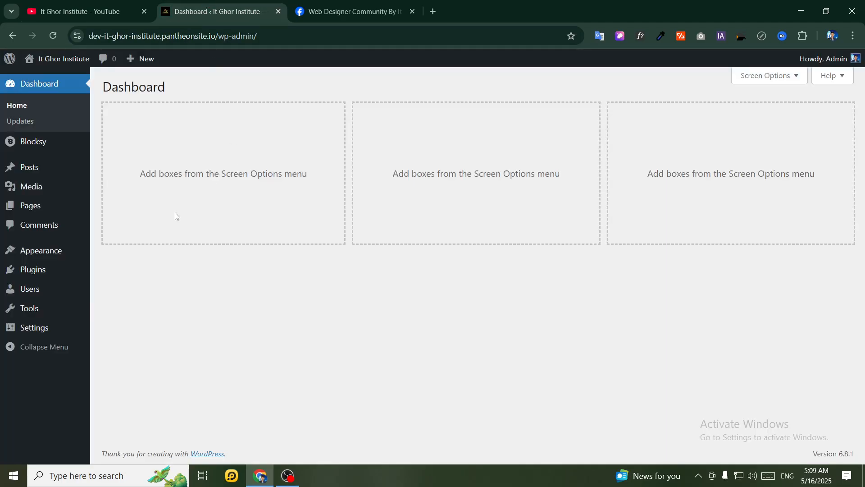
pyautogui.moveTo(55, 269)
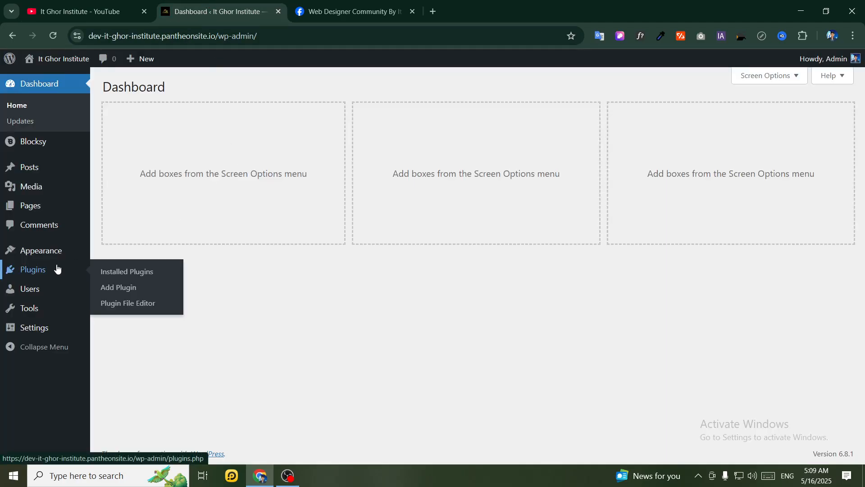
pyautogui.click(19, 273)
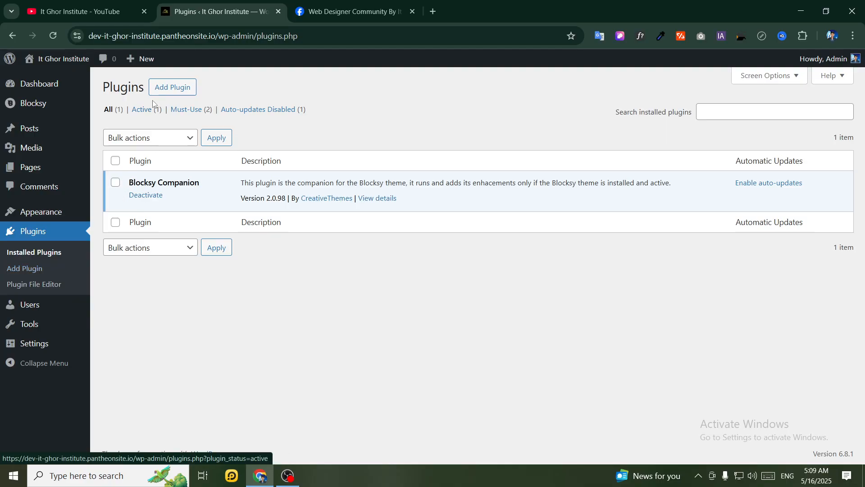
pyautogui.click(175, 93)
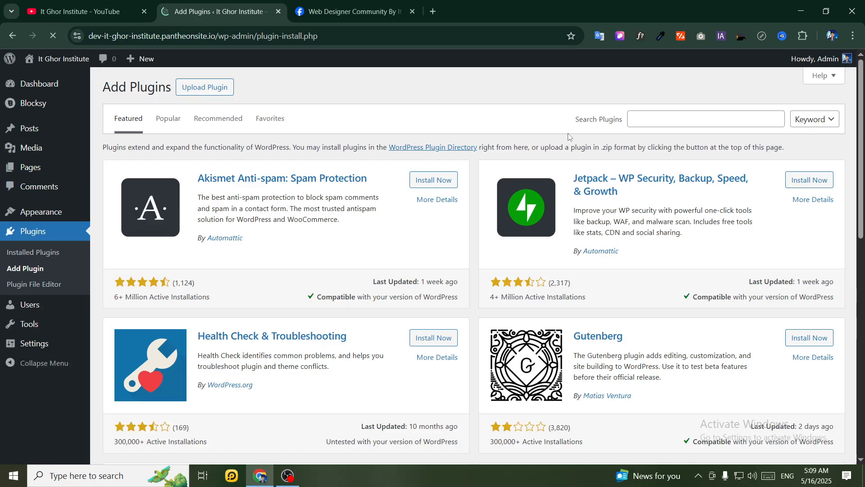
pyautogui.moveTo(573, 122); pyautogui.dragTo(627, 120)
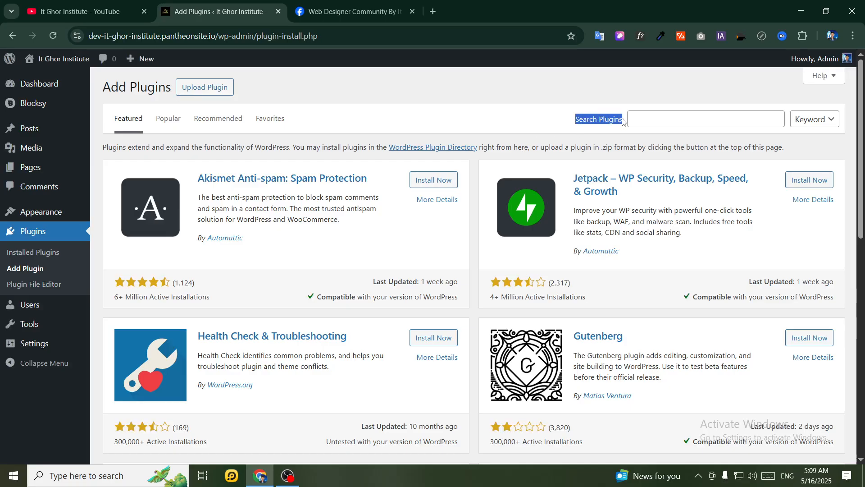
pyautogui.click(638, 119)
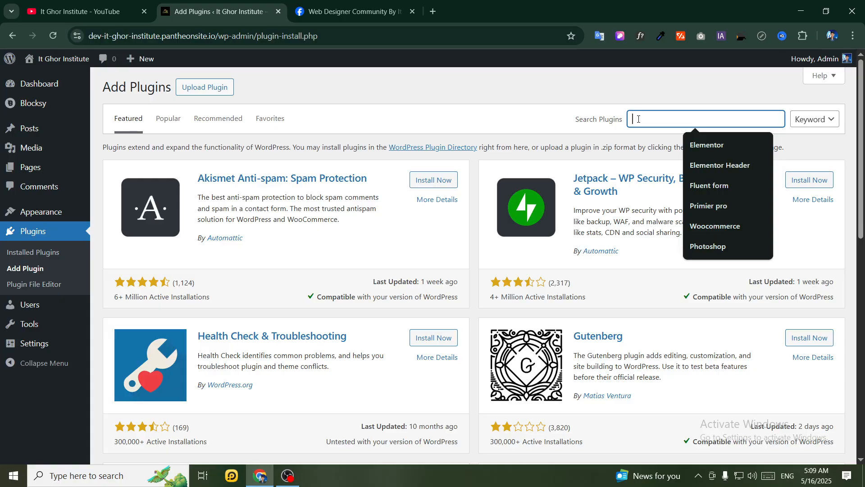
pyautogui.write('E')
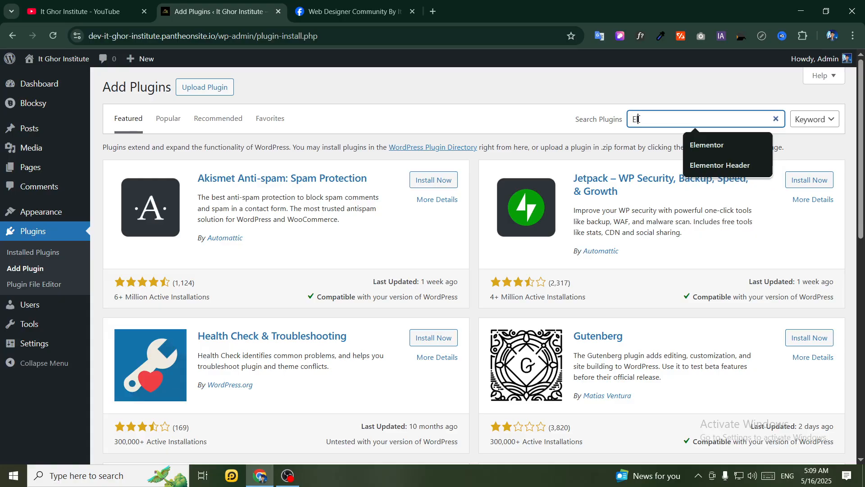
pyautogui.write('lementor')
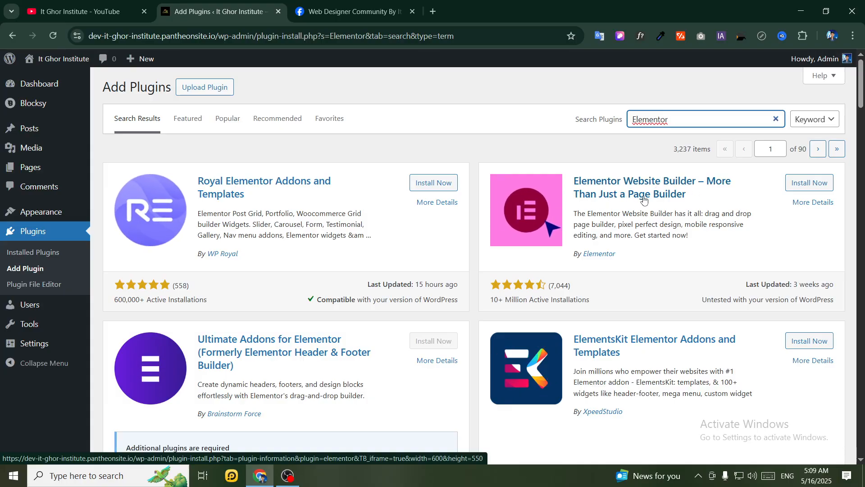
# Install and activate the Elementor Website Builder plugin, then exit its onboarding wizard without creating an account
pyautogui.click(797, 184)
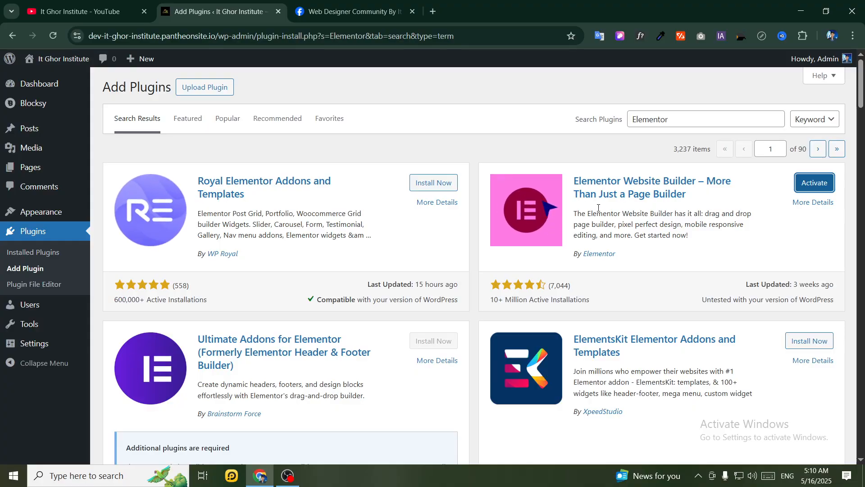
pyautogui.click(803, 189)
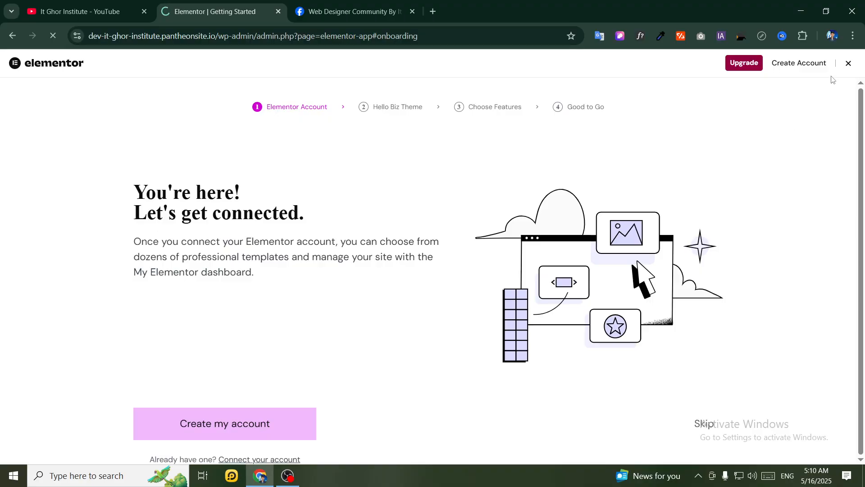
pyautogui.click(848, 64)
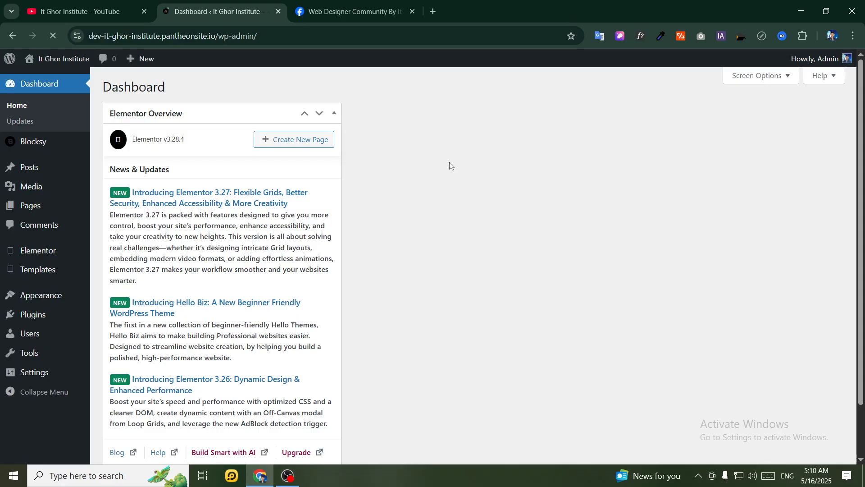
# Hide the Elementor Overview box on the WordPress dashboard and collapse the screen options
pyautogui.click(757, 76)
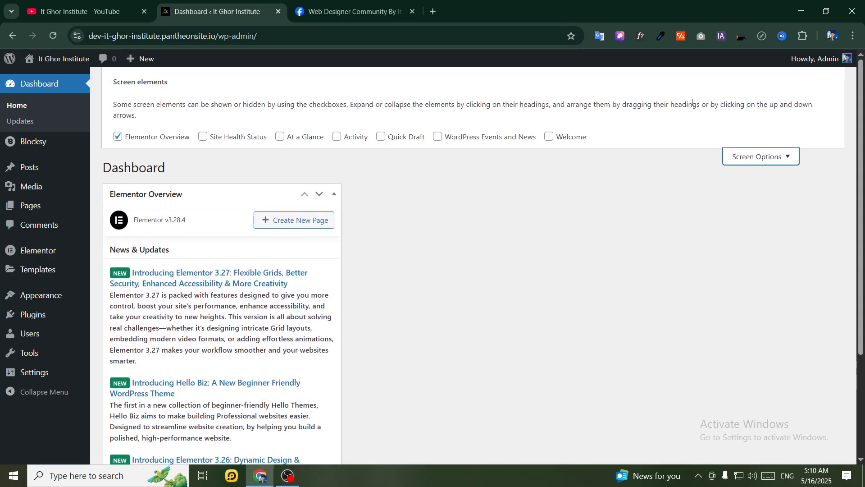
pyautogui.click(117, 137)
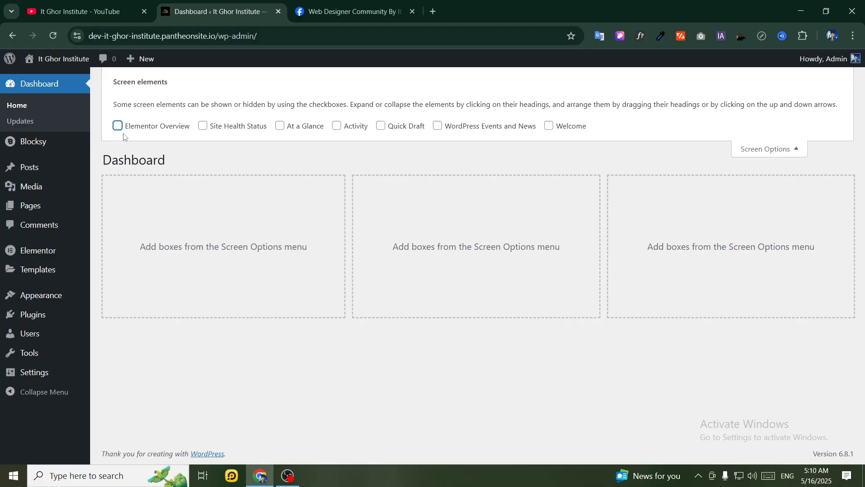
pyautogui.click(766, 149)
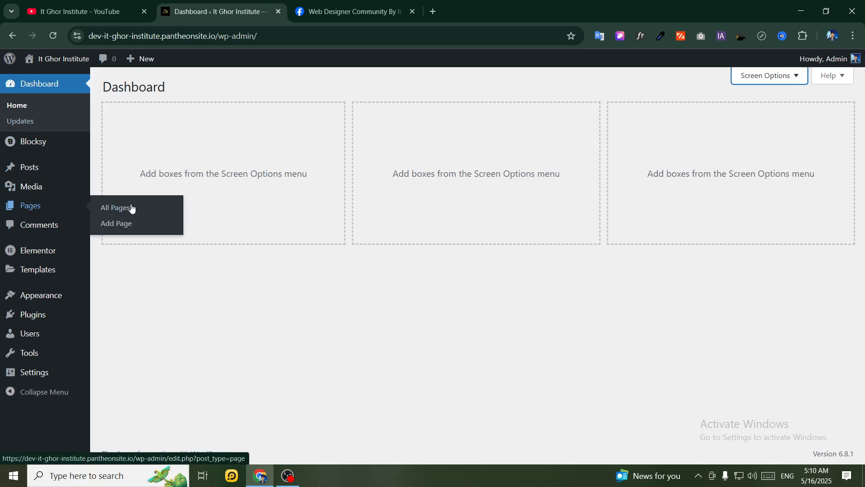
# View the Home page on the live site from the list of all pages, and open that page for editing
pyautogui.click(115, 211)
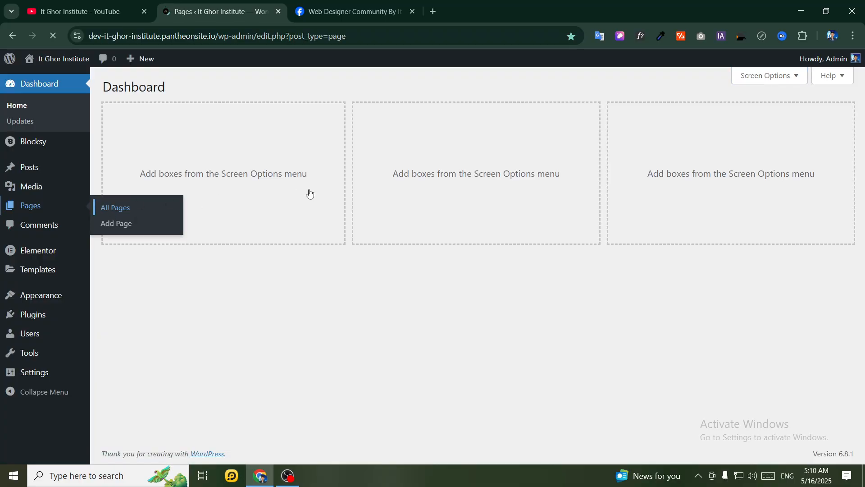
pyautogui.moveTo(136, 196)
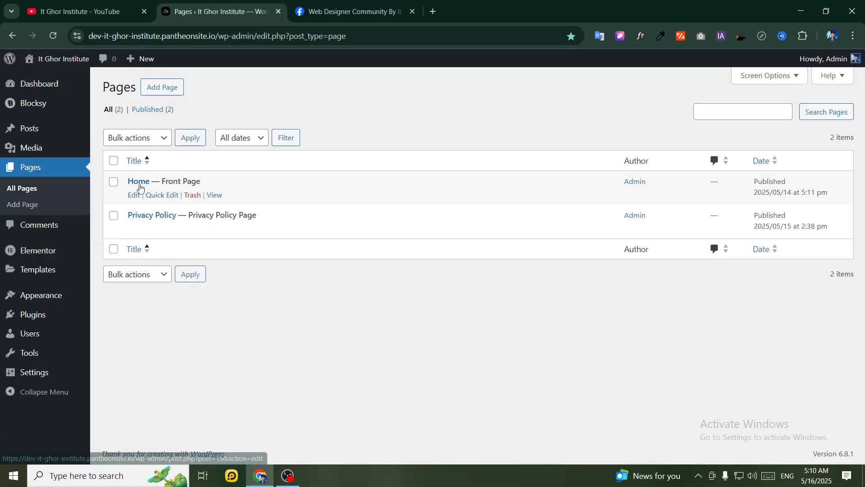
pyautogui.click(214, 195)
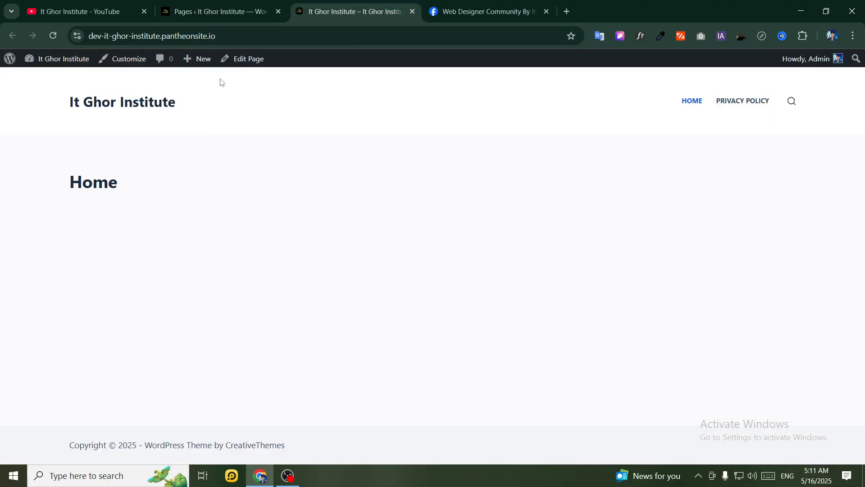
pyautogui.click(216, 11)
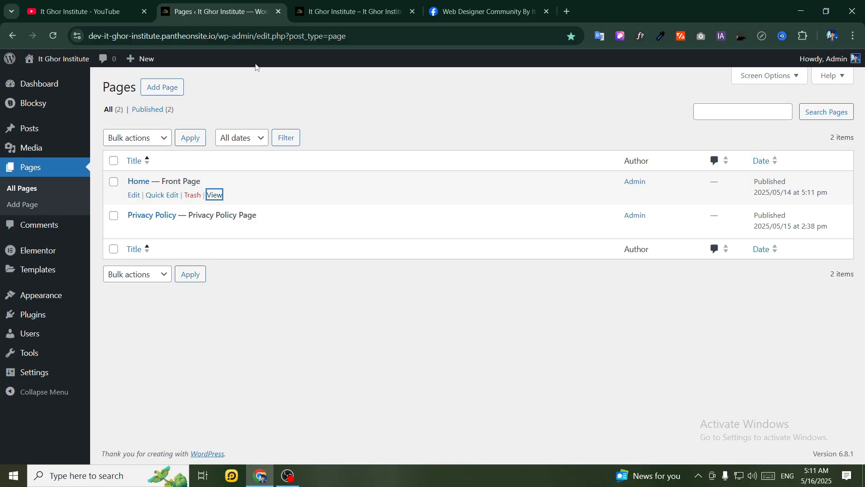
pyautogui.click(347, 11)
pyautogui.click(217, 11)
pyautogui.click(134, 196)
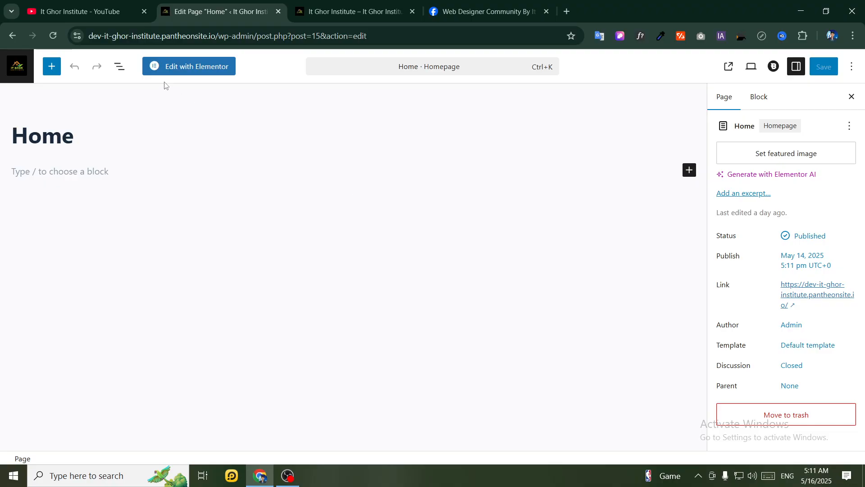
pyautogui.press('Print')
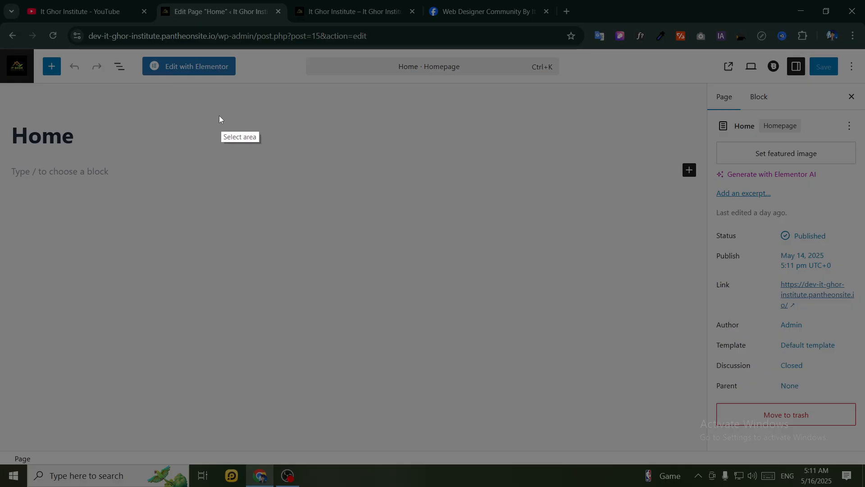
pyautogui.moveTo(65, 39); pyautogui.dragTo(294, 96)
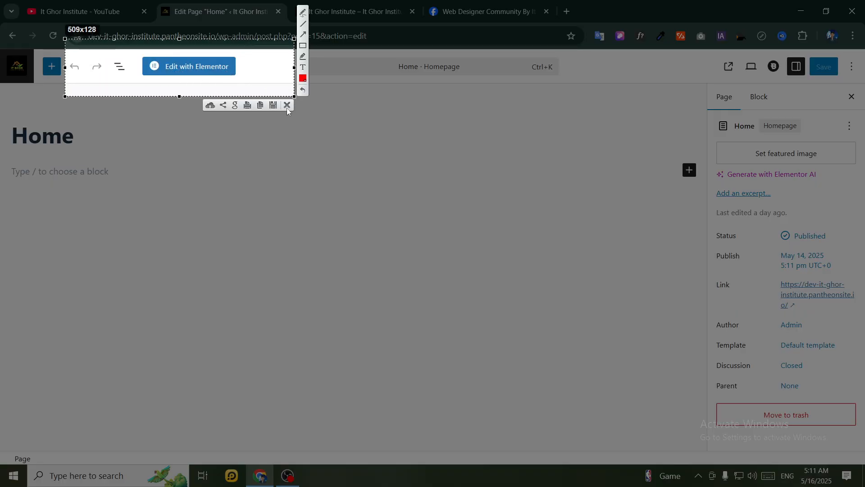
pyautogui.click(287, 105)
# Open the Home page in the Elementor editor, dismissing the AI notification and closing the floating Structure window
pyautogui.click(192, 73)
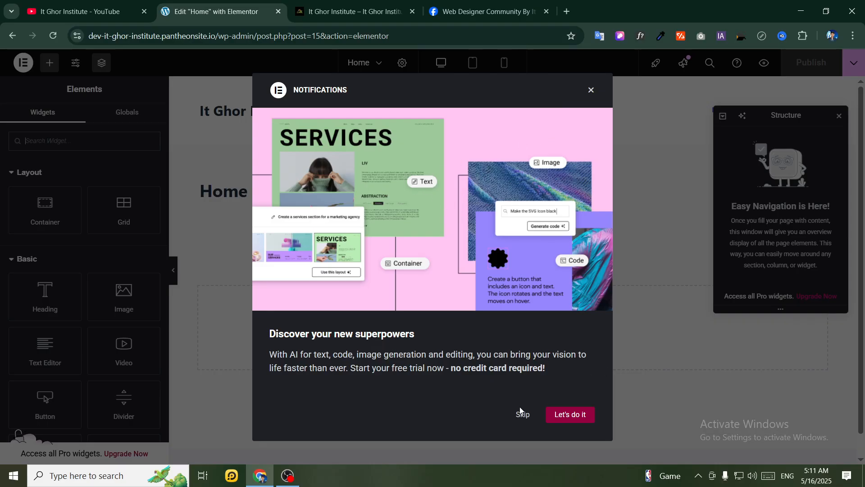
pyautogui.click(590, 90)
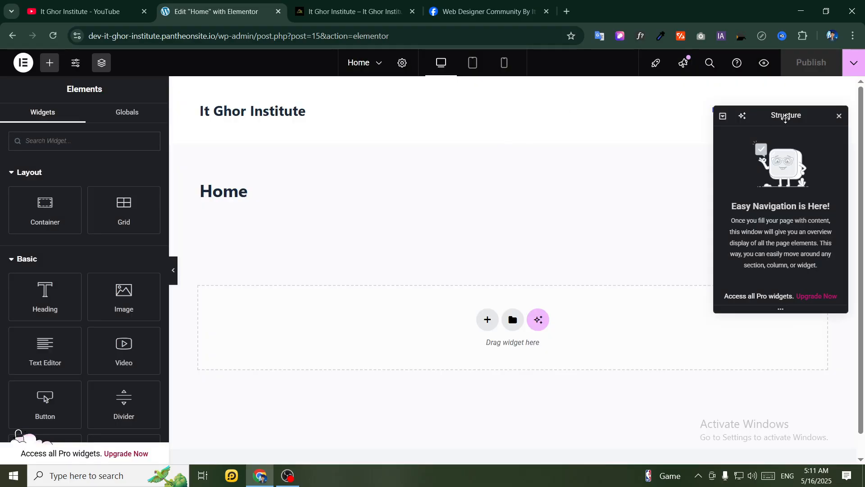
pyautogui.moveTo(786, 118); pyautogui.dragTo(755, 135)
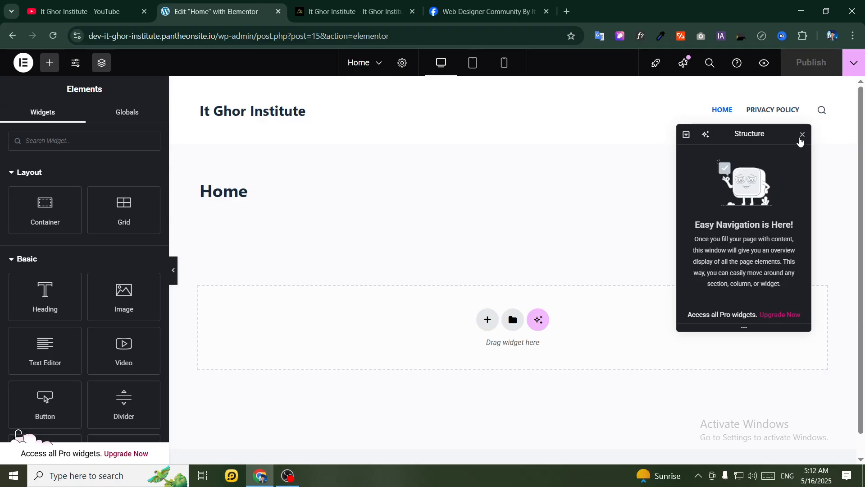
pyautogui.click(803, 135)
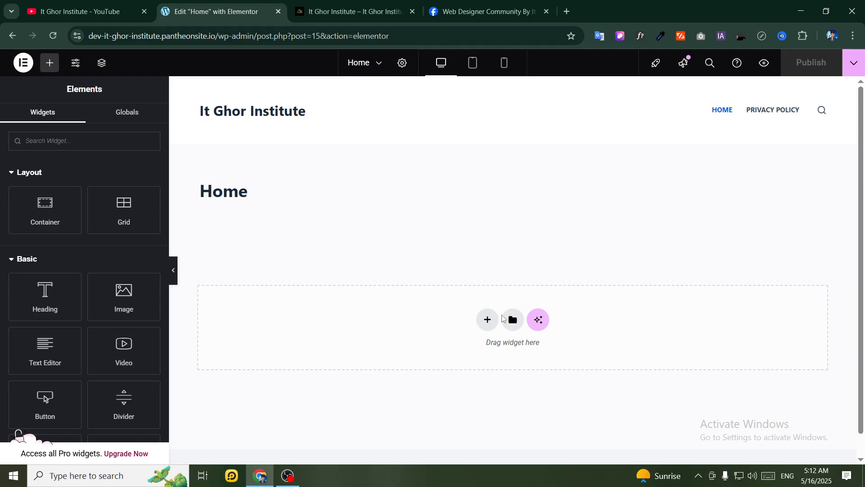
# Mark the Container, Grid, Heading, Image, Text Editor, Video, Button and Divider widgets with red boxes on a screen capture and discard it
pyautogui.scroll(-1, 567, 254)
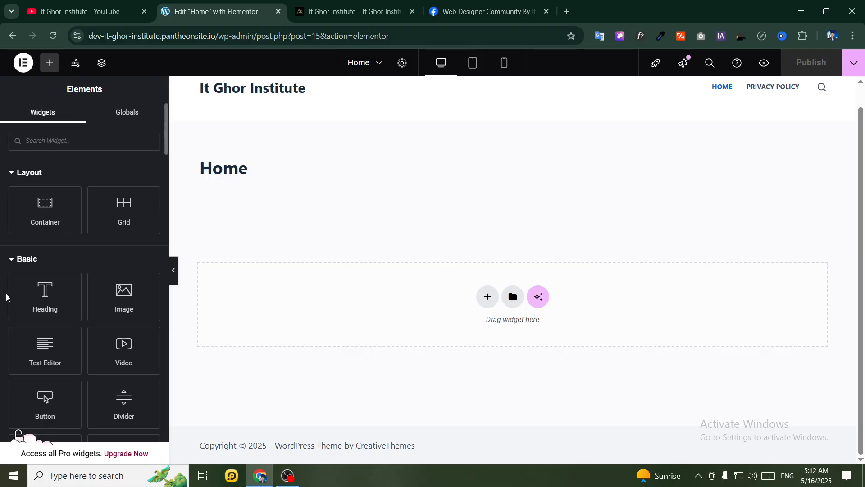
pyautogui.scroll(-3, 41, 288)
pyautogui.scroll(3, 31, 293)
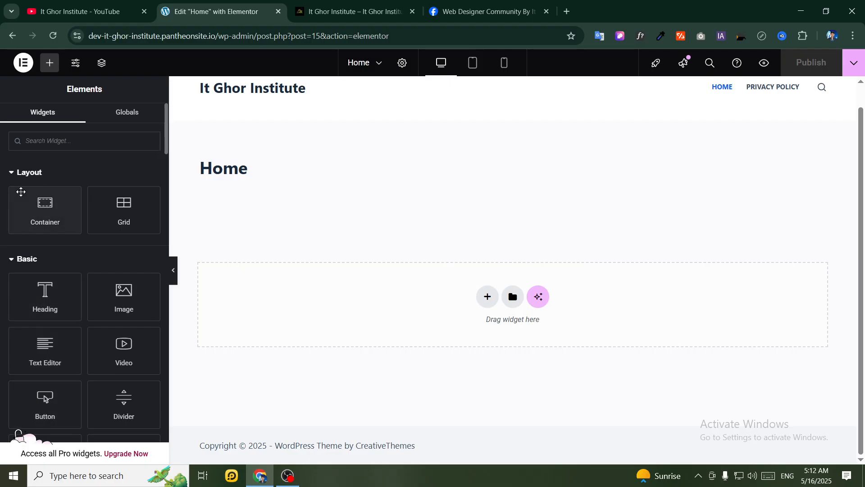
pyautogui.press('Print')
pyautogui.moveTo(0, 0); pyautogui.dragTo(188, 486)
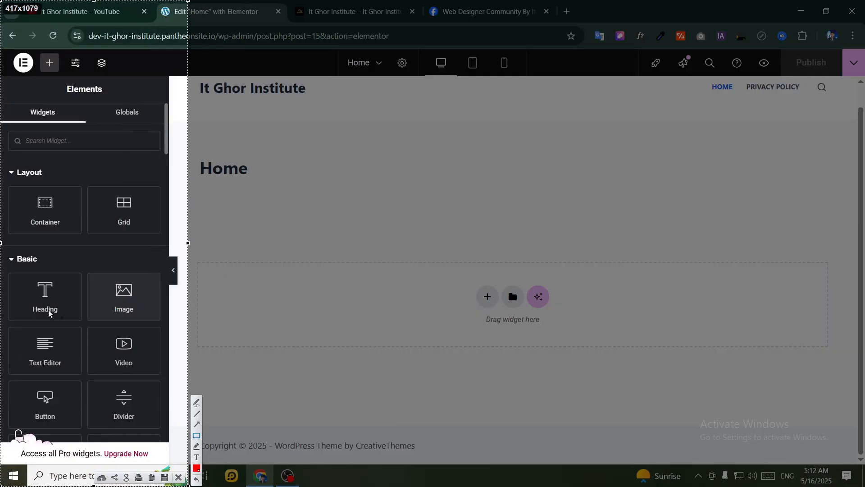
pyautogui.moveTo(1, 260); pyautogui.dragTo(67, 316)
pyautogui.moveTo(88, 273); pyautogui.dragTo(175, 336)
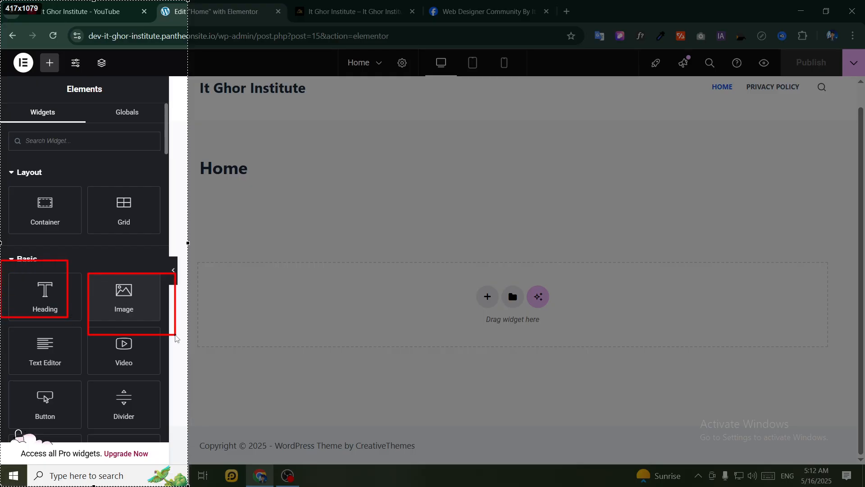
pyautogui.moveTo(95, 338); pyautogui.dragTo(146, 369)
pyautogui.moveTo(7, 330); pyautogui.dragTo(81, 371)
pyautogui.moveTo(17, 391); pyautogui.dragTo(81, 434)
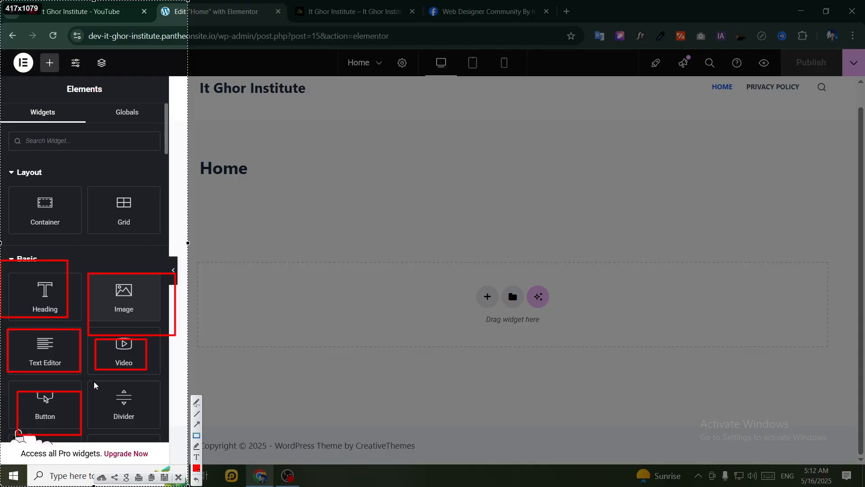
pyautogui.moveTo(94, 382); pyautogui.dragTo(155, 444)
pyautogui.moveTo(11, 179); pyautogui.dragTo(62, 216)
pyautogui.moveTo(86, 187); pyautogui.dragTo(163, 239)
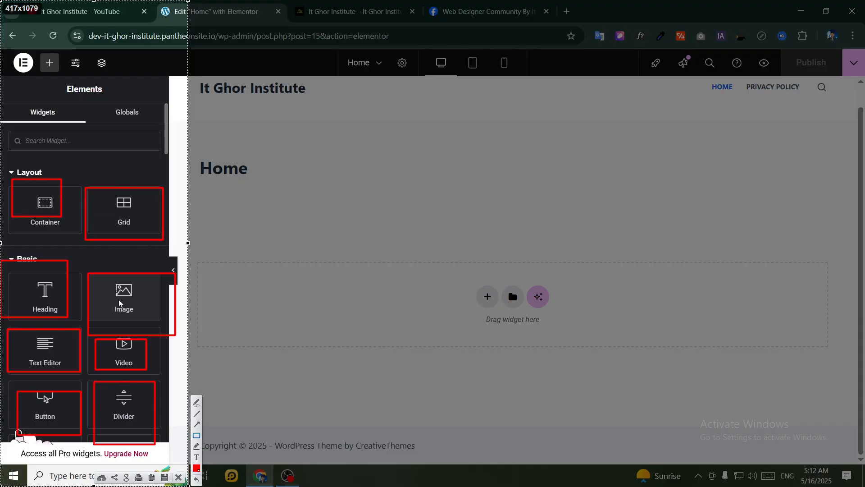
pyautogui.click(179, 477)
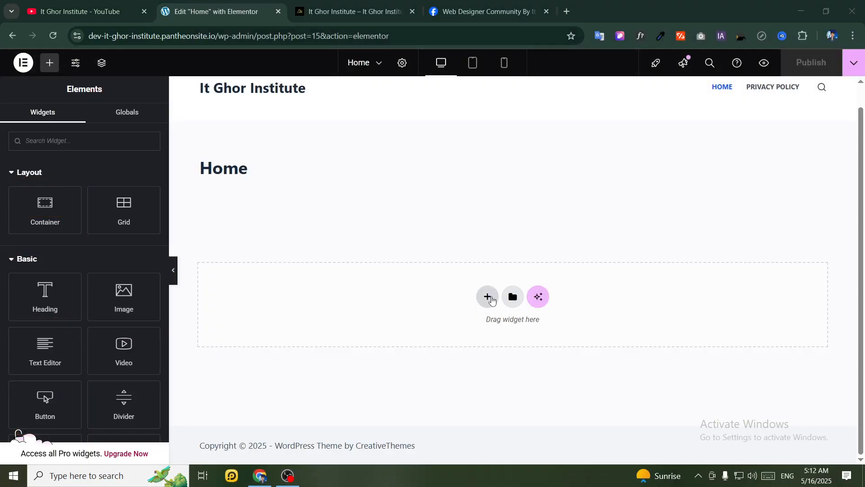
# Start adding a new container in the empty area of the Home page
pyautogui.click(489, 298)
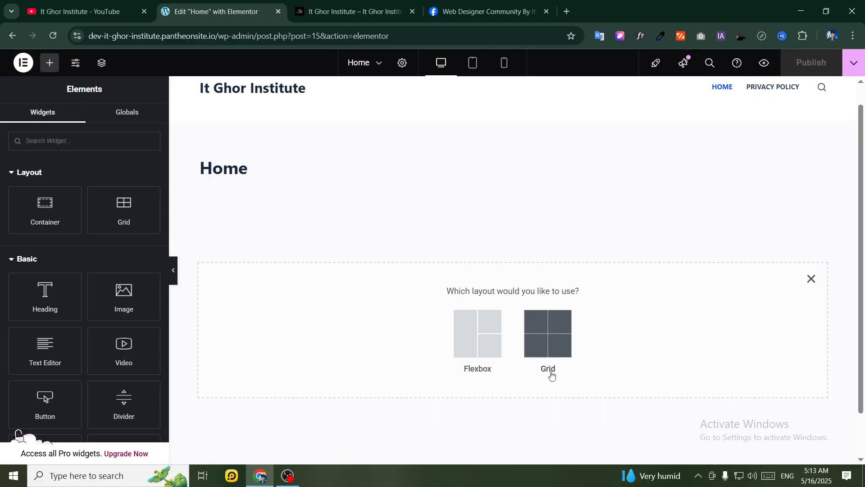
# Box the Layout heading, the Container and Grid widgets and the layout chooser in red on a screen capture, with an arrow from Layout to the chooser
pyautogui.press('Print')
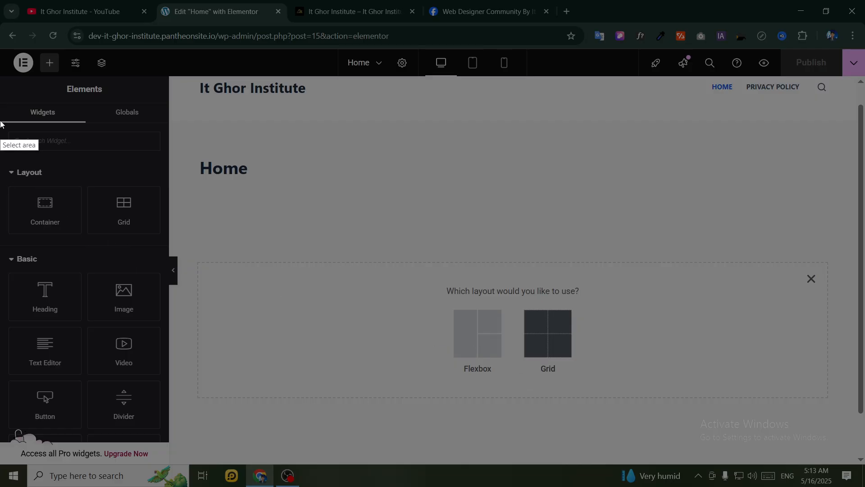
pyautogui.moveTo(0, 18); pyautogui.dragTo(177, 477)
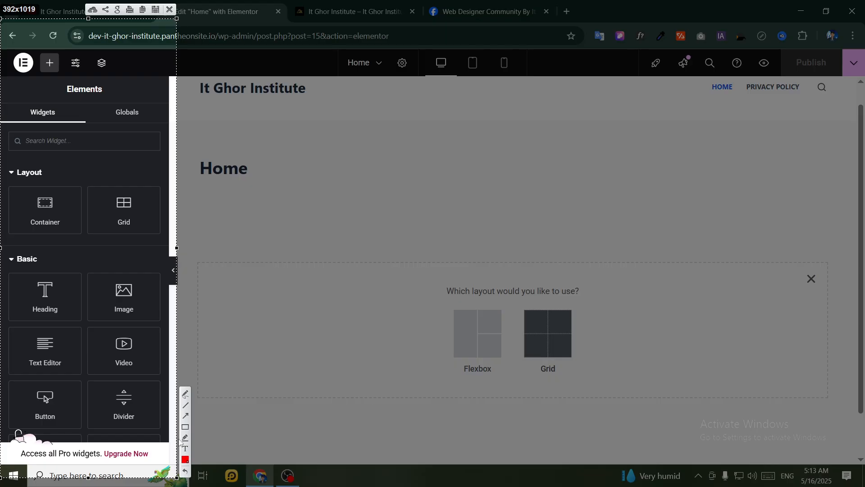
pyautogui.click(185, 427)
pyautogui.moveTo(5, 180)
pyautogui.mouseDown()
pyautogui.moveTo(58, 228)
pyautogui.moveTo(83, 234)
pyautogui.mouseUp()
pyautogui.moveTo(87, 182)
pyautogui.mouseDown()
pyautogui.moveTo(115, 237)
pyautogui.moveTo(166, 244)
pyautogui.mouseUp()
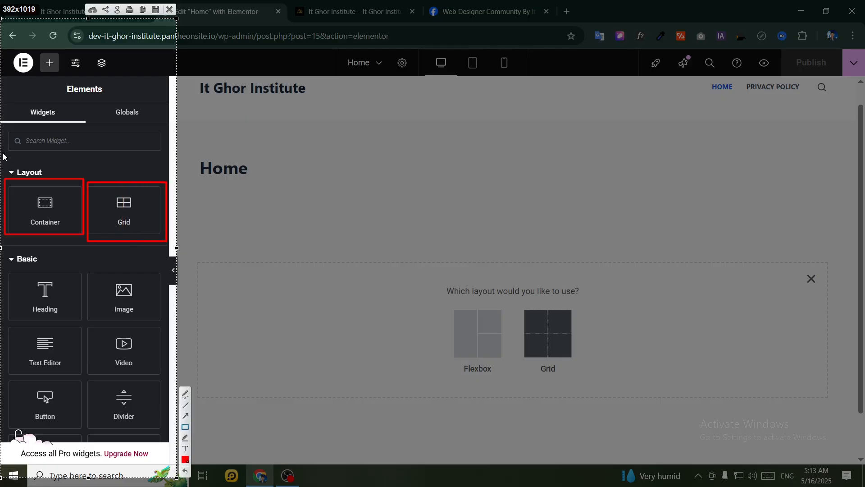
pyautogui.moveTo(4, 154); pyautogui.dragTo(38, 176)
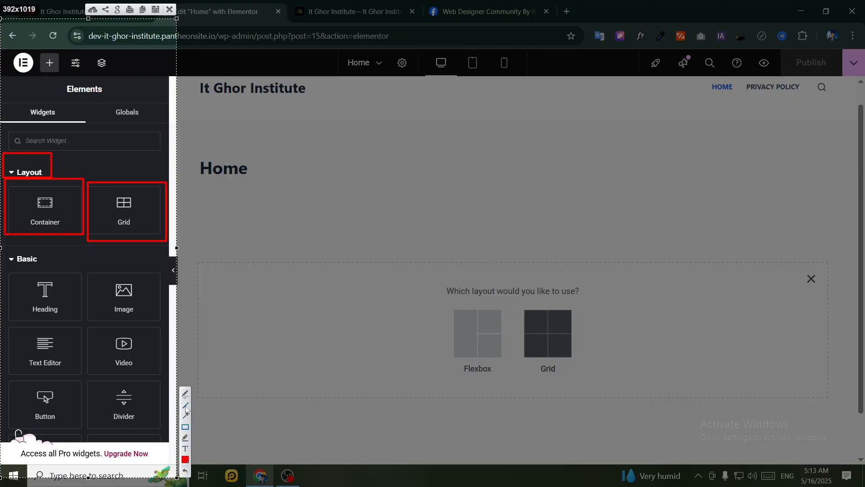
pyautogui.moveTo(42, 162)
pyautogui.mouseDown()
pyautogui.moveTo(175, 228)
pyautogui.moveTo(242, 282)
pyautogui.mouseUp()
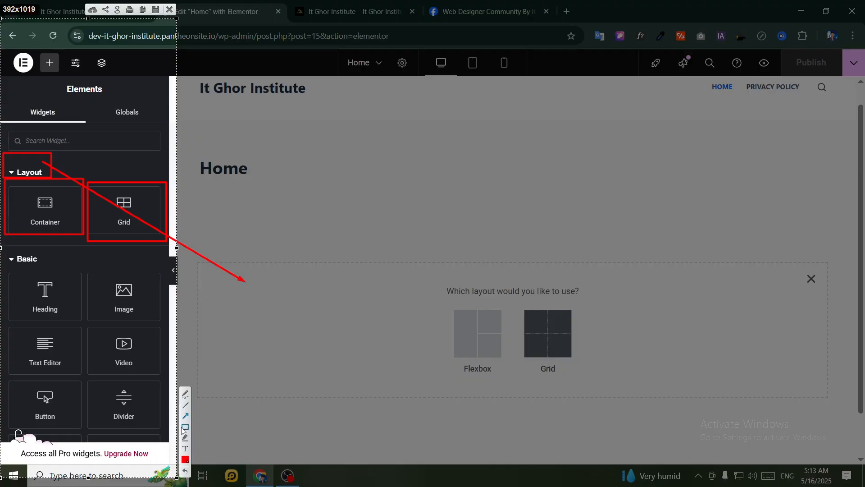
pyautogui.moveTo(196, 257)
pyautogui.mouseDown()
pyautogui.moveTo(248, 305)
pyautogui.moveTo(566, 393)
pyautogui.moveTo(772, 410)
pyautogui.moveTo(830, 400)
pyautogui.mouseUp()
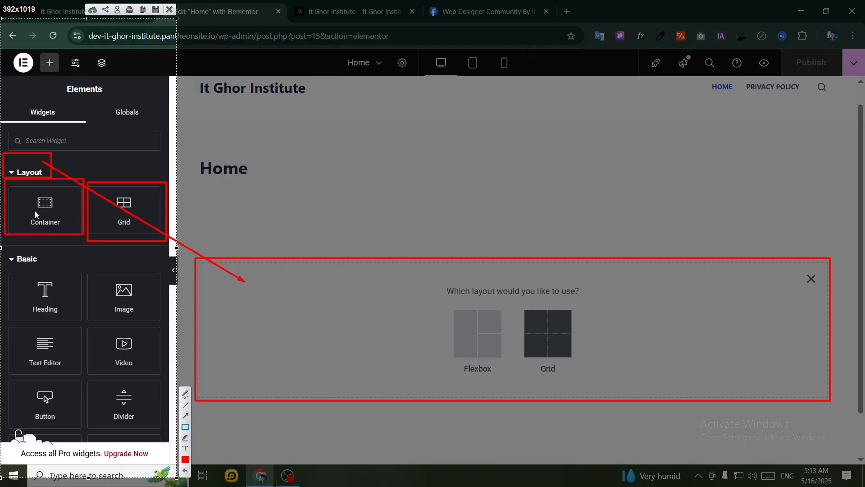
# Draw red arrows from Flexbox to the Container widget and from the Grid layout to the Grid widget, and discard the capture
pyautogui.click(189, 415)
pyautogui.moveTo(462, 350)
pyautogui.mouseDown()
pyautogui.moveTo(253, 313)
pyautogui.moveTo(20, 223)
pyautogui.mouseUp()
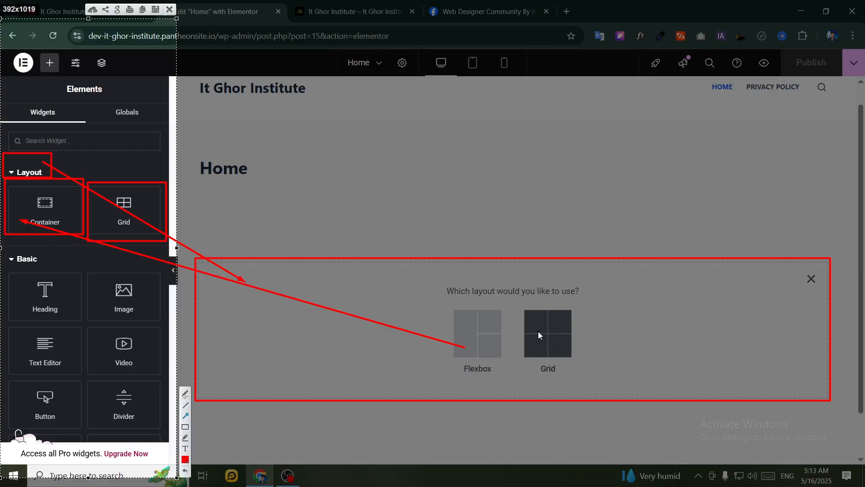
pyautogui.moveTo(539, 331); pyautogui.dragTo(128, 206)
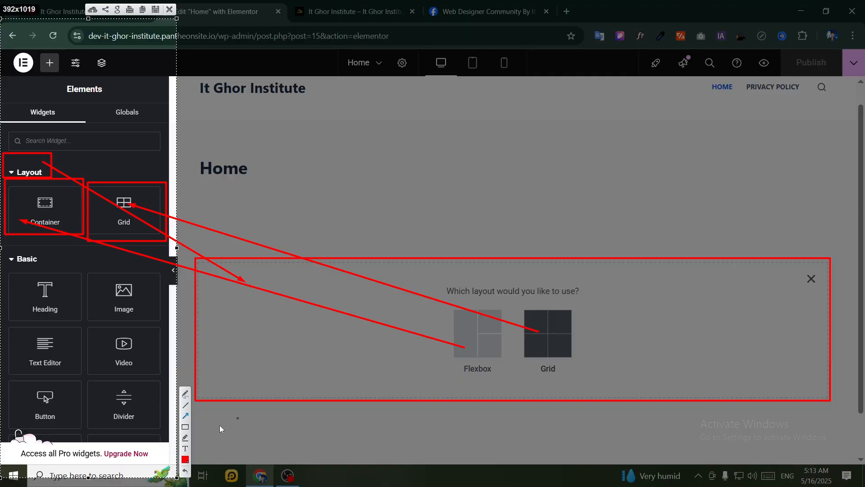
pyautogui.click(170, 9)
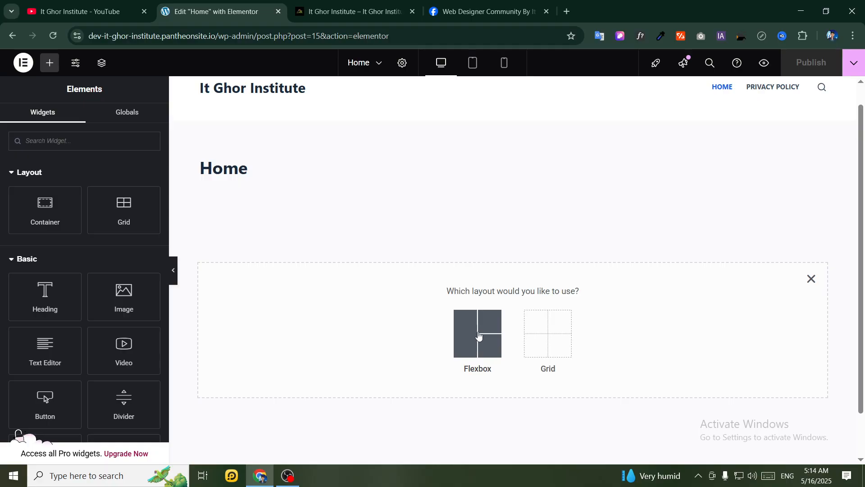
# Choose the Flexbox layout for the new container, opening its structure presets
pyautogui.click(477, 338)
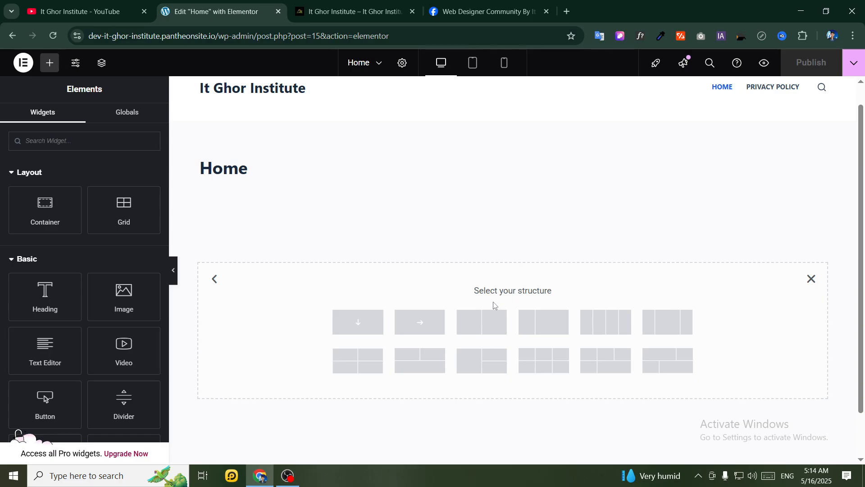
pyautogui.scroll(-2, 503, 295)
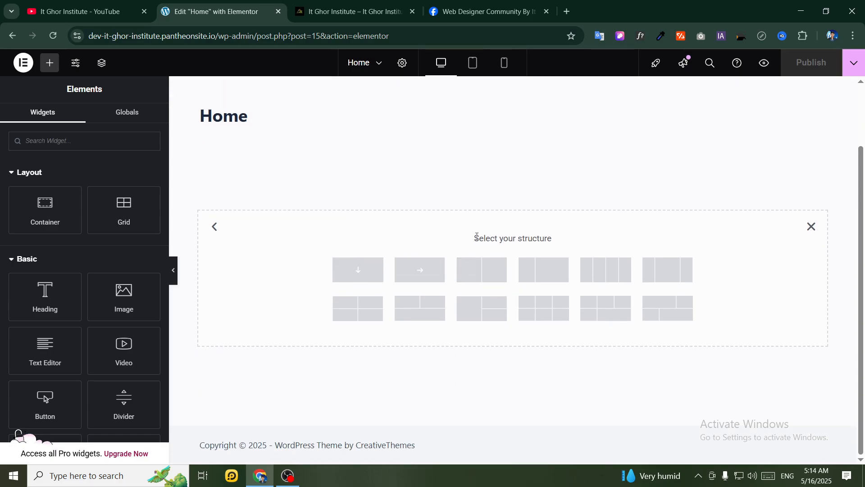
pyautogui.moveTo(474, 242); pyautogui.dragTo(555, 238)
pyautogui.click(564, 241)
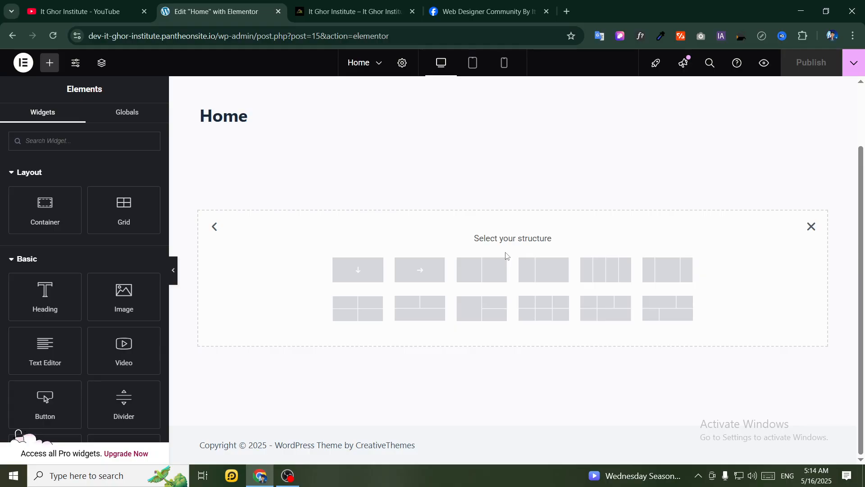
# Mark the vertical, horizontal, narrow-wide and four-column structure presets in red on a screen capture, with direction arrows on the first two, and discard it
pyautogui.press('Print')
pyautogui.moveTo(173, 108); pyautogui.dragTo(858, 425)
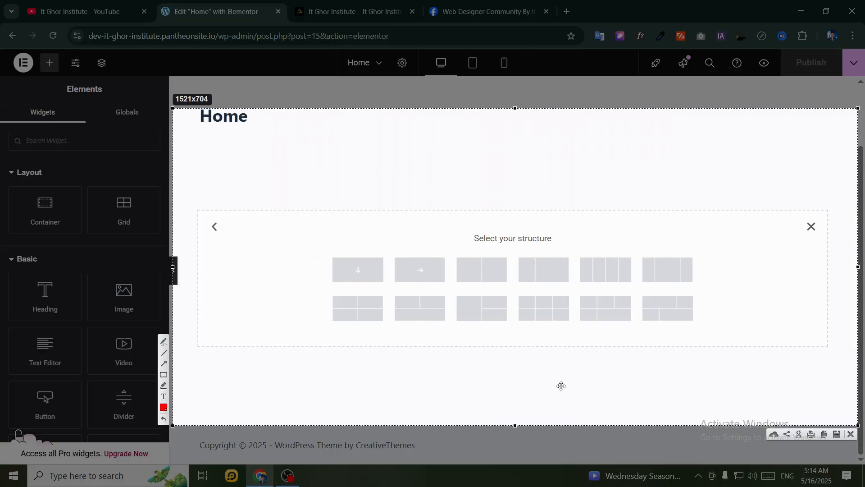
pyautogui.click(164, 375)
pyautogui.moveTo(323, 245); pyautogui.dragTo(390, 289)
pyautogui.moveTo(391, 251); pyautogui.dragTo(451, 289)
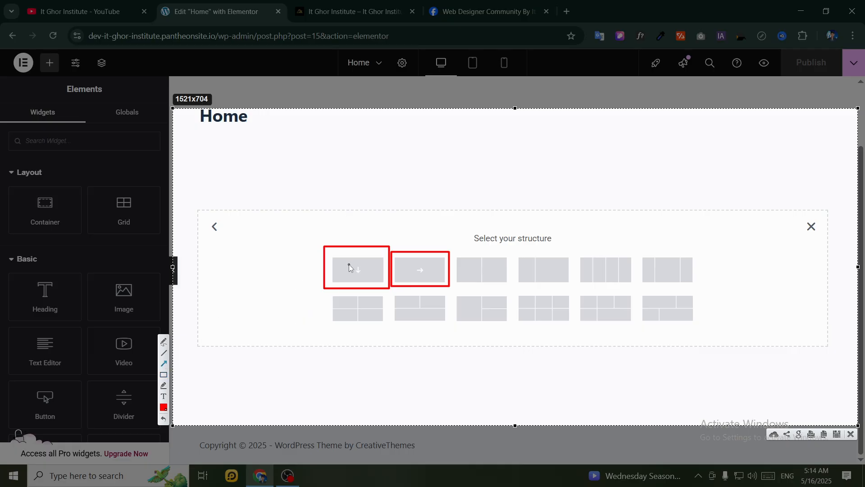
pyautogui.moveTo(364, 265)
pyautogui.mouseDown()
pyautogui.moveTo(368, 282)
pyautogui.moveTo(431, 282)
pyautogui.mouseUp()
pyautogui.click(164, 375)
pyautogui.moveTo(517, 247); pyautogui.dragTo(533, 288)
pyautogui.moveTo(536, 250); pyautogui.dragTo(570, 287)
pyautogui.moveTo(575, 254)
pyautogui.mouseDown()
pyautogui.moveTo(606, 284)
pyautogui.moveTo(635, 287)
pyautogui.mouseUp()
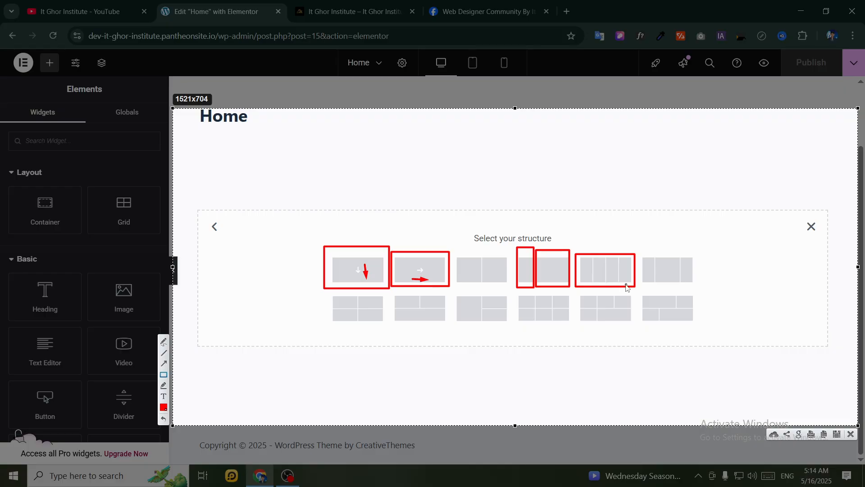
pyautogui.click(851, 434)
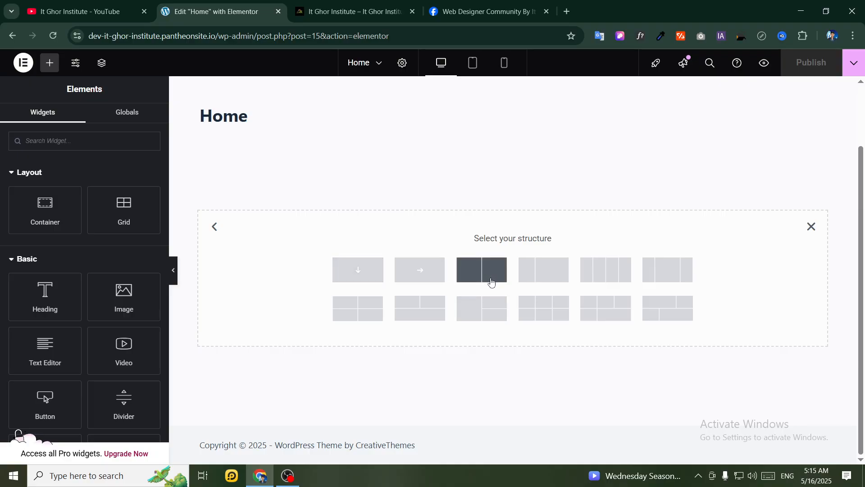
# Insert a single-column container with vertical direction, and open the Flexbox structure presets for another container
pyautogui.click(361, 278)
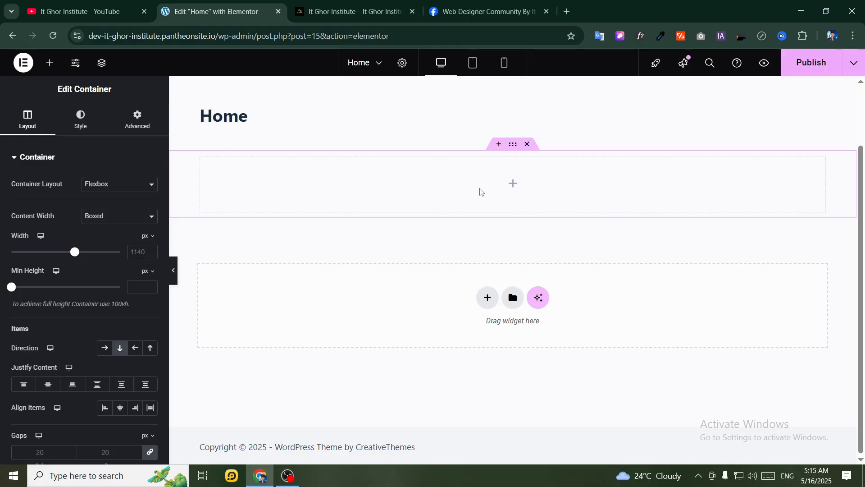
pyautogui.click(486, 306)
pyautogui.click(478, 335)
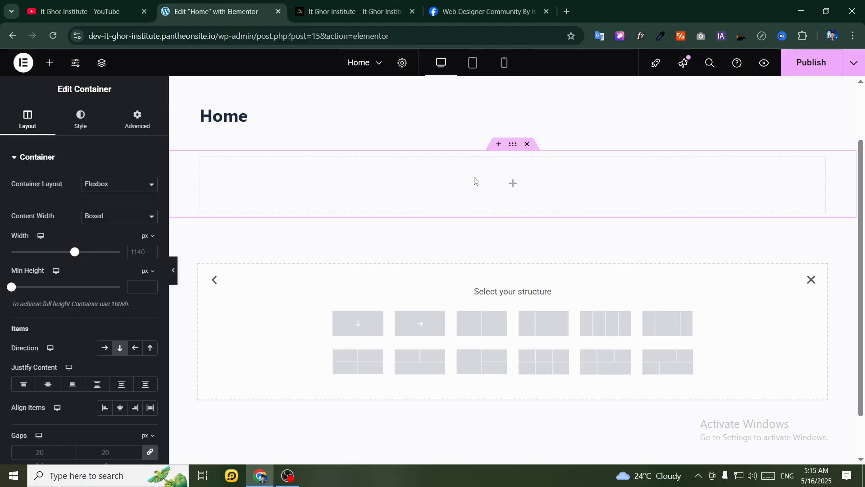
# Box the container's settings area and the page canvas in red on a full-screen capture
pyautogui.press('Print')
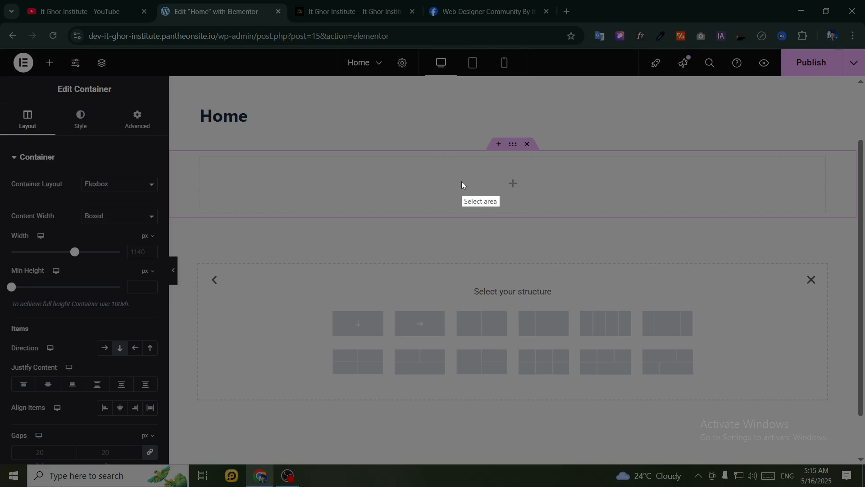
pyautogui.moveTo(0, 0); pyautogui.dragTo(864, 486)
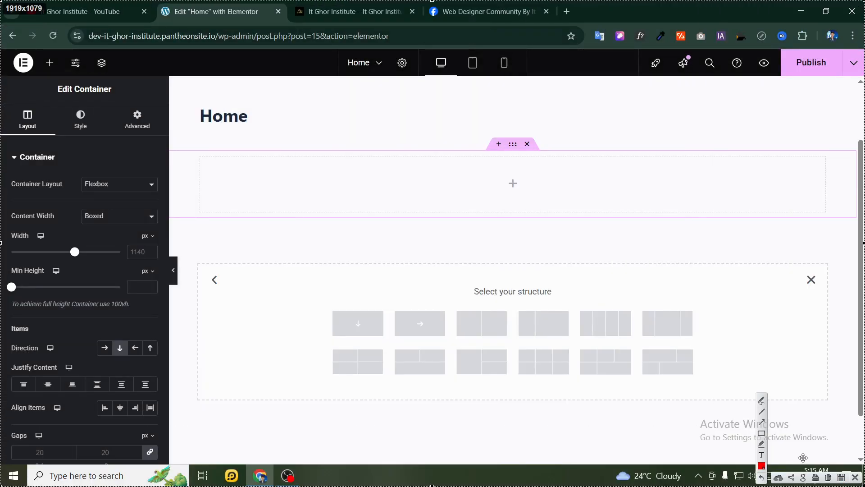
pyautogui.click(762, 433)
pyautogui.moveTo(2, 49); pyautogui.dragTo(167, 468)
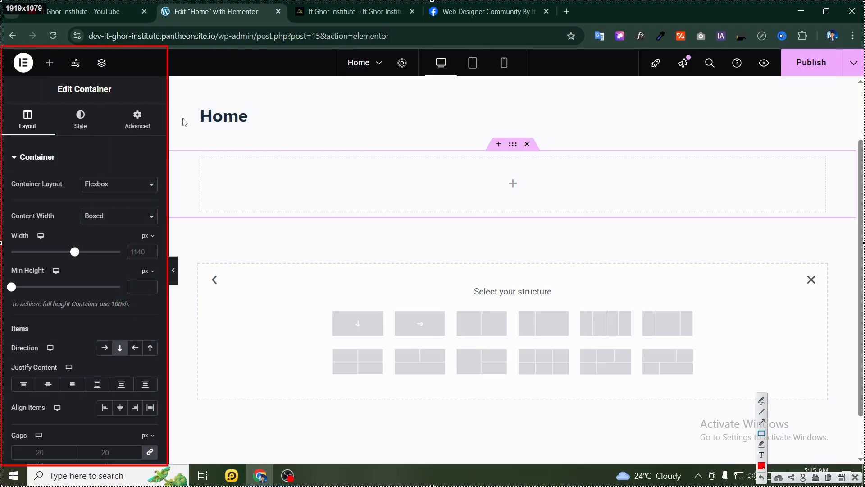
pyautogui.moveTo(173, 80)
pyautogui.mouseDown()
pyautogui.moveTo(249, 202)
pyautogui.moveTo(728, 408)
pyautogui.moveTo(861, 451)
pyautogui.moveTo(861, 459)
pyautogui.mouseUp()
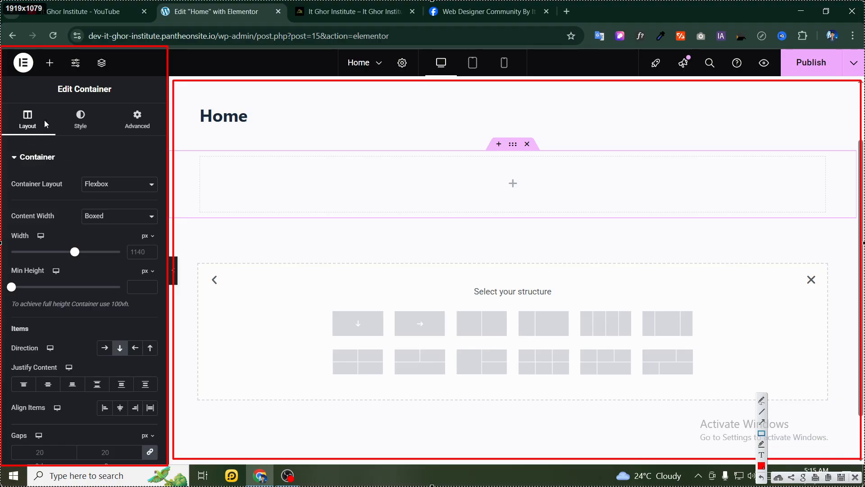
# Box Layout, Style, Advanced and the Add Element control in red on the capture, and discard it
pyautogui.moveTo(12, 101); pyautogui.dragTo(31, 128)
pyautogui.moveTo(66, 103); pyautogui.dragTo(95, 136)
pyautogui.moveTo(115, 102); pyautogui.dragTo(158, 138)
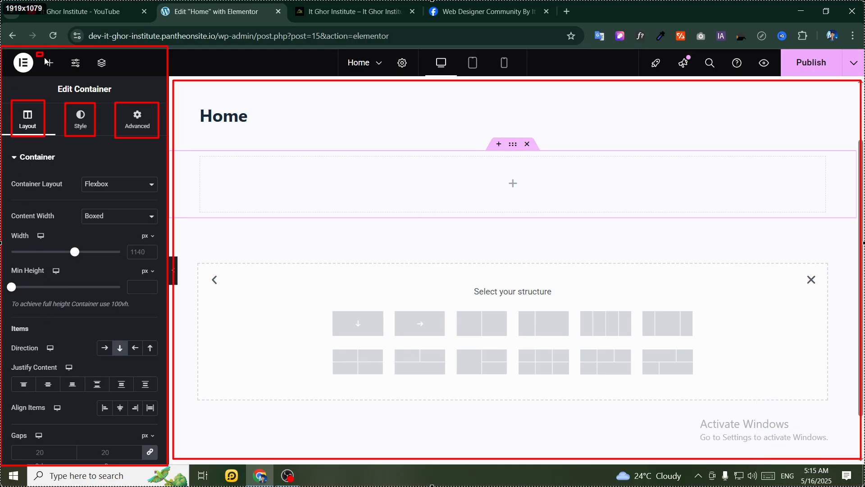
pyautogui.moveTo(37, 51); pyautogui.dragTo(60, 72)
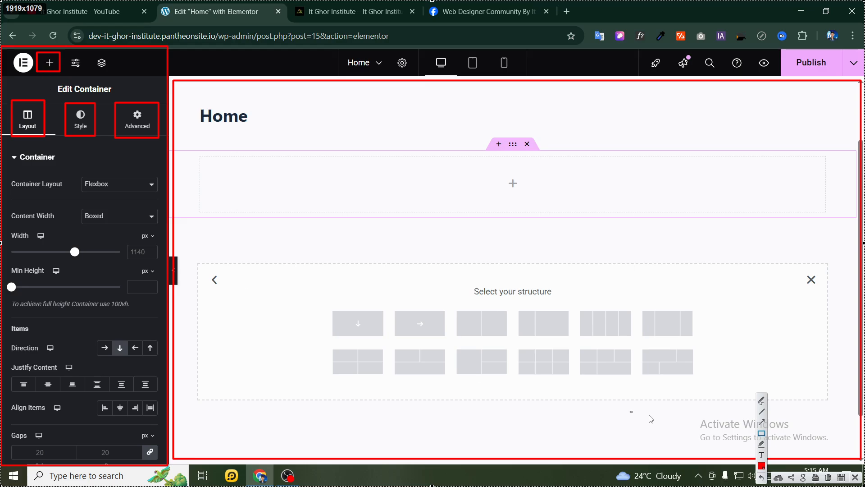
pyautogui.click(854, 477)
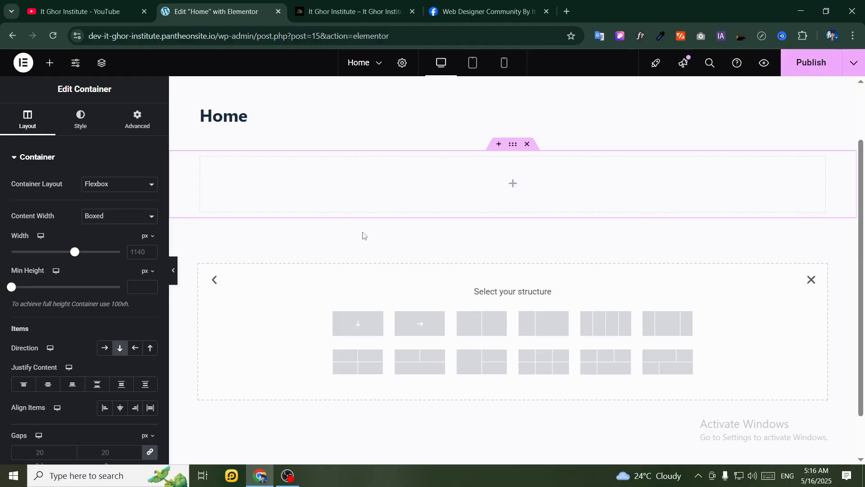
pyautogui.click(279, 481)
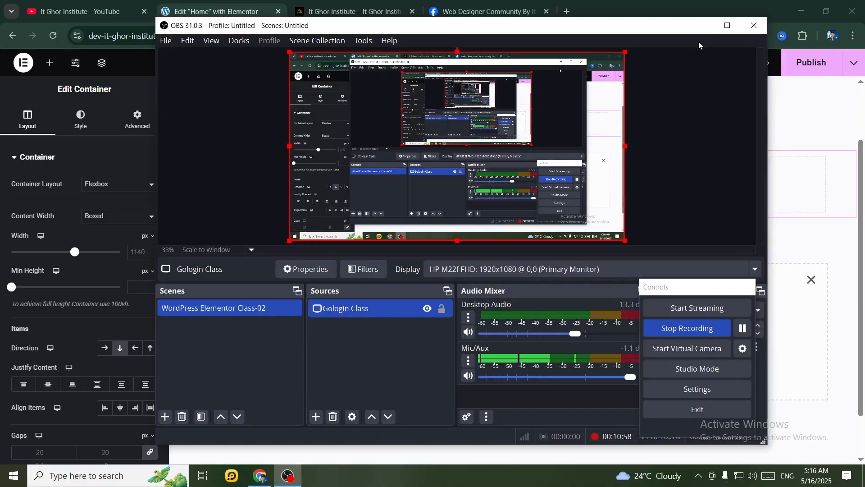
pyautogui.click(701, 26)
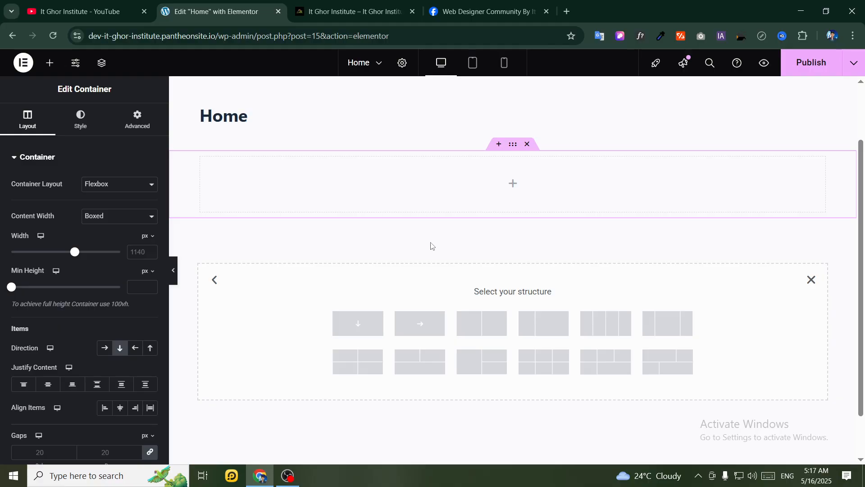
# Place a Container widget inside the empty container on the page, and delete this nested container again
pyautogui.click(46, 67)
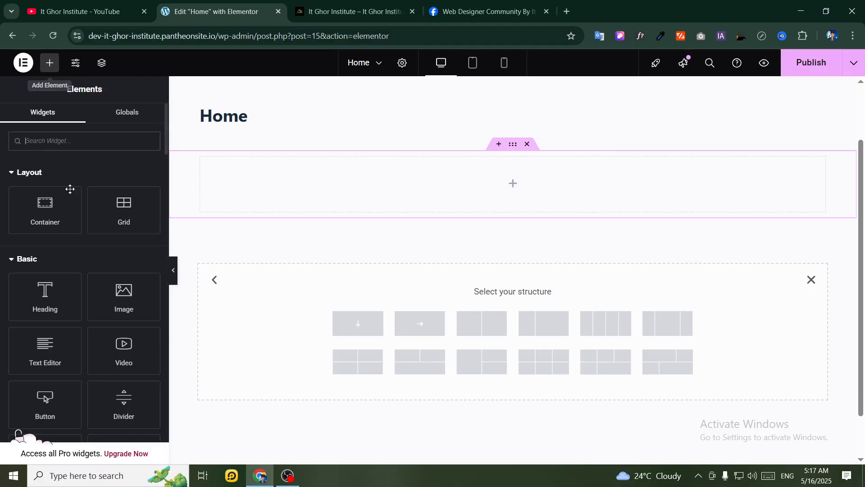
pyautogui.scroll(-1, 63, 251)
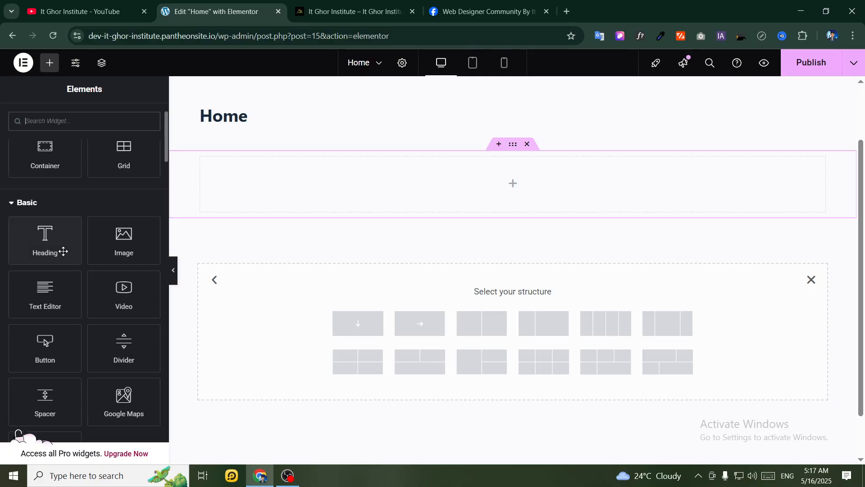
pyautogui.scroll(1, 32, 214)
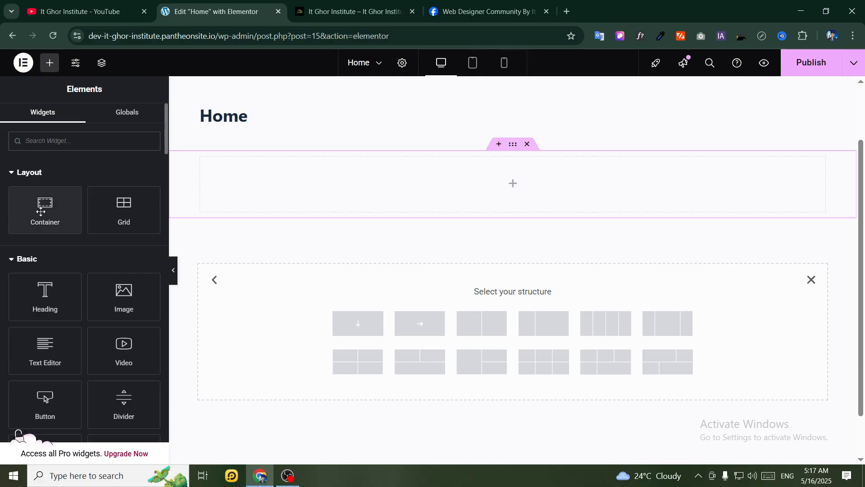
pyautogui.moveTo(47, 205); pyautogui.dragTo(286, 228)
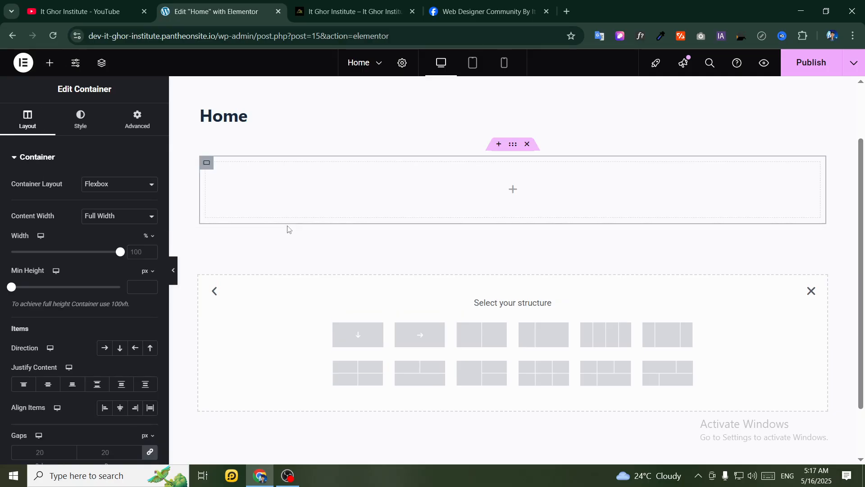
pyautogui.rightClick(208, 165)
pyautogui.click(244, 449)
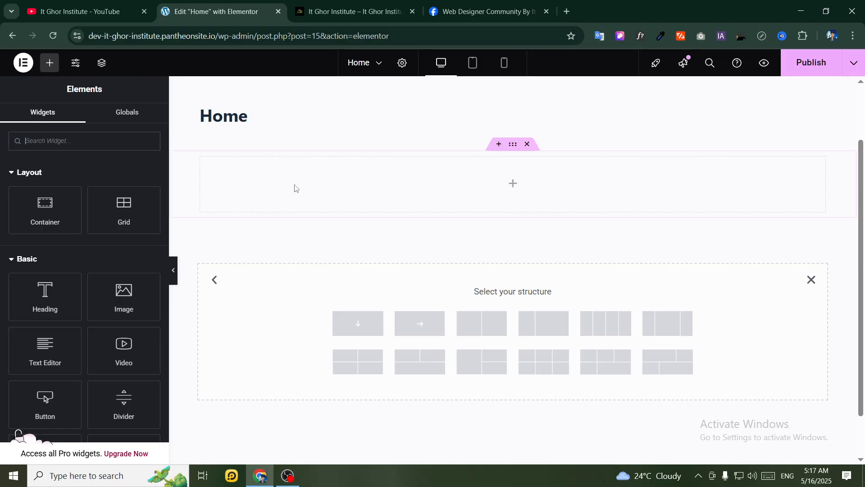
# Add a Heading widget inside the empty container and close the structure presets below it
pyautogui.click(513, 145)
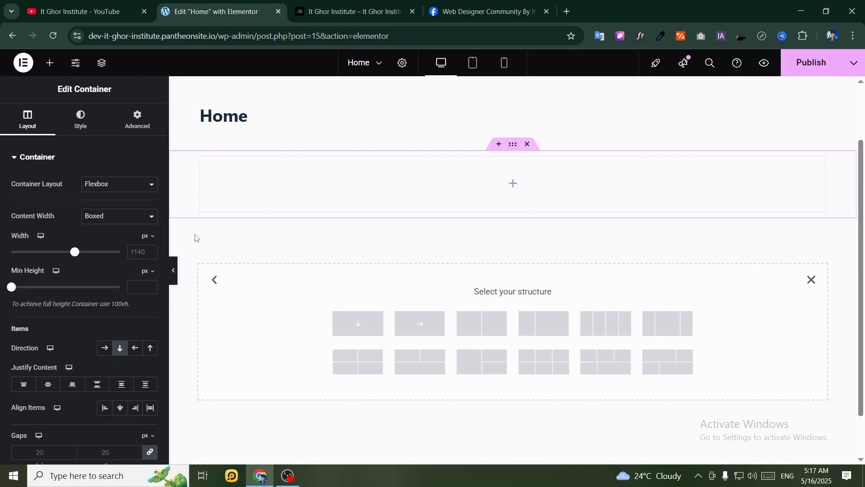
pyautogui.click(49, 62)
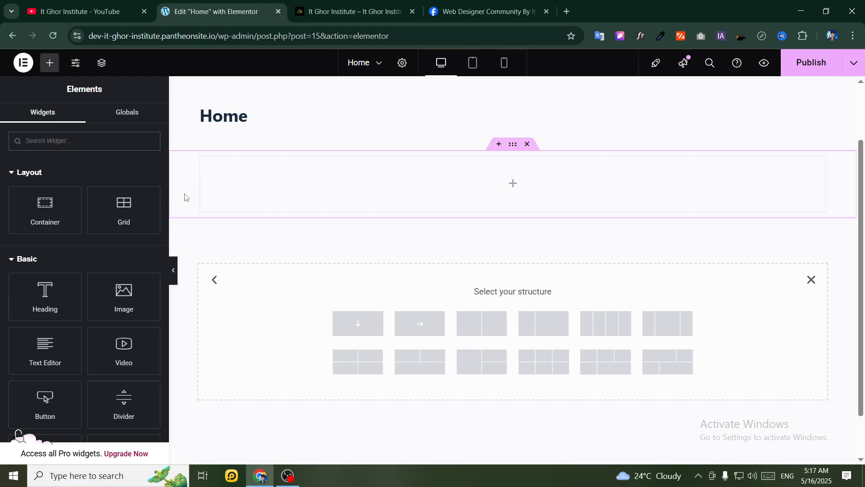
pyautogui.scroll(-1, 107, 198)
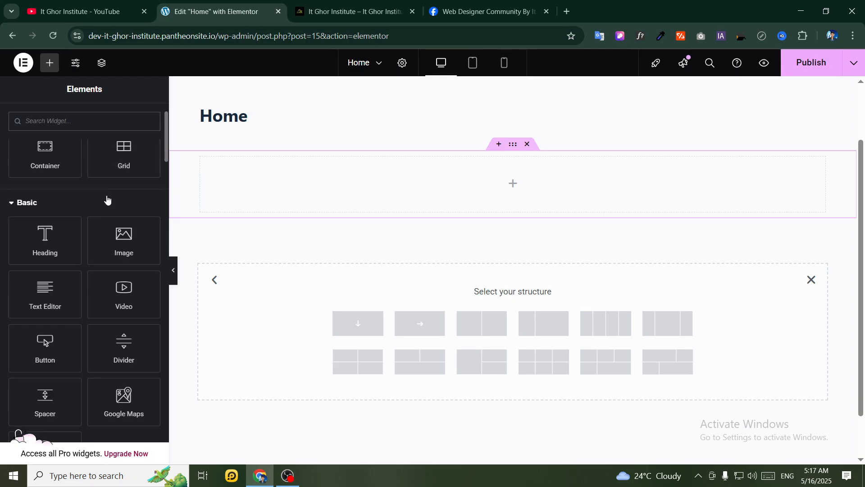
pyautogui.moveTo(38, 241); pyautogui.dragTo(429, 185)
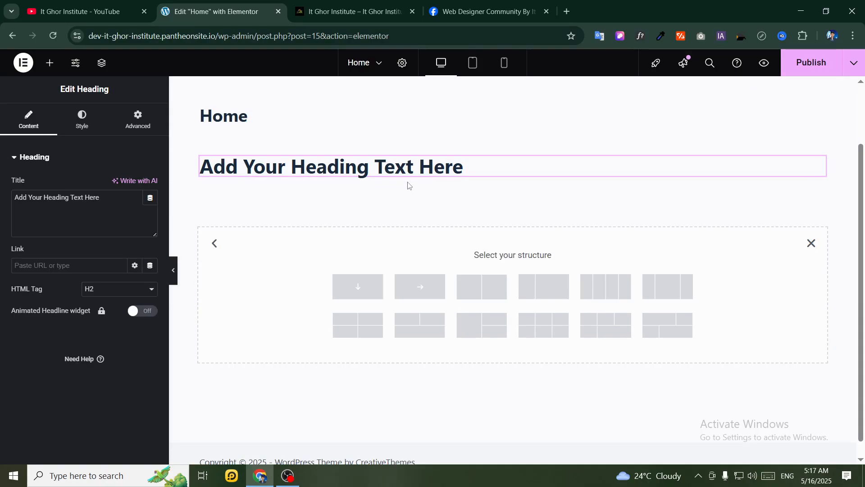
pyautogui.click(811, 243)
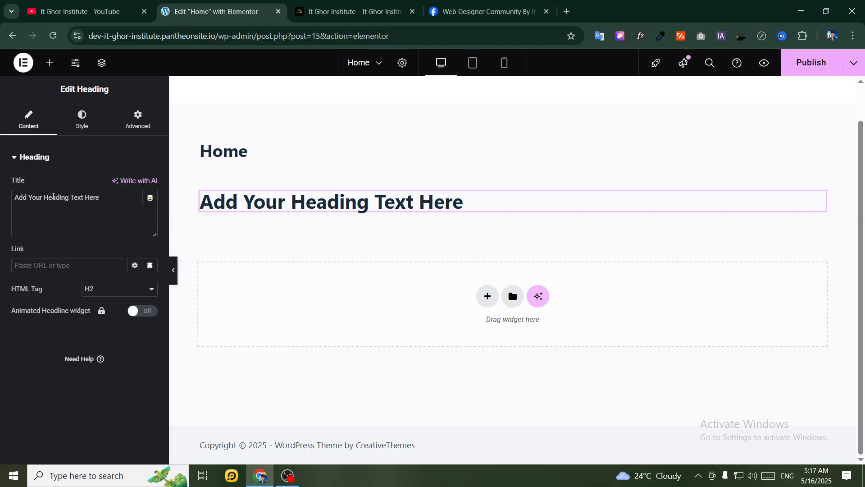
# Box Edit Heading, Content, the Title setting and the heading text on the page in red on a screen capture
pyautogui.press('Print')
pyautogui.moveTo(0, 0); pyautogui.dragTo(182, 480)
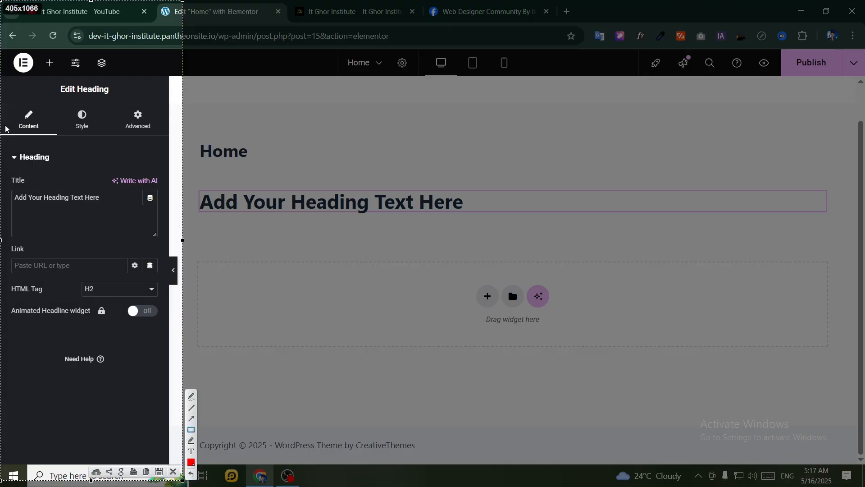
pyautogui.moveTo(44, 77); pyautogui.dragTo(122, 98)
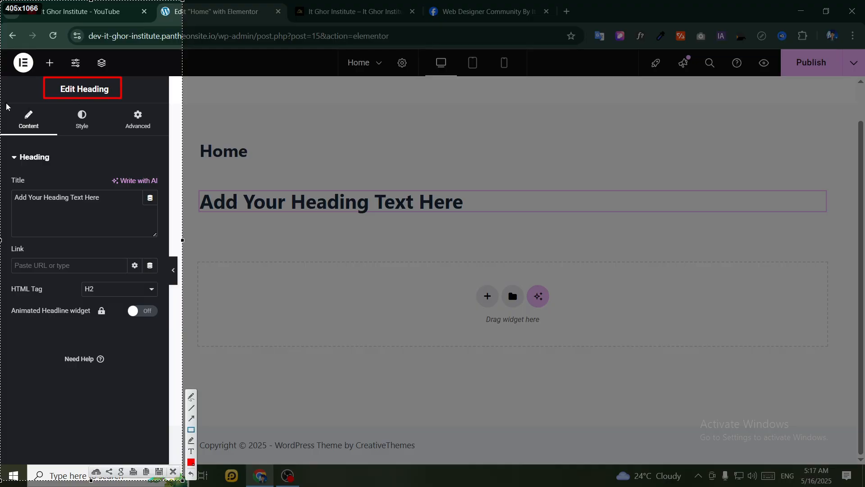
pyautogui.moveTo(6, 102); pyautogui.dragTo(49, 131)
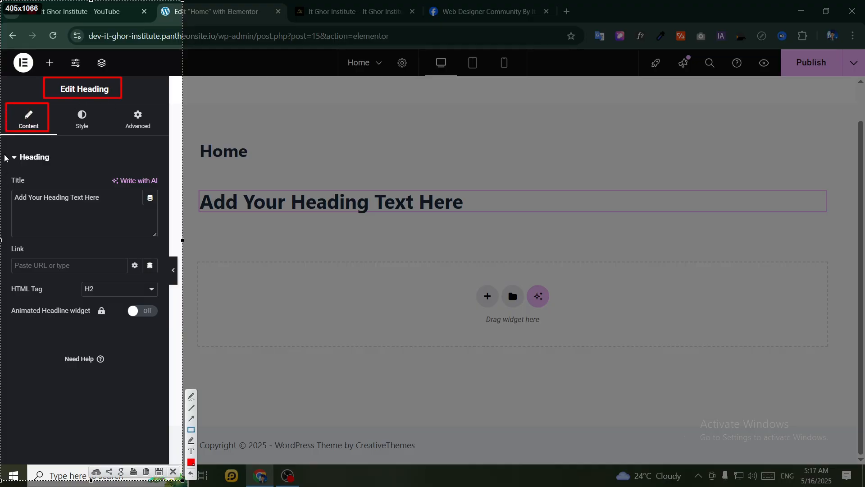
pyautogui.moveTo(2, 147); pyautogui.dragTo(169, 244)
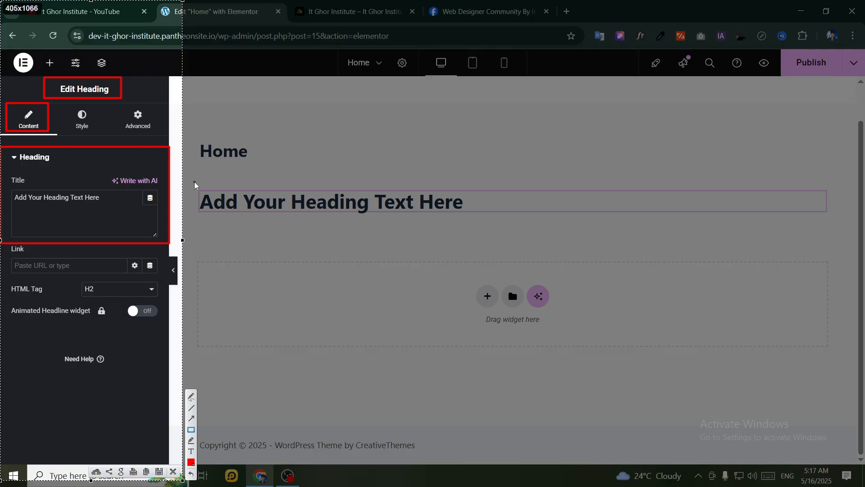
pyautogui.moveTo(194, 182)
pyautogui.mouseDown()
pyautogui.moveTo(257, 225)
pyautogui.moveTo(478, 224)
pyautogui.mouseUp()
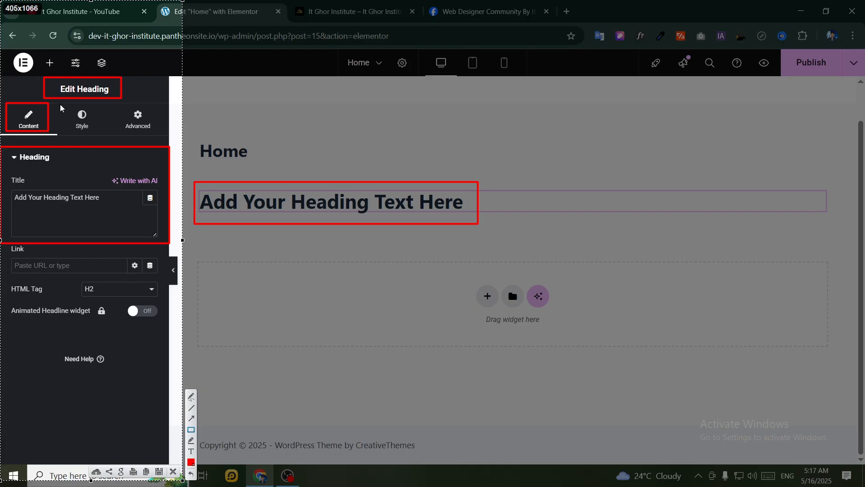
# Draw a red arrow from the heading text to Style, box Style and Advanced, and discard the capture
pyautogui.click(191, 418)
pyautogui.moveTo(203, 195); pyautogui.dragTo(133, 151)
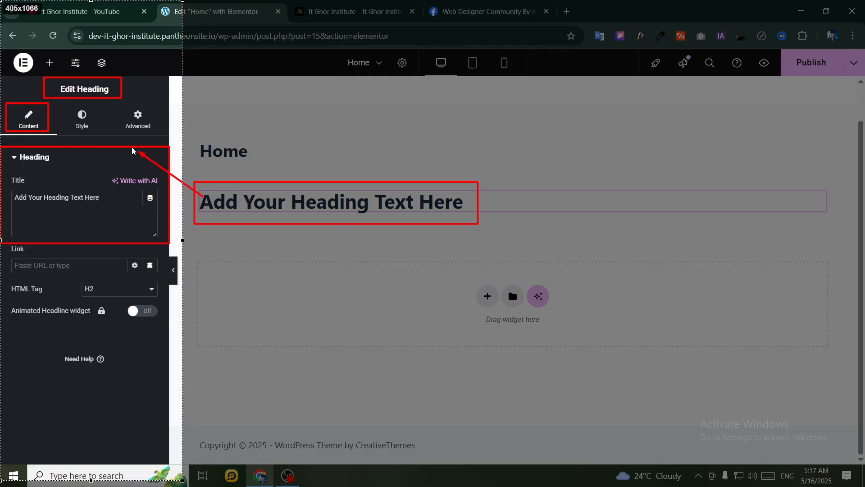
pyautogui.moveTo(180, 184); pyautogui.dragTo(88, 123)
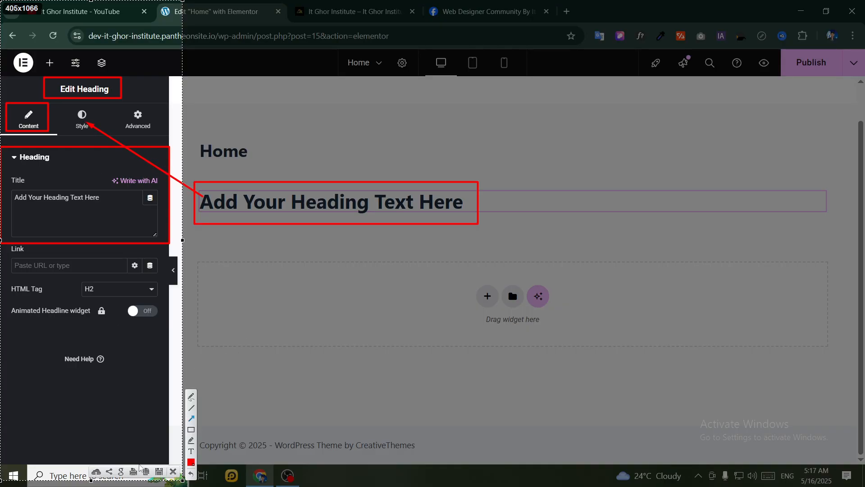
pyautogui.moveTo(64, 102); pyautogui.dragTo(100, 134)
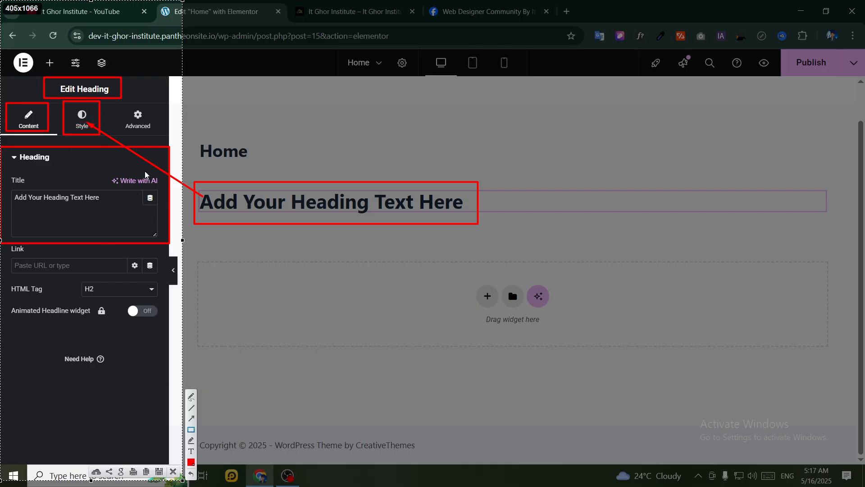
pyautogui.moveTo(119, 104); pyautogui.dragTo(159, 136)
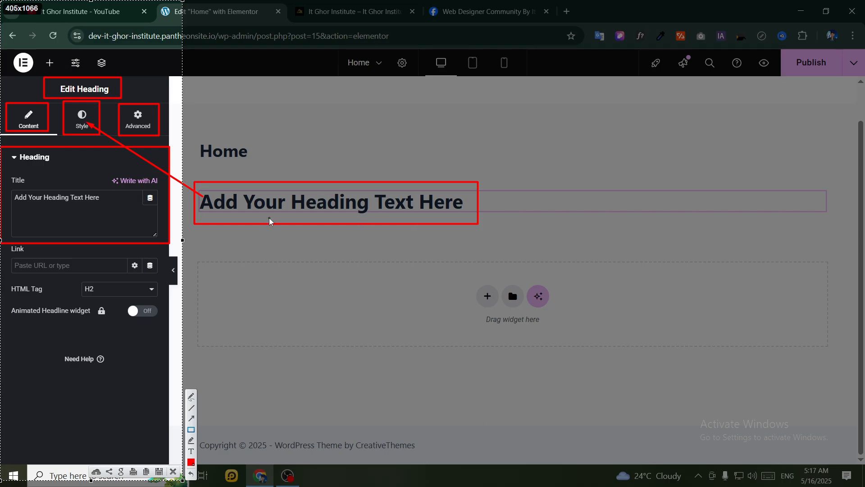
pyautogui.click(173, 471)
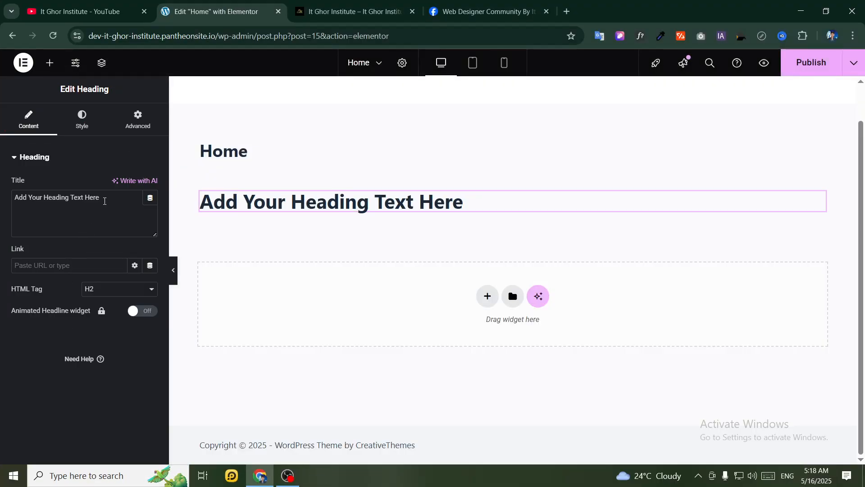
# Replace the heading widget's title text with "IT Ghor institute"
pyautogui.tripleClick(104, 201)
pyautogui.press('BackSpace')
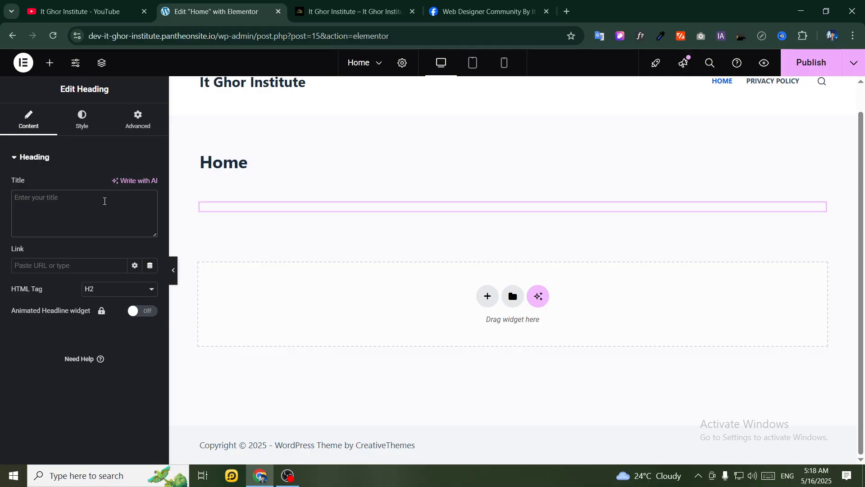
pyautogui.write('IT')
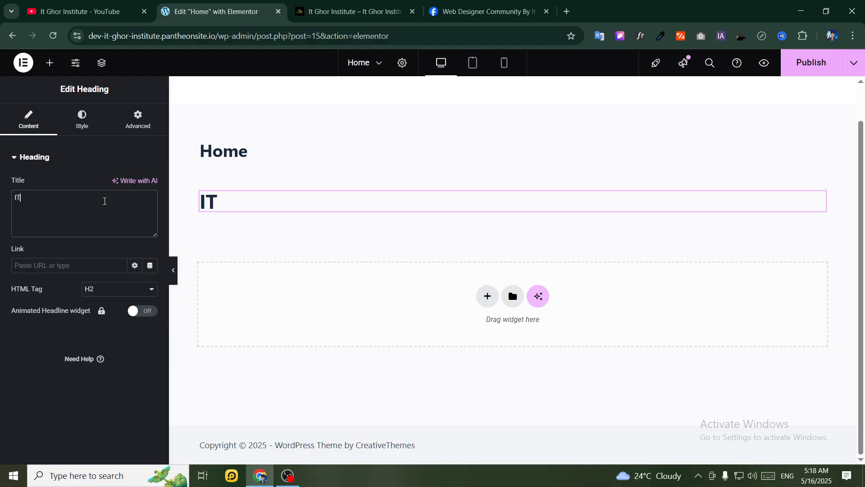
pyautogui.write(' Ghor')
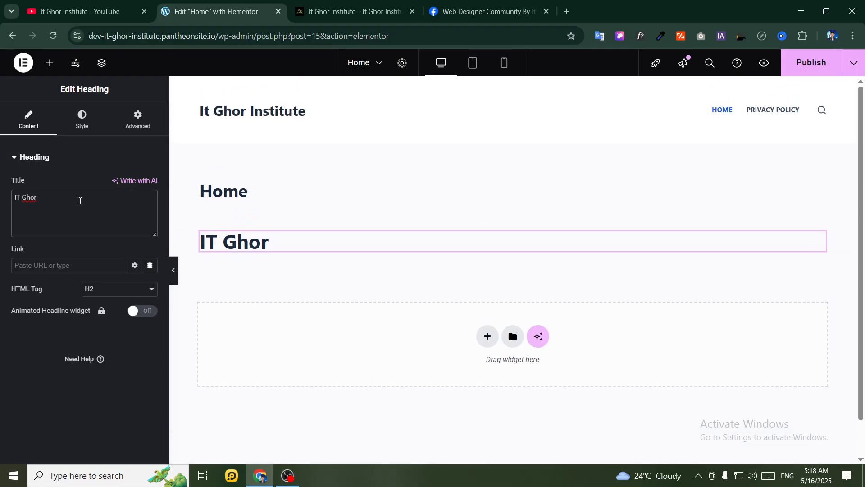
pyautogui.write(' institut')
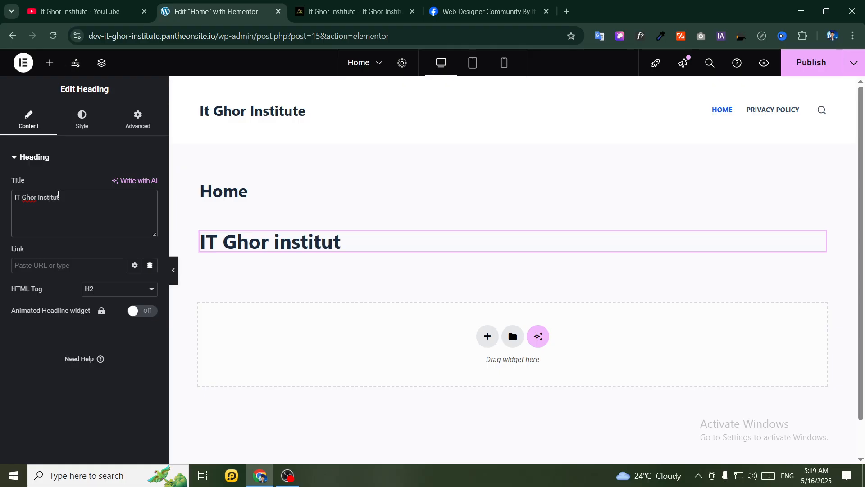
pyautogui.write('e')
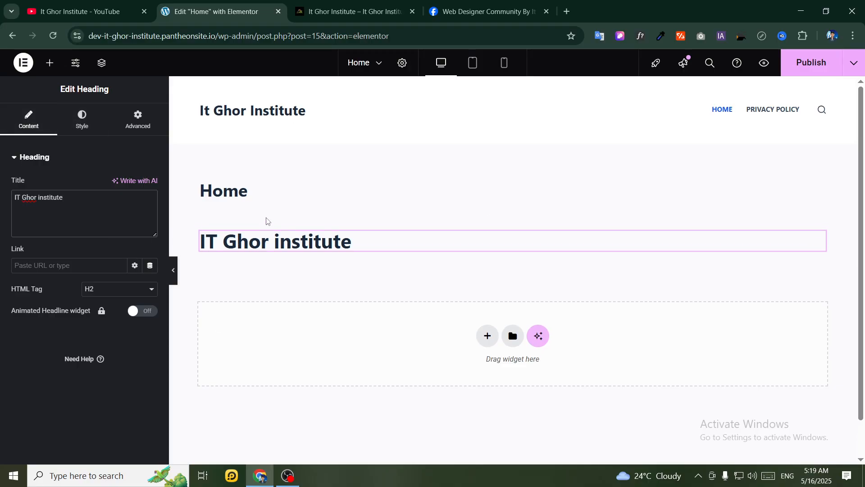
pyautogui.scroll(-2, 234, 230)
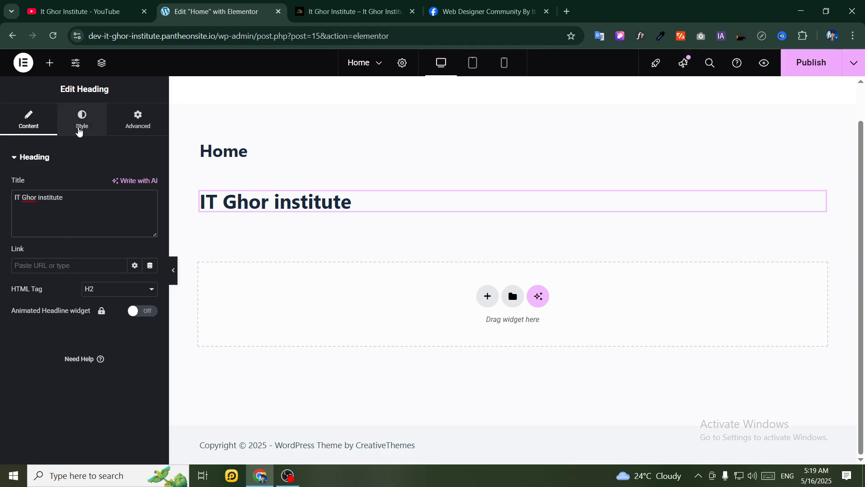
# Open the heading's Style settings, take a screen capture of the whole editor and discard it
pyautogui.click(80, 131)
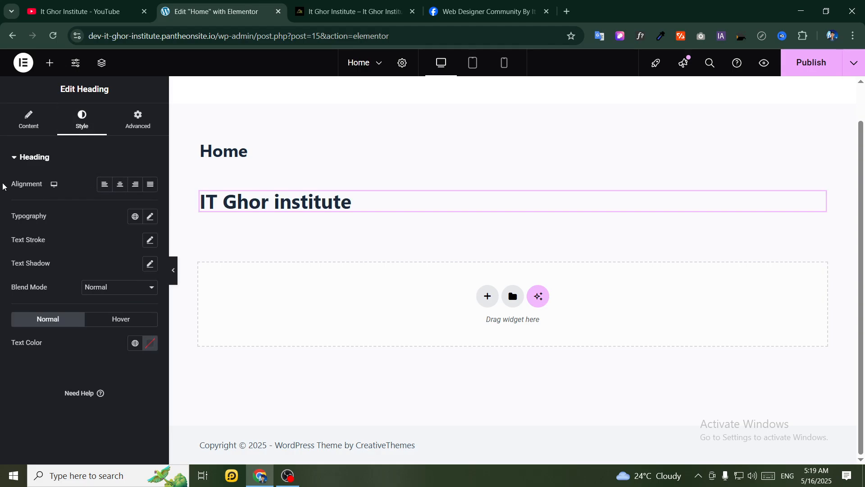
pyautogui.press('Print')
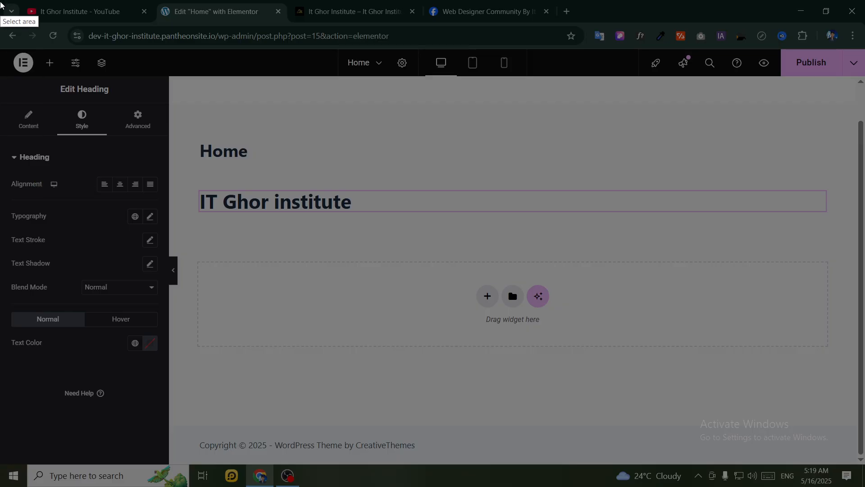
pyautogui.moveTo(0, 1); pyautogui.dragTo(181, 466)
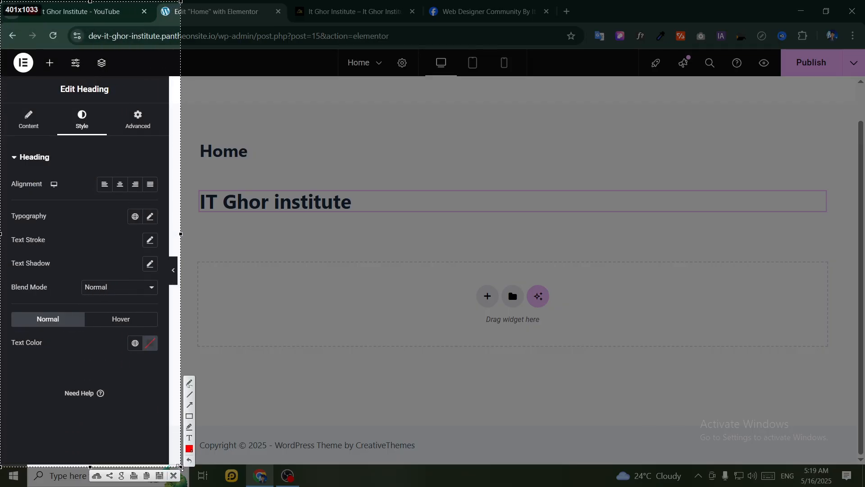
pyautogui.moveTo(179, 234); pyautogui.dragTo(864, 234)
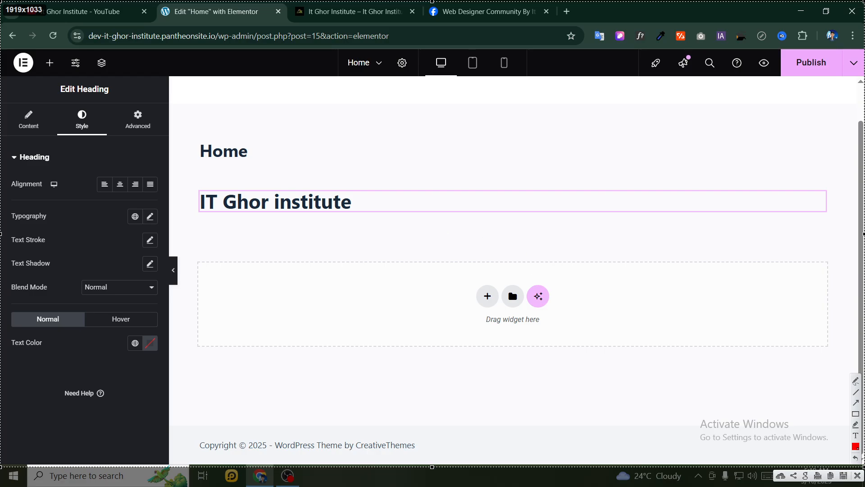
pyautogui.click(857, 476)
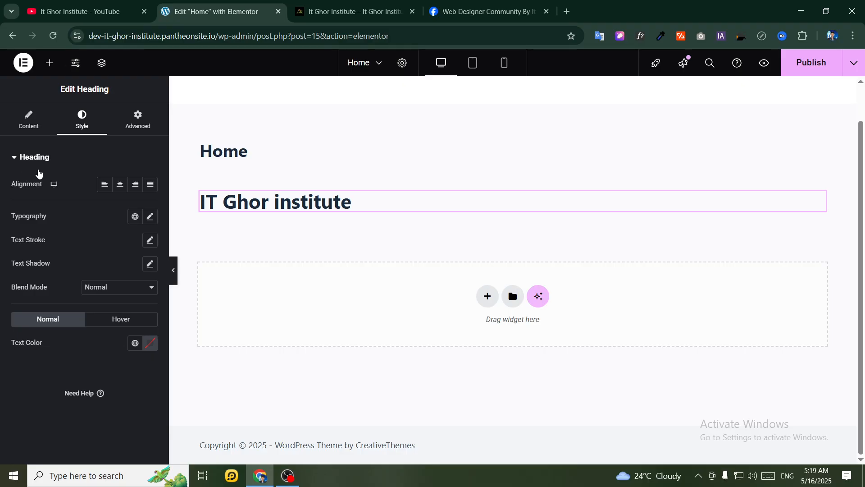
# Try the left, centre, right and justified alignments on the heading in its Style settings, and finish with it centred
pyautogui.click(28, 131)
pyautogui.click(79, 129)
pyautogui.moveTo(7, 180); pyautogui.dragTo(44, 182)
pyautogui.click(104, 186)
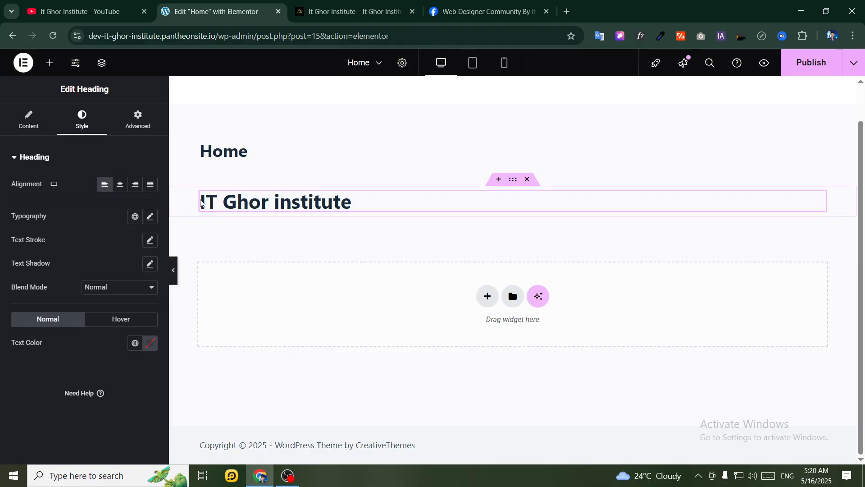
pyautogui.click(119, 185)
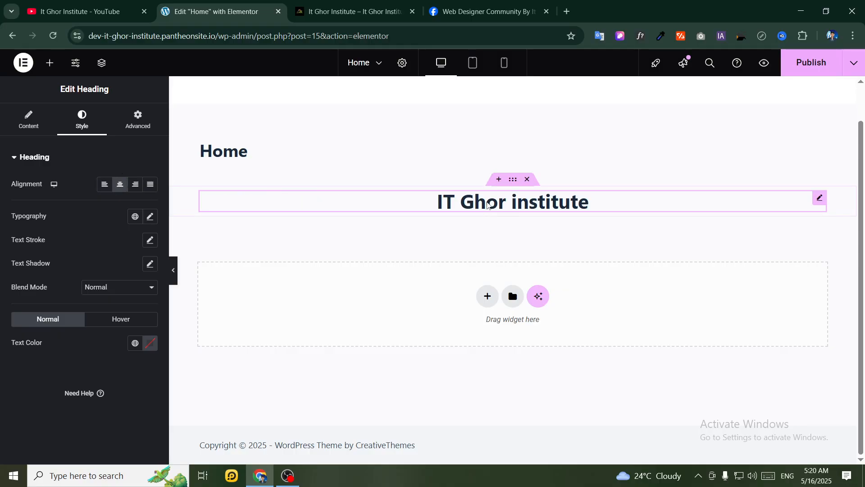
pyautogui.click(136, 189)
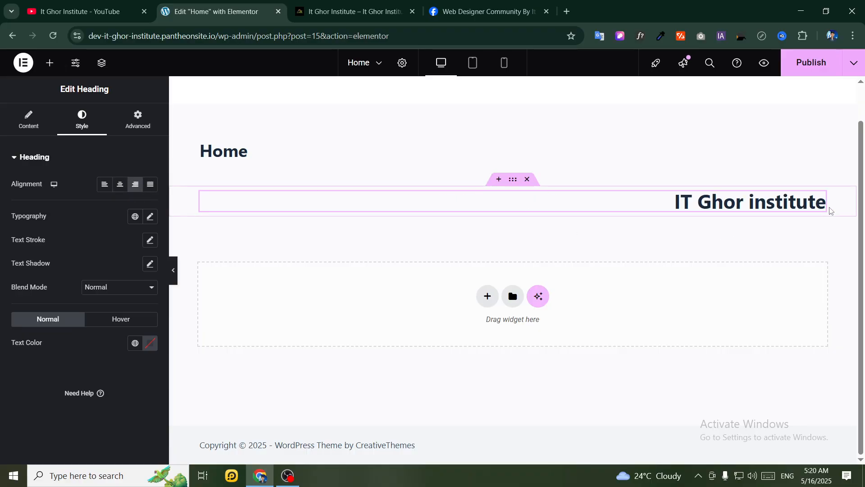
pyautogui.click(150, 187)
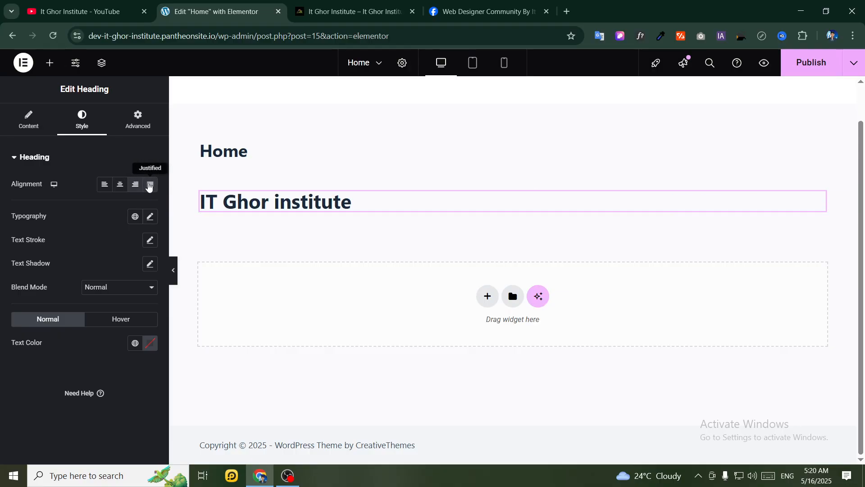
pyautogui.click(118, 188)
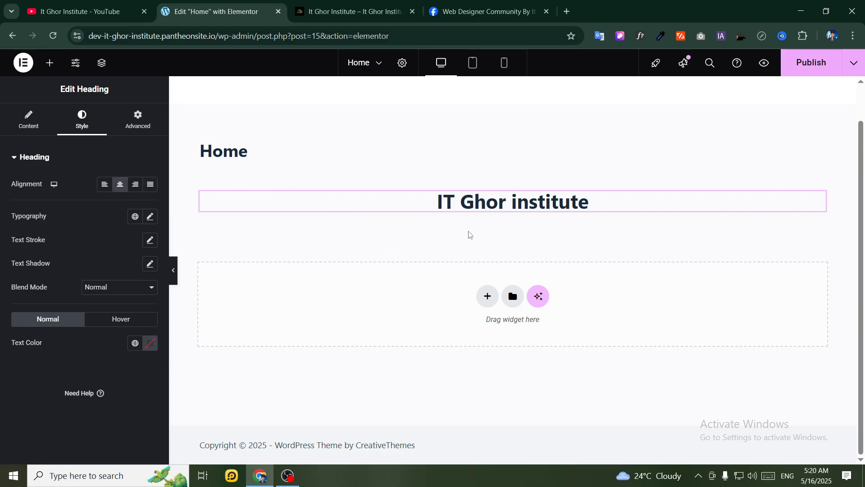
# Box Typography, Text Stroke, Text Shadow, Blend Mode and Text Color in red on a full-screen capture
pyautogui.press('Print')
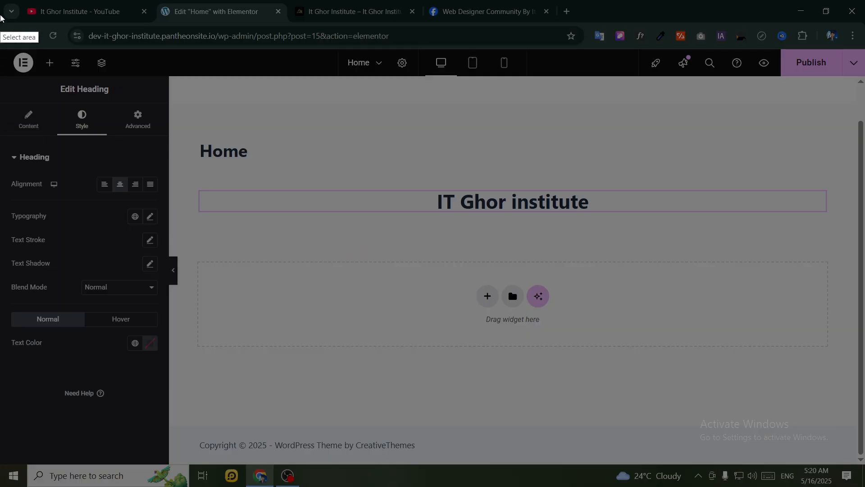
pyautogui.moveTo(0, 1); pyautogui.dragTo(864, 486)
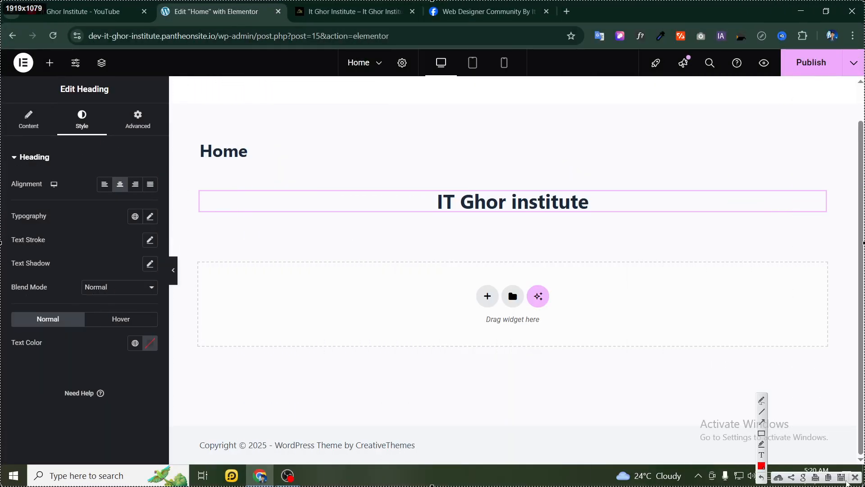
pyautogui.click(762, 434)
pyautogui.moveTo(4, 206); pyautogui.dragTo(162, 227)
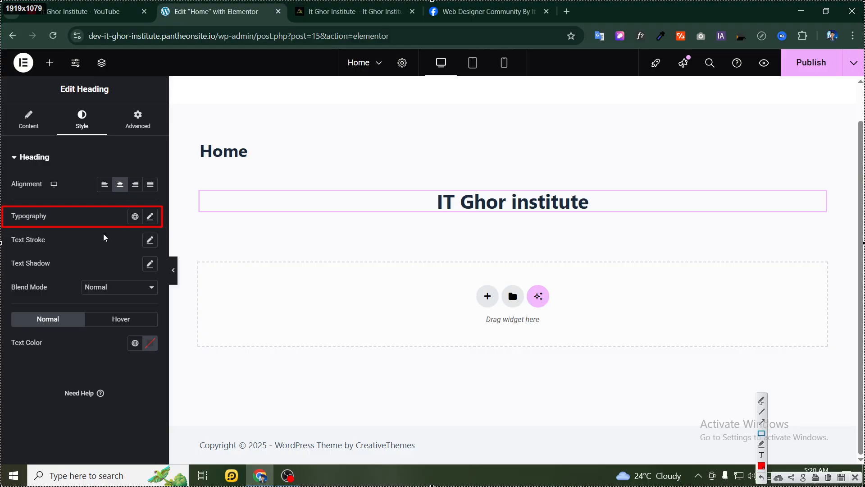
pyautogui.moveTo(5, 233)
pyautogui.mouseDown()
pyautogui.moveTo(41, 247)
pyautogui.moveTo(161, 248)
pyautogui.mouseUp()
pyautogui.moveTo(8, 253); pyautogui.dragTo(162, 275)
pyautogui.moveTo(10, 280); pyautogui.dragTo(161, 302)
pyautogui.moveTo(6, 332); pyautogui.dragTo(168, 371)
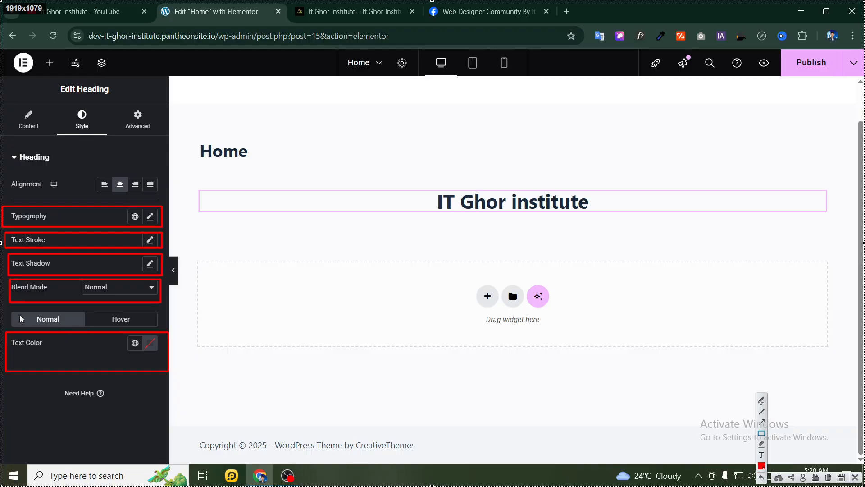
# Box the Normal and Hover states in red on the capture, and discard the capture
pyautogui.moveTo(7, 308); pyautogui.dragTo(36, 318)
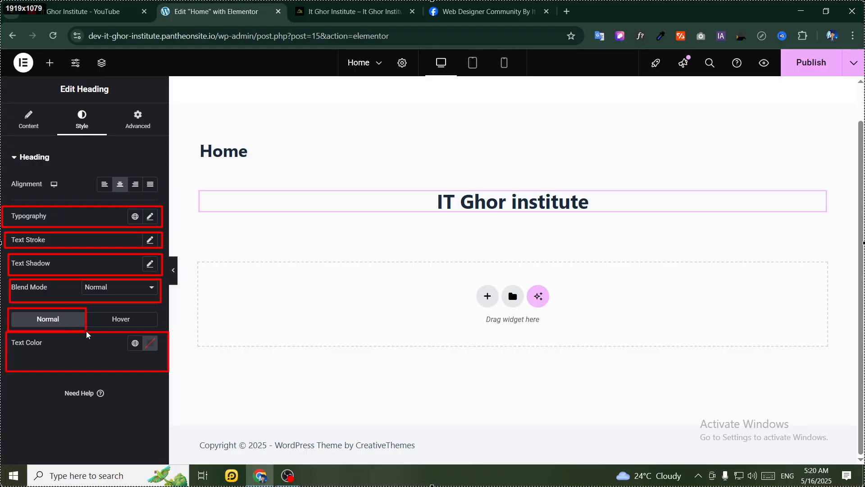
pyautogui.moveTo(86, 331); pyautogui.dragTo(156, 330)
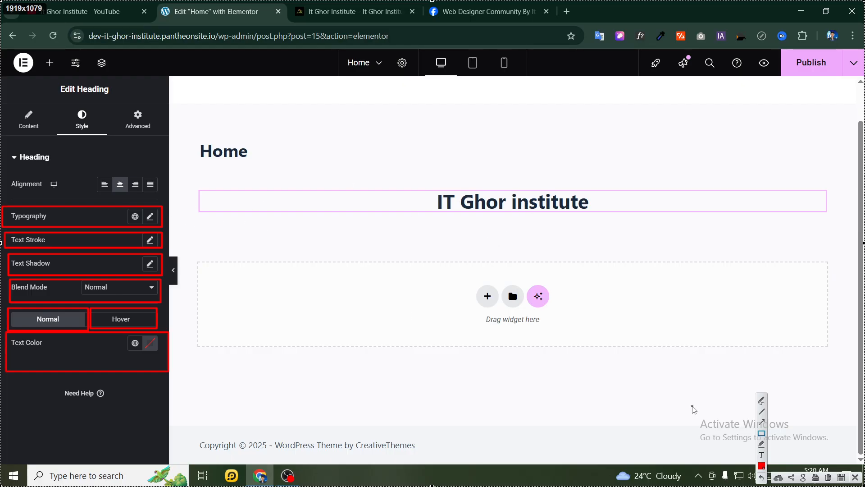
pyautogui.click(855, 477)
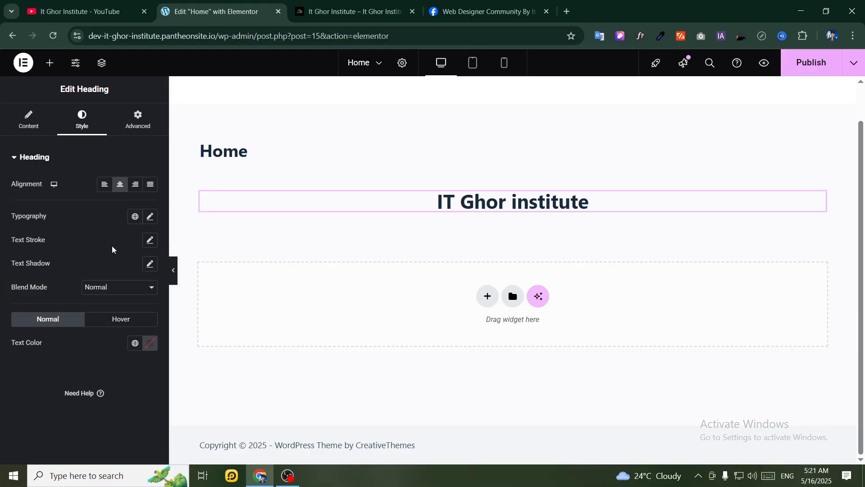
# Open the heading's typography settings and set the font family to Arial
pyautogui.click(150, 216)
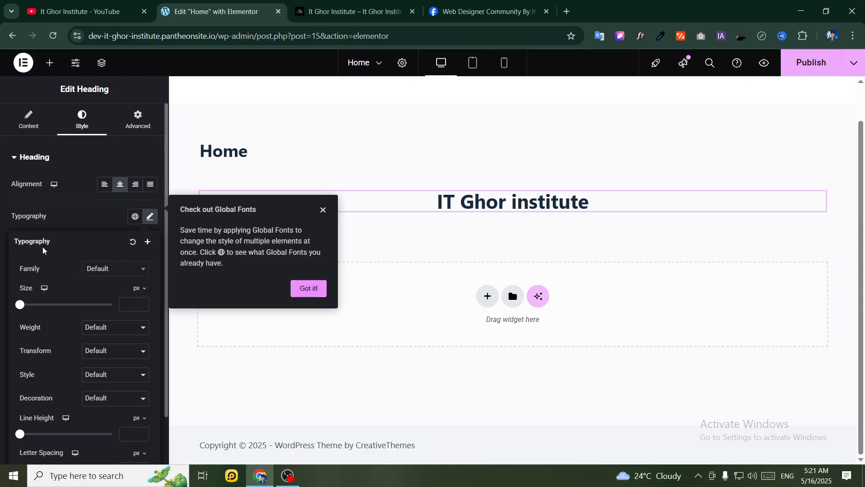
pyautogui.scroll(-2, 28, 218)
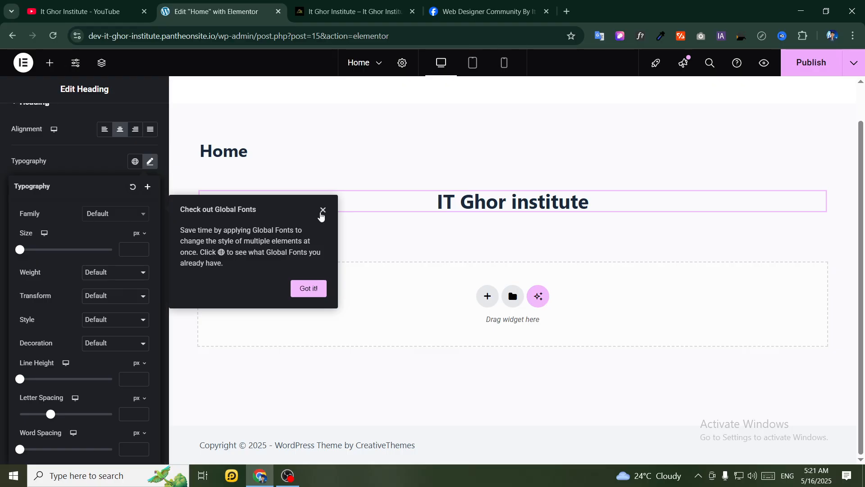
pyautogui.click(134, 217)
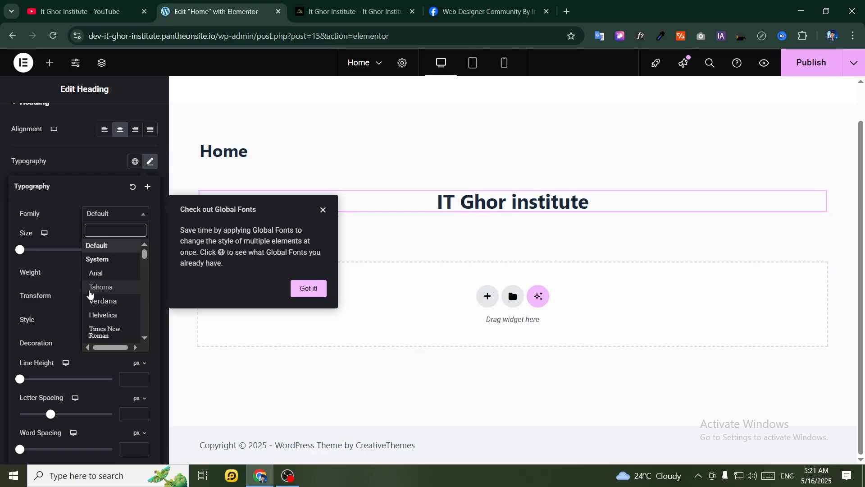
pyautogui.click(92, 273)
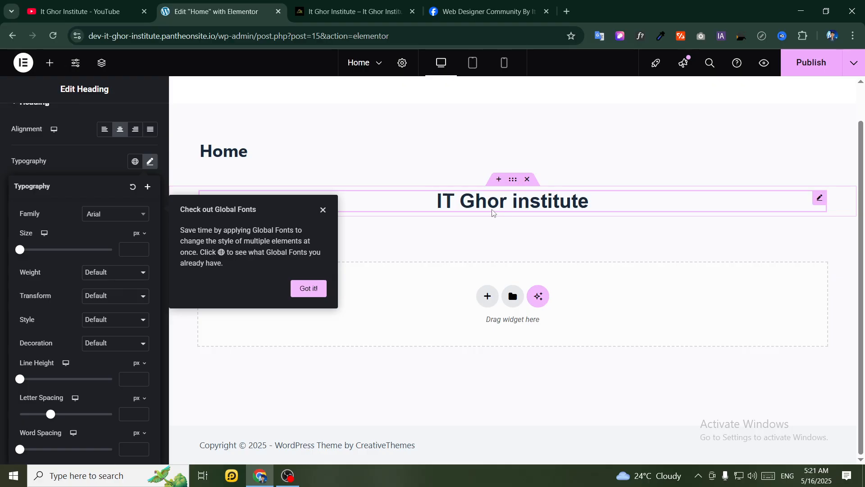
# Set the heading's font family to ADLaM Display and dismiss the Global Fonts notice
pyautogui.click(120, 215)
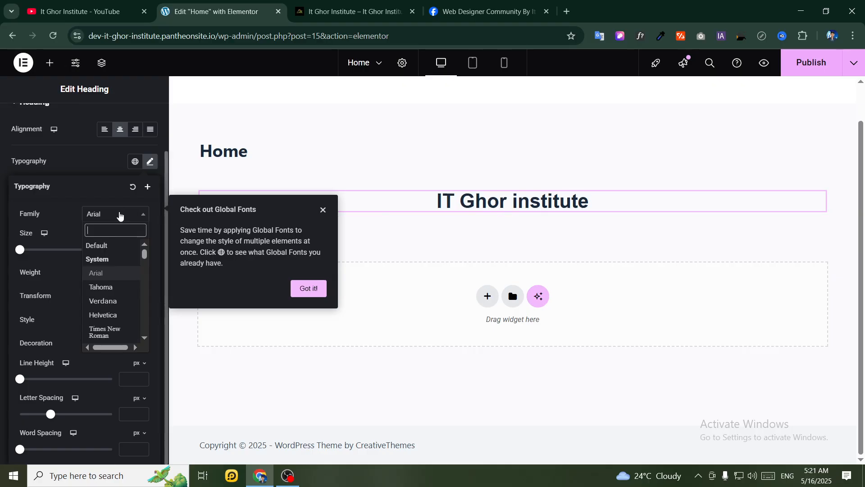
pyautogui.scroll(-1, 122, 283)
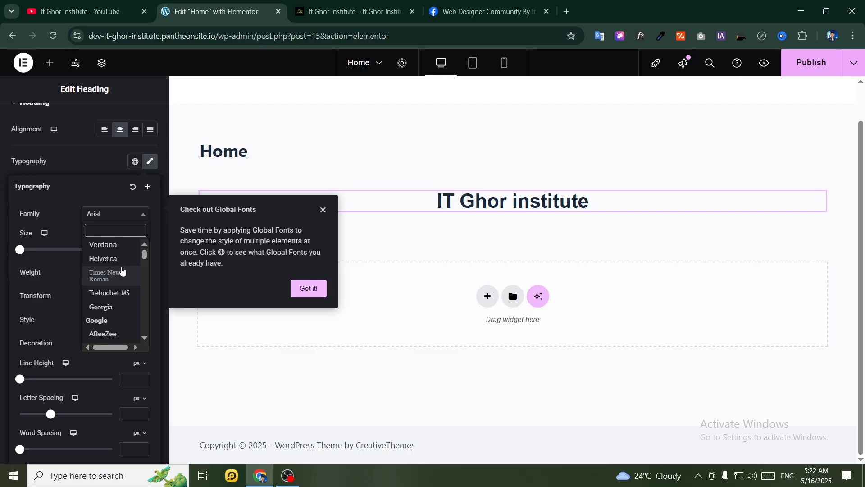
pyautogui.scroll(-1, 121, 271)
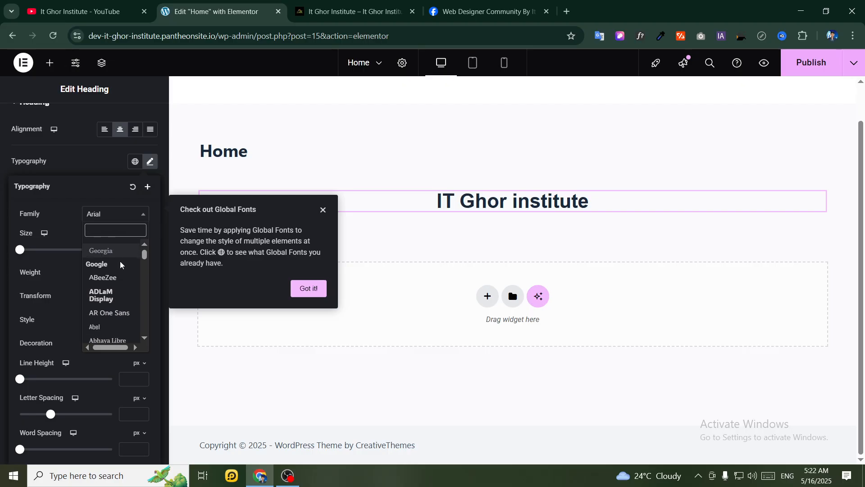
pyautogui.click(101, 295)
pyautogui.click(96, 215)
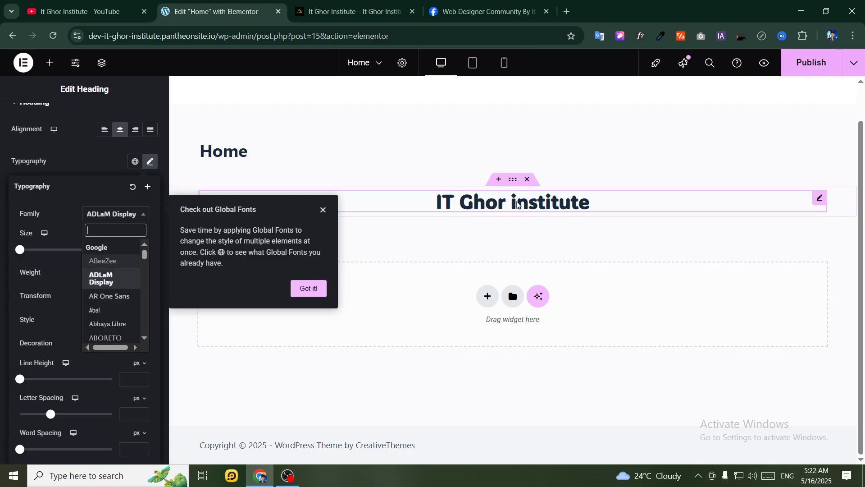
pyautogui.click(323, 210)
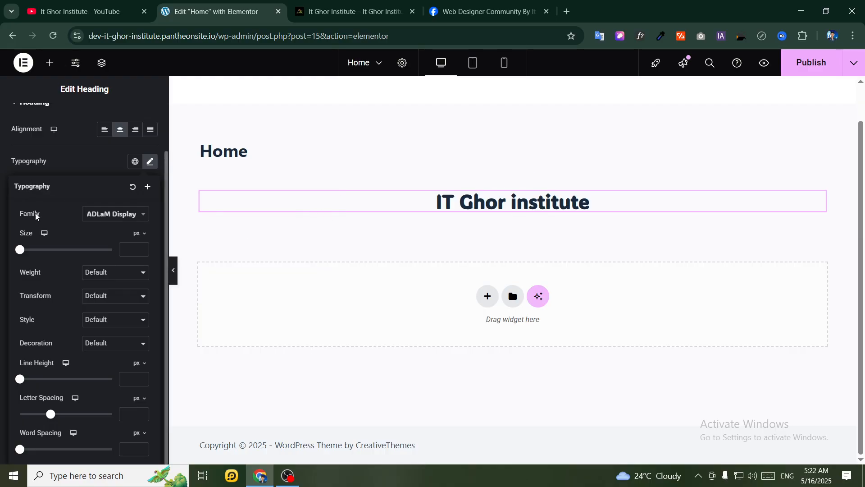
# Set the heading's font family to Abril Fatface
pyautogui.click(108, 218)
pyautogui.scroll(-1, 115, 290)
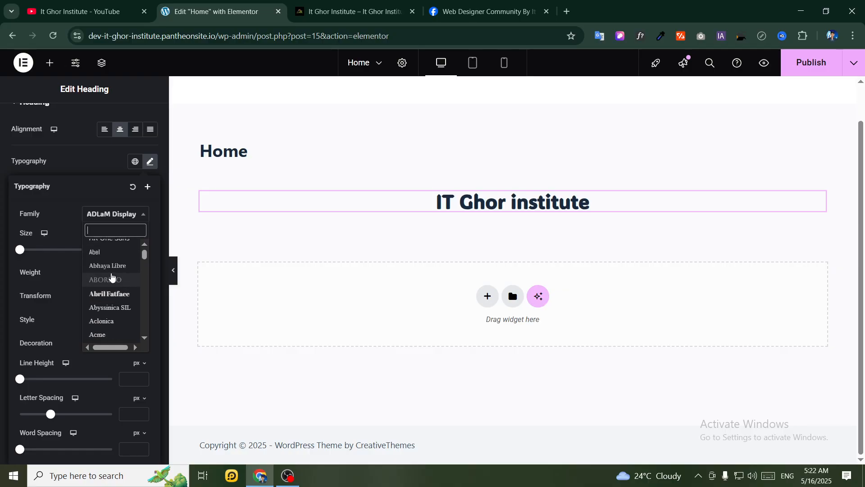
pyautogui.click(110, 295)
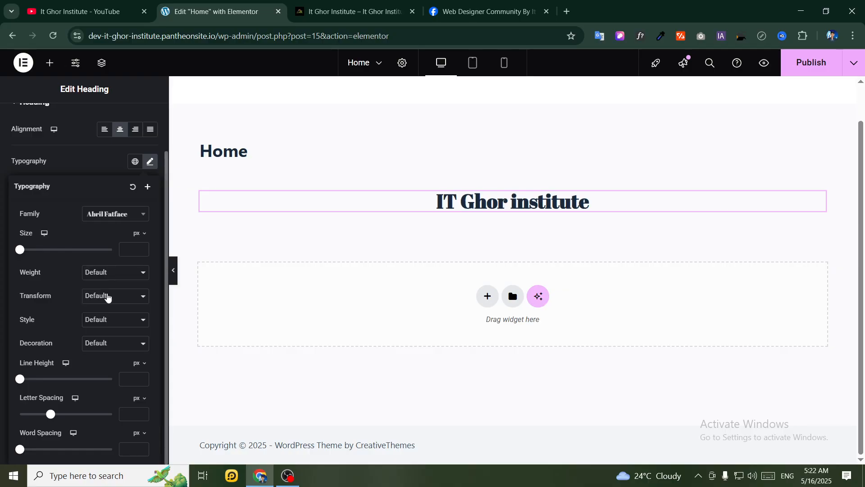
# Try the Abyssinica SIL font family on the heading, and settle on Acme
pyautogui.click(106, 216)
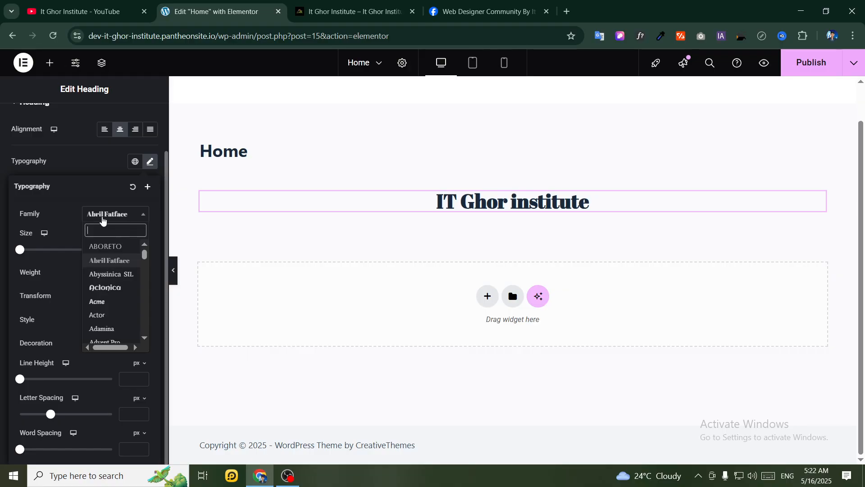
pyautogui.click(113, 274)
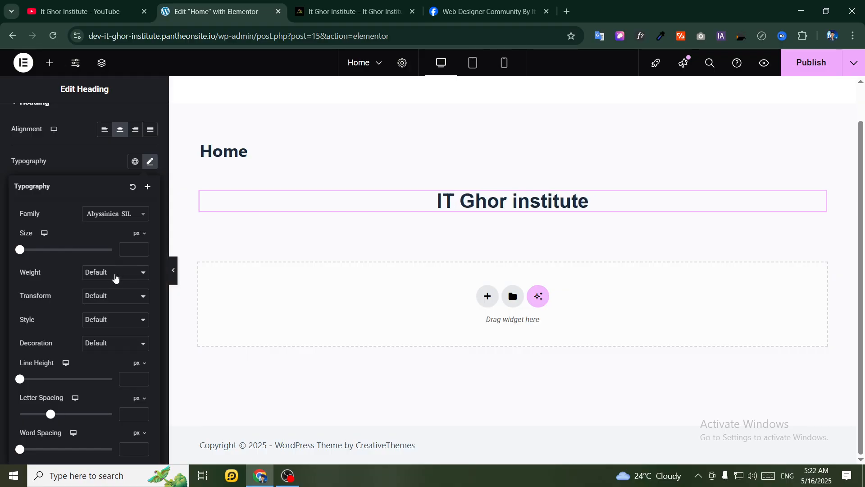
pyautogui.click(96, 223)
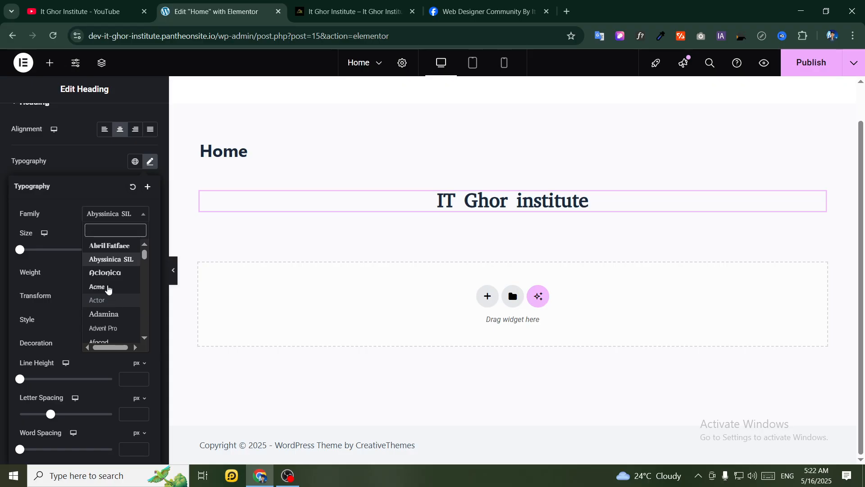
pyautogui.click(106, 285)
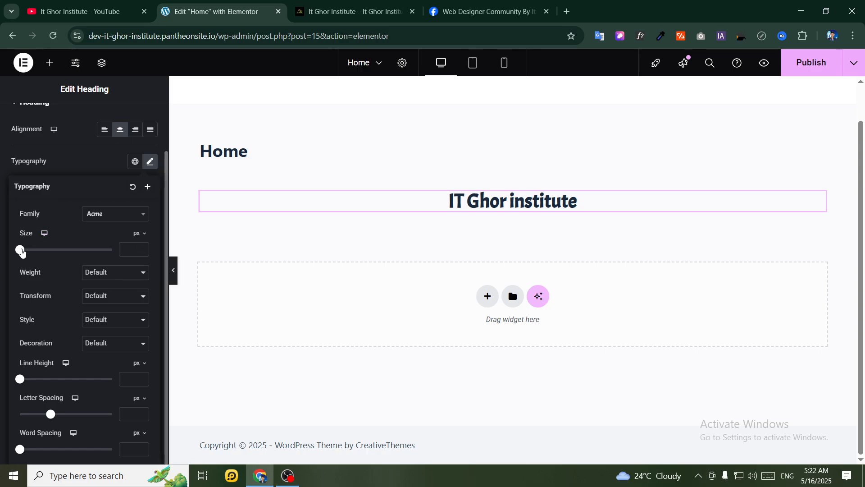
# Enlarge the heading text and set its font size to exactly 120 px
pyautogui.moveTo(22, 253); pyautogui.dragTo(78, 255)
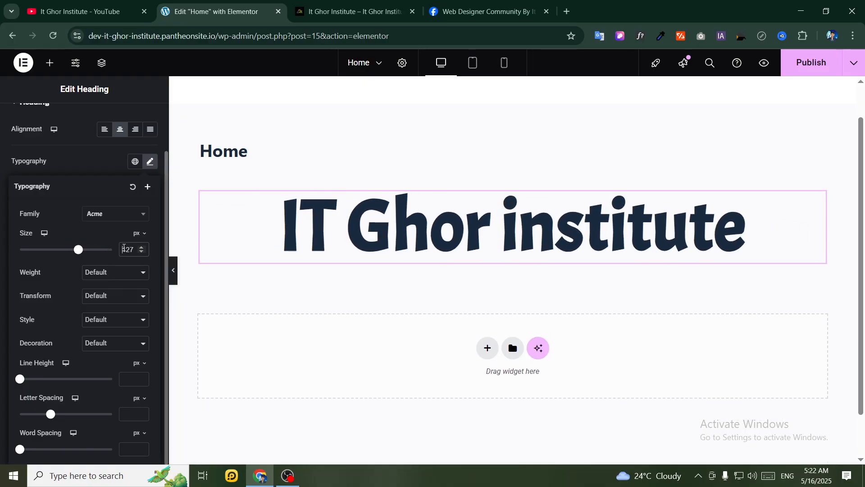
pyautogui.doubleClick(125, 249)
pyautogui.write('120')
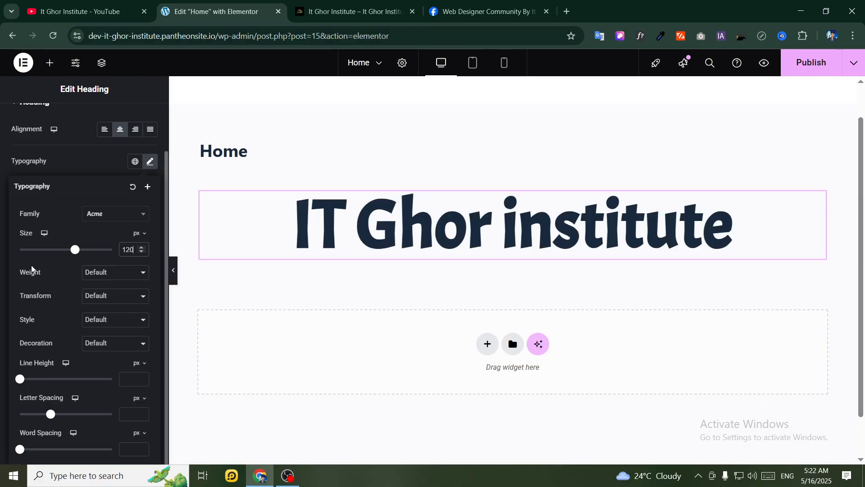
pyautogui.moveTo(19, 283); pyautogui.dragTo(28, 278)
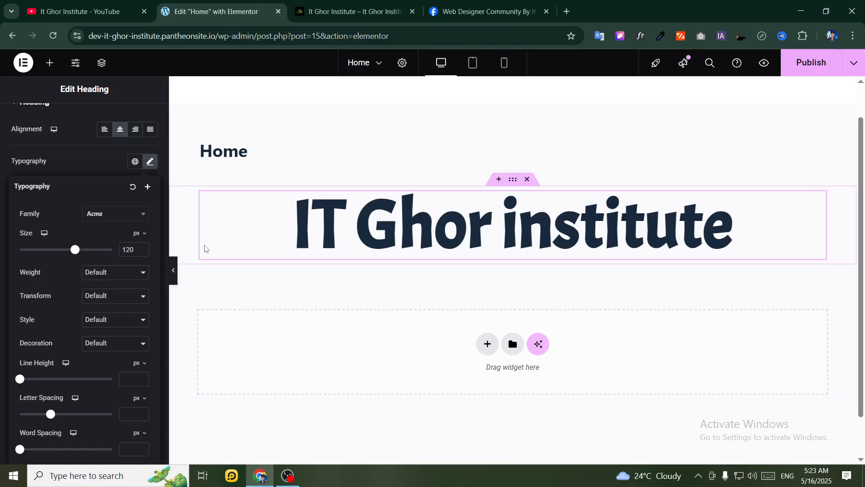
# Try the heading's font weights one by one from 100 (Thin) through 600 (Semi Bold)
pyautogui.click(114, 275)
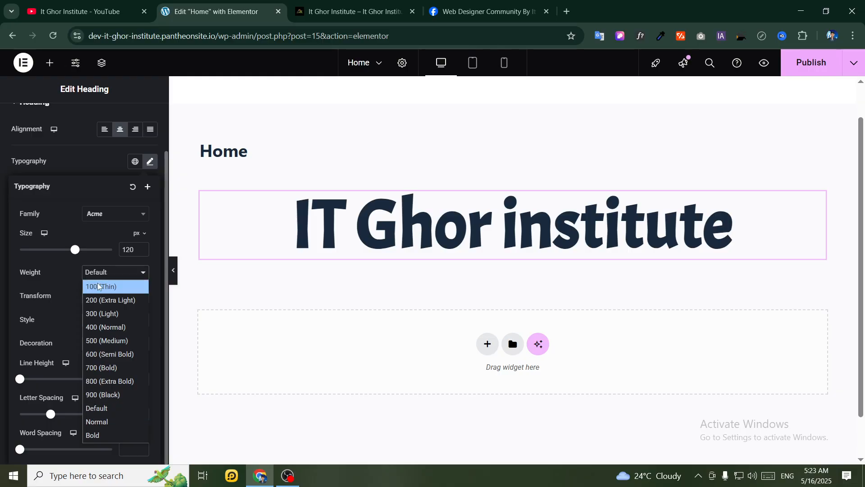
pyautogui.click(103, 287)
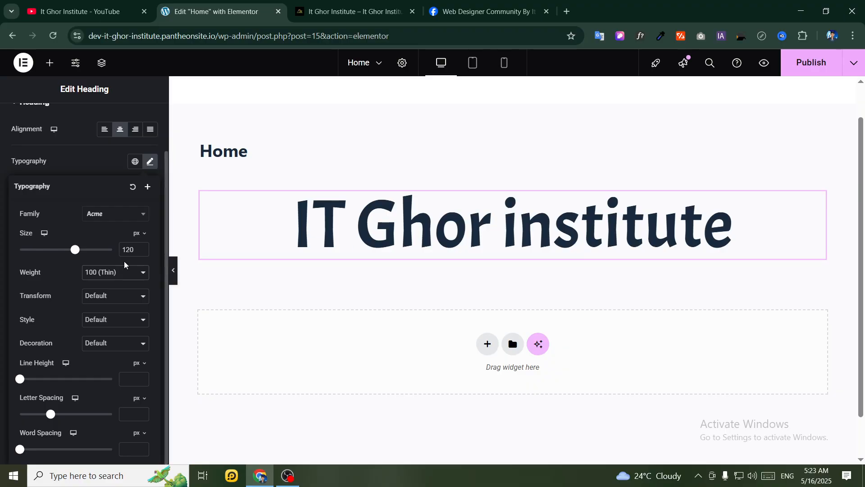
pyautogui.click(116, 272)
pyautogui.click(95, 305)
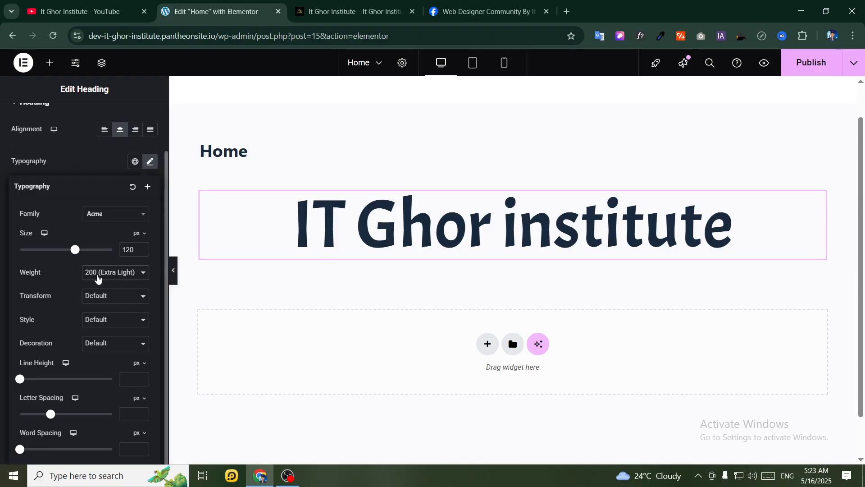
pyautogui.click(97, 273)
pyautogui.click(105, 310)
pyautogui.click(95, 275)
pyautogui.click(105, 330)
pyautogui.click(103, 273)
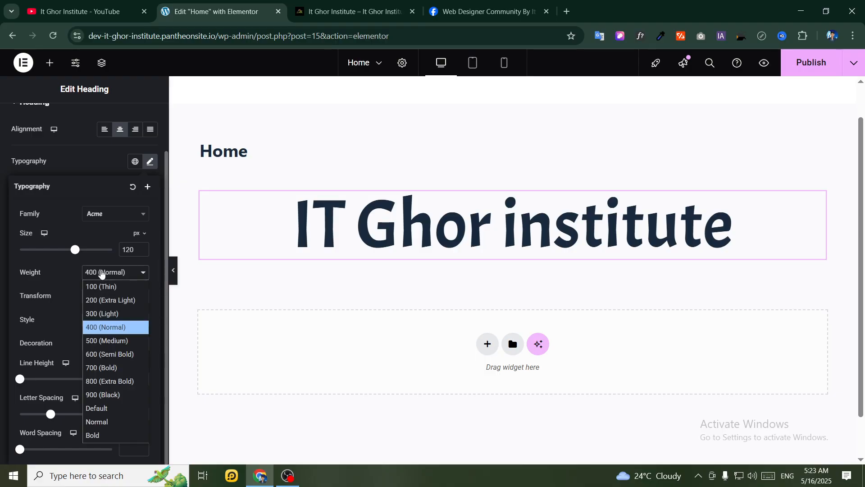
pyautogui.click(106, 341)
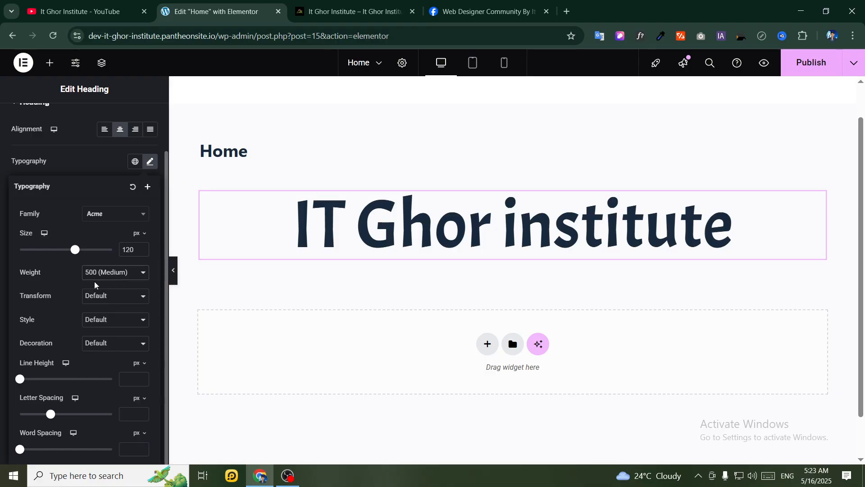
pyautogui.click(94, 274)
pyautogui.click(104, 354)
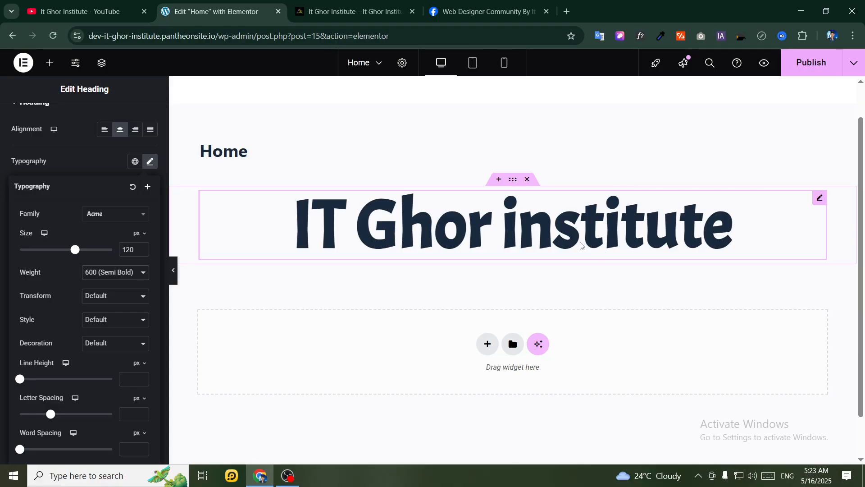
# Try the 900 (Black) and Normal weights on the heading, and set its weight to Bold
pyautogui.click(123, 272)
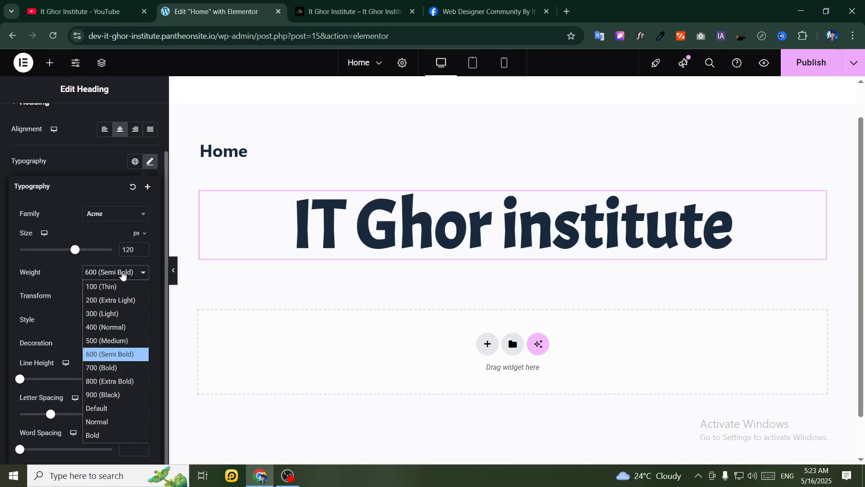
pyautogui.click(99, 395)
pyautogui.click(96, 273)
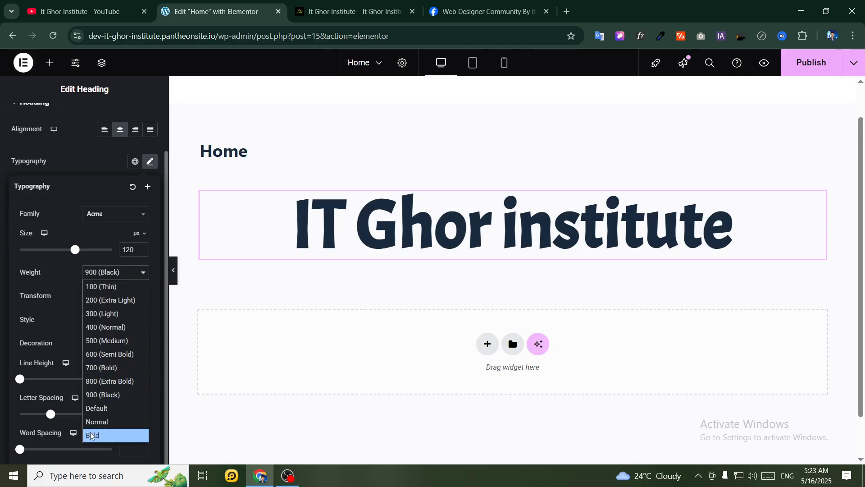
pyautogui.click(95, 421)
pyautogui.click(103, 277)
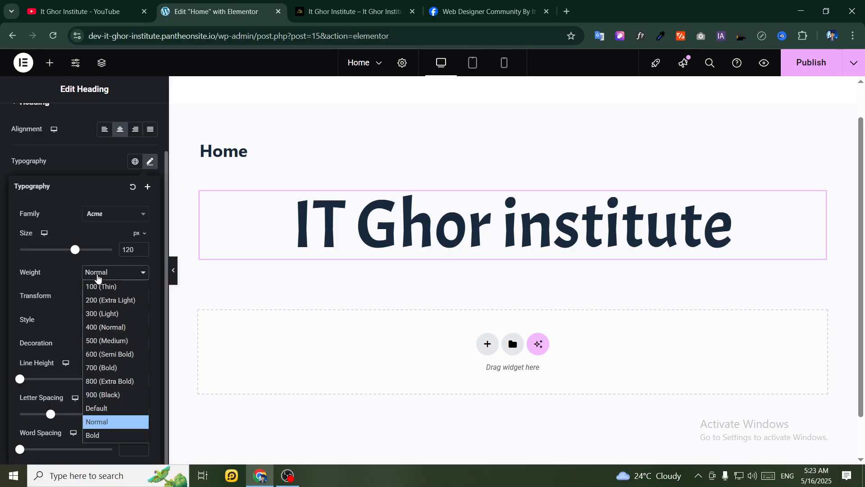
pyautogui.click(118, 437)
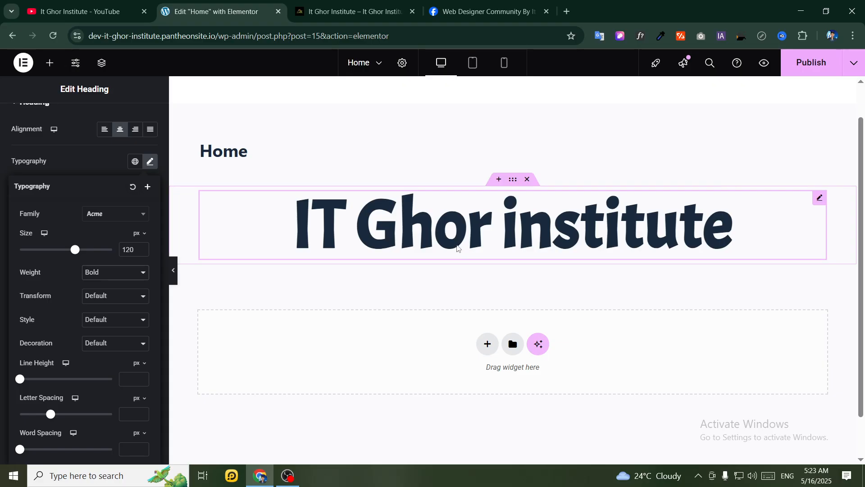
# Try the Uppercase and Lowercase transforms on the heading, and set its transform to Capitalize
pyautogui.click(100, 297)
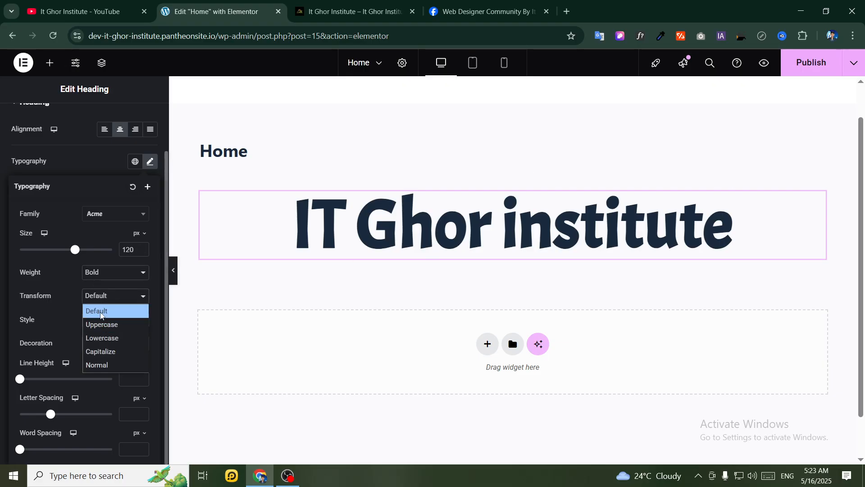
pyautogui.click(108, 325)
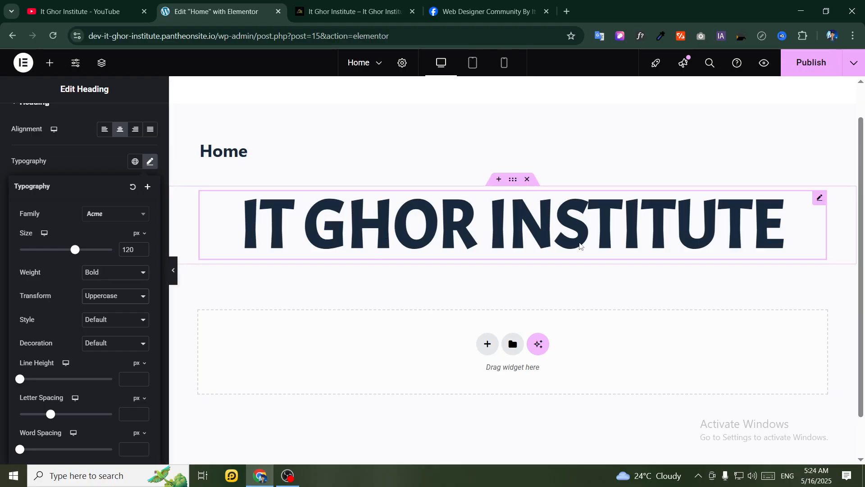
pyautogui.click(106, 296)
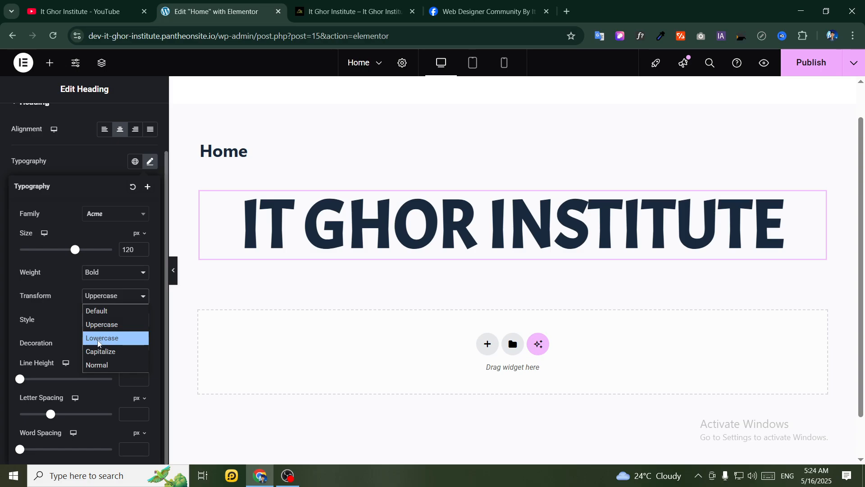
pyautogui.click(87, 335)
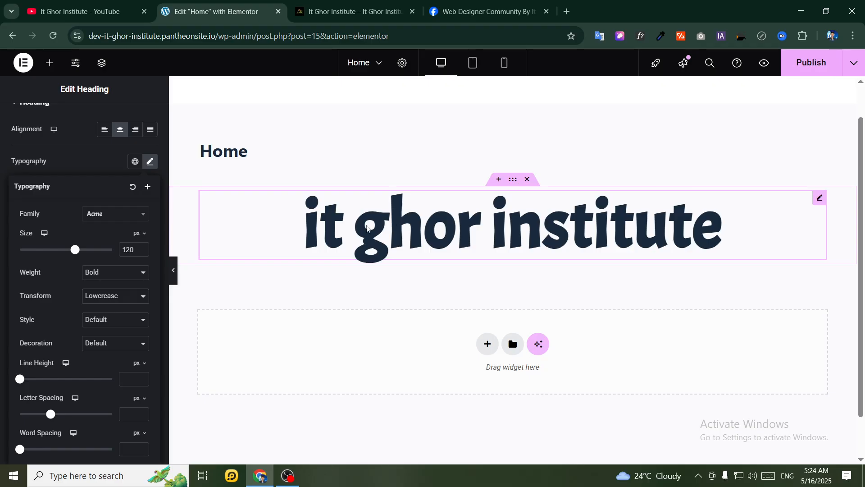
pyautogui.click(113, 296)
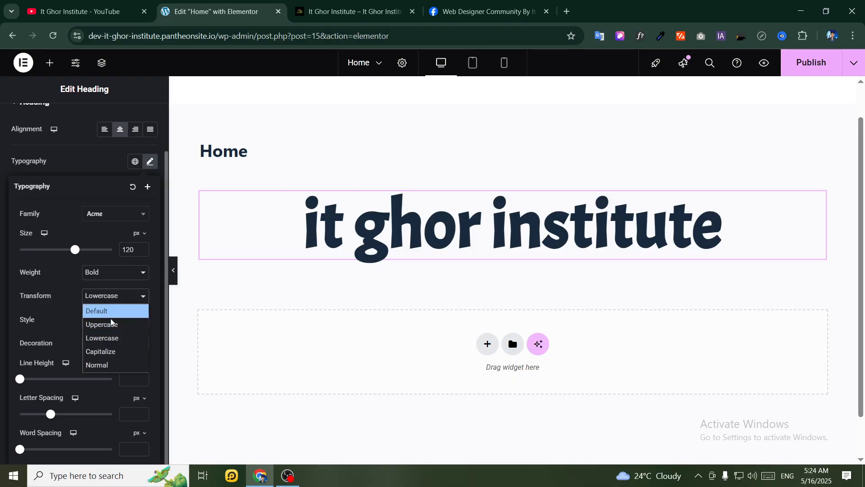
pyautogui.click(102, 352)
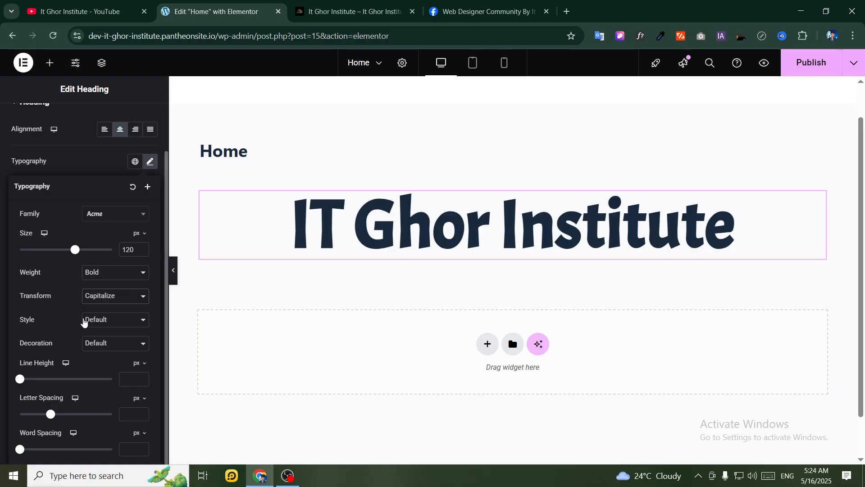
# Try the Normal, Italic and Oblique font styles on the heading
pyautogui.click(99, 320)
pyautogui.click(97, 347)
pyautogui.click(100, 321)
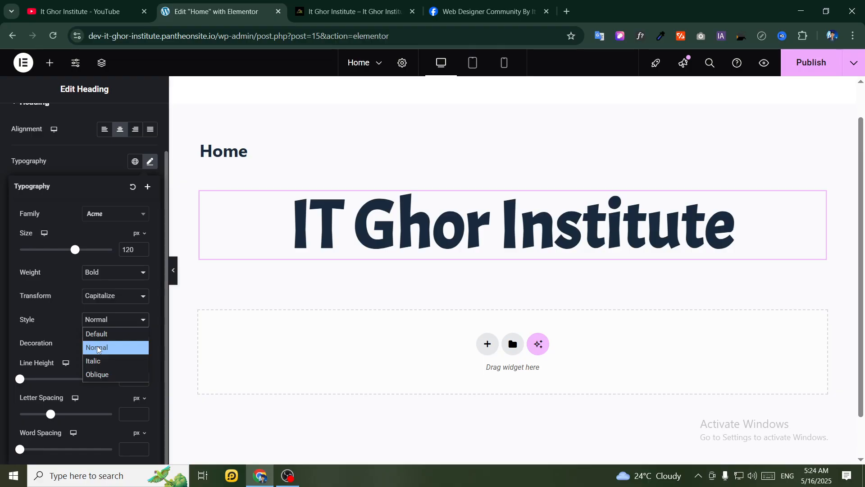
pyautogui.click(97, 360)
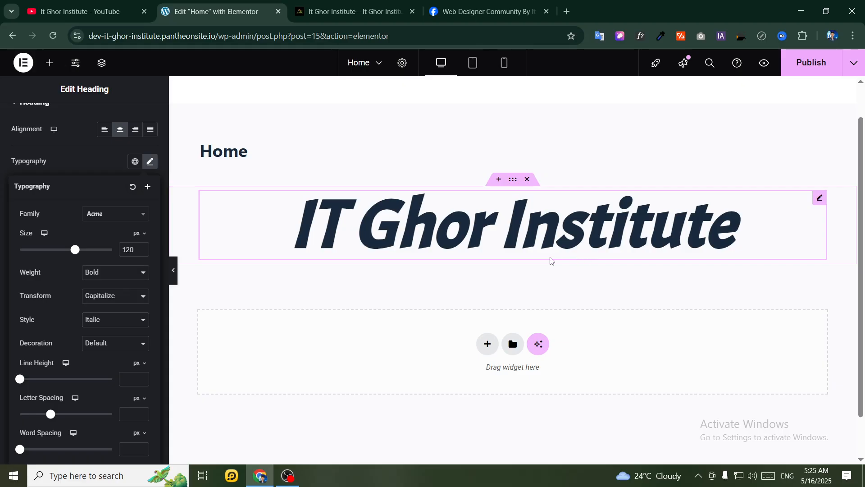
pyautogui.click(118, 321)
pyautogui.click(109, 372)
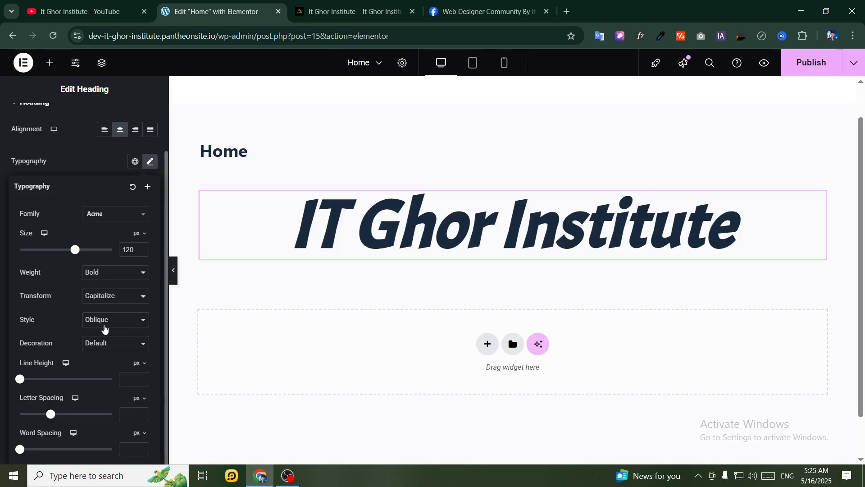
pyautogui.click(105, 329)
pyautogui.click(105, 329)
# Try the Underline, Overline and Line Through text decorations on the heading
pyautogui.click(106, 345)
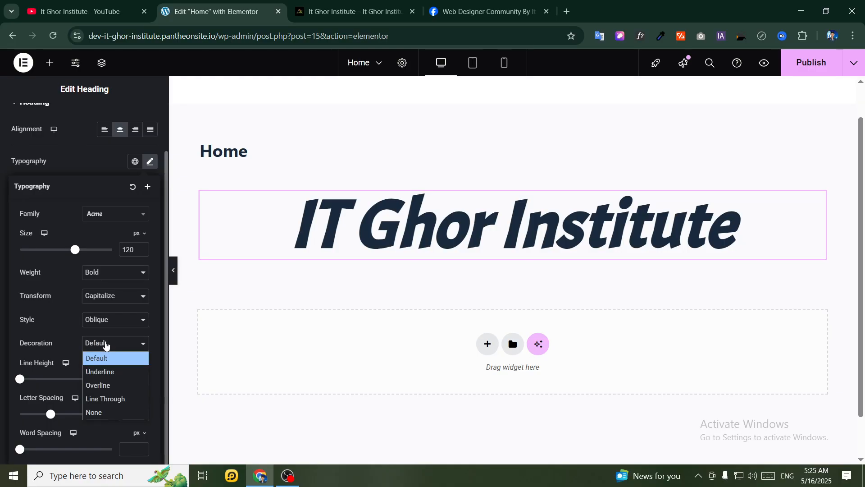
pyautogui.click(98, 370)
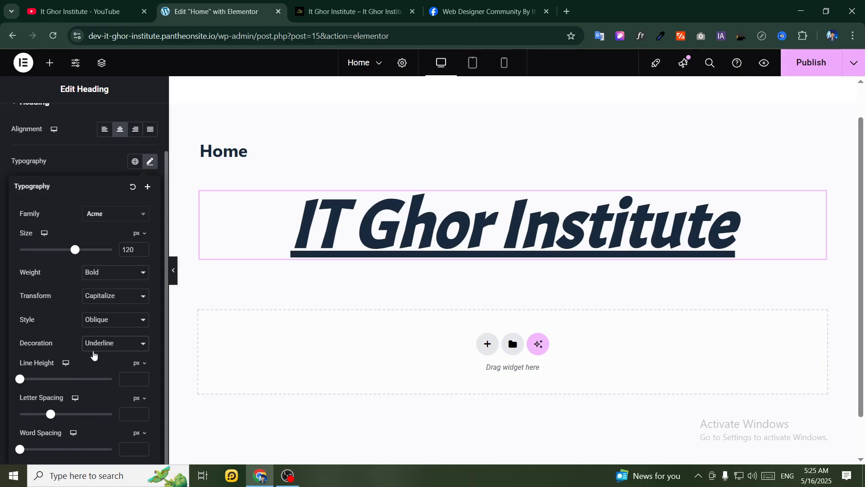
pyautogui.click(95, 347)
pyautogui.click(97, 383)
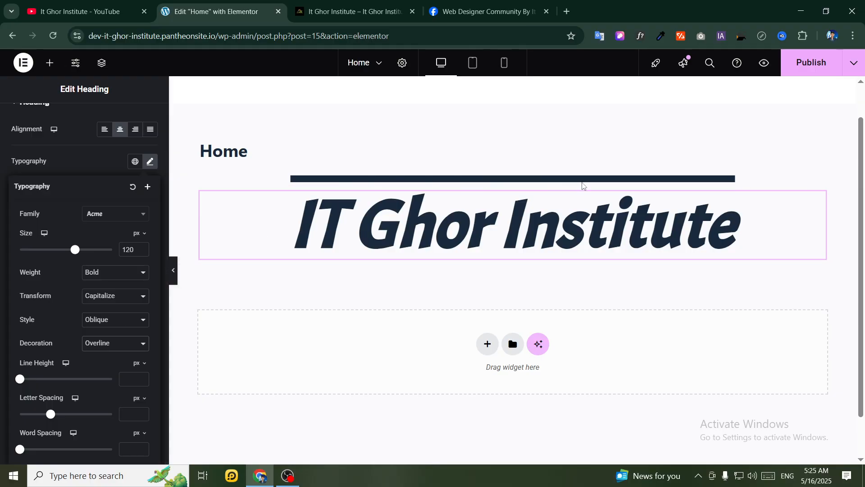
pyautogui.click(100, 346)
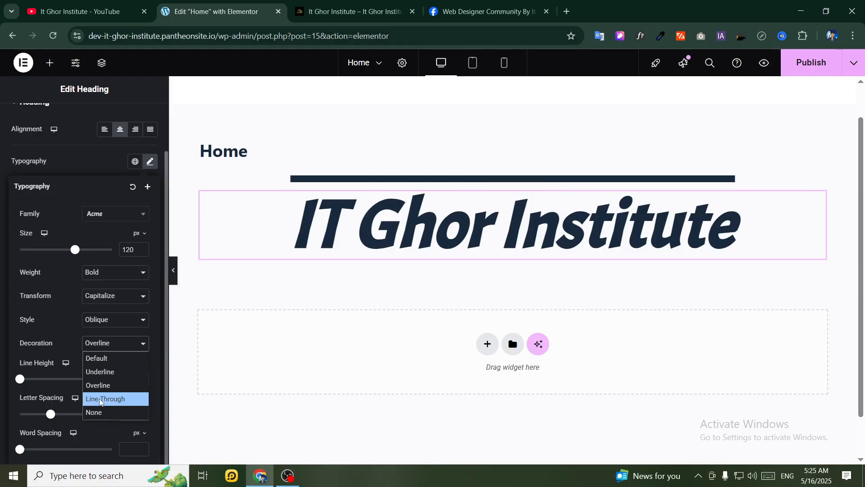
pyautogui.click(99, 397)
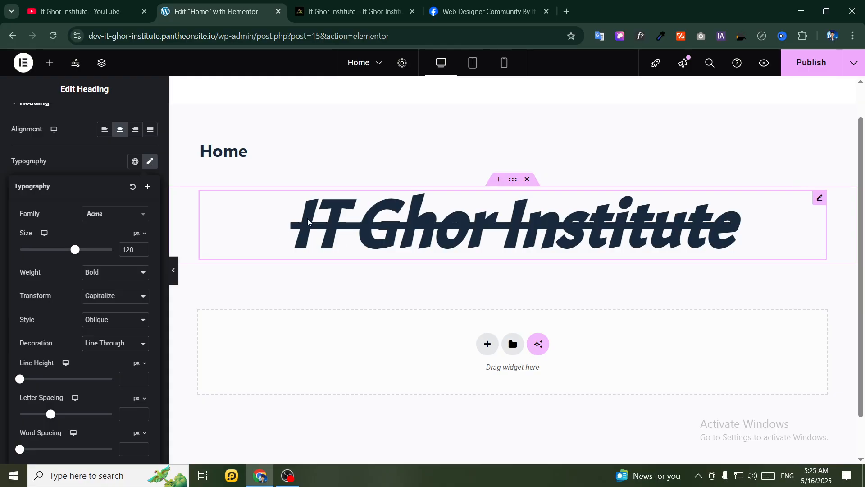
# Set the heading's text decoration to None and its font style to Default
pyautogui.click(114, 343)
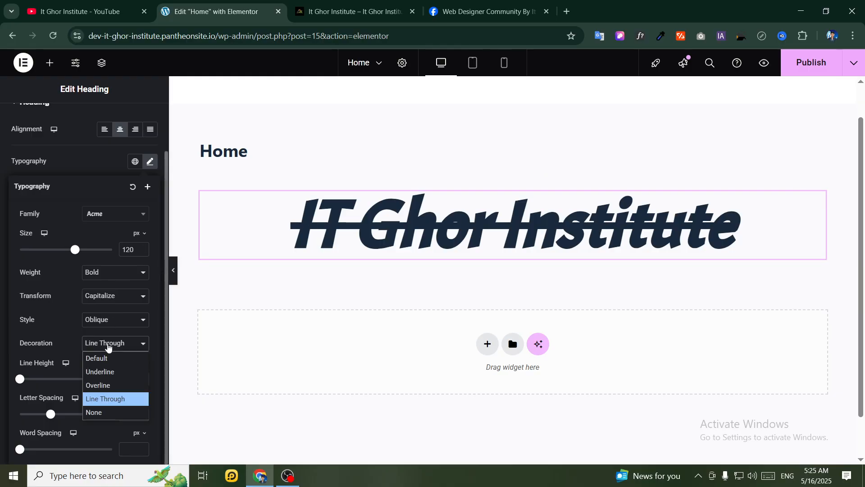
pyautogui.click(96, 410)
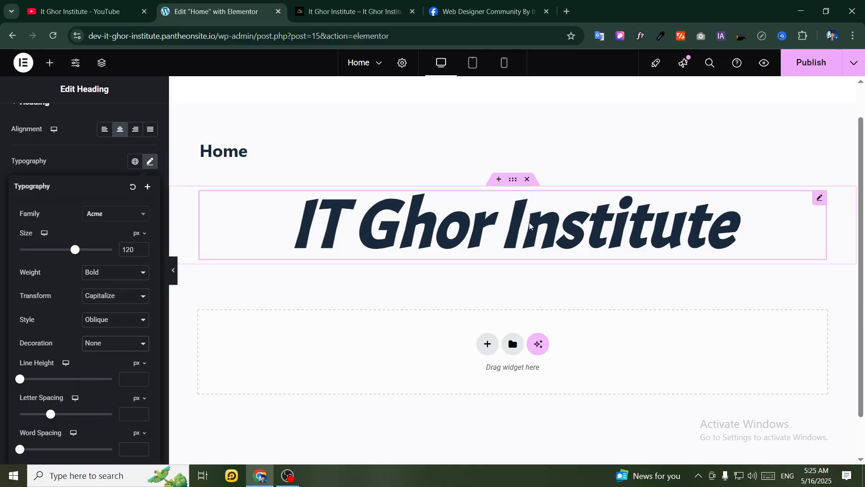
pyautogui.click(103, 320)
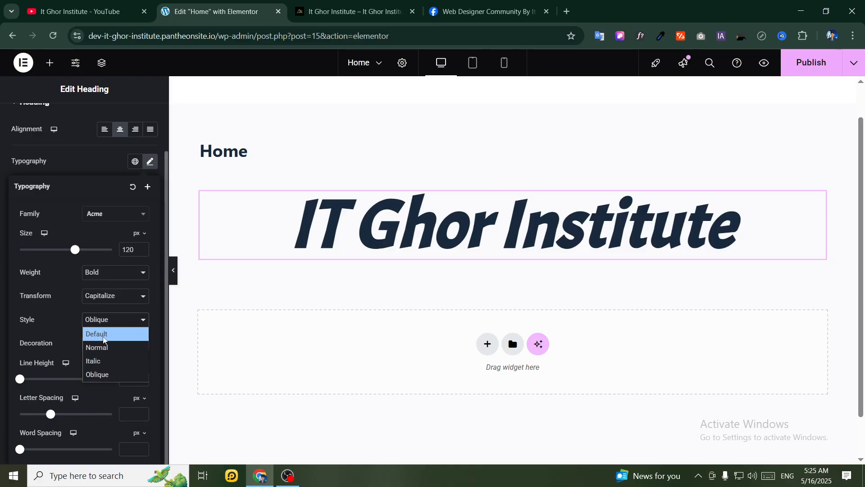
pyautogui.click(104, 336)
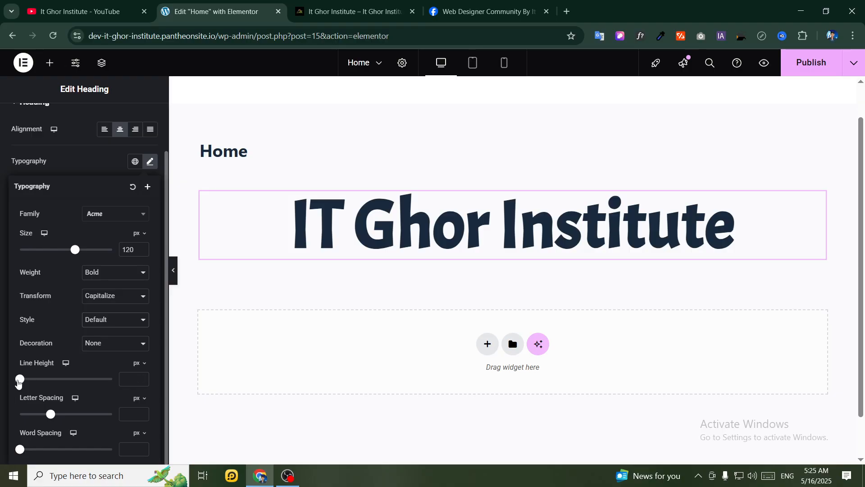
# Try line heights of 100 px and 1 px on the heading, and set its line height to 98 px
pyautogui.moveTo(19, 382); pyautogui.dragTo(139, 399)
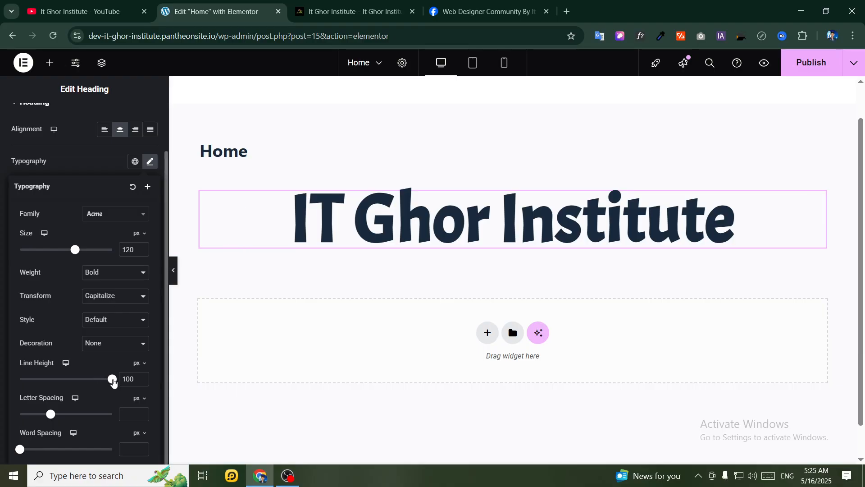
pyautogui.moveTo(113, 380); pyautogui.dragTo(2, 376)
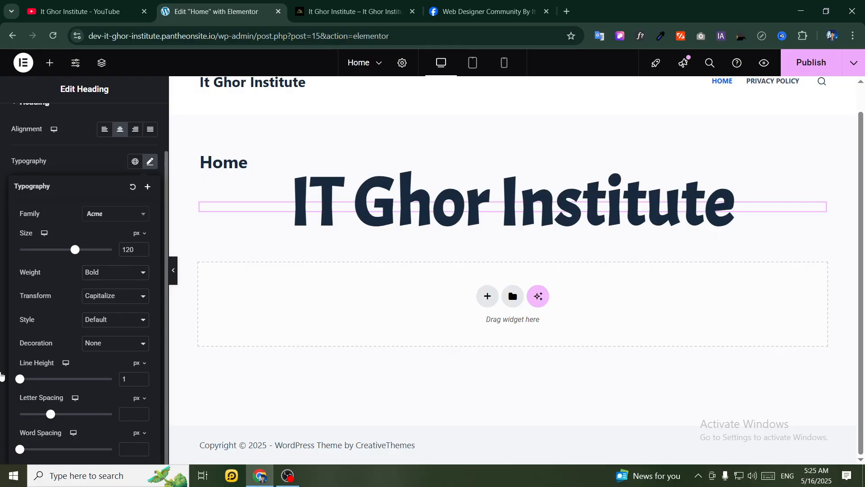
pyautogui.click(1, 376)
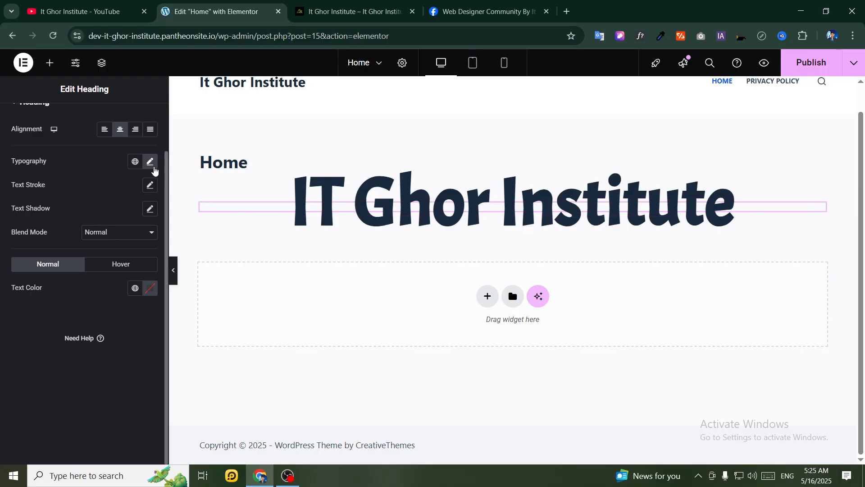
pyautogui.click(150, 161)
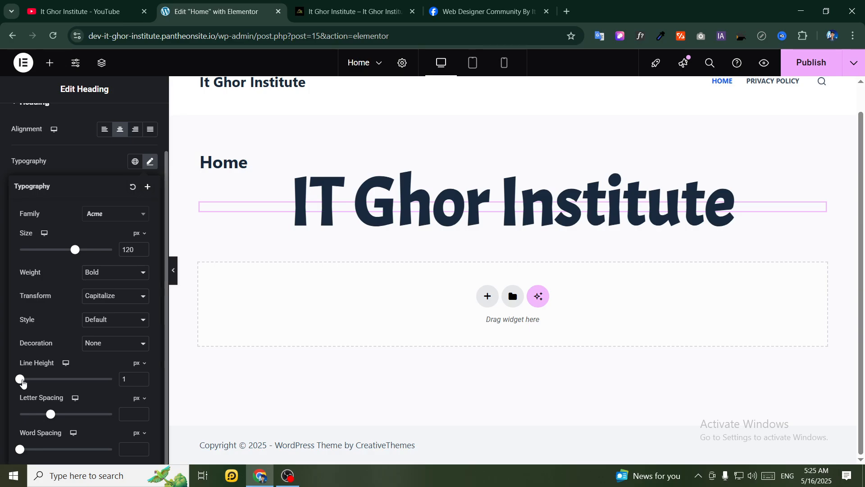
pyautogui.moveTo(19, 378); pyautogui.dragTo(111, 382)
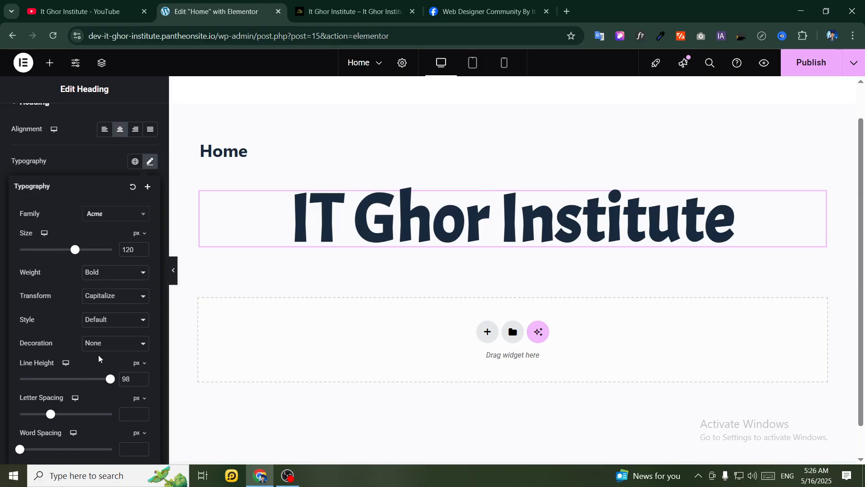
# Try a letter spacing of 10 px on the heading, and clear the letter spacing value
pyautogui.moveTo(50, 415); pyautogui.dragTo(129, 426)
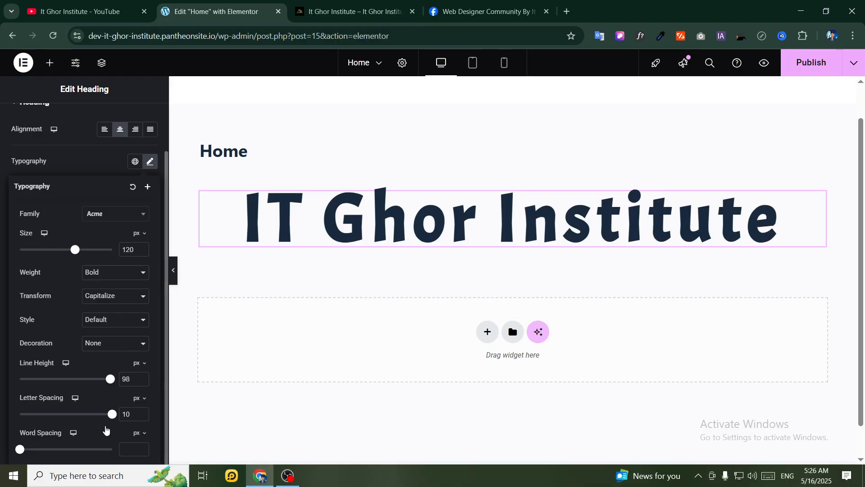
pyautogui.moveTo(113, 414); pyautogui.dragTo(44, 421)
pyautogui.press('BackSpace')
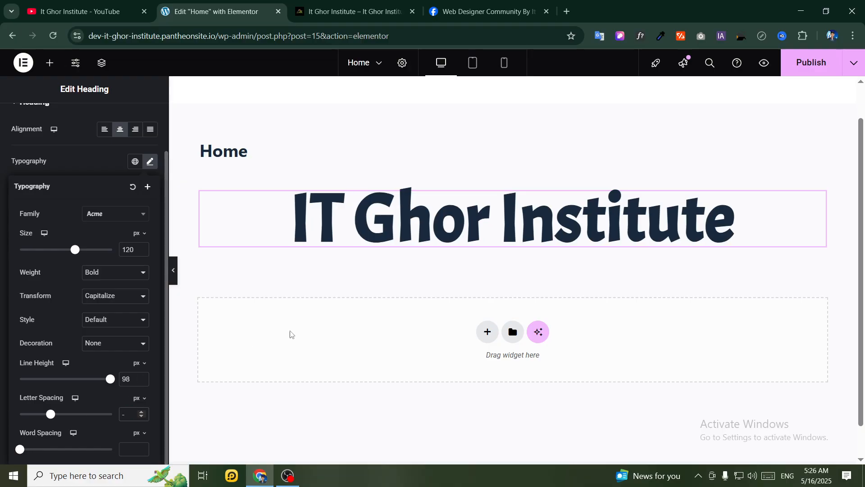
pyautogui.write('-')
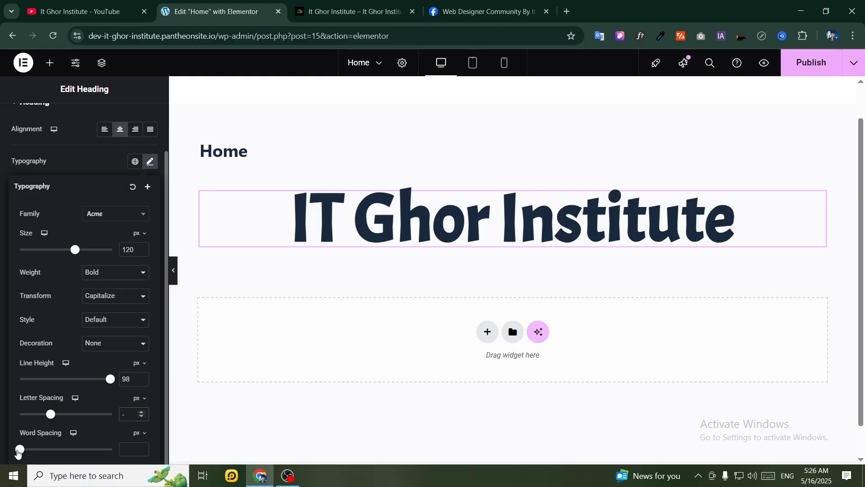
pyautogui.moveTo(19, 450); pyautogui.dragTo(1, 445)
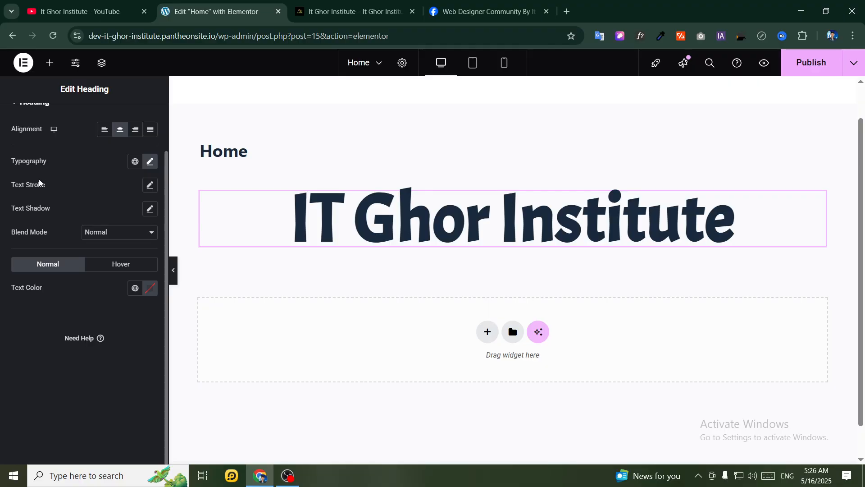
pyautogui.click(289, 478)
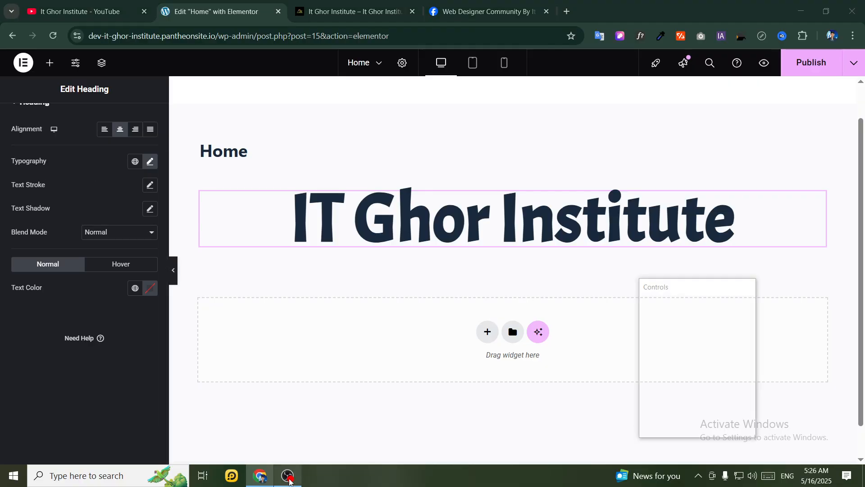
pyautogui.click(289, 478)
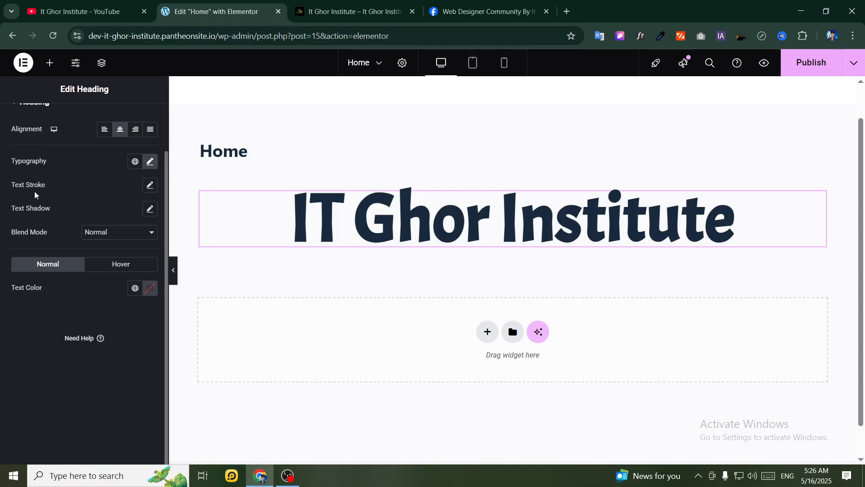
# Give the heading a text stroke of 1 px with a bright red stroke color
pyautogui.click(149, 188)
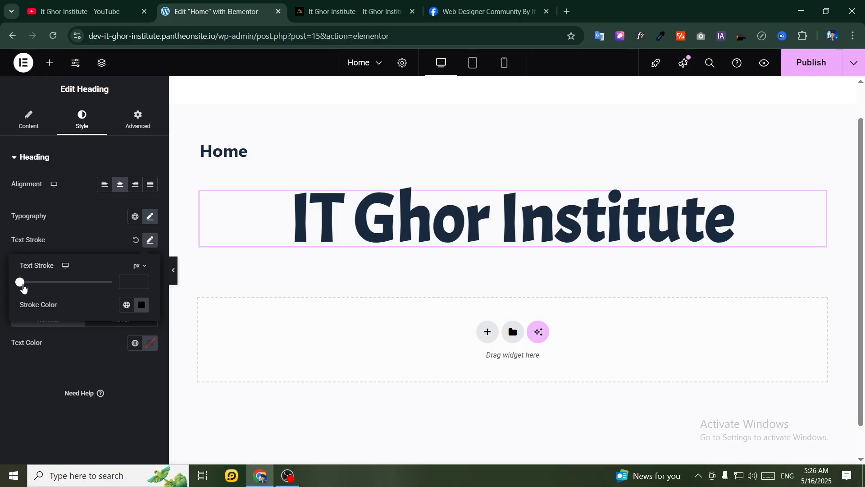
pyautogui.moveTo(20, 282)
pyautogui.mouseDown()
pyautogui.moveTo(118, 295)
pyautogui.moveTo(21, 285)
pyautogui.moveTo(32, 288)
pyautogui.mouseUp()
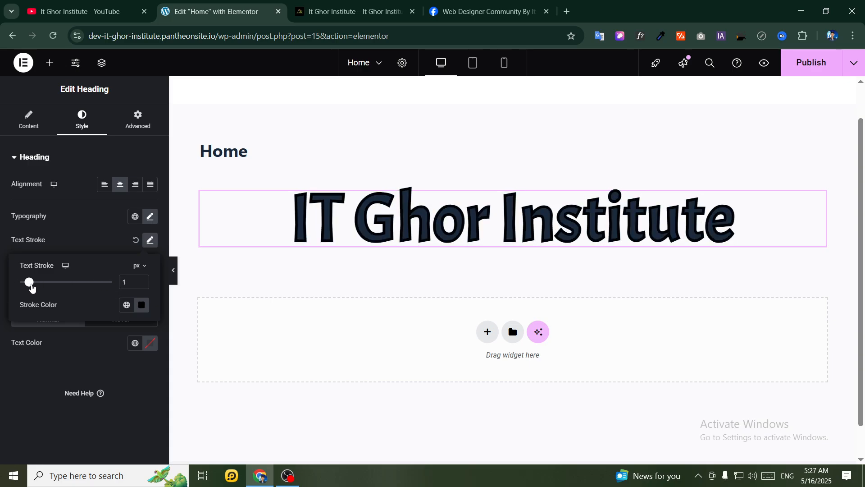
pyautogui.click(142, 304)
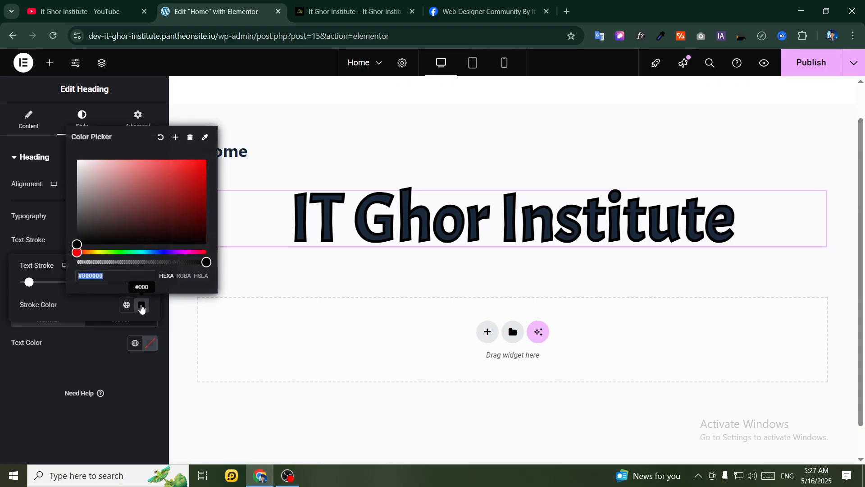
pyautogui.click(161, 206)
pyautogui.moveTo(178, 183); pyautogui.dragTo(205, 137)
pyautogui.click(321, 322)
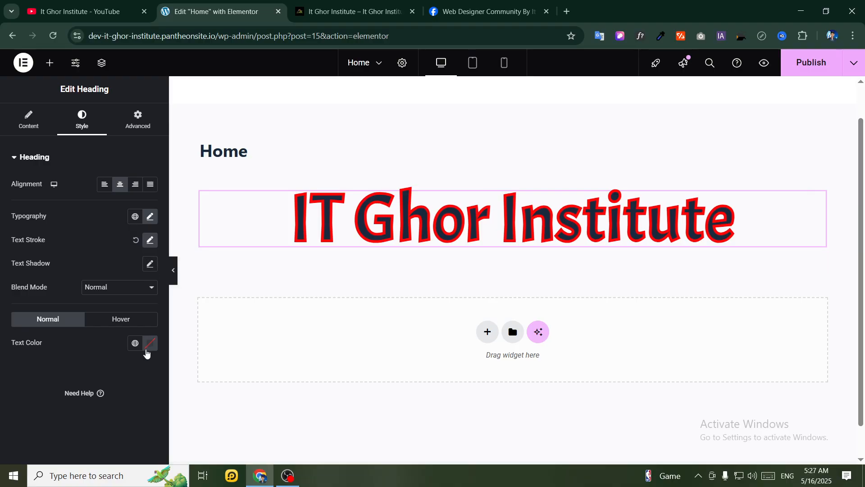
# Reset the heading's text stroke to its default
pyautogui.click(150, 240)
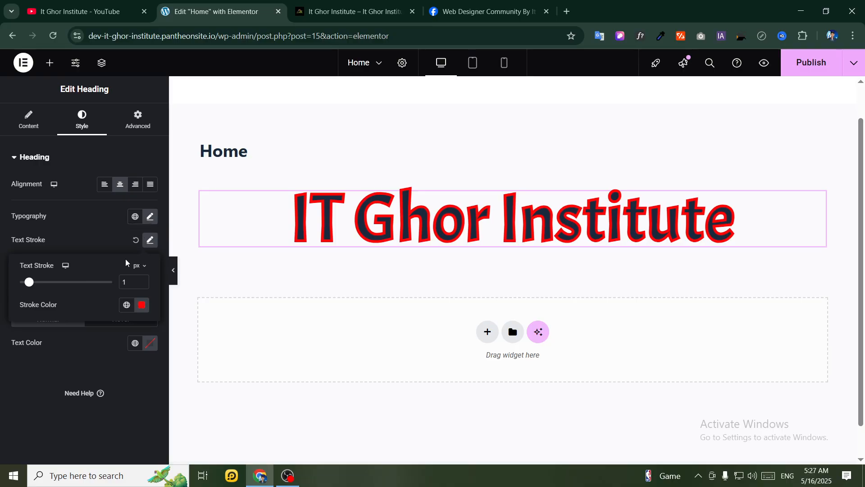
pyautogui.moveTo(29, 285)
pyautogui.mouseDown()
pyautogui.moveTo(113, 287)
pyautogui.moveTo(68, 283)
pyautogui.moveTo(21, 298)
pyautogui.mouseUp()
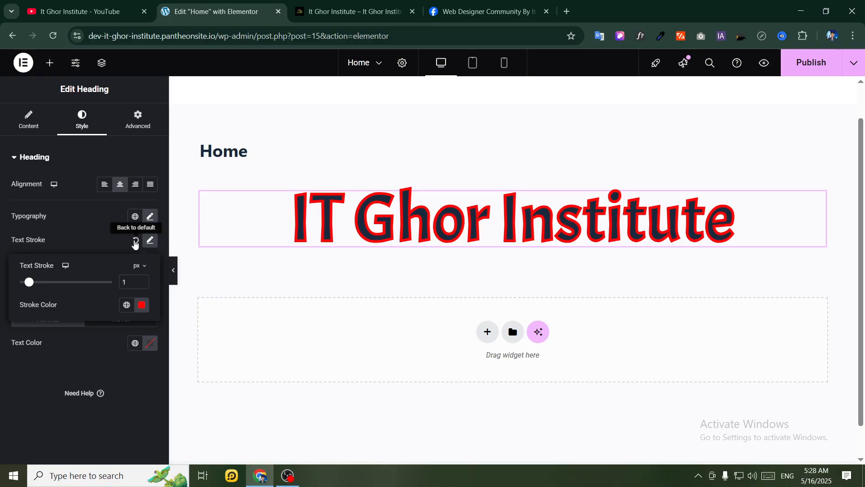
pyautogui.click(135, 242)
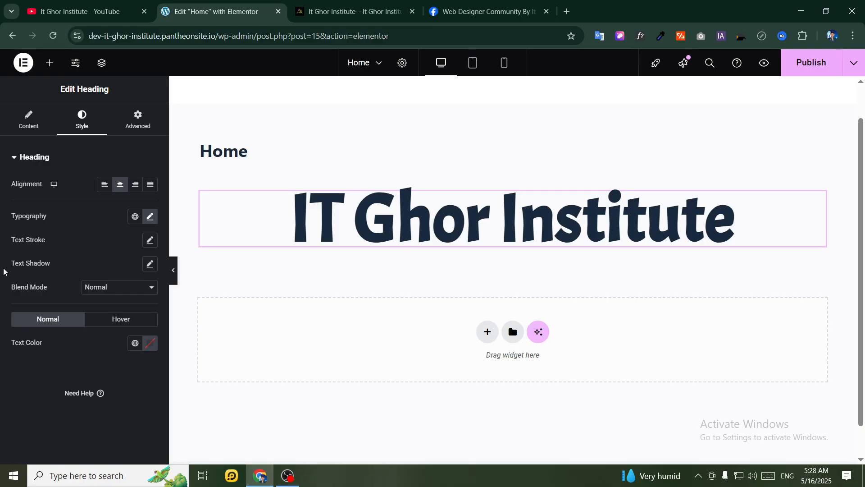
# Give the heading a text shadow with blur 56, horizontal 73, vertical 73 and color rgba(255, 0, 0, 0.3)
pyautogui.click(150, 264)
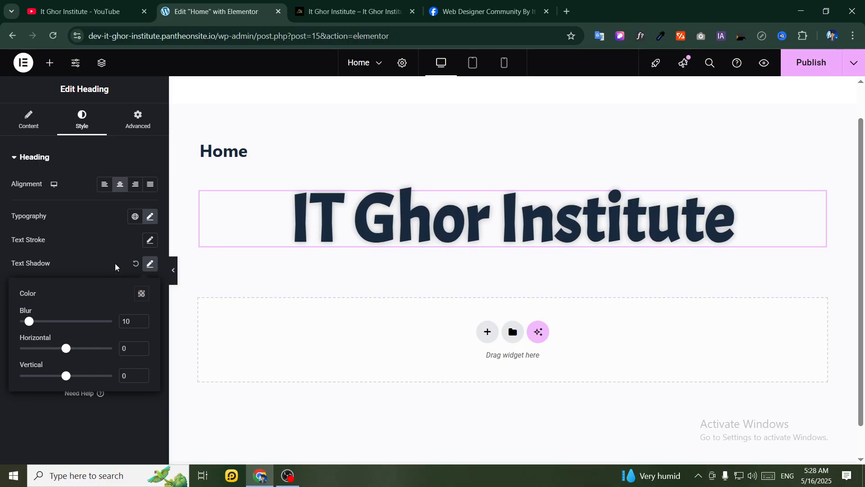
pyautogui.moveTo(27, 323); pyautogui.dragTo(99, 352)
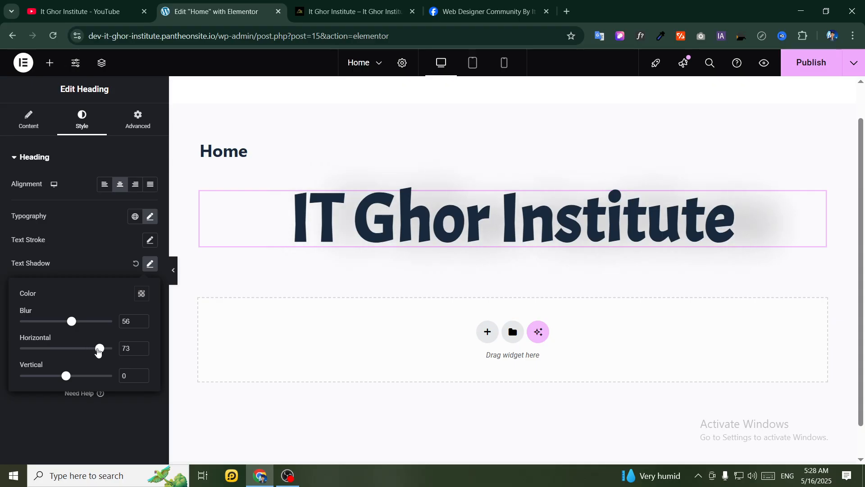
pyautogui.moveTo(66, 377); pyautogui.dragTo(100, 380)
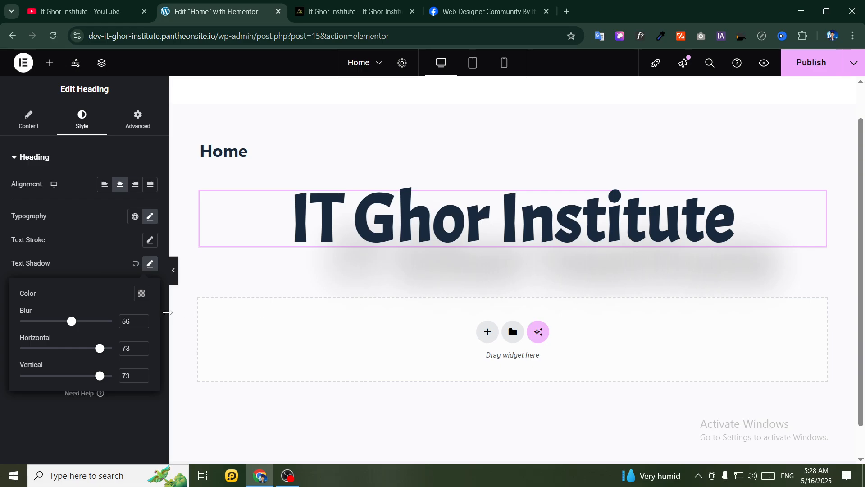
pyautogui.click(141, 293)
pyautogui.moveTo(184, 182); pyautogui.dragTo(218, 151)
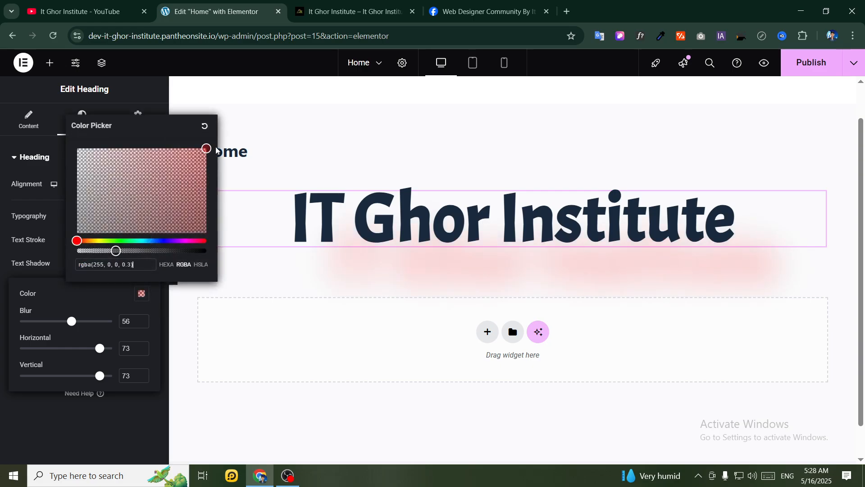
pyautogui.click(426, 279)
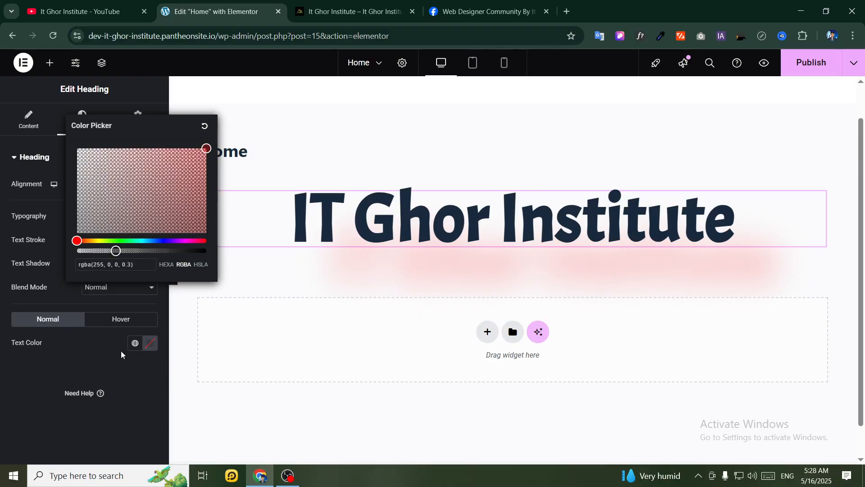
pyautogui.click(78, 386)
# Try a horizontal shadow offset of 100 on the heading, and set the offsets to horizontal -9 and vertical 1
pyautogui.click(150, 263)
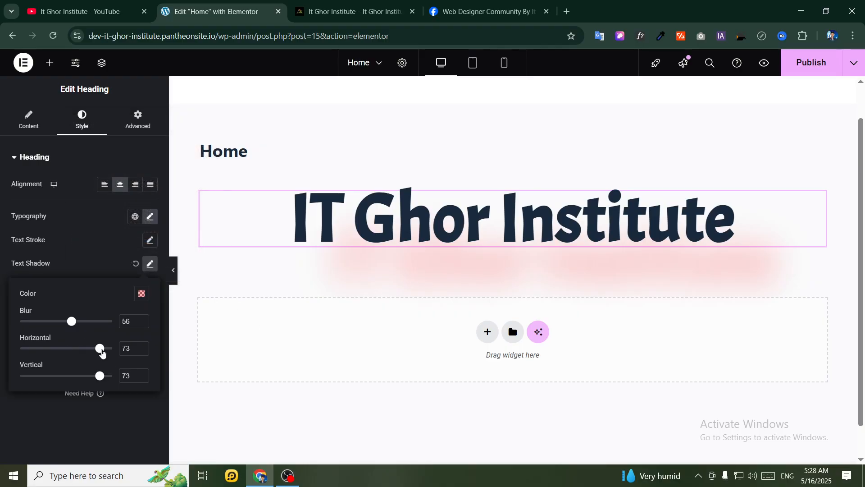
pyautogui.moveTo(102, 355); pyautogui.dragTo(152, 355)
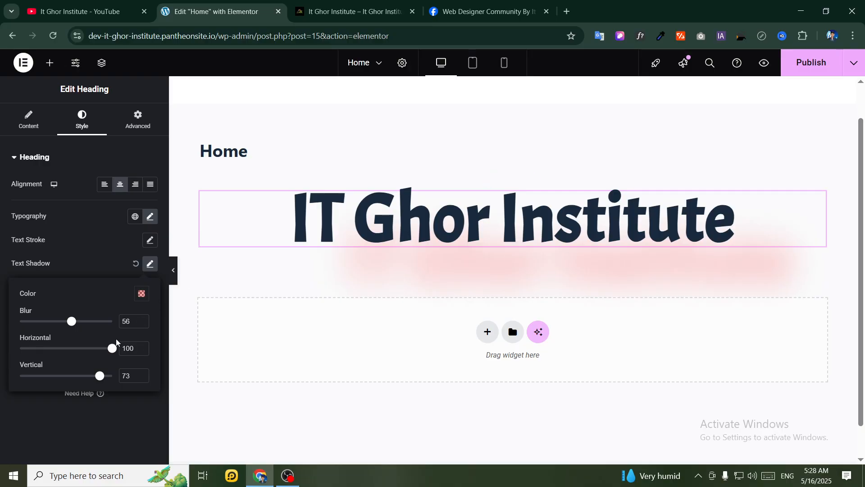
pyautogui.moveTo(112, 352); pyautogui.dragTo(62, 347)
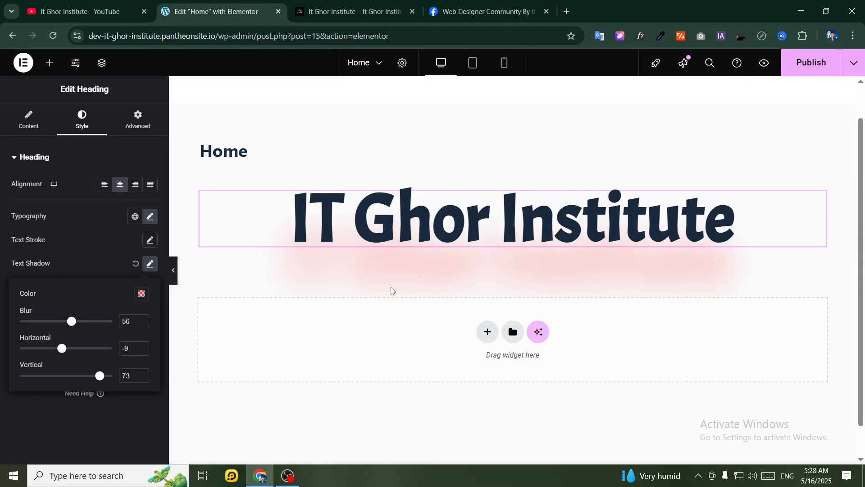
pyautogui.moveTo(98, 379); pyautogui.dragTo(66, 377)
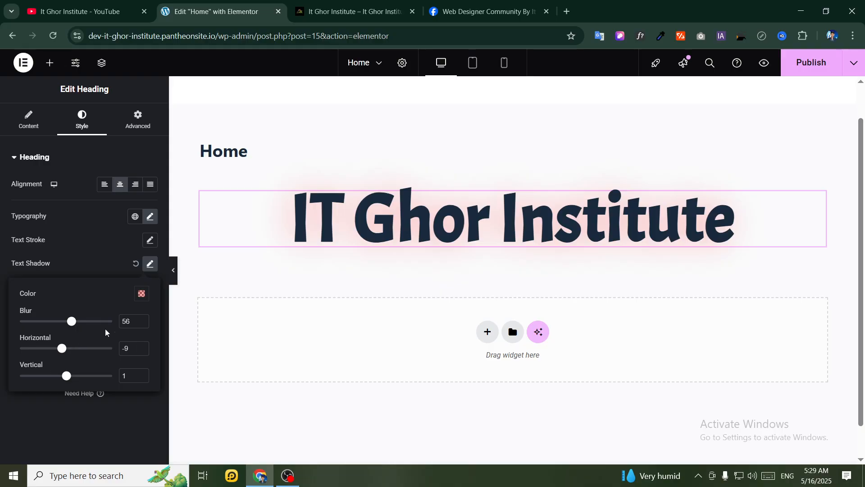
# Preview the shadowed heading without the editing panel, and reset its text shadow to default
pyautogui.click(174, 270)
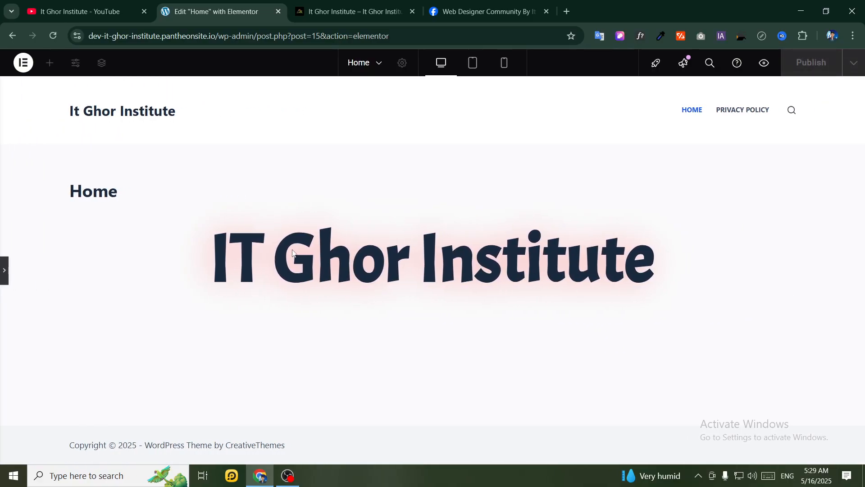
pyautogui.click(4, 270)
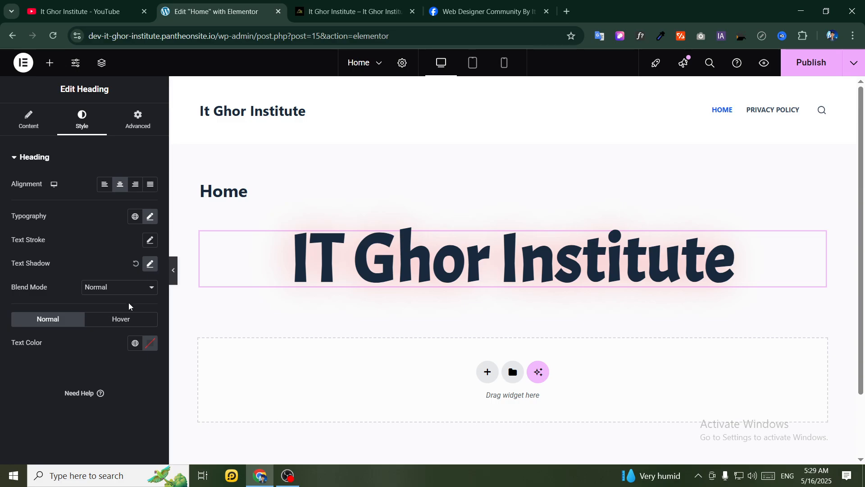
pyautogui.click(136, 266)
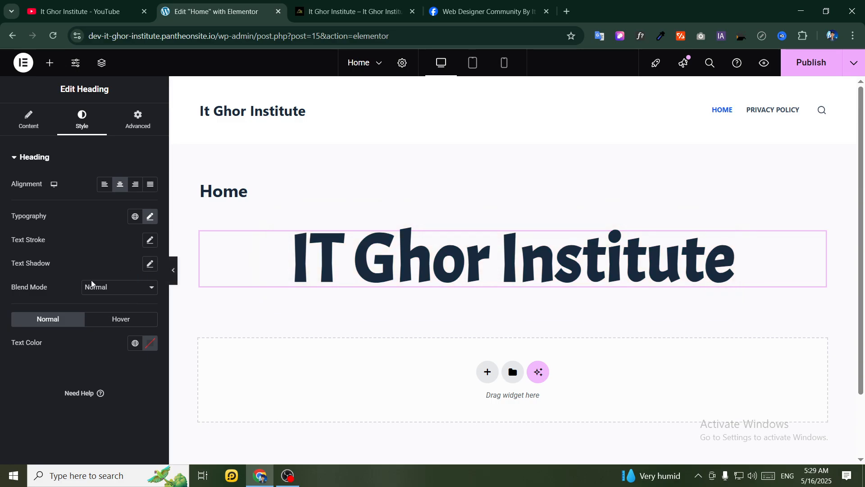
# Try the Multiply, Screen and Darken blend modes on the heading, and set its blend mode to Color Dodge
pyautogui.click(96, 289)
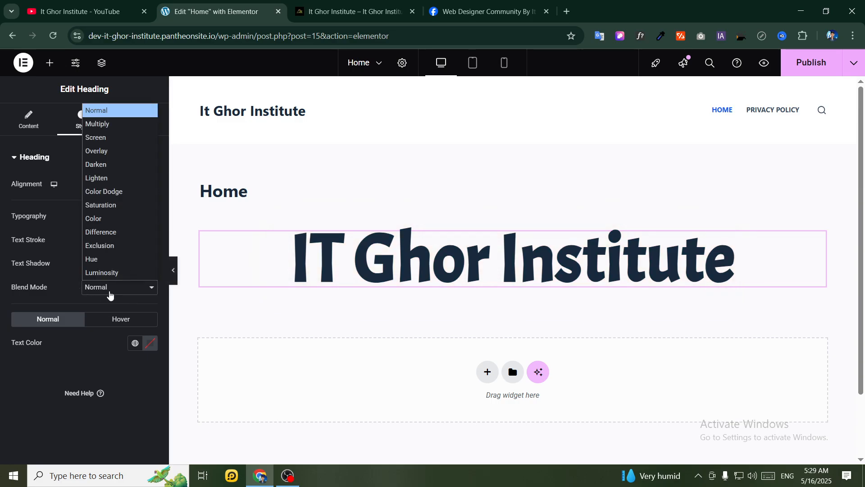
pyautogui.click(116, 123)
pyautogui.click(97, 288)
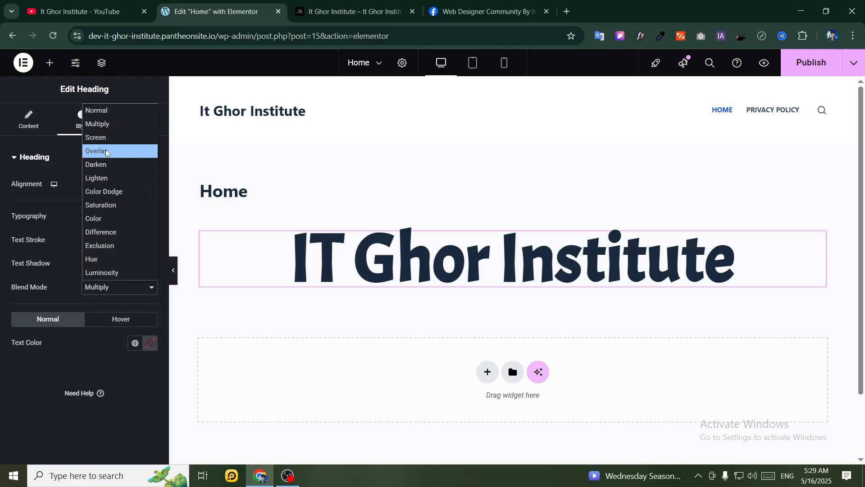
pyautogui.click(105, 138)
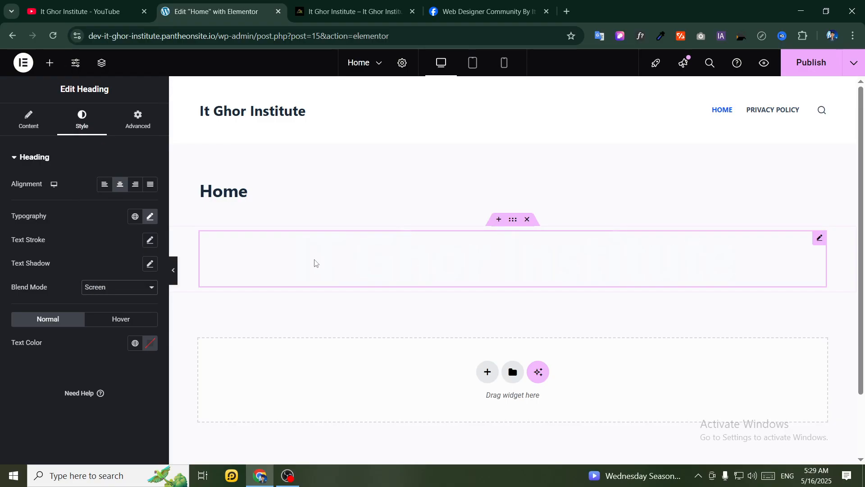
pyautogui.click(124, 285)
pyautogui.click(104, 164)
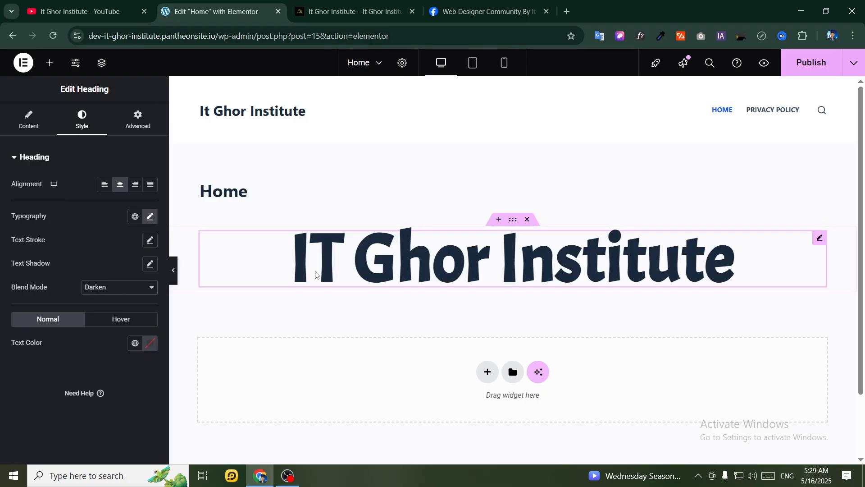
pyautogui.click(125, 288)
pyautogui.click(109, 192)
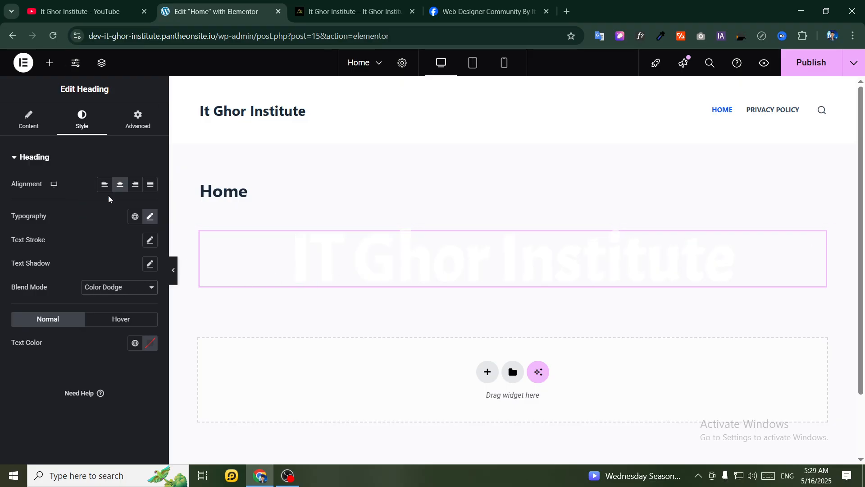
# Set the heading's blend mode back to Normal and try a bright red text color on it
pyautogui.click(118, 288)
pyautogui.click(95, 110)
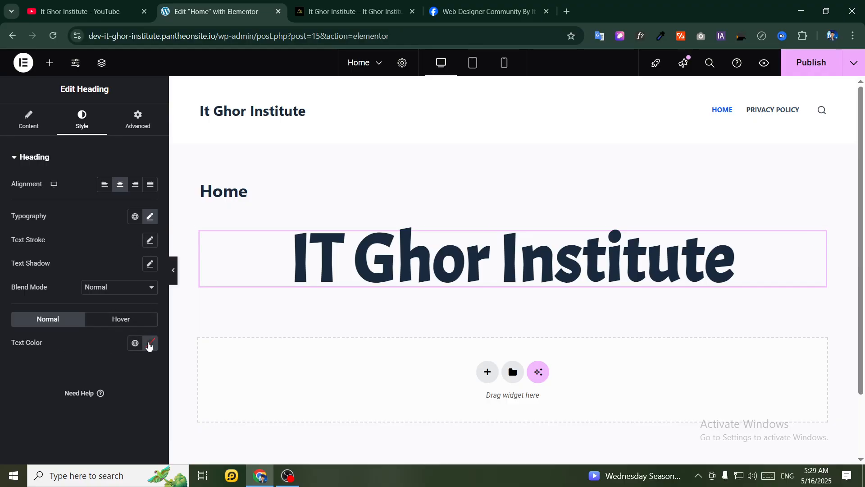
pyautogui.click(149, 345)
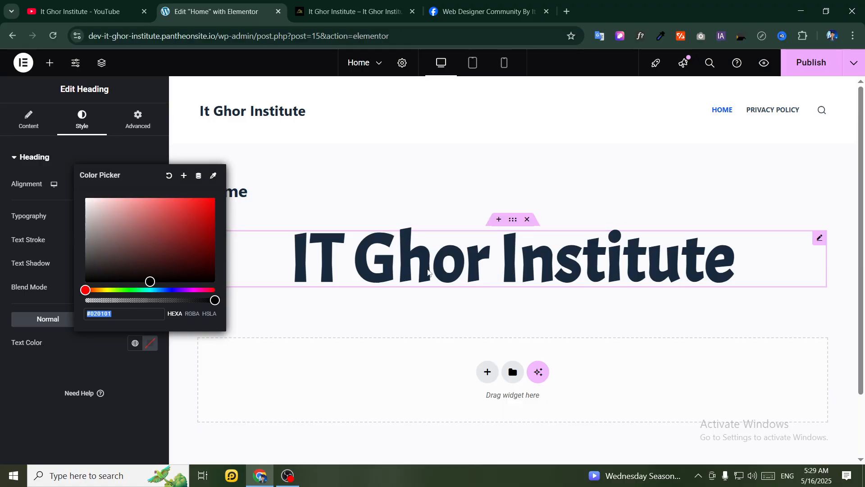
pyautogui.click(210, 198)
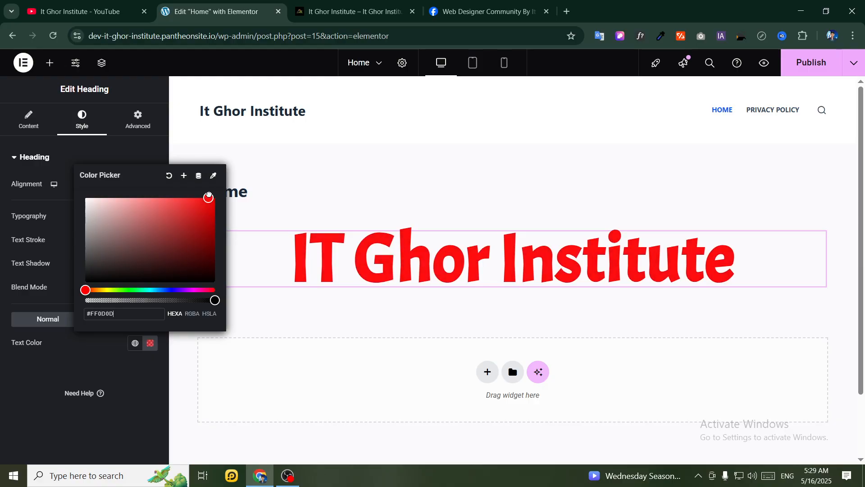
pyautogui.click(211, 199)
# Try amber #FDBE06 and green #007C5D as the heading's text color, and set it to dark navy #00022A
pyautogui.moveTo(86, 289); pyautogui.dragTo(102, 290)
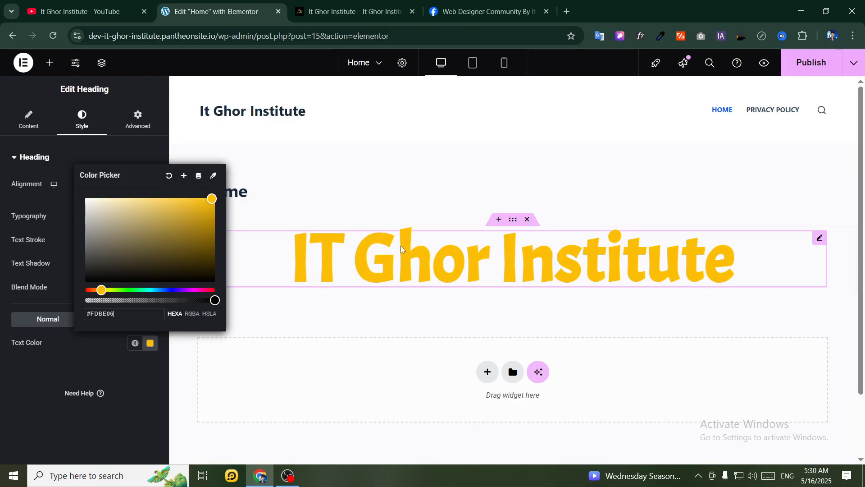
pyautogui.moveTo(212, 200); pyautogui.dragTo(213, 226)
pyautogui.moveTo(100, 289); pyautogui.dragTo(144, 290)
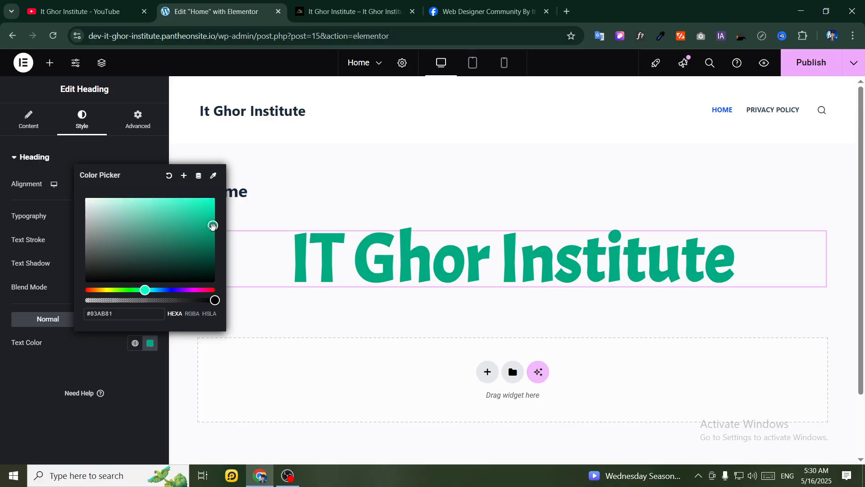
pyautogui.moveTo(212, 225)
pyautogui.mouseDown()
pyautogui.moveTo(212, 199)
pyautogui.moveTo(215, 241)
pyautogui.mouseUp()
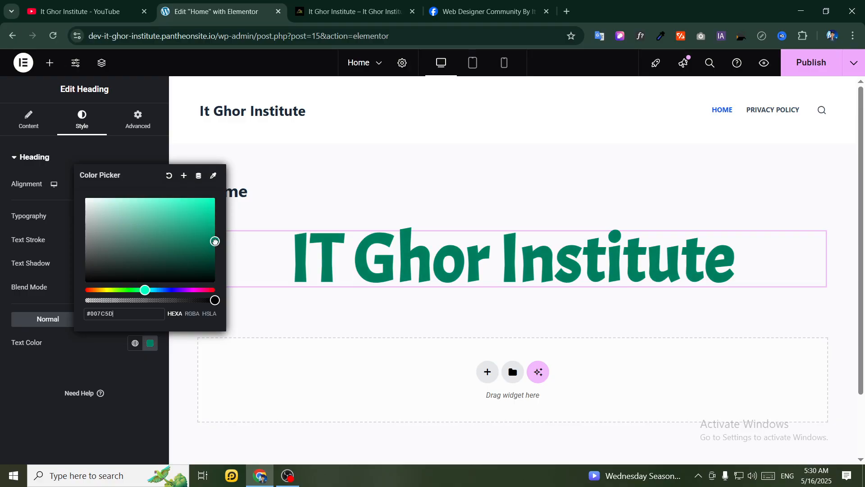
pyautogui.moveTo(145, 290); pyautogui.dragTo(170, 289)
pyautogui.moveTo(215, 241); pyautogui.dragTo(214, 269)
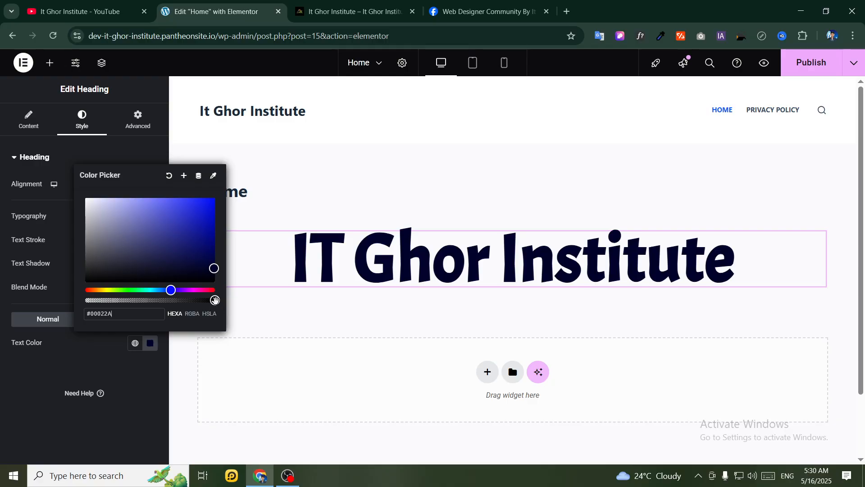
# Try the semi-transparent text color #00022A6B on the heading, and restore the color to full opacity
pyautogui.moveTo(215, 300); pyautogui.dragTo(140, 301)
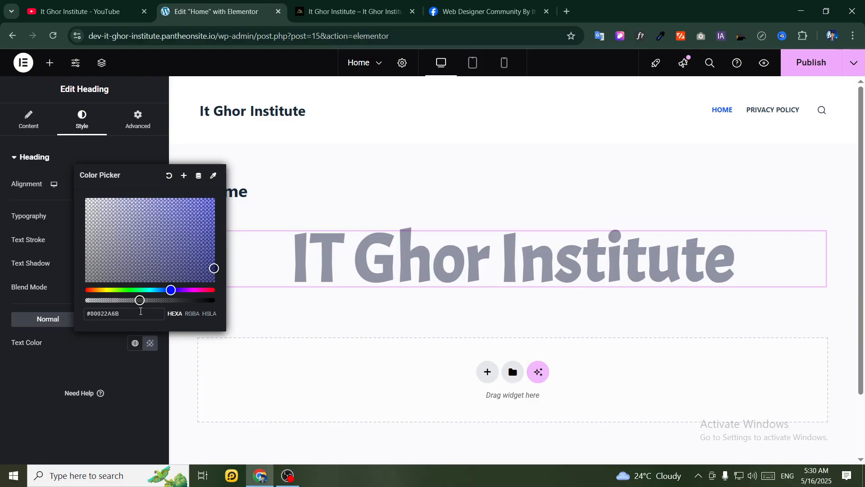
pyautogui.moveTo(140, 300); pyautogui.dragTo(215, 309)
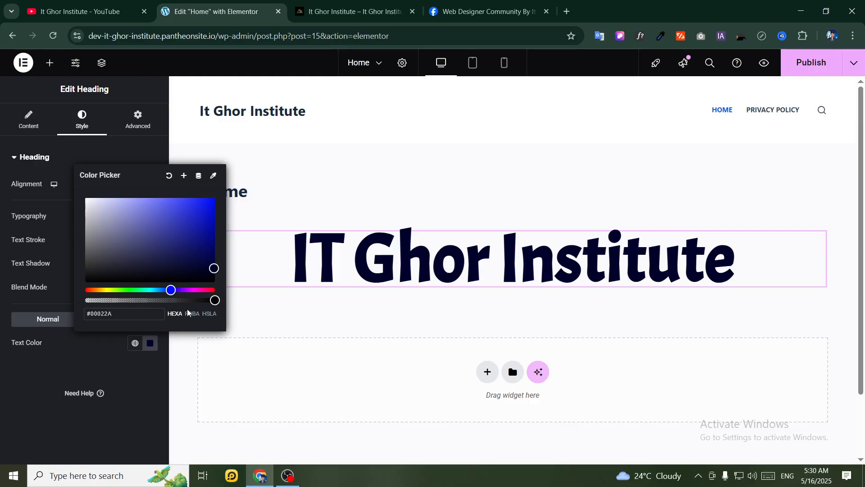
pyautogui.click(112, 346)
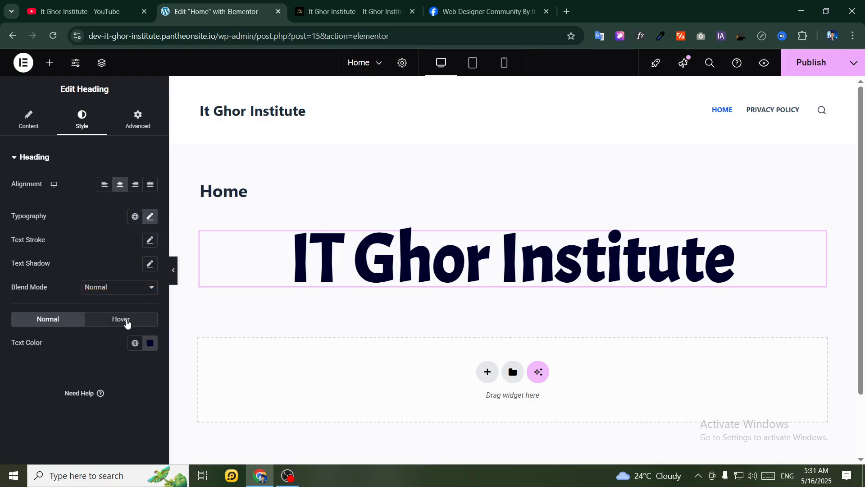
# Give the heading's hover state the link color #FD0909 and a transition duration of 0.7 s
pyautogui.click(126, 322)
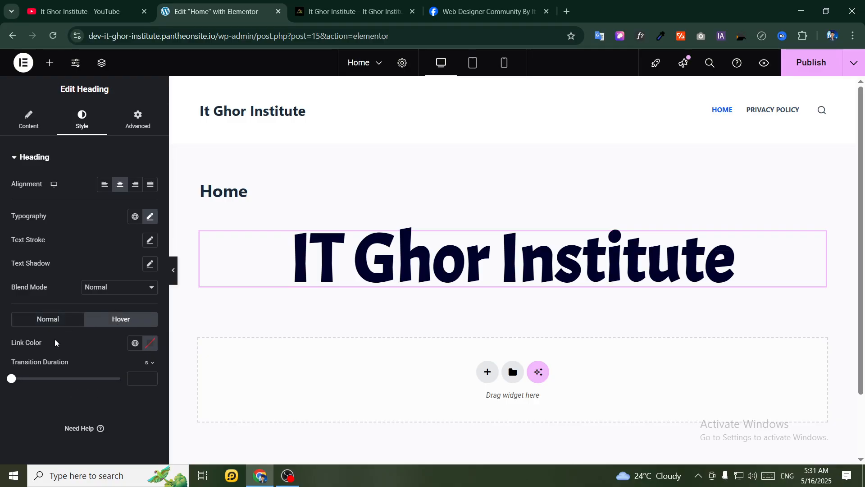
pyautogui.click(150, 343)
pyautogui.moveTo(157, 226); pyautogui.dragTo(212, 198)
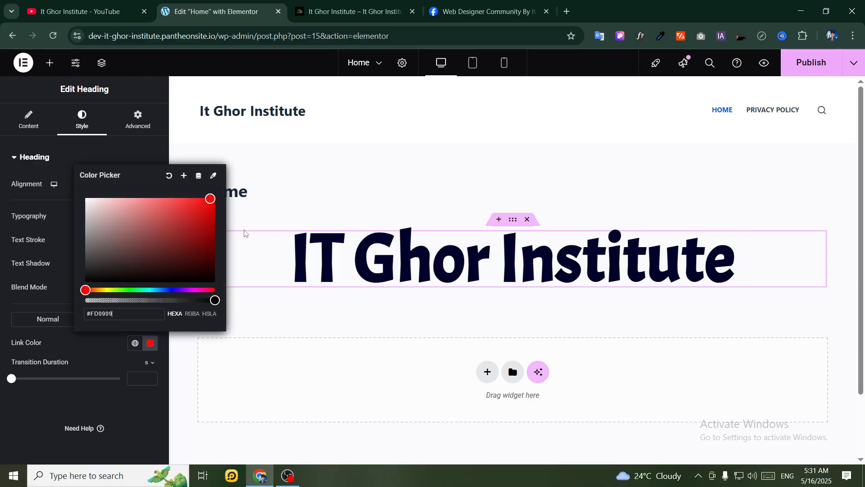
pyautogui.click(390, 297)
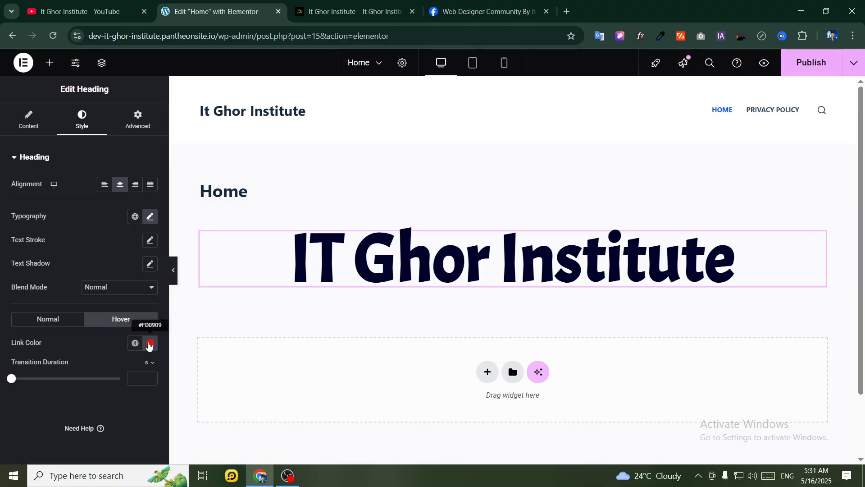
pyautogui.moveTo(11, 378); pyautogui.dragTo(37, 379)
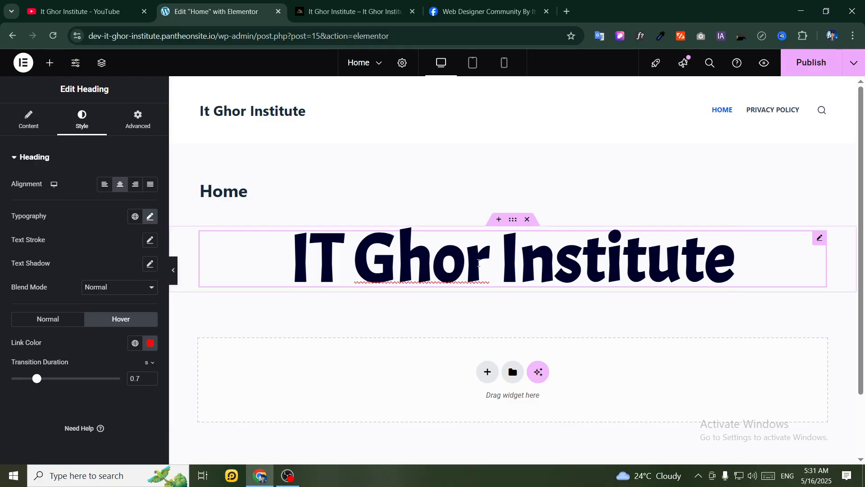
# Clear the heading's hover link color and compare its normal and hover color settings
pyautogui.click(153, 349)
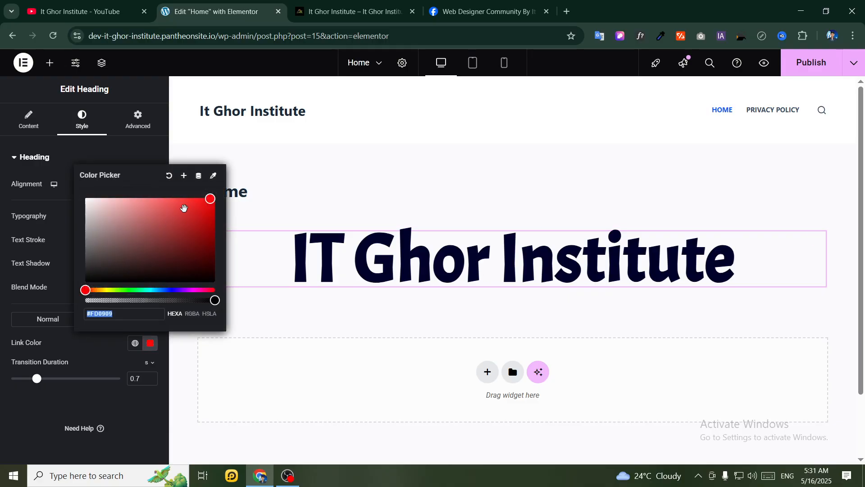
pyautogui.click(169, 176)
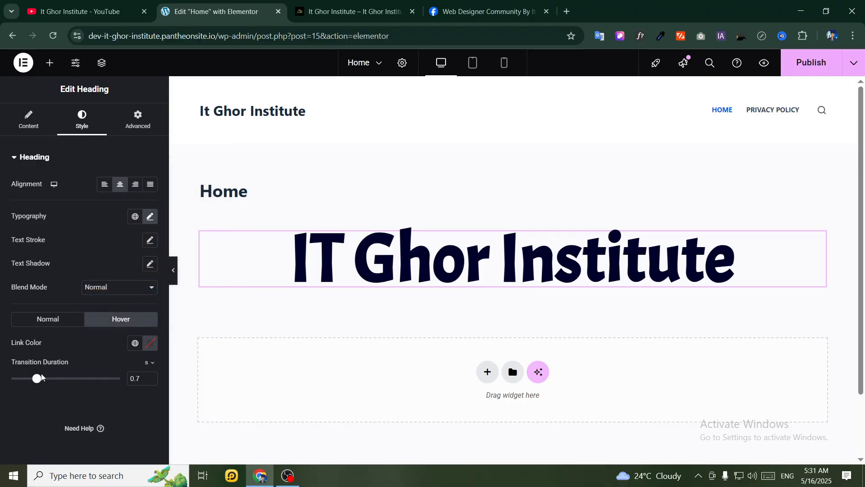
pyautogui.click(45, 318)
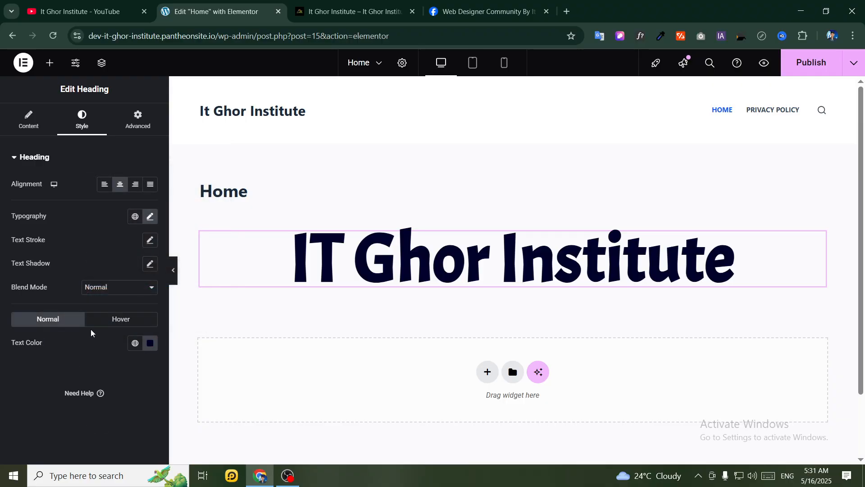
pyautogui.click(101, 319)
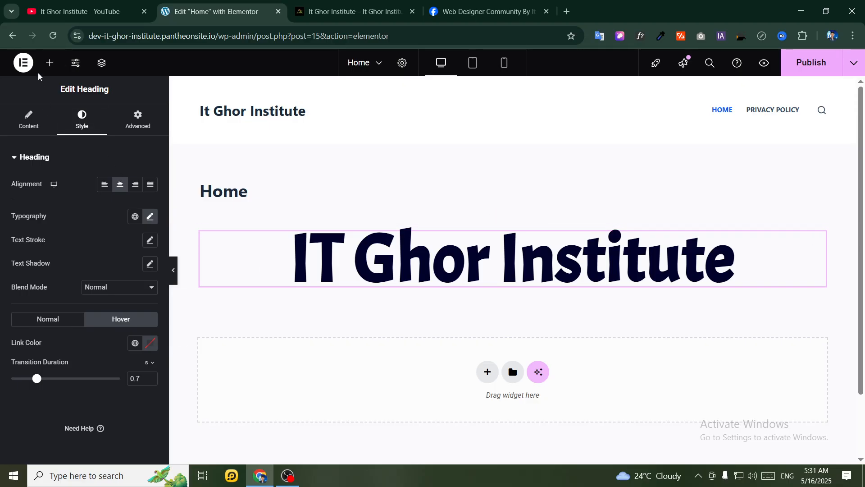
# Add a Text Editor widget with the text "bondhon.com" directly below the heading, and publish the page
pyautogui.click(49, 63)
pyautogui.scroll(-1, 83, 243)
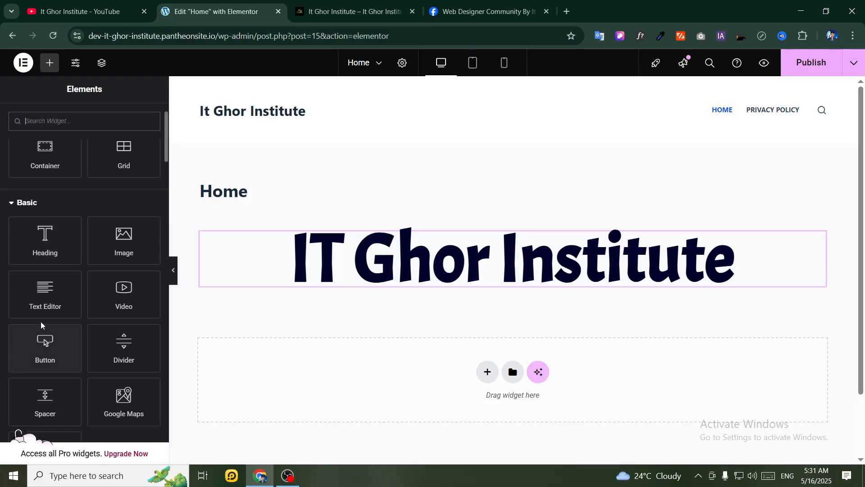
pyautogui.moveTo(43, 313); pyautogui.dragTo(450, 297)
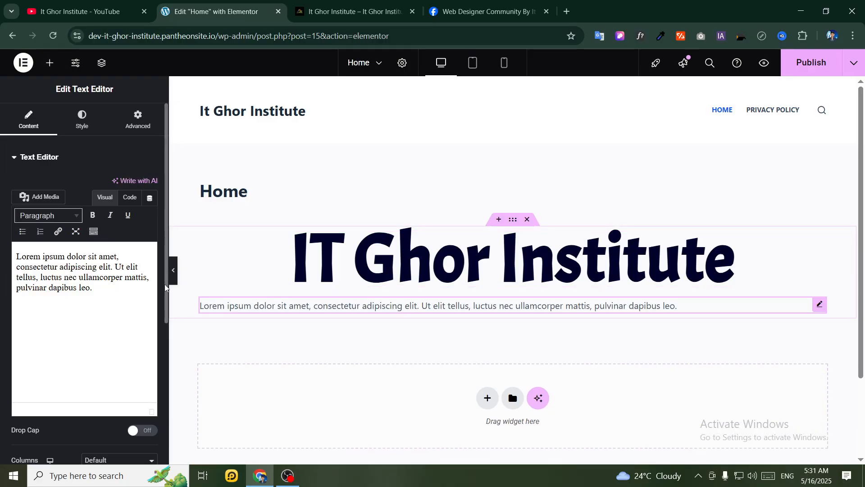
pyautogui.moveTo(131, 296); pyautogui.dragTo(0, 262)
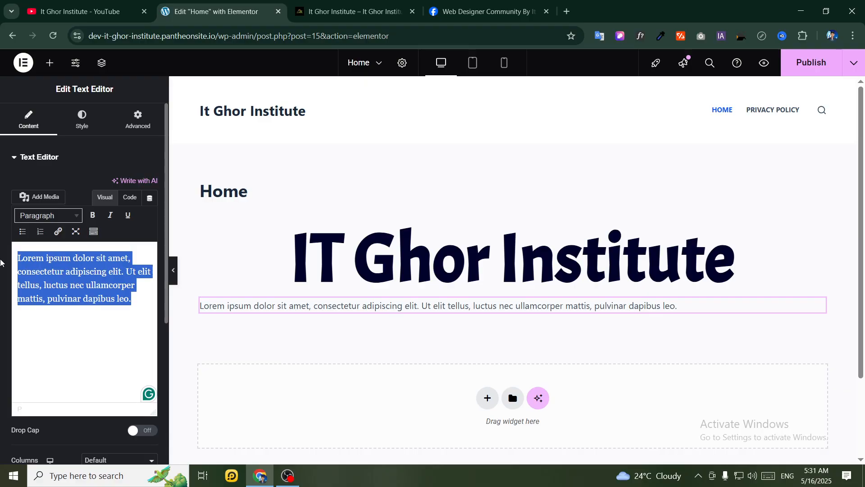
pyautogui.write('bondh')
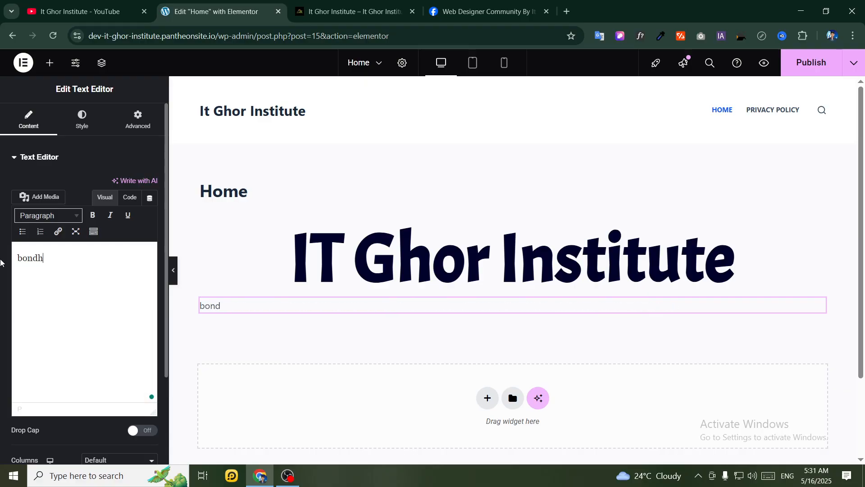
pyautogui.write('on.com')
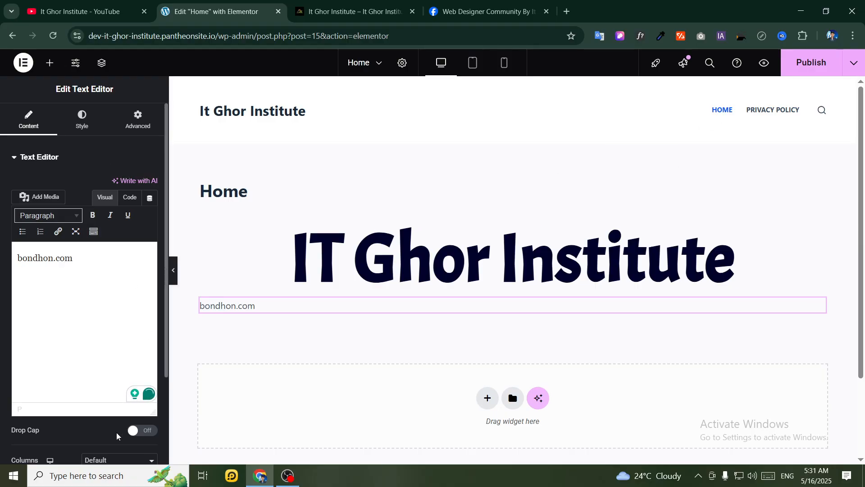
pyautogui.click(812, 62)
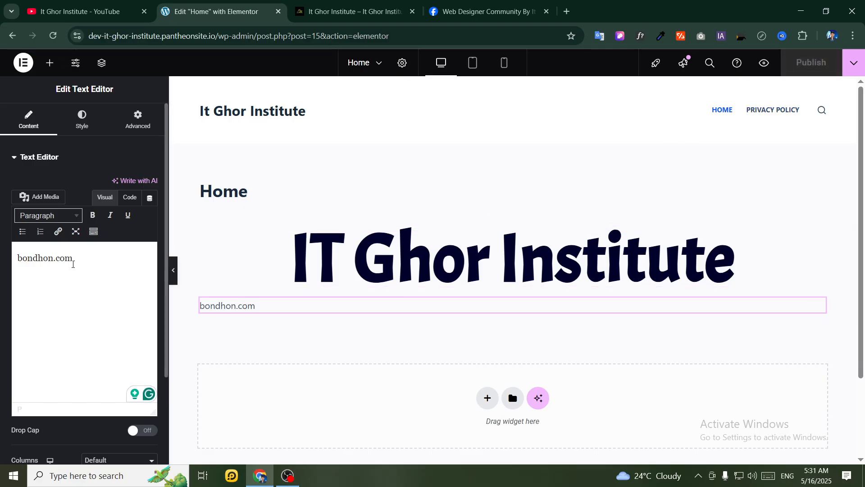
pyautogui.click(349, 12)
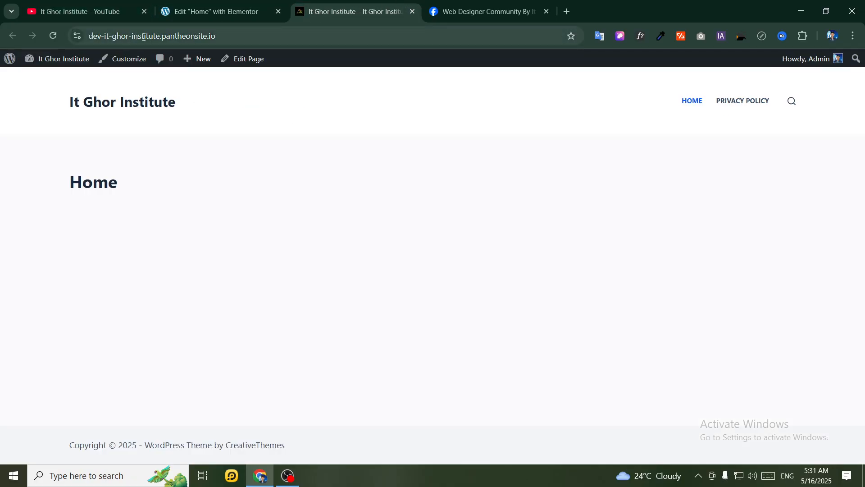
pyautogui.click(237, 36)
pyautogui.hotkey('ctrl', 'c')
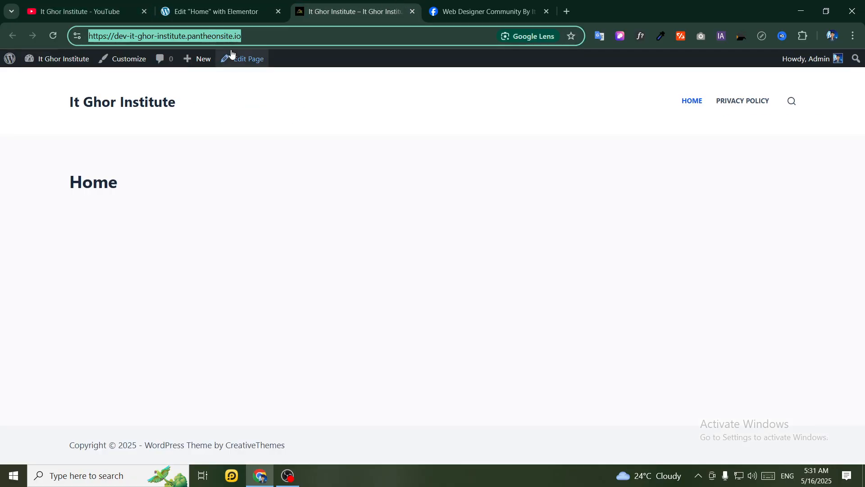
pyautogui.click(212, 12)
pyautogui.doubleClick(66, 258)
pyautogui.hotkey('ctrl', 'a')
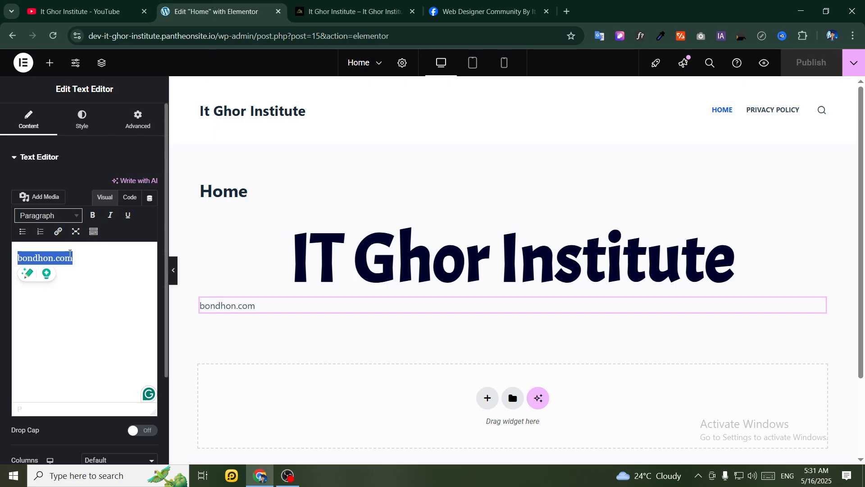
pyautogui.hotkey('ctrl', 'v')
pyautogui.click(341, 4)
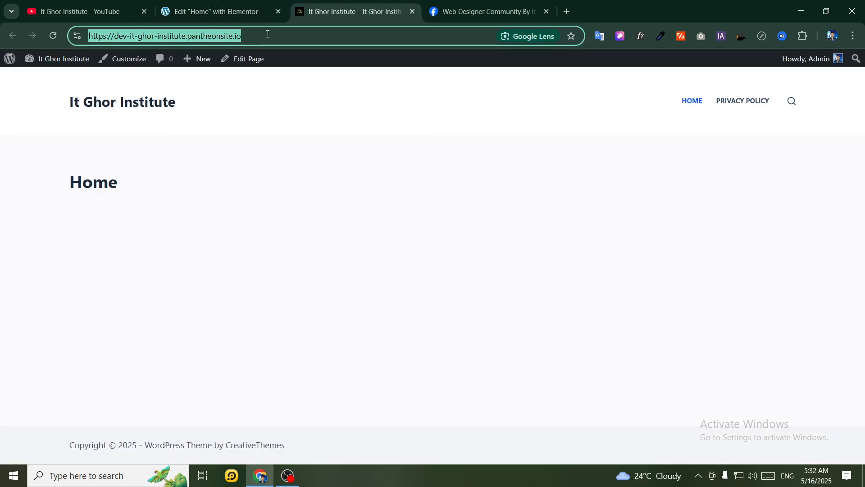
pyautogui.click(204, 3)
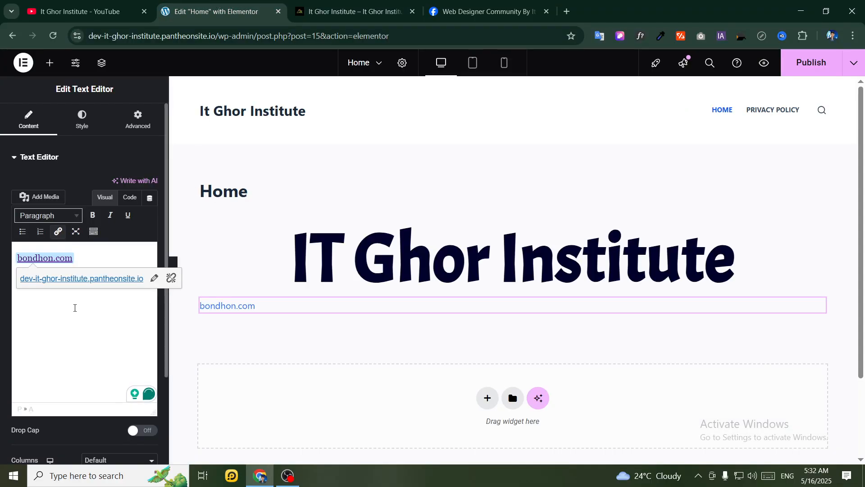
# Remove the link from the bondhon.com text and insert it again with the copied site address
pyautogui.click(171, 278)
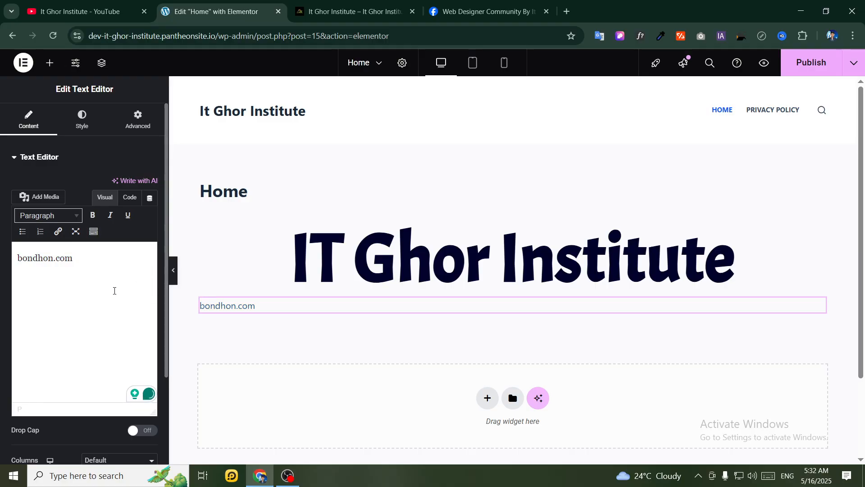
pyautogui.doubleClick(72, 259)
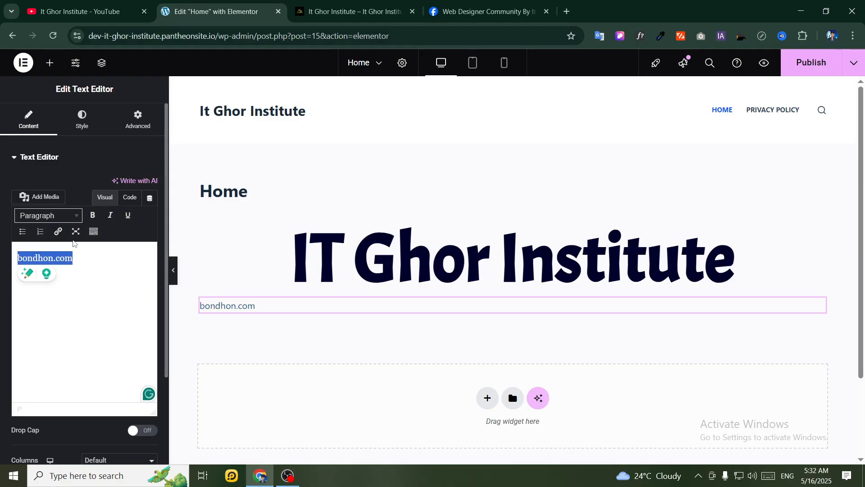
pyautogui.click(55, 233)
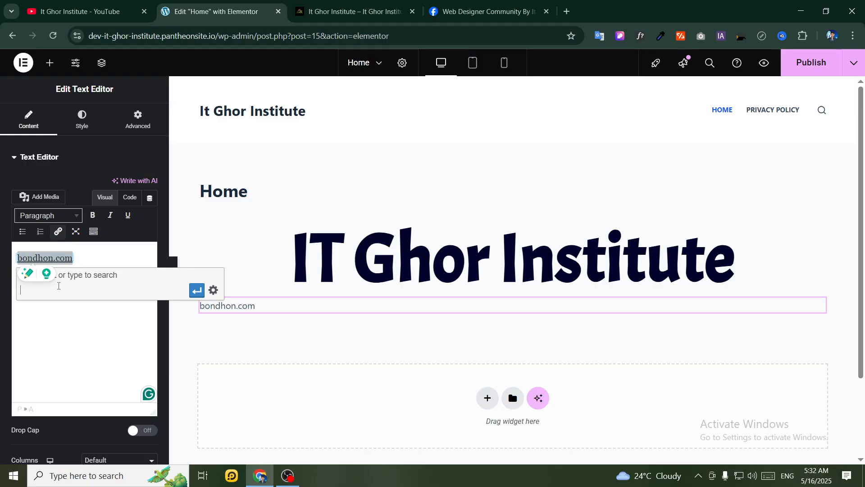
pyautogui.hotkey('ctrl', 'v')
pyautogui.click(196, 290)
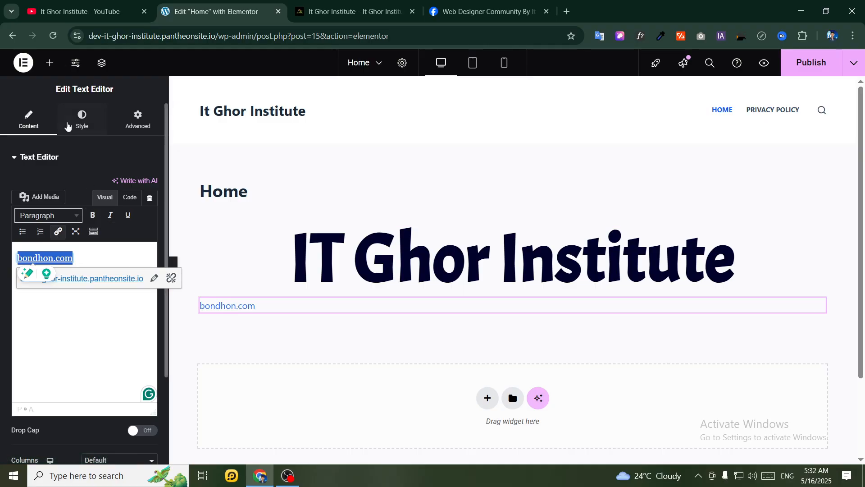
# Center the bondhon.com text and set its font size to 43 px
pyautogui.click(68, 126)
pyautogui.click(120, 184)
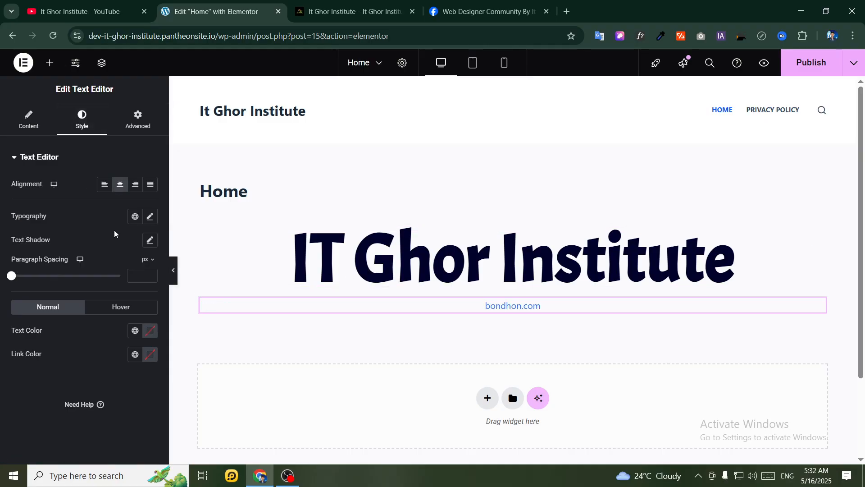
pyautogui.click(150, 217)
pyautogui.moveTo(19, 304); pyautogui.dragTo(40, 310)
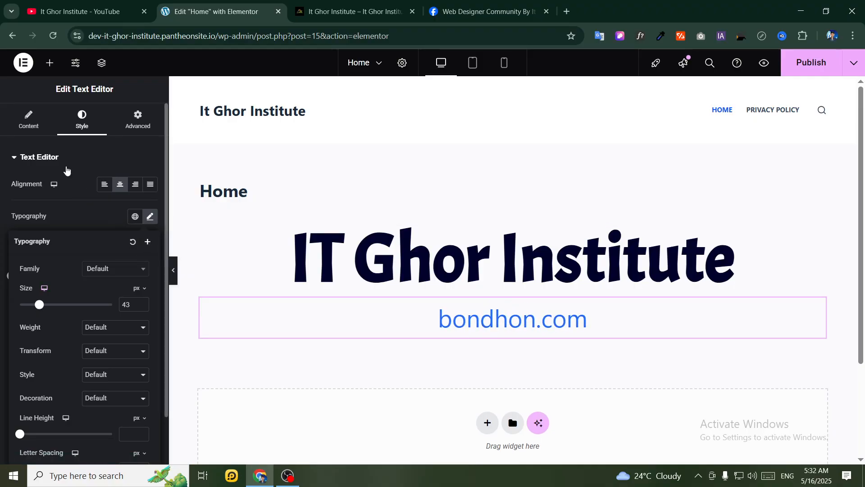
# Set the Text Editor widget's normal text colour to black, #000000
pyautogui.click(29, 120)
pyautogui.click(82, 119)
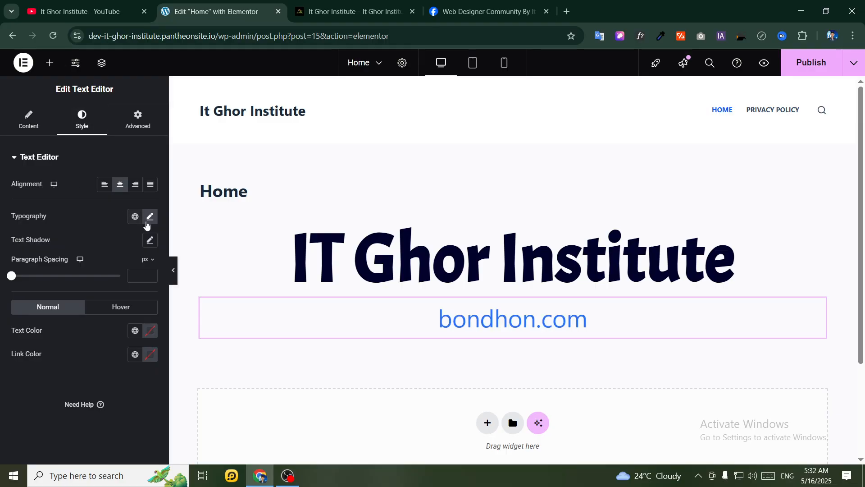
pyautogui.click(153, 334)
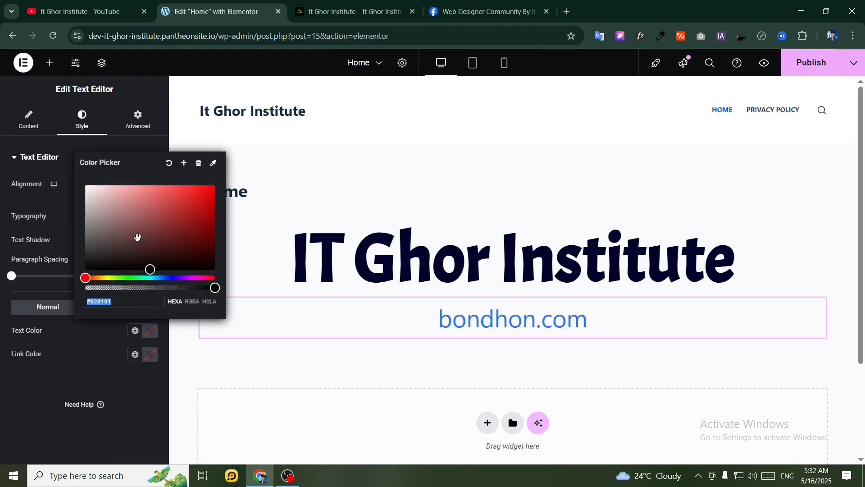
pyautogui.moveTo(137, 238); pyautogui.dragTo(216, 272)
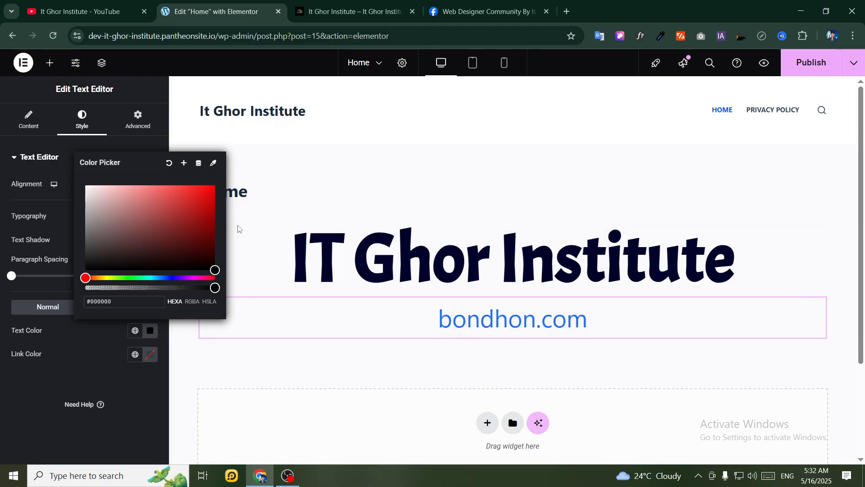
pyautogui.moveTo(211, 190); pyautogui.dragTo(216, 269)
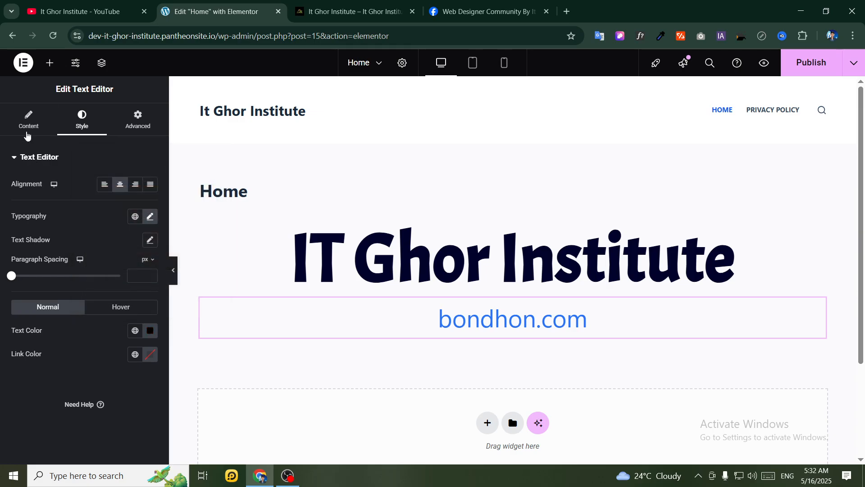
# Show the extra formatting options in the widget's content and try a pale yellow text colour on bondhon.com
pyautogui.click(27, 128)
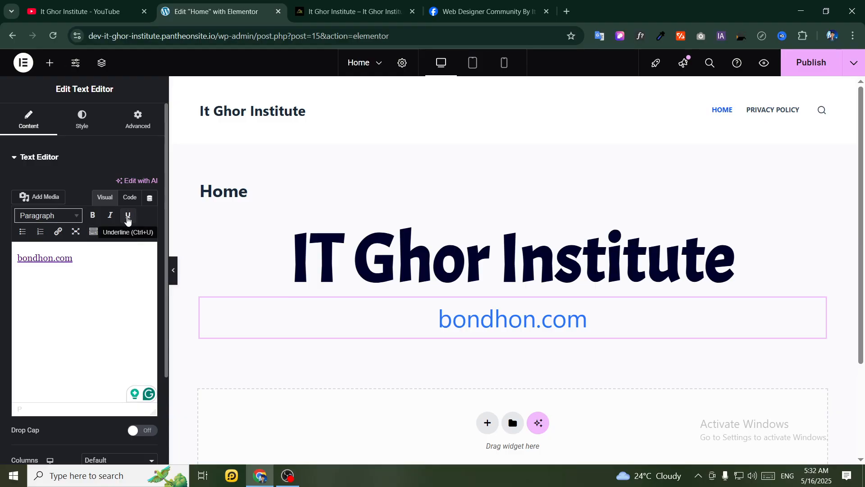
pyautogui.click(94, 231)
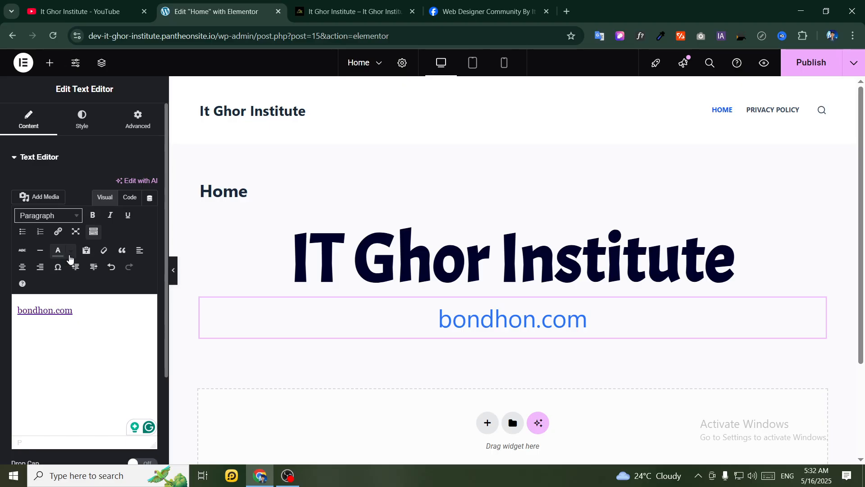
pyautogui.click(58, 250)
pyautogui.click(26, 272)
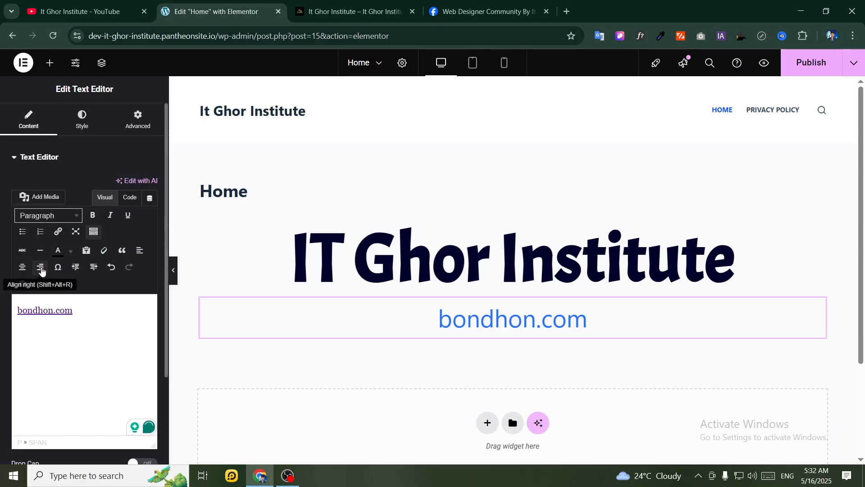
pyautogui.click(71, 251)
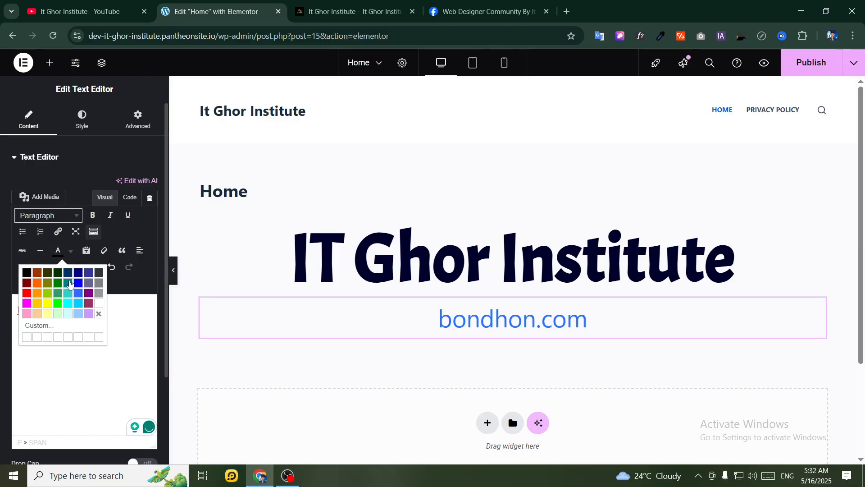
pyautogui.click(47, 313)
# Cut the linked bondhon.com text from the visual content and paste it back as plain text in the code view
pyautogui.doubleClick(46, 311)
pyautogui.hotkey('ctrl', 'c')
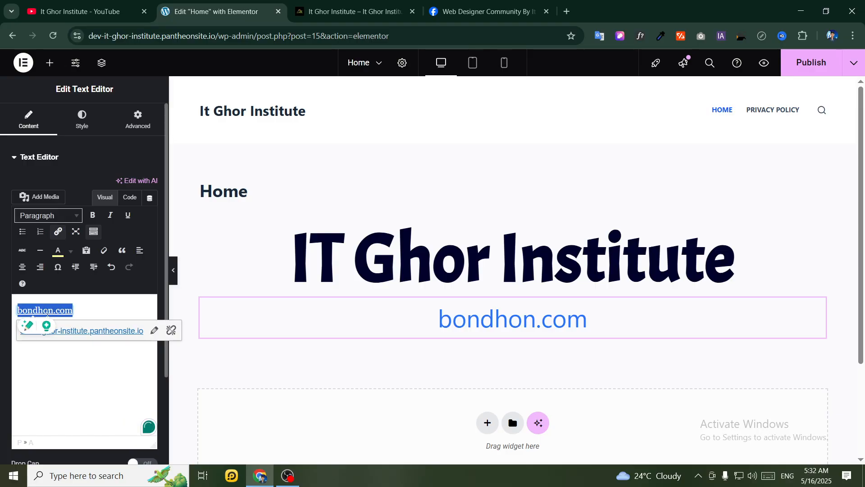
pyautogui.press('BackSpace')
pyautogui.click(129, 198)
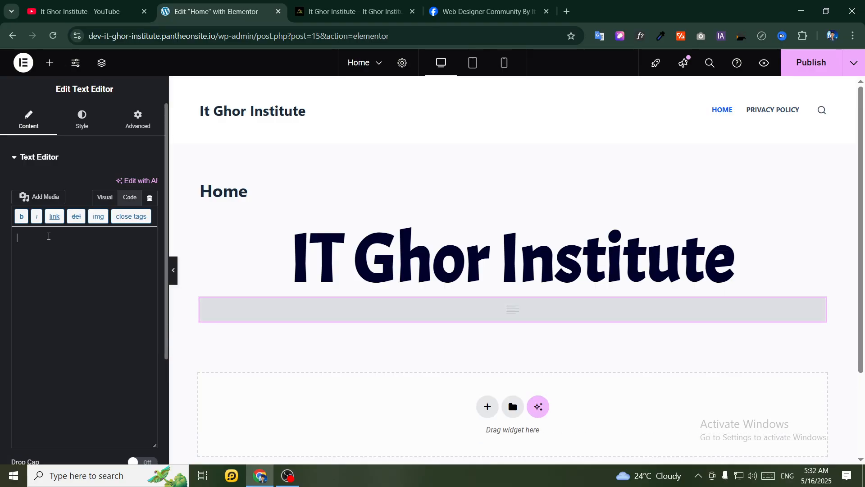
pyautogui.hotkey('ctrl', 'v')
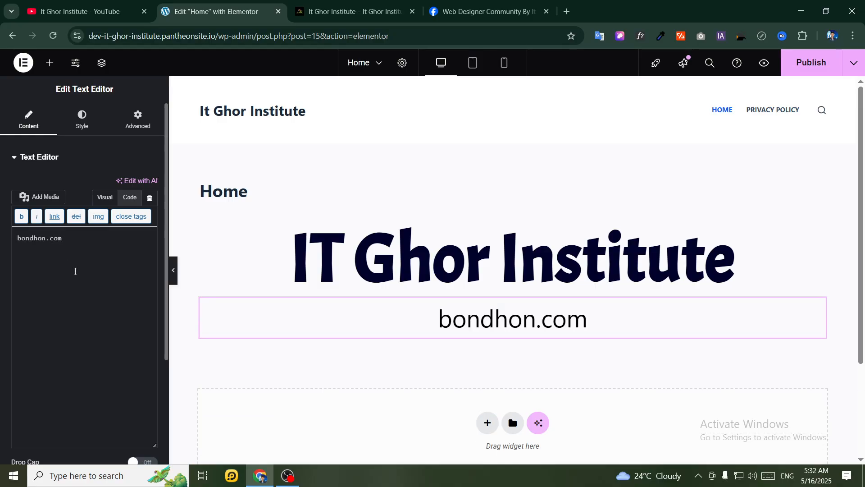
pyautogui.click(55, 219)
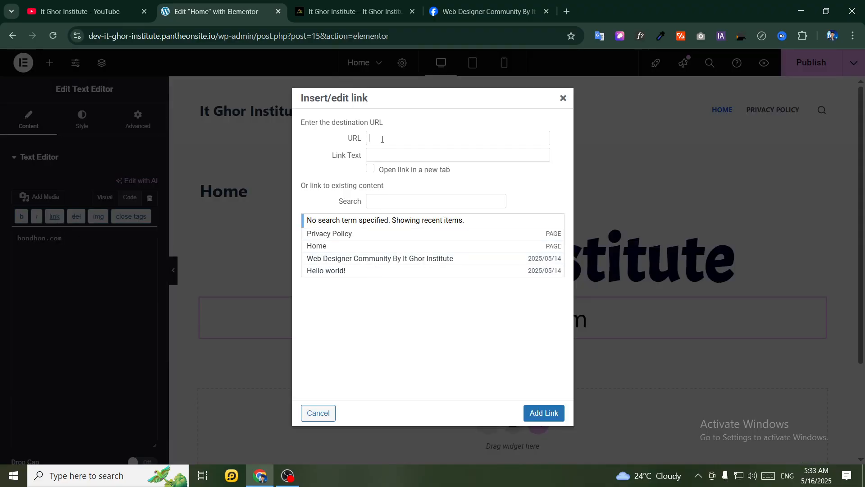
pyautogui.press('super+v')
pyautogui.click(444, 266)
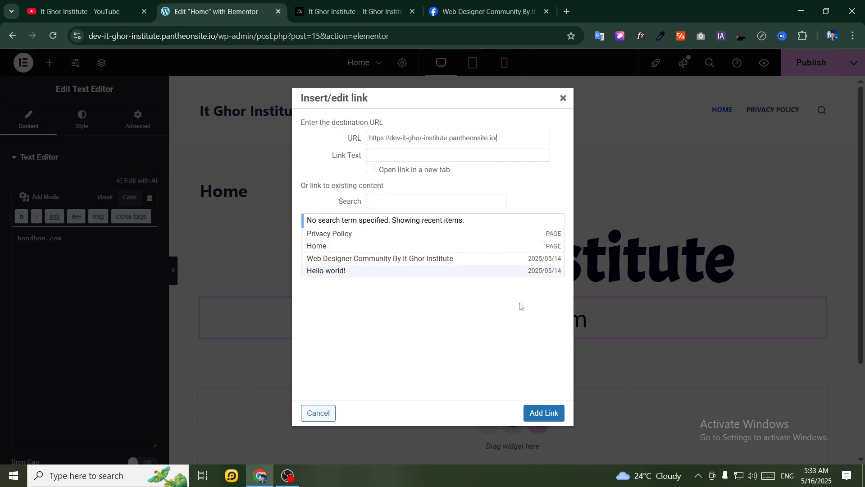
pyautogui.click(544, 413)
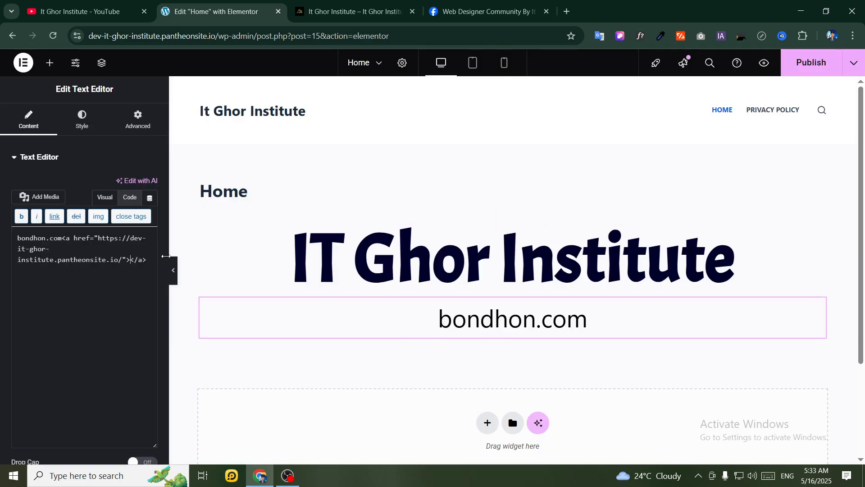
# Set the Text Editor widget's normal link colour to red, #E90303
pyautogui.click(41, 157)
pyautogui.click(81, 120)
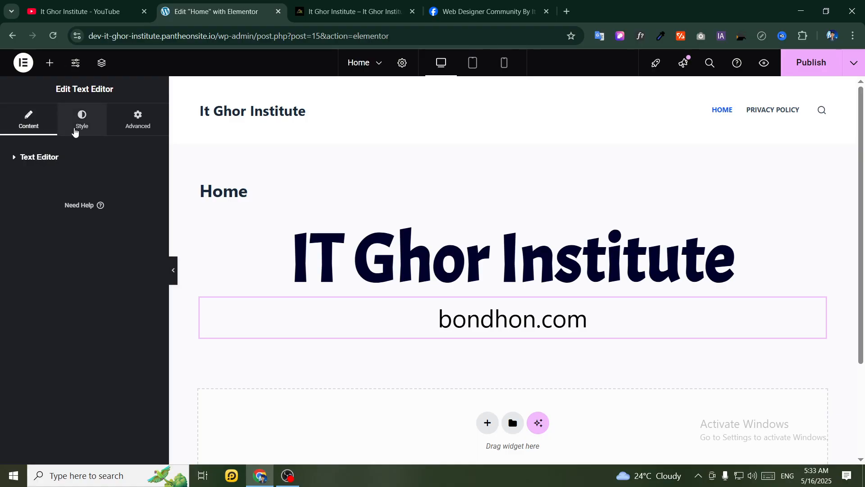
pyautogui.click(150, 360)
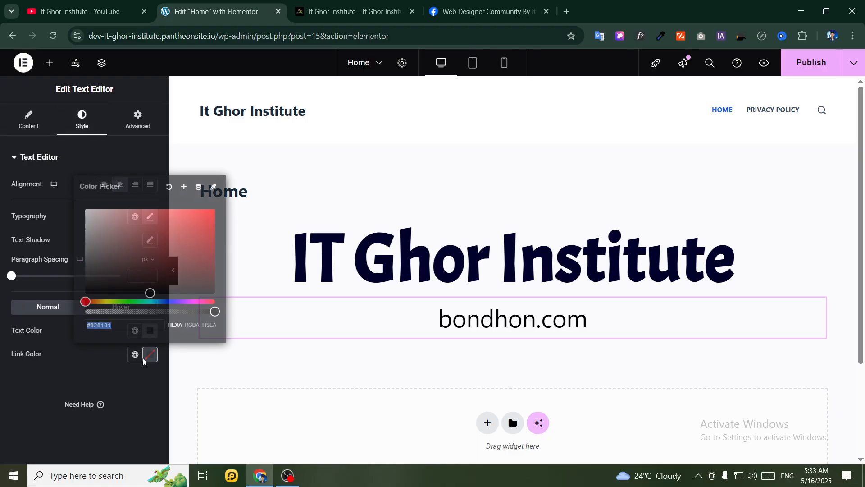
pyautogui.click(215, 222)
pyautogui.moveTo(215, 222); pyautogui.dragTo(215, 217)
pyautogui.click(130, 372)
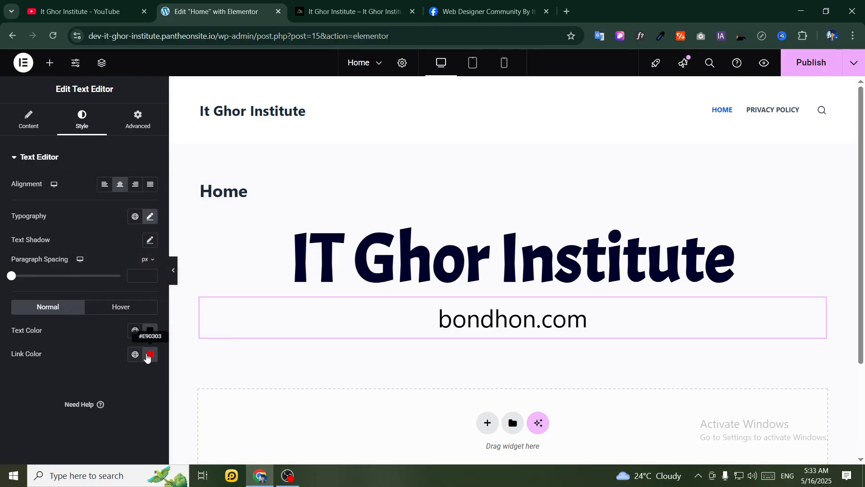
# Set the widget's hover link colour to pure red, #FF0000
pyautogui.click(121, 306)
pyautogui.click(149, 332)
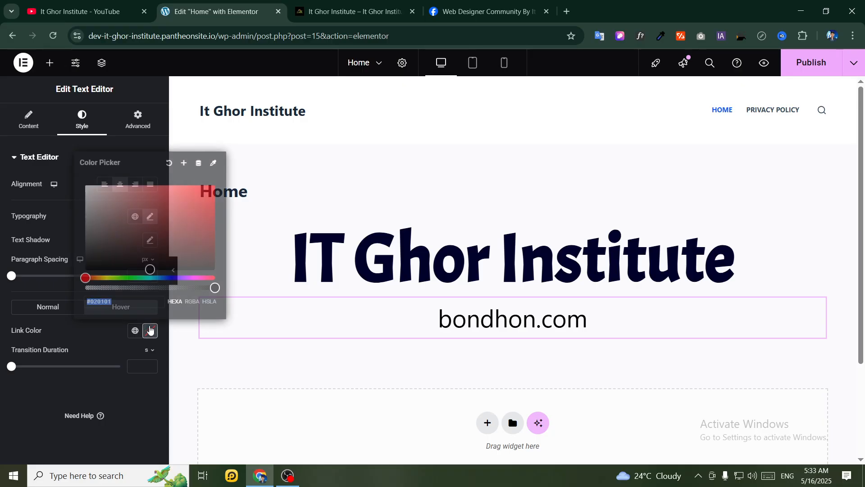
pyautogui.moveTo(185, 228); pyautogui.dragTo(220, 189)
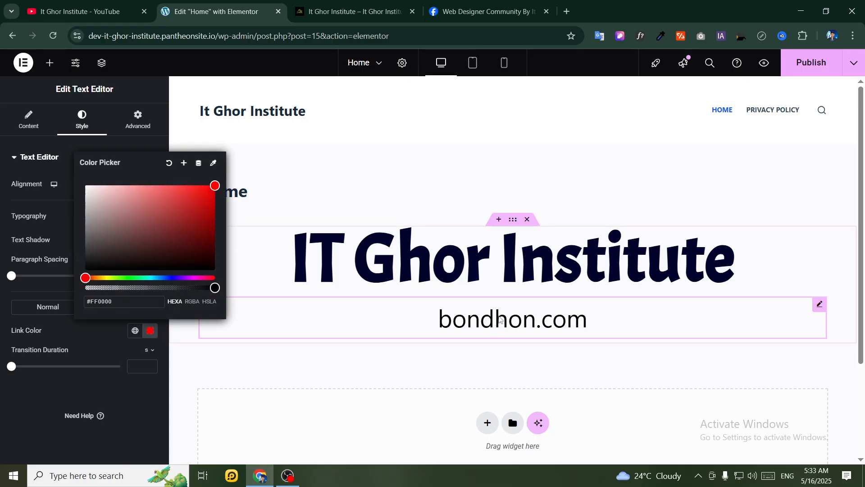
pyautogui.click(201, 352)
# Publish the page, then load the live site and check whether the bondhon.com text behaves as a link
pyautogui.click(788, 73)
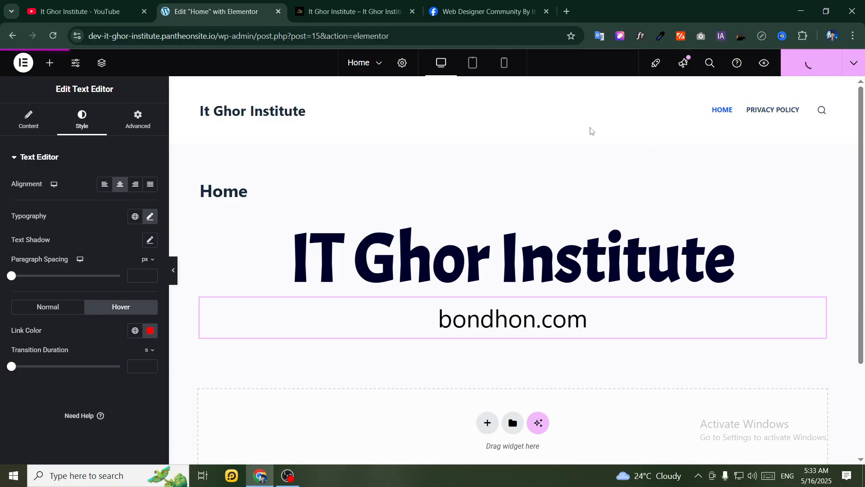
pyautogui.click(352, 11)
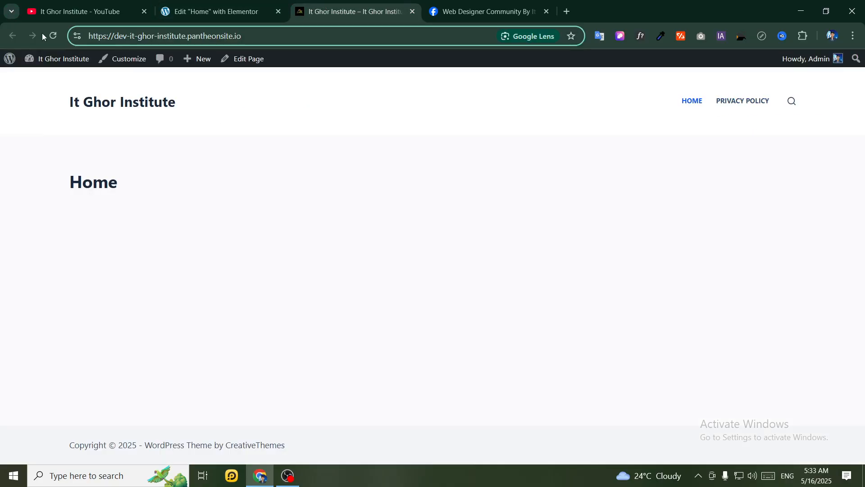
pyautogui.press('Return')
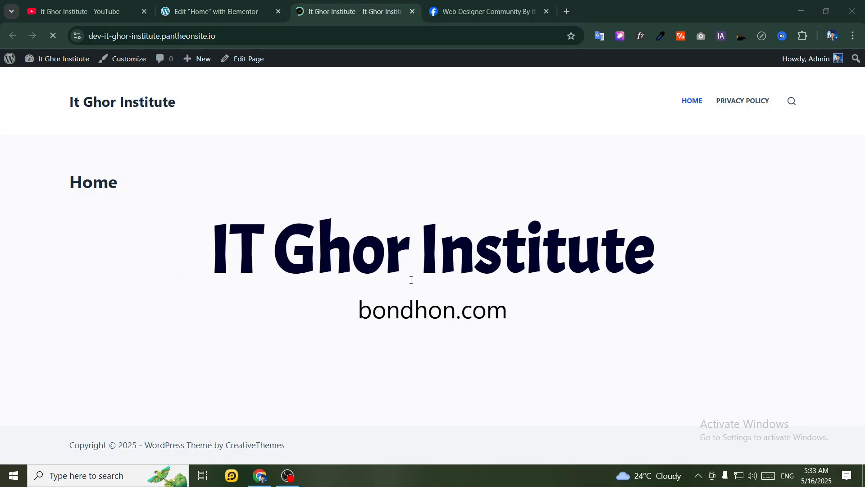
pyautogui.tripleClick(353, 318)
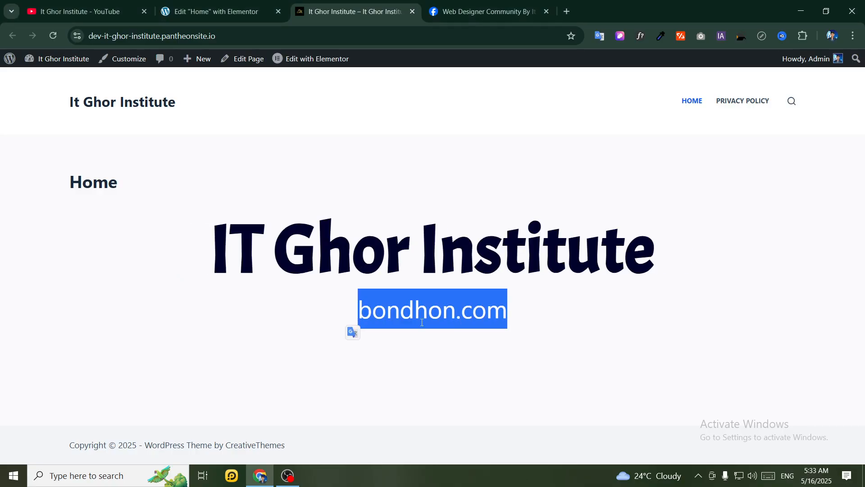
pyautogui.click(462, 311)
pyautogui.tripleClick(455, 308)
pyautogui.click(415, 334)
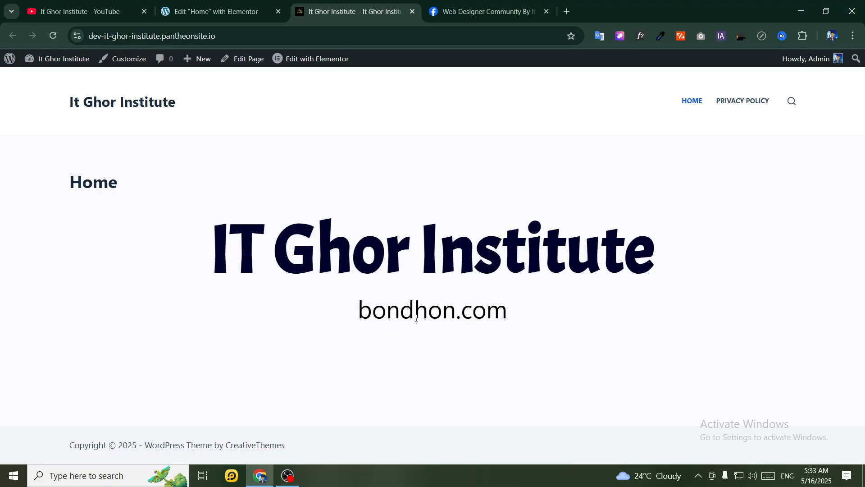
# Close and reopen the Home page's Elementor editor tab, and dismiss the productivity checklist
pyautogui.click(278, 11)
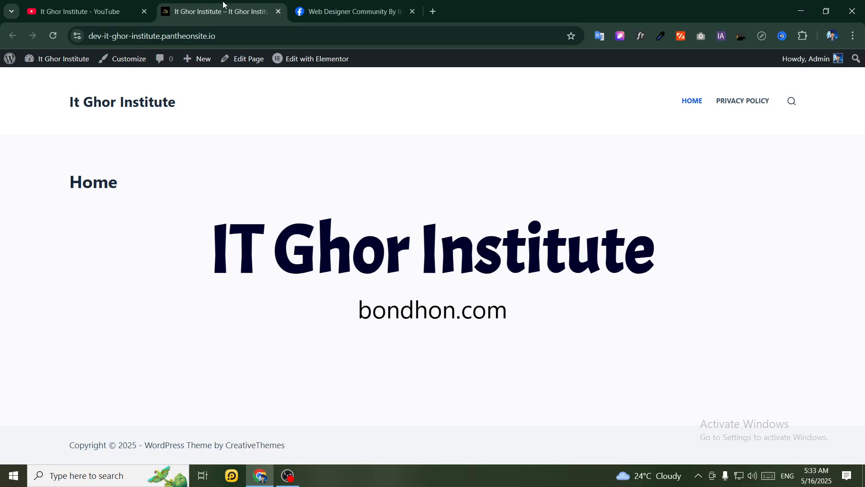
pyautogui.hotkey('ctrl', 'shift', 't')
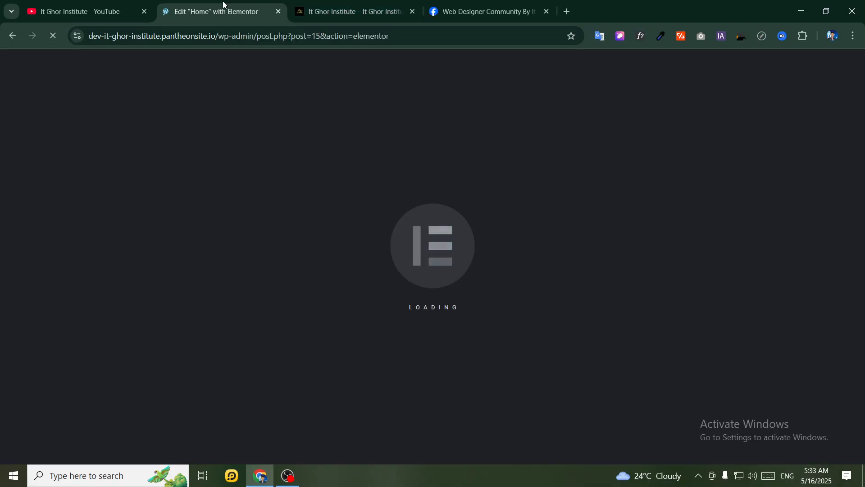
pyautogui.click(306, 8)
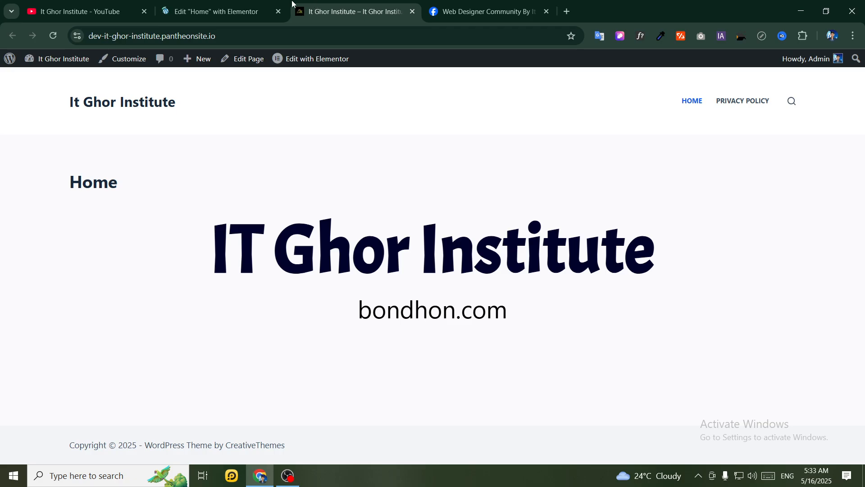
pyautogui.click(227, 4)
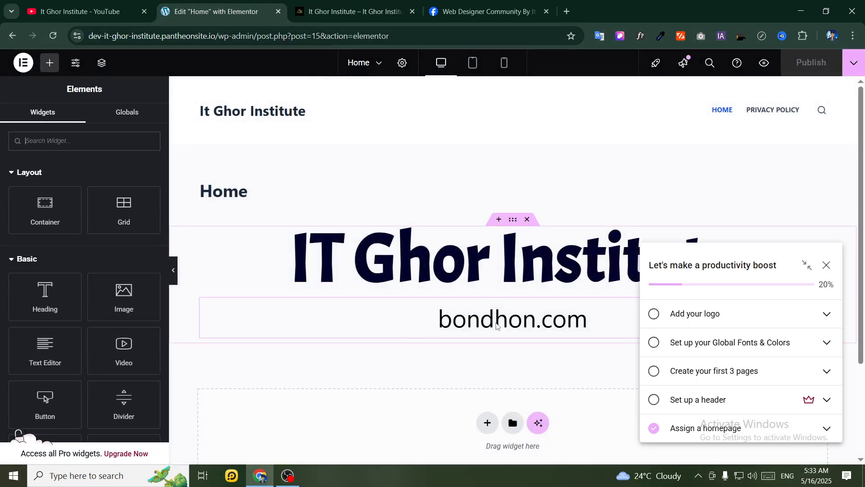
pyautogui.click(826, 265)
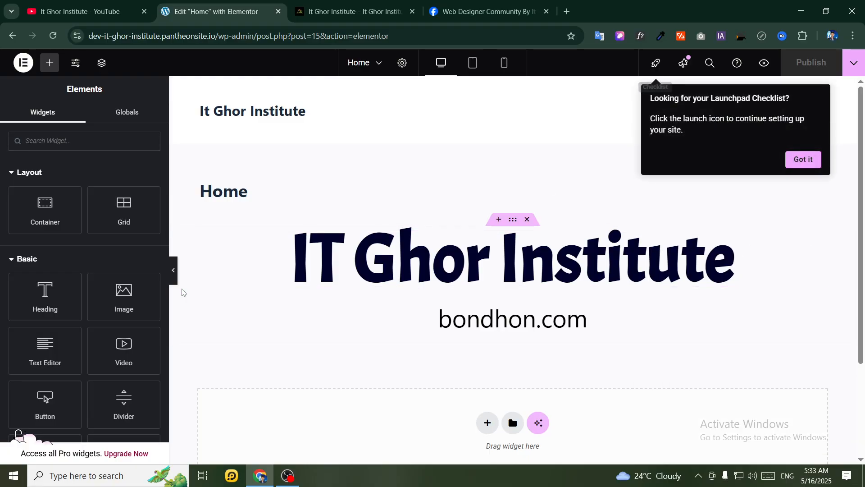
# Delete the bondhon.com Text Editor widget from below the heading
pyautogui.click(550, 316)
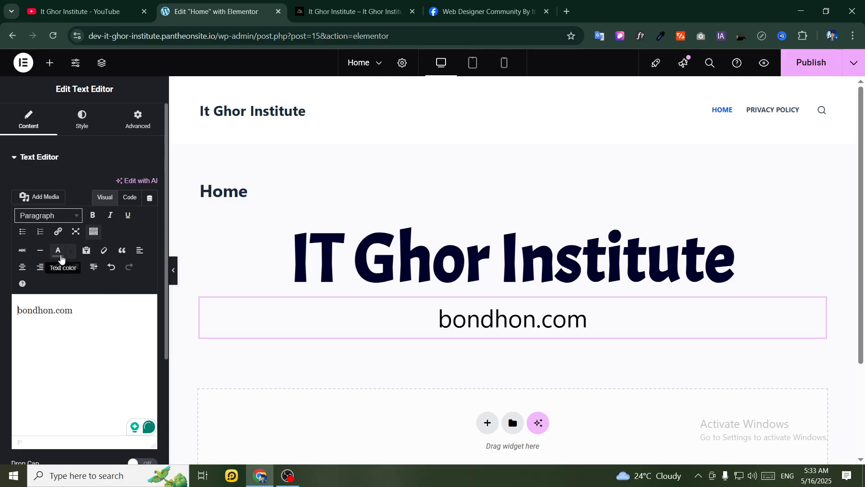
pyautogui.rightClick(502, 331)
pyautogui.click(523, 453)
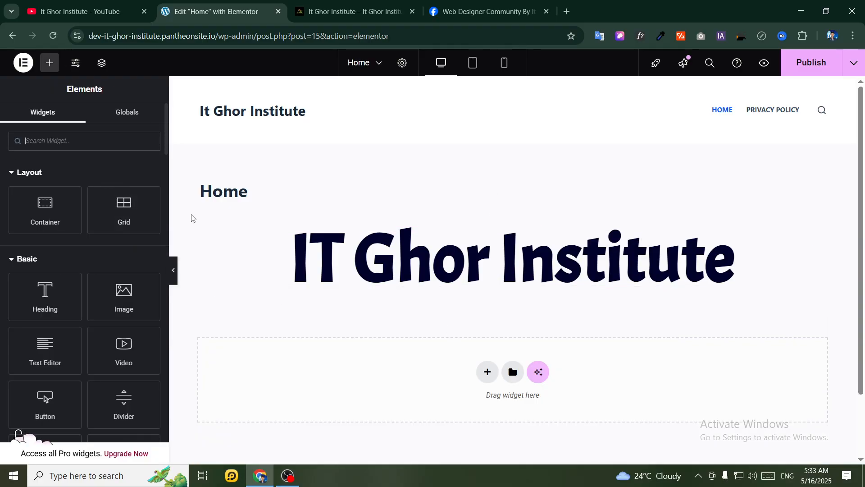
# Open the IT Ghor Institute heading for editing and display its style settings
pyautogui.scroll(-3, 81, 186)
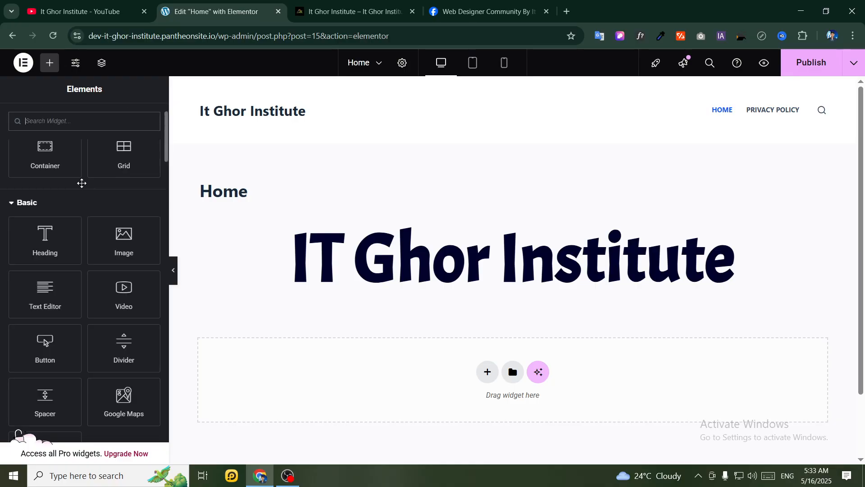
pyautogui.scroll(3, 86, 261)
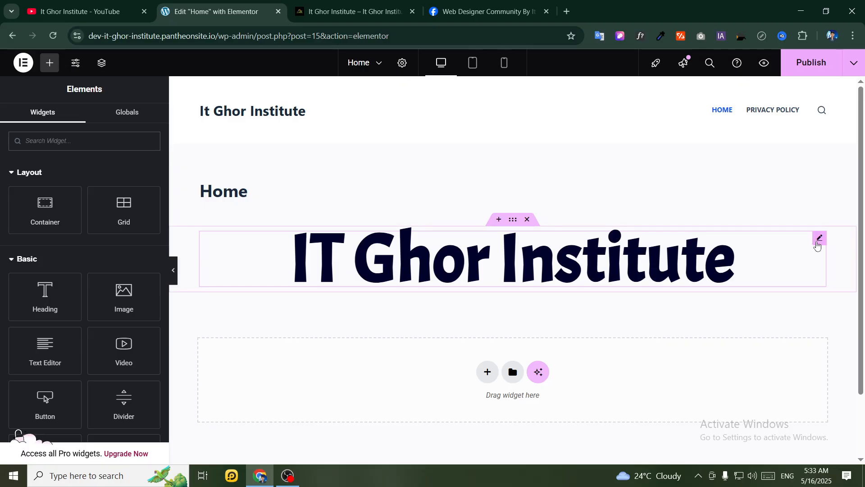
pyautogui.click(819, 237)
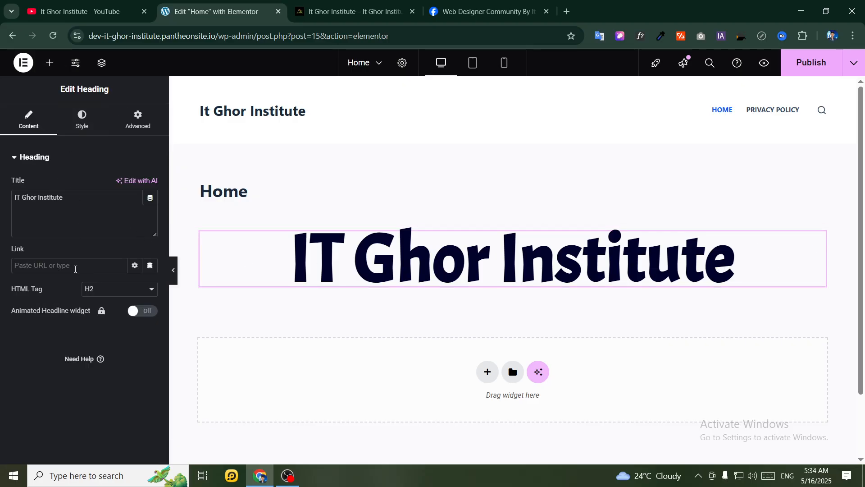
pyautogui.click(77, 130)
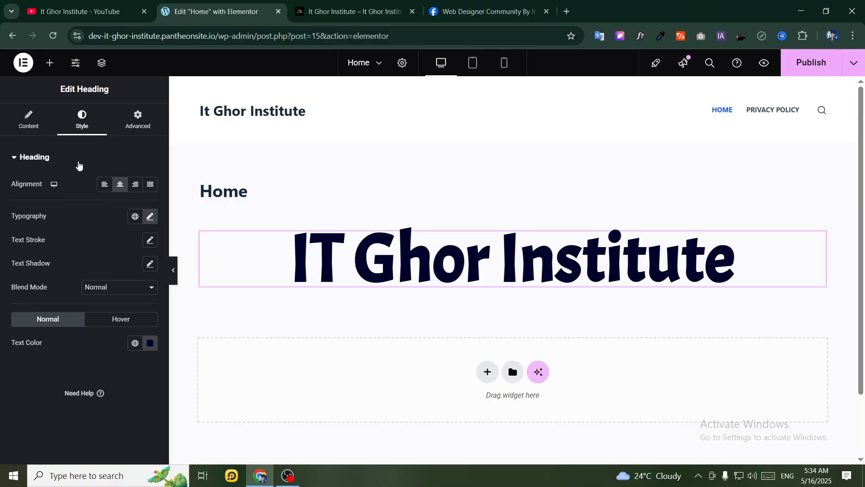
# In the IT Ghor Institute heading's advanced layout settings, unlink the margin sides and set the top and bottom margins to 30 px
pyautogui.click(137, 121)
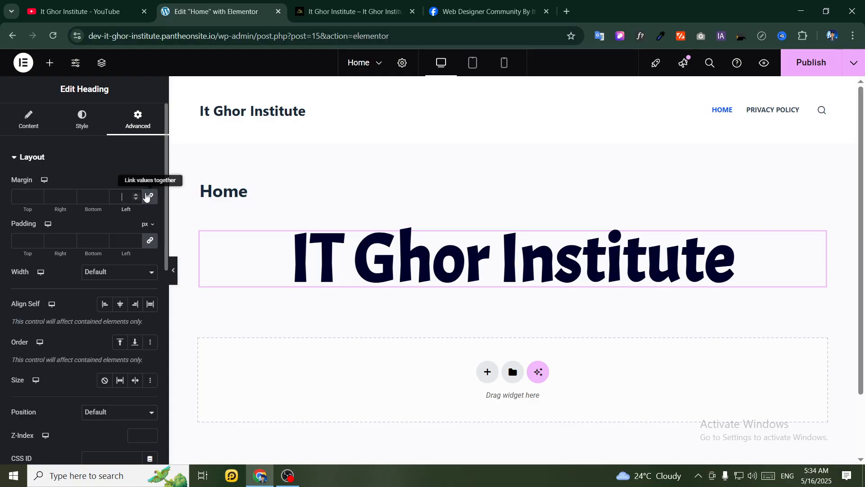
pyautogui.click(148, 196)
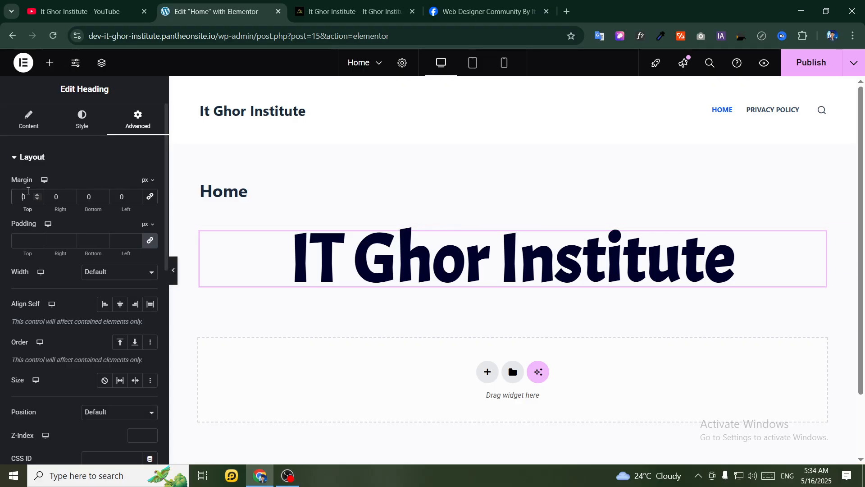
pyautogui.click(23, 197)
pyautogui.write('30')
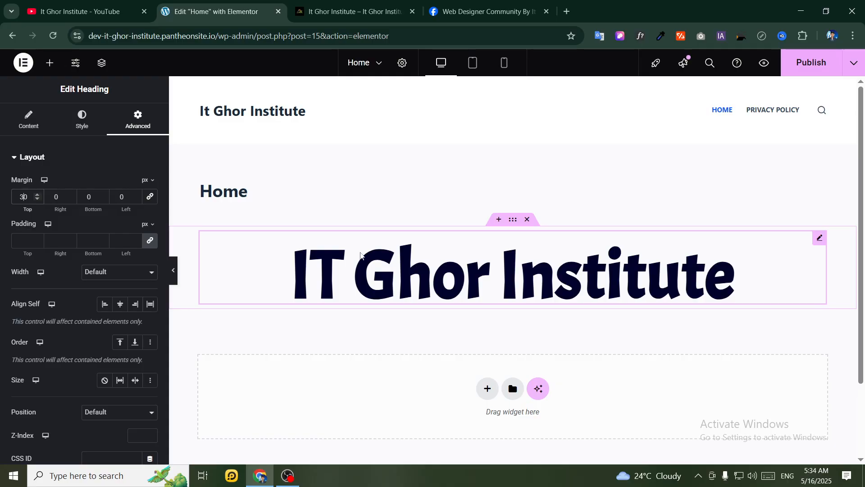
pyautogui.click(79, 196)
pyautogui.write('30')
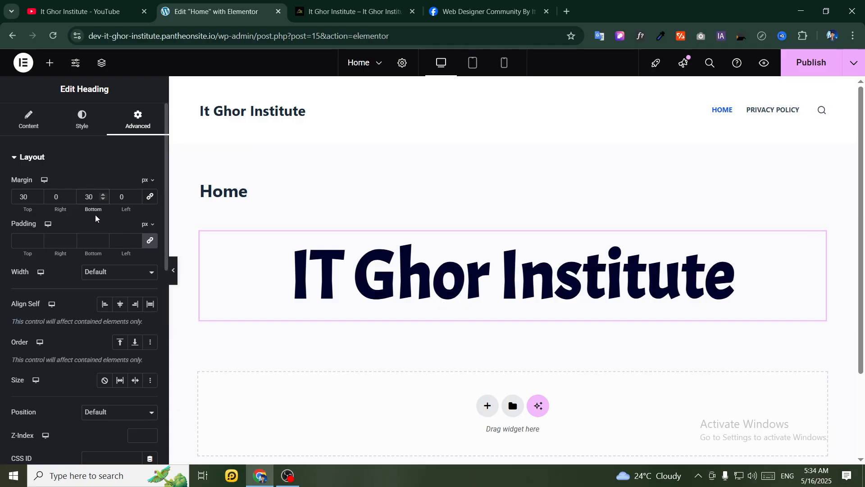
# Set the heading's right and left margins to 50 px each
pyautogui.click(63, 197)
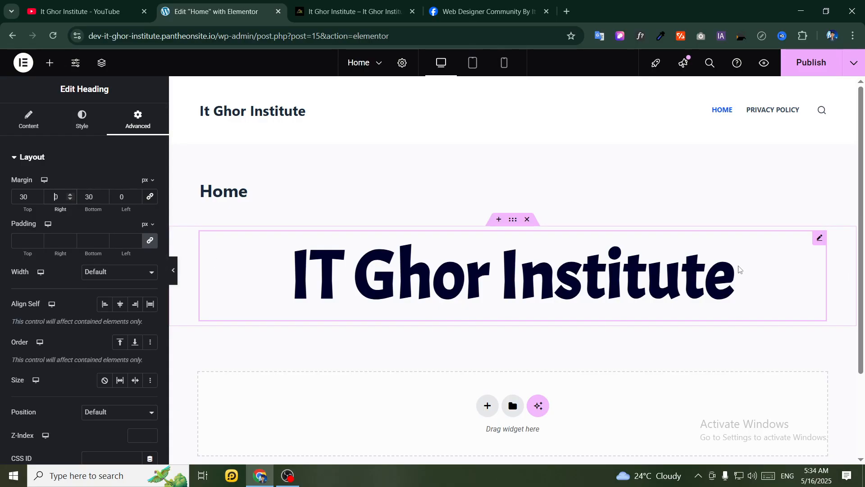
pyautogui.write('50')
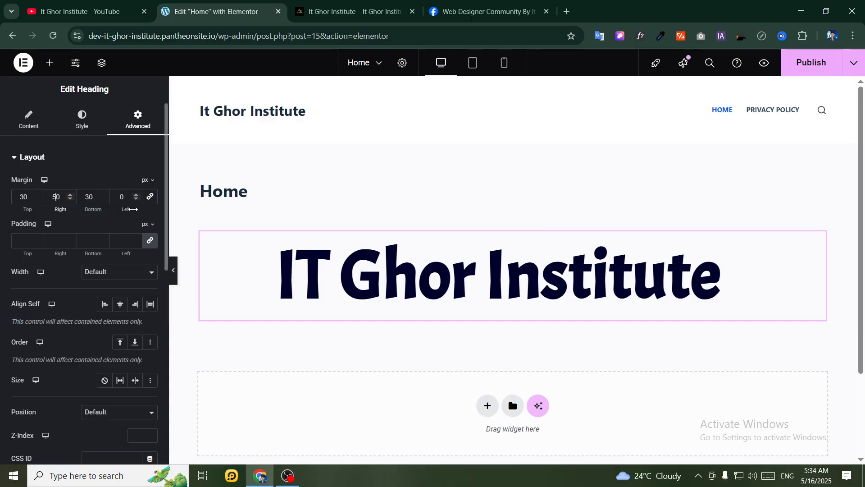
pyautogui.click(120, 197)
pyautogui.write('3')
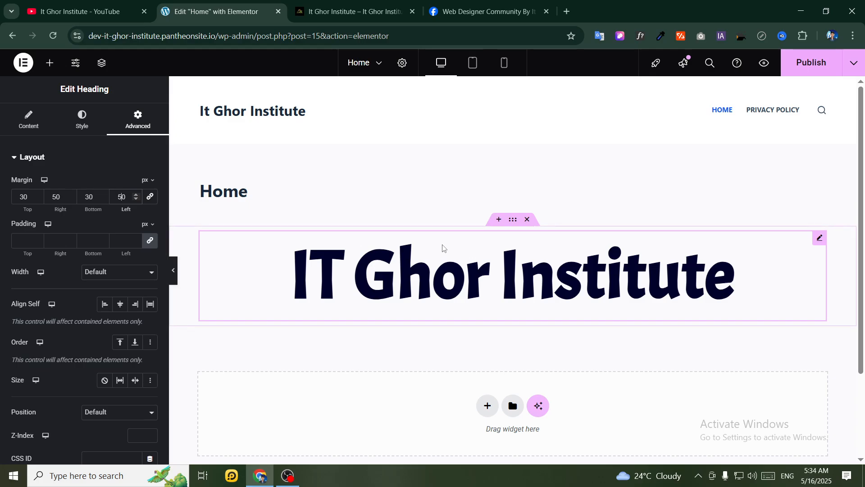
# Reset all four of the heading's margins to 0 px
pyautogui.doubleClick(121, 197)
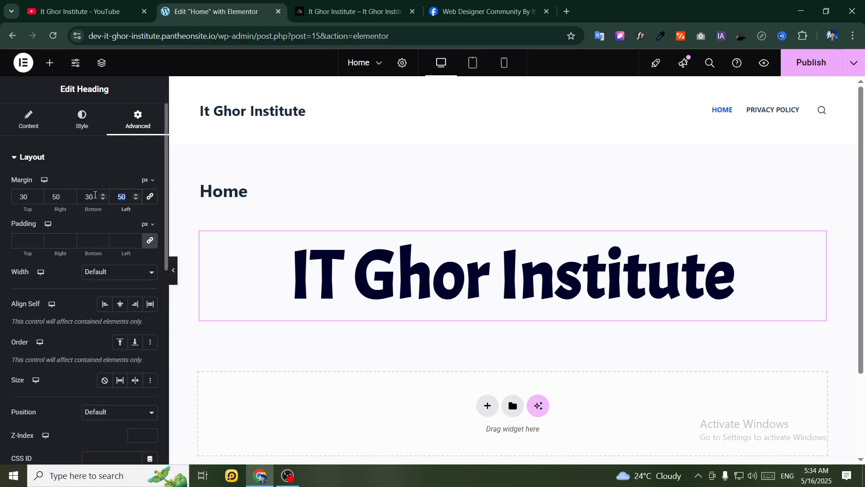
pyautogui.write('0')
pyautogui.doubleClick(90, 197)
pyautogui.write('0')
pyautogui.doubleClick(57, 197)
pyautogui.write('0')
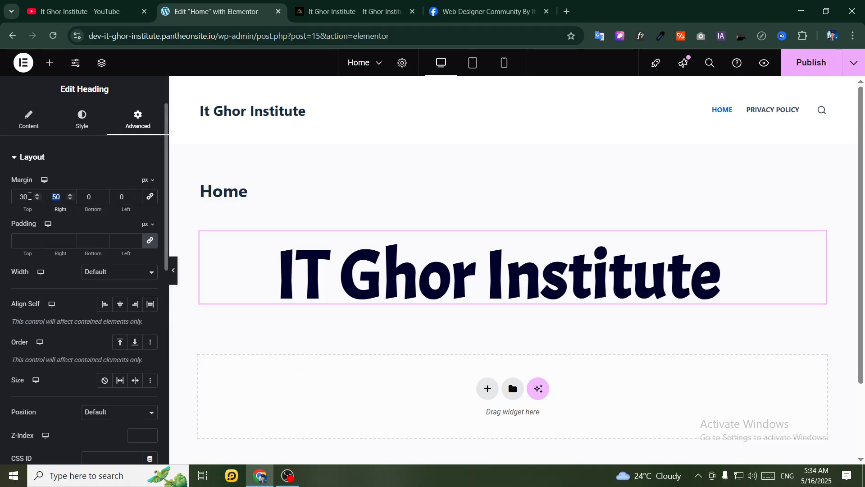
pyautogui.doubleClick(30, 197)
pyautogui.write('0')
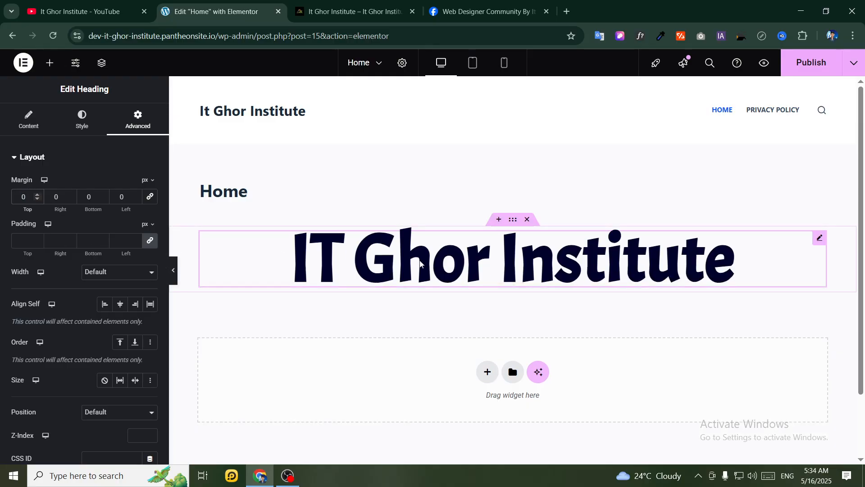
# Unlink the heading's padding sides and set the top and bottom padding to 50 px, trying 20 px for the top first
pyautogui.click(149, 241)
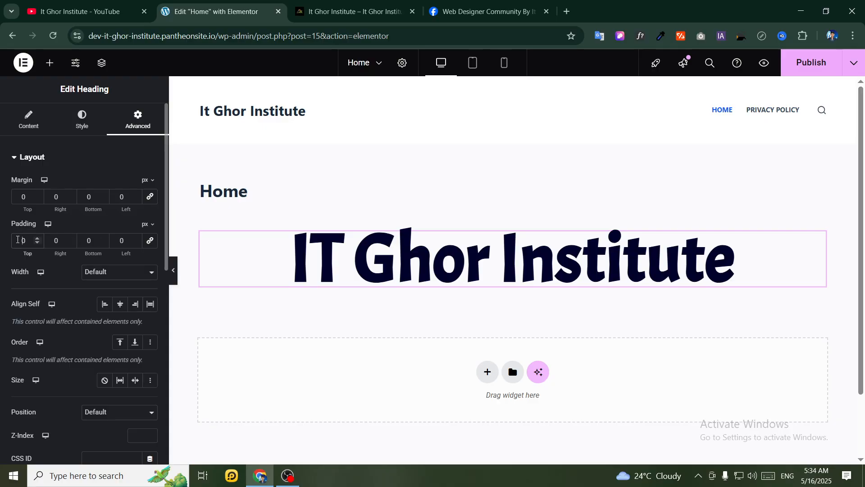
pyautogui.doubleClick(17, 239)
pyautogui.write('20')
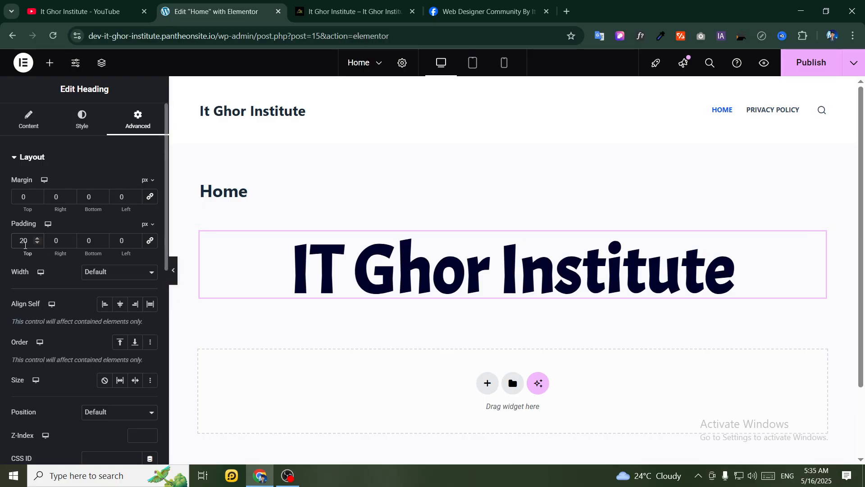
pyautogui.write('50')
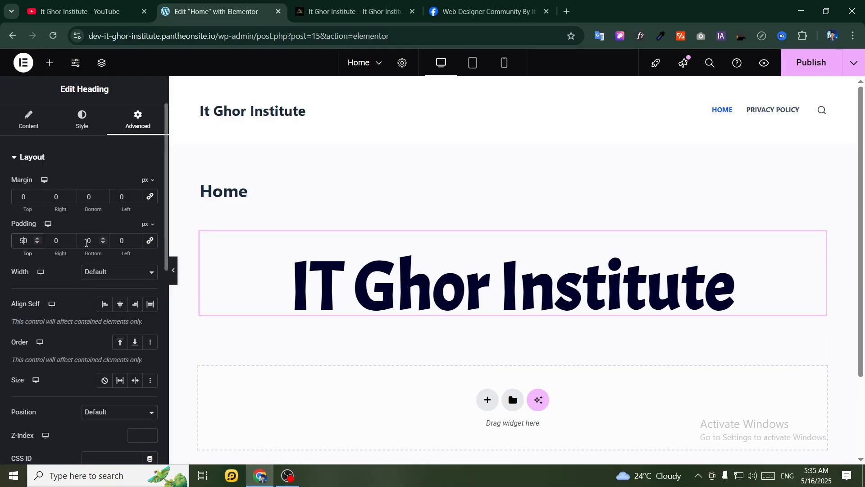
pyautogui.click(87, 238)
pyautogui.write('50')
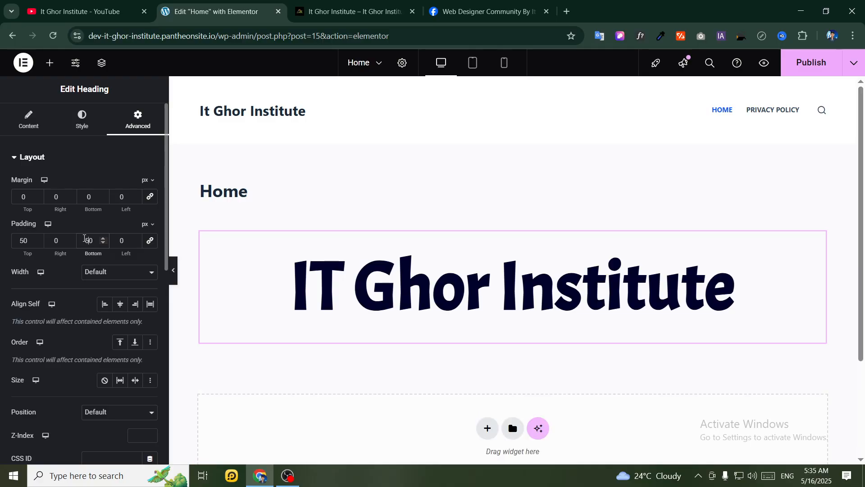
# Set the heading's right and left padding to 20 px each
pyautogui.click(49, 242)
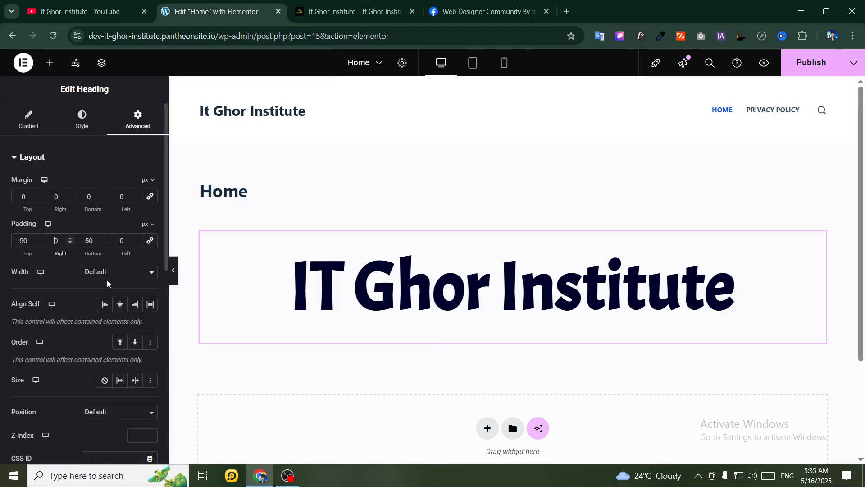
pyautogui.write('2')
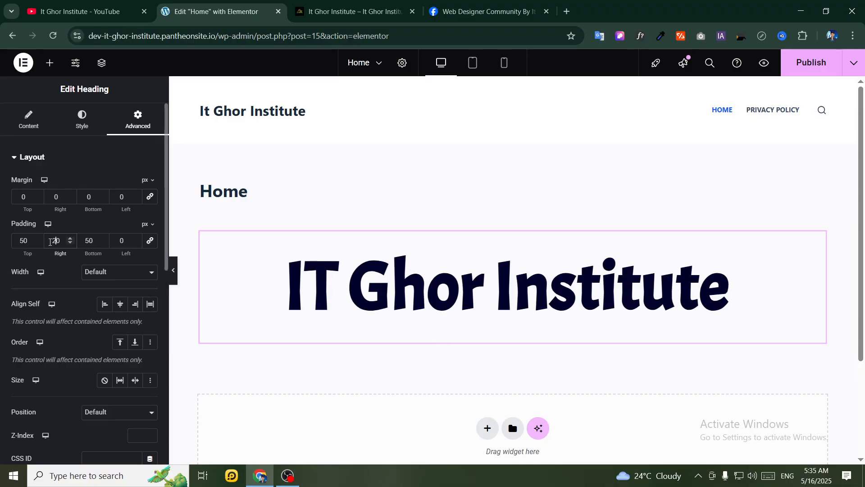
pyautogui.click(118, 241)
pyautogui.write('2')
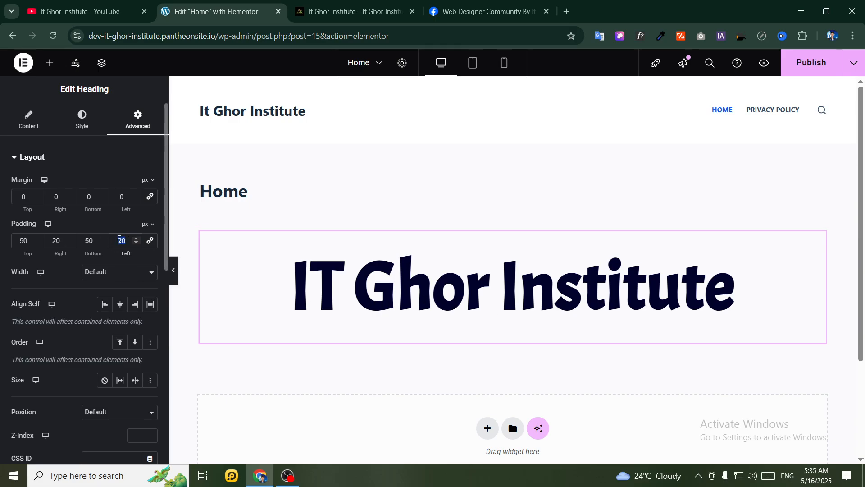
# Reset the heading's padding to 0 px on all four sides
pyautogui.write('0')
pyautogui.moveTo(96, 241); pyautogui.dragTo(4, 244)
pyautogui.write('000')
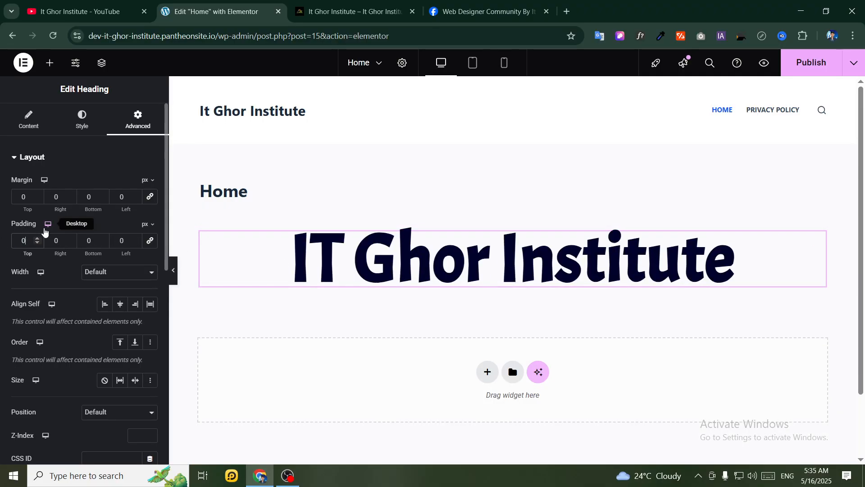
# Look through the heading's remaining advanced setting groups, such as Motion Effects, Border and Responsive, and return to its content settings
pyautogui.scroll(-3, 41, 249)
pyautogui.scroll(-7, 38, 266)
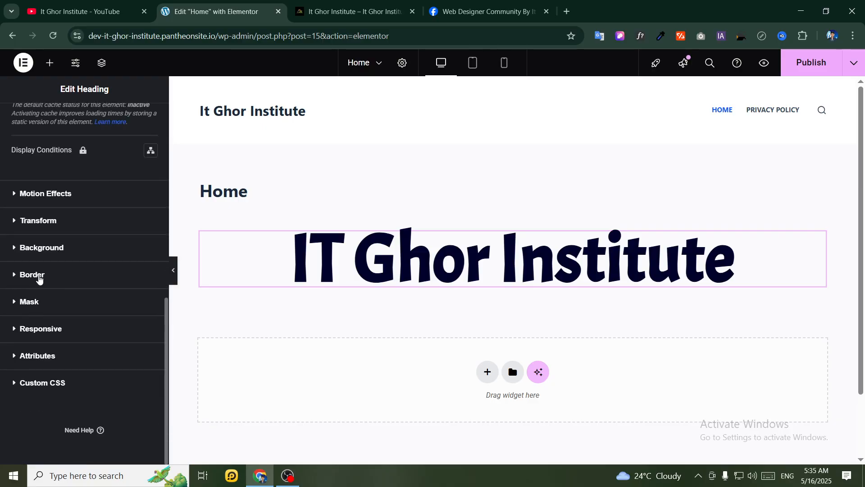
pyautogui.scroll(10, 18, 275)
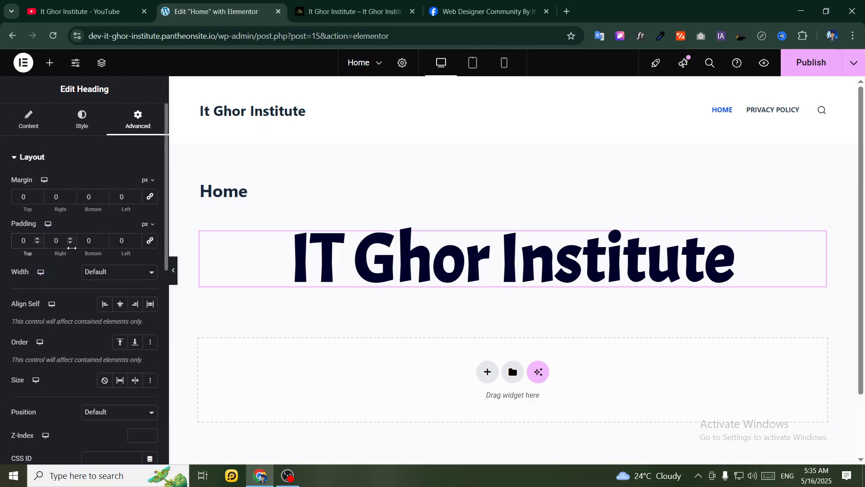
pyautogui.scroll(-10, 62, 253)
pyautogui.scroll(-1, 62, 252)
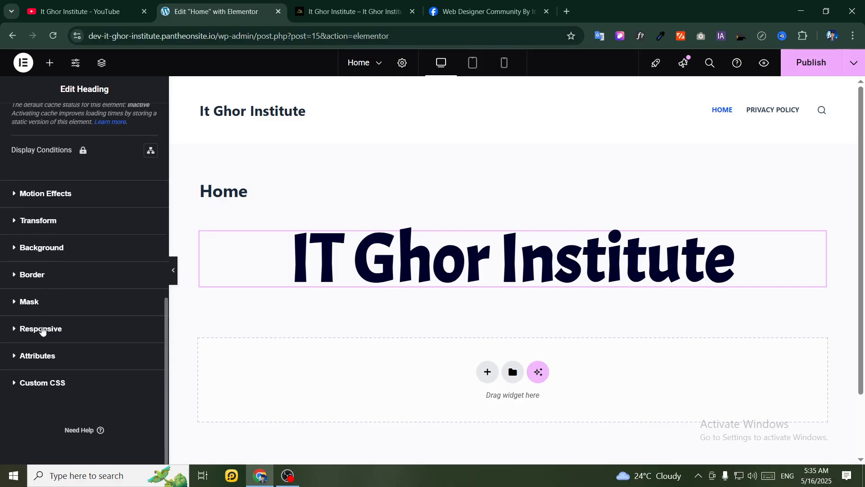
pyautogui.scroll(10, 41, 333)
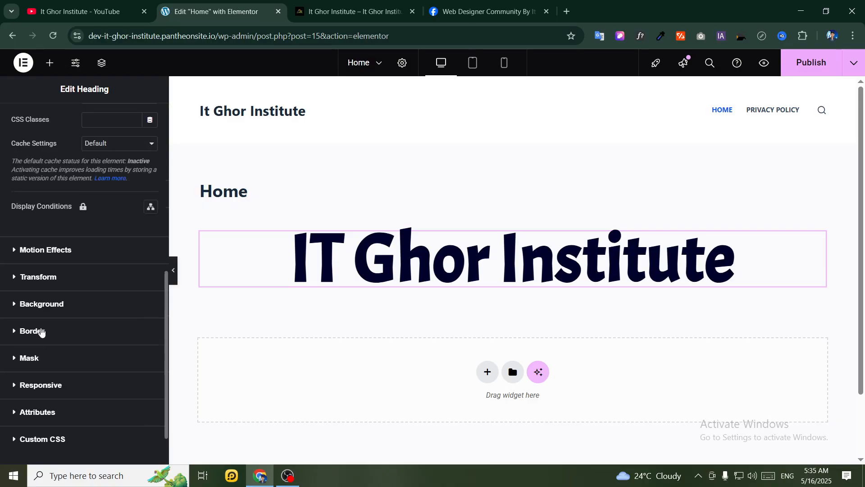
pyautogui.click(28, 129)
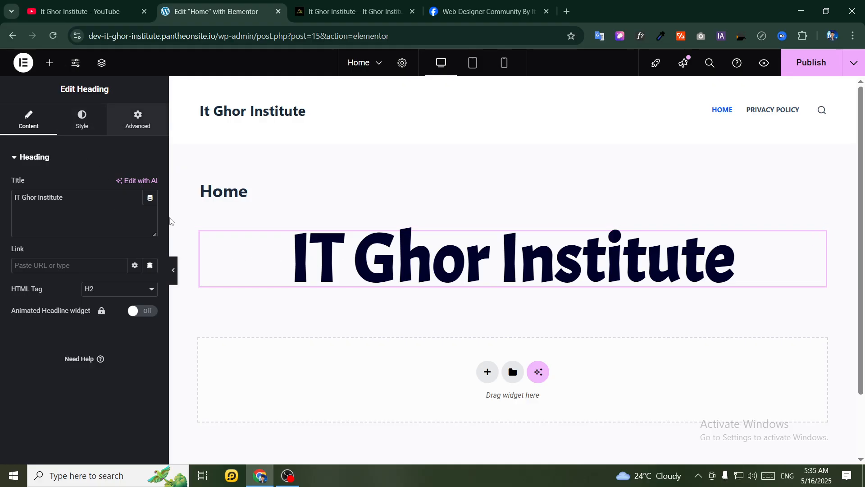
# Select the container around the heading, unlink its padding sides, and set 50 px top and bottom padding with 0 on the sides
pyautogui.click(515, 222)
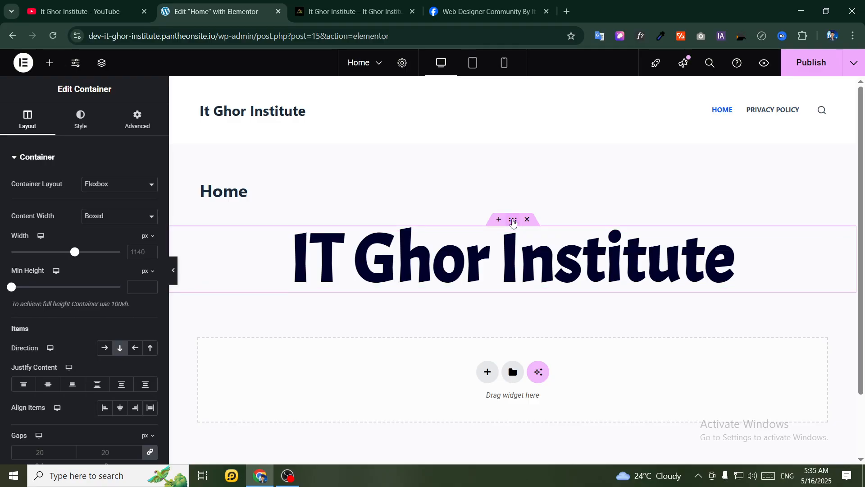
pyautogui.click(137, 118)
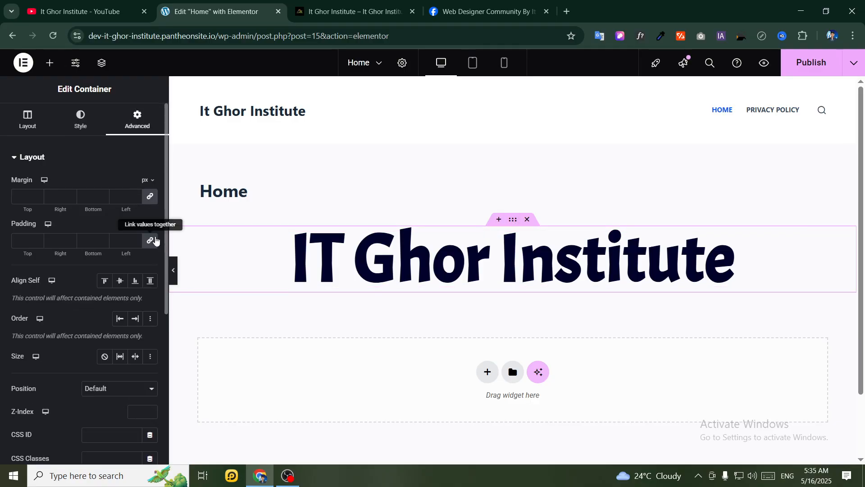
pyautogui.click(39, 243)
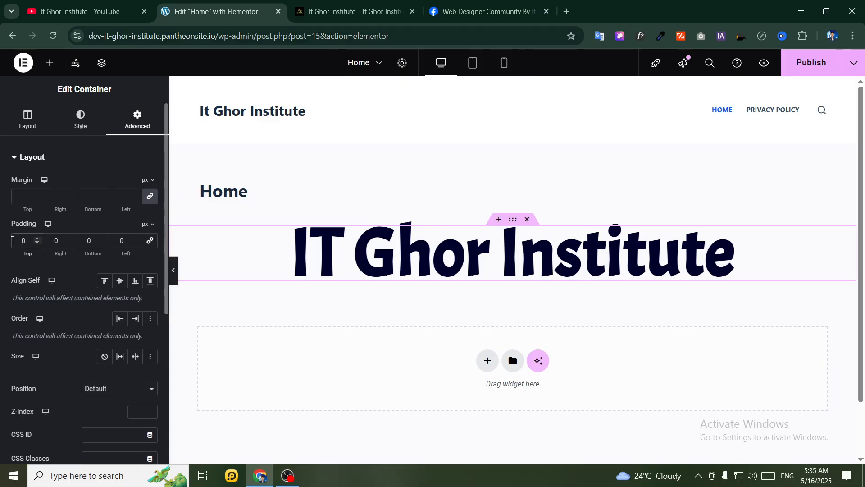
pyautogui.click(13, 240)
pyautogui.write('5')
pyautogui.click(78, 244)
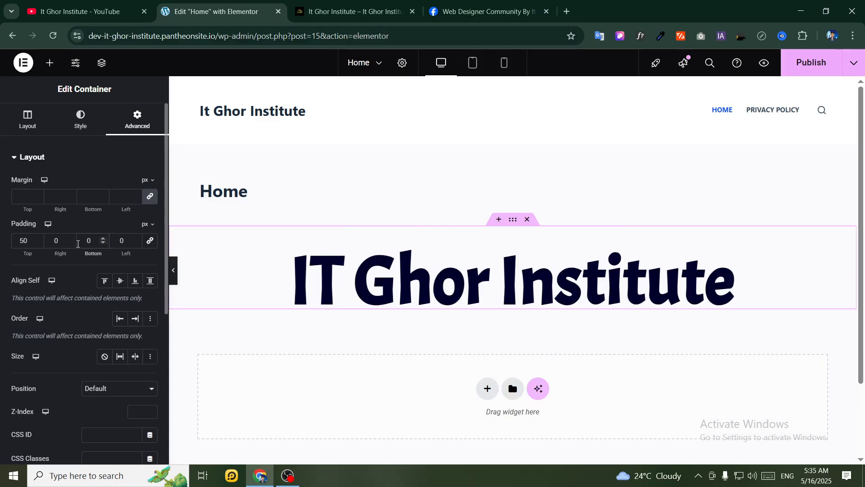
pyautogui.write('5')
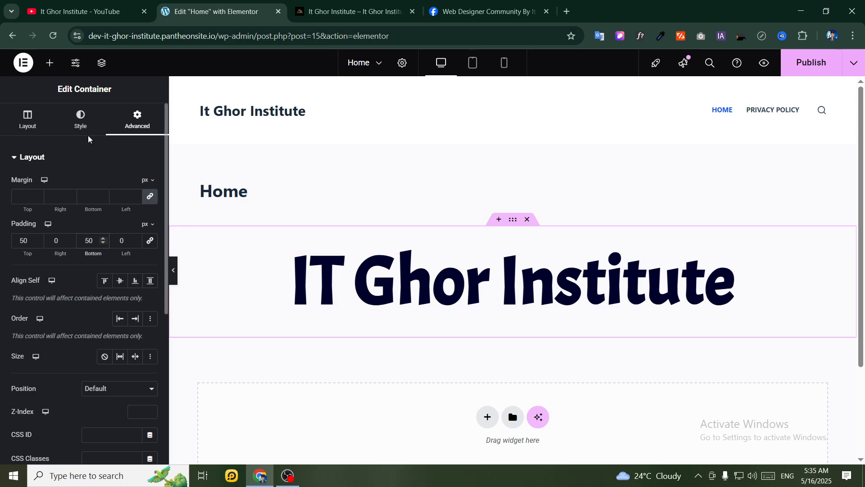
# Give the heading's container a Classic background in light pink, #FFBCBC
pyautogui.click(81, 118)
pyautogui.click(104, 208)
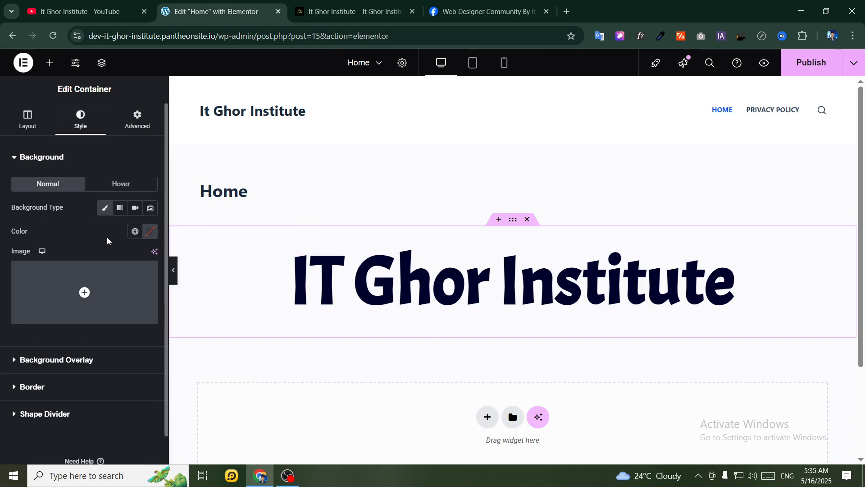
pyautogui.click(104, 208)
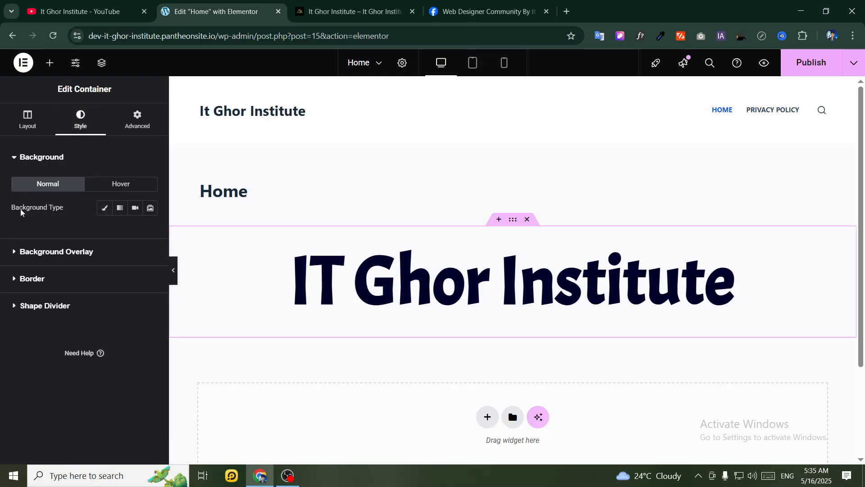
pyautogui.click(105, 210)
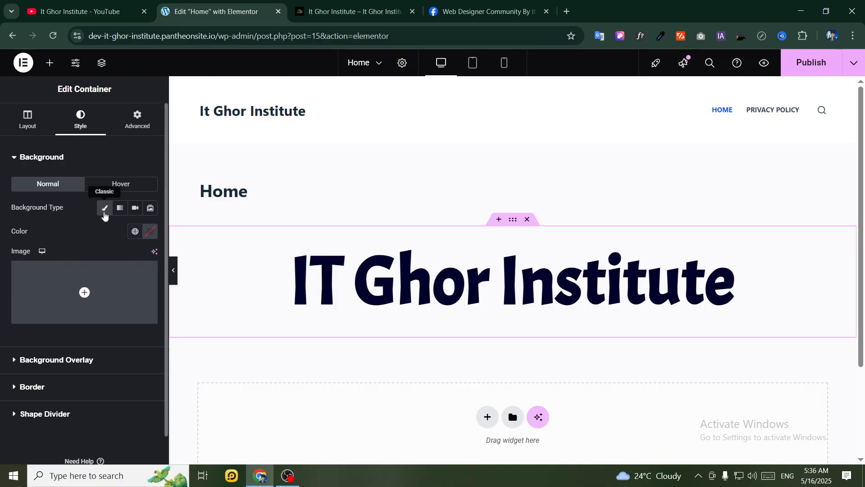
pyautogui.click(150, 231)
pyautogui.moveTo(148, 313); pyautogui.dragTo(119, 276)
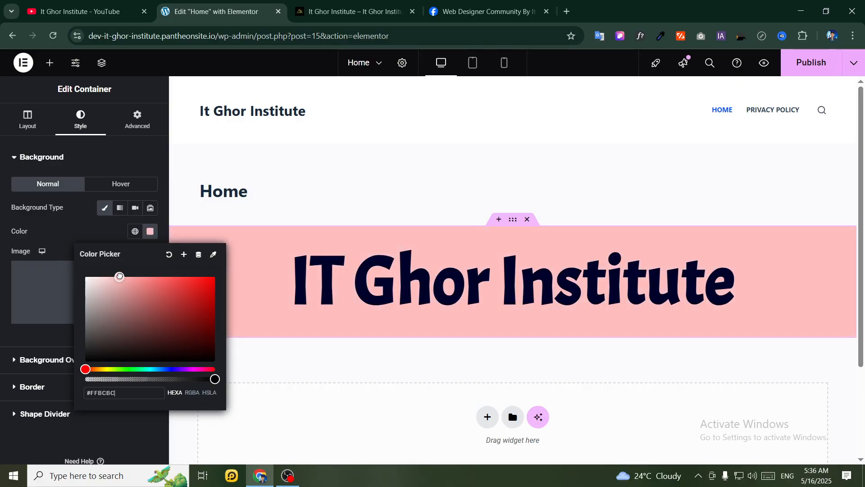
pyautogui.click(98, 233)
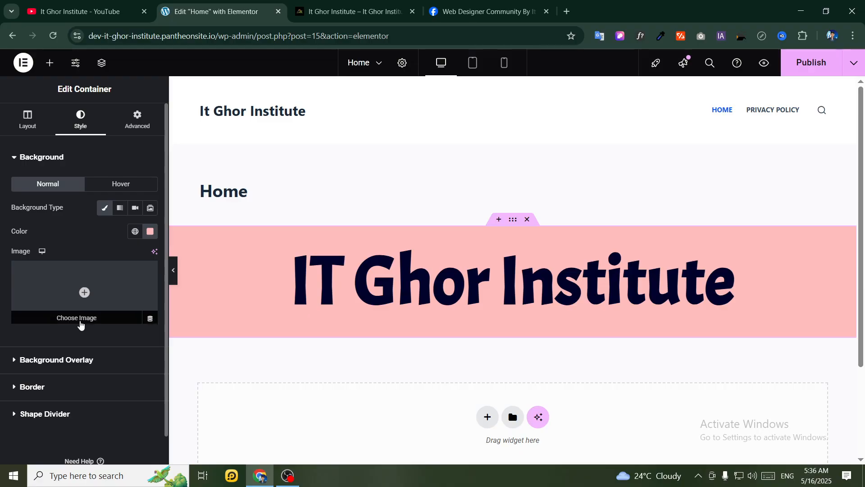
# Add a new container below the pink heading section, using the structure with two equal columns
pyautogui.scroll(-1, 81, 323)
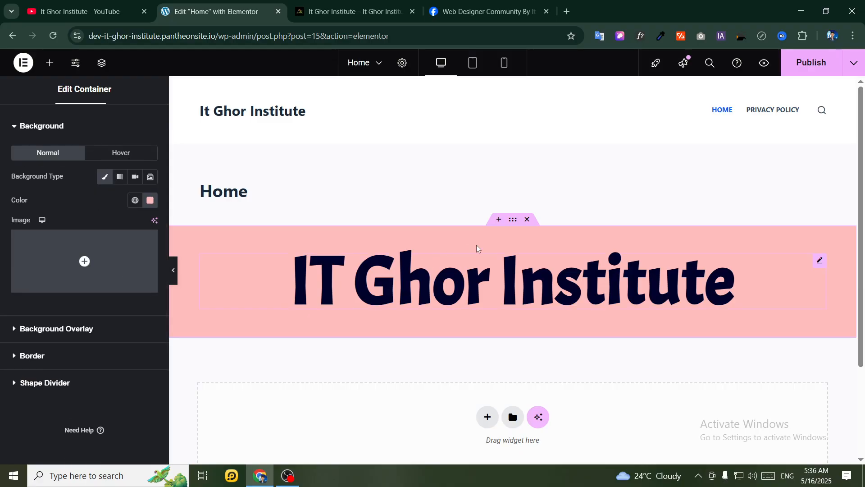
pyautogui.scroll(-1, 482, 309)
pyautogui.click(486, 361)
pyautogui.click(464, 387)
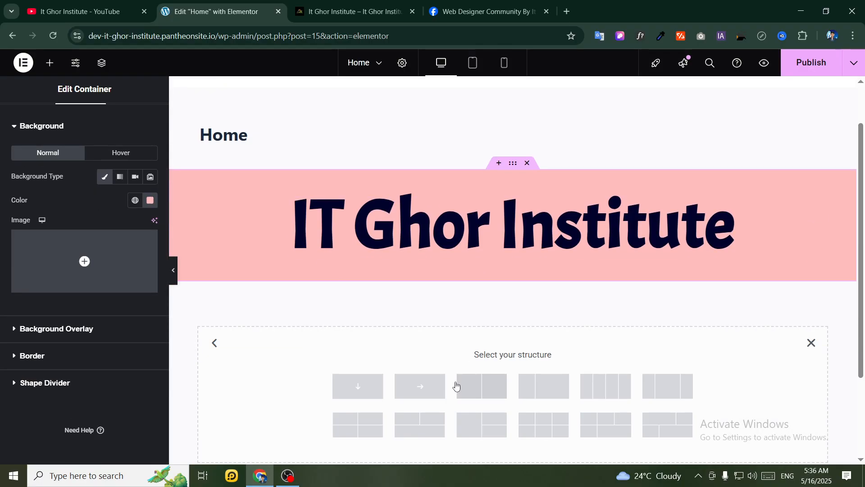
# Add a single-column container below the pink heading section and place an Image widget inside it
pyautogui.click(358, 385)
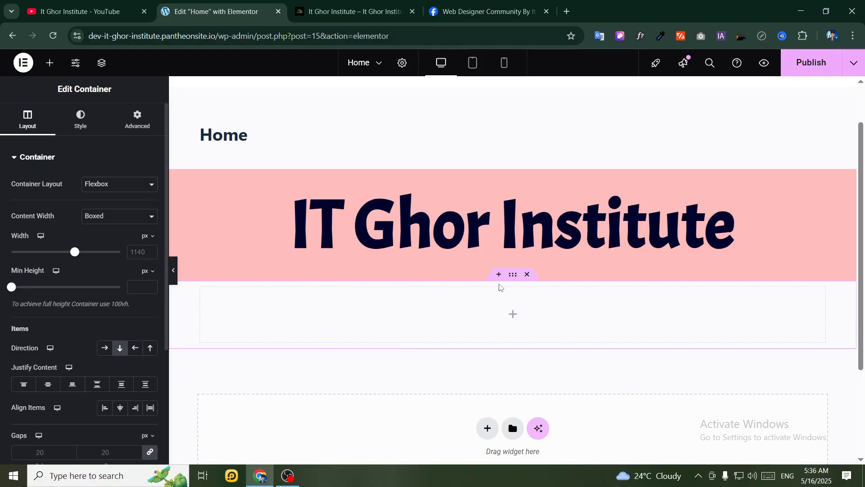
pyautogui.click(50, 63)
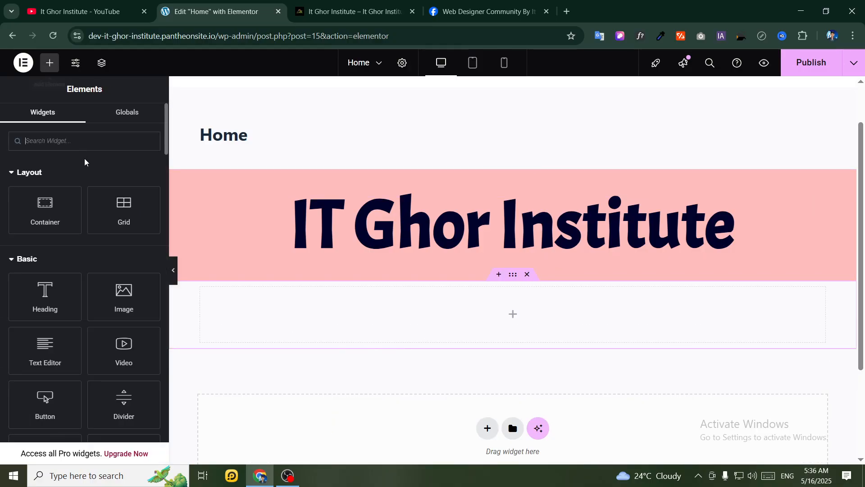
pyautogui.scroll(-1, 58, 260)
pyautogui.moveTo(112, 241); pyautogui.dragTo(494, 304)
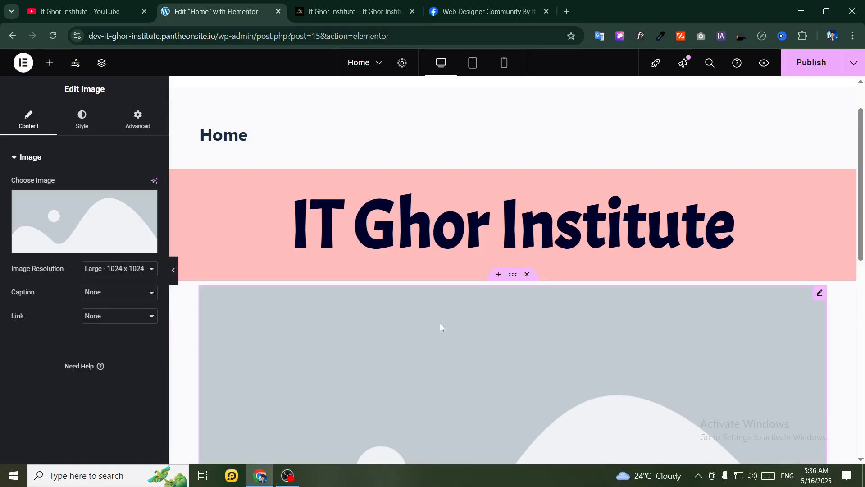
# Set the image widget's resolution to Full
pyautogui.scroll(-2, 335, 293)
pyautogui.click(90, 271)
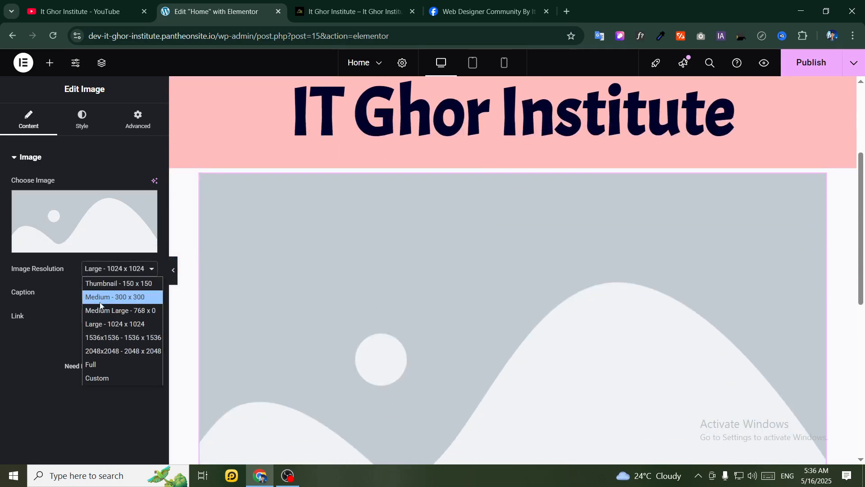
pyautogui.click(17, 270)
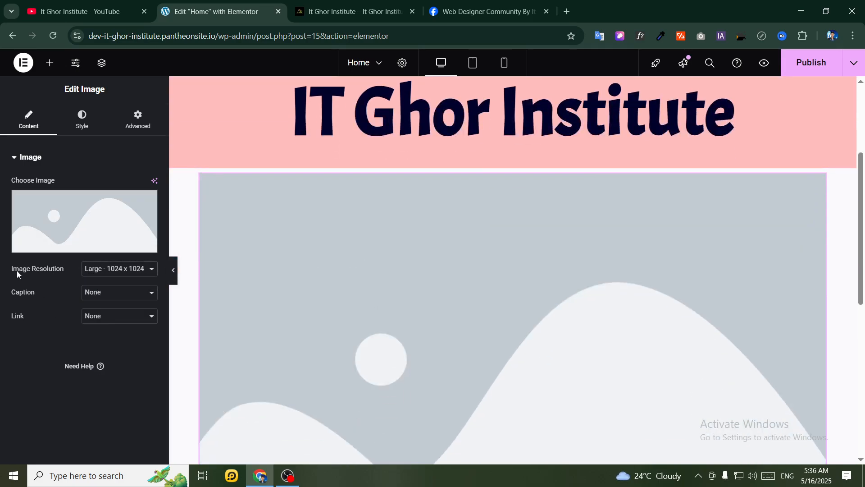
pyautogui.click(86, 268)
pyautogui.click(94, 361)
# Fill the image widget with WordPress-Web-Design-Ecommerce-Business-Masters-Course.jpg from the media library
pyautogui.click(51, 212)
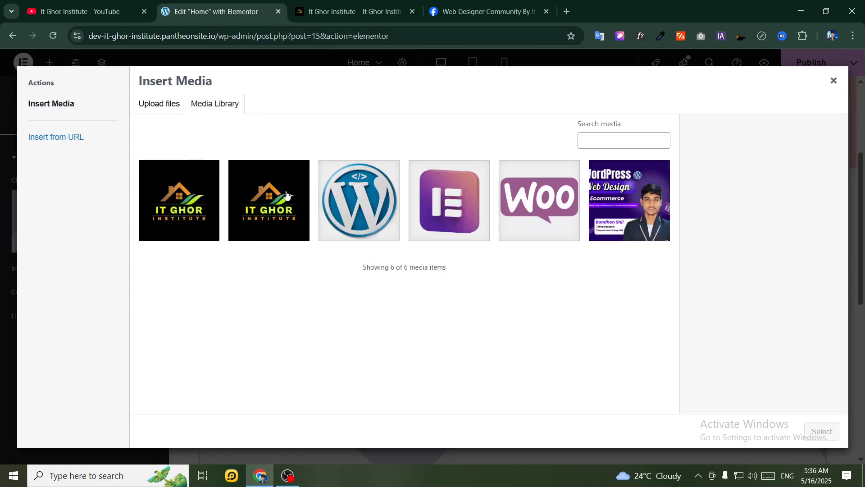
pyautogui.click(640, 216)
pyautogui.click(811, 431)
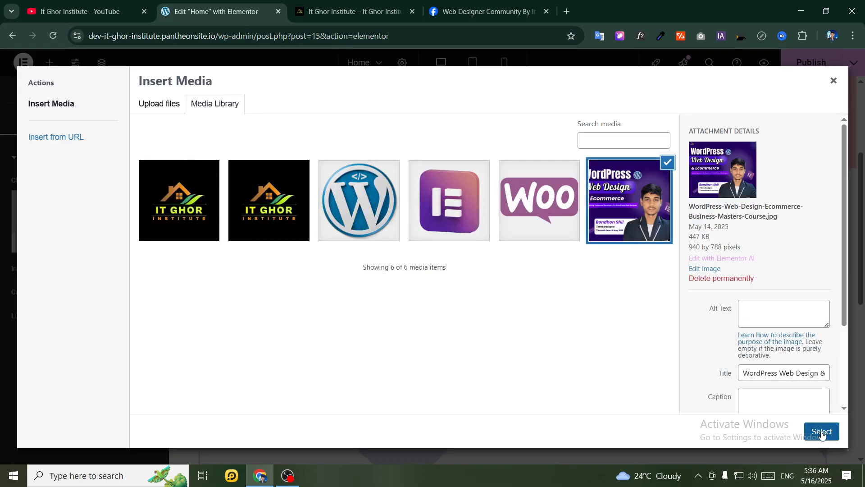
pyautogui.scroll(-2, 451, 270)
pyautogui.scroll(1, 439, 265)
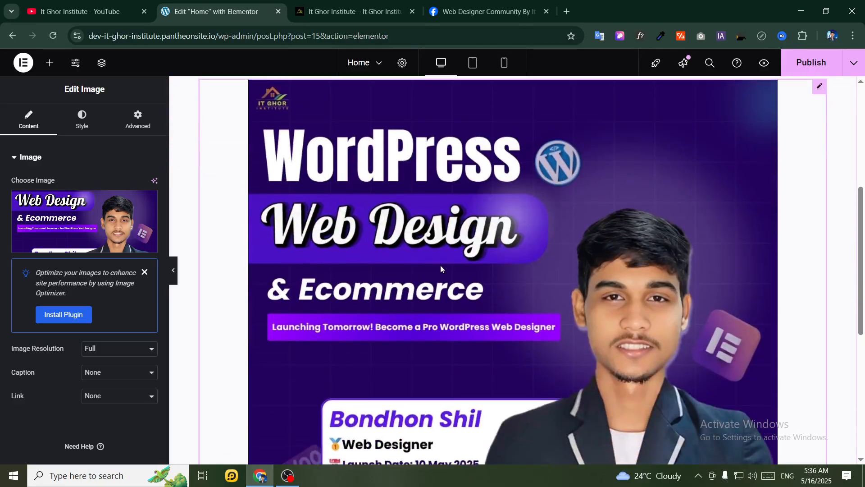
# Try the left and right alignments in the image's style settings and leave the image aligned to the center
pyautogui.click(72, 133)
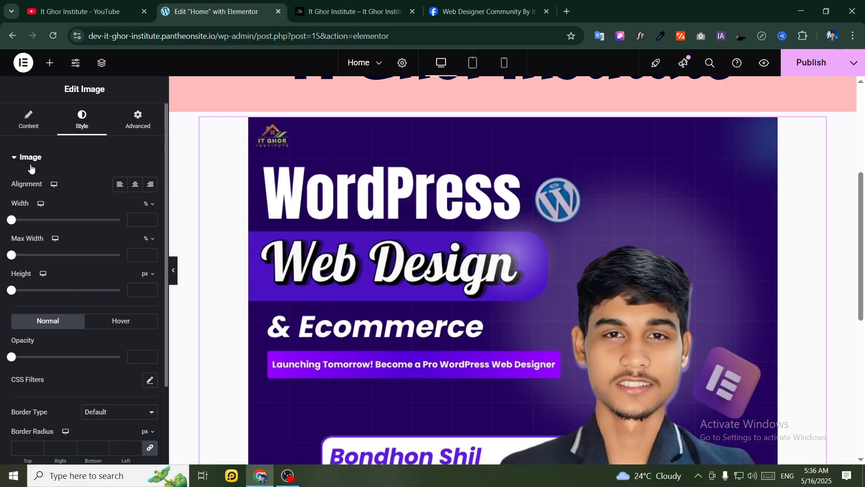
pyautogui.click(120, 185)
pyautogui.click(134, 186)
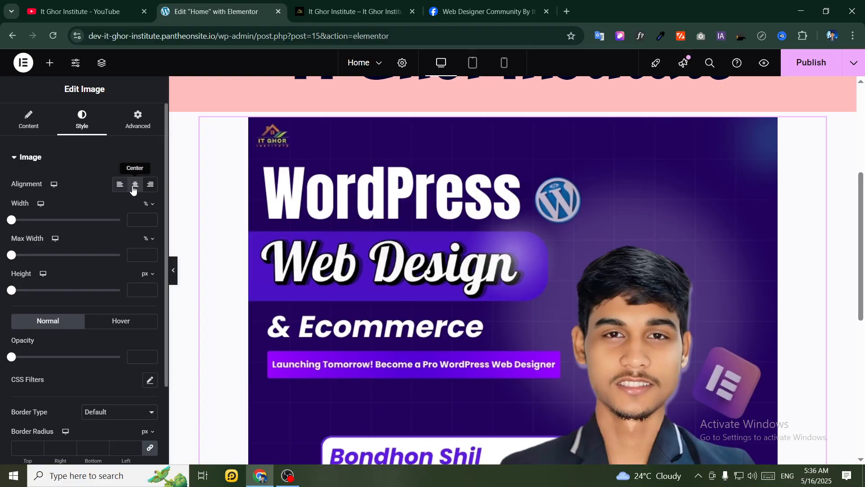
pyautogui.click(149, 186)
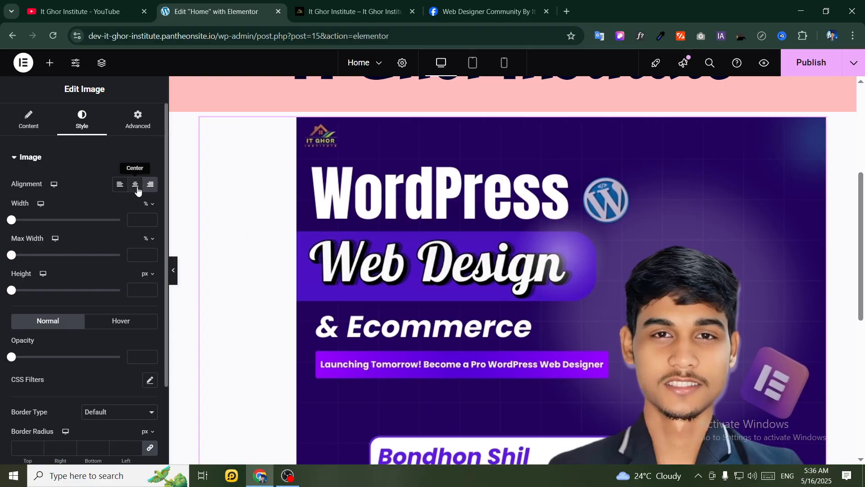
pyautogui.click(137, 190)
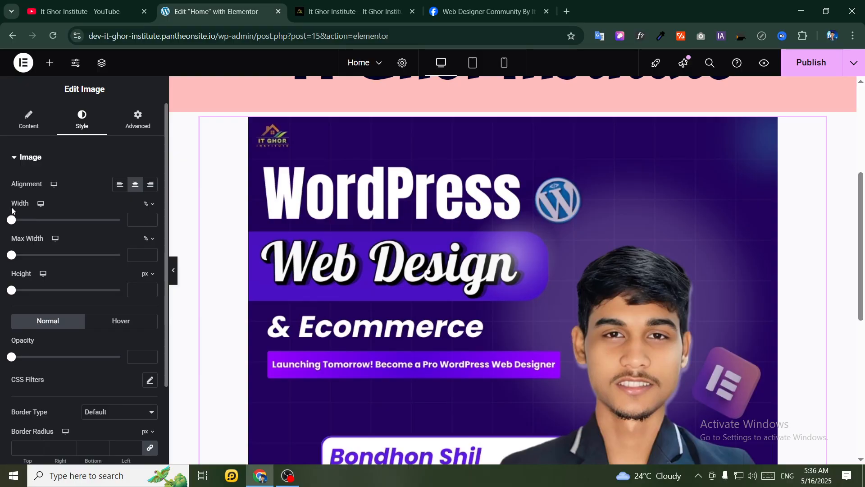
# Set the image's width to 50%
pyautogui.moveTo(12, 220); pyautogui.dragTo(53, 228)
pyautogui.scroll(2, 396, 317)
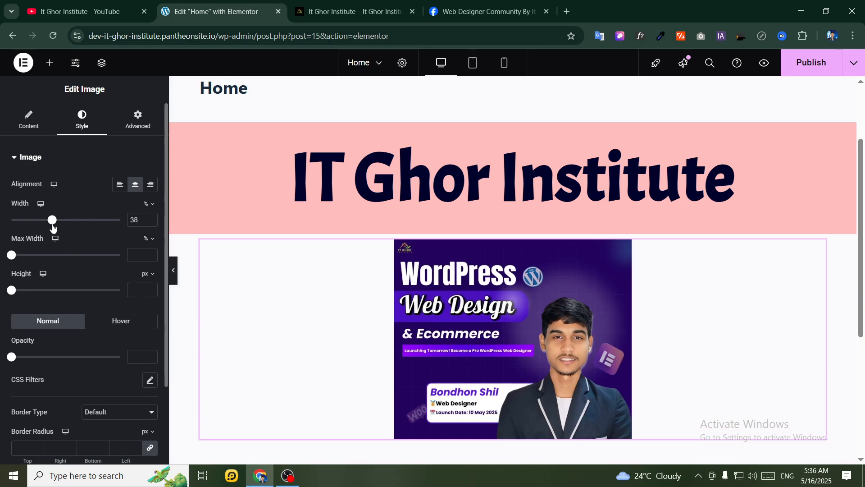
pyautogui.doubleClick(136, 219)
pyautogui.write('50')
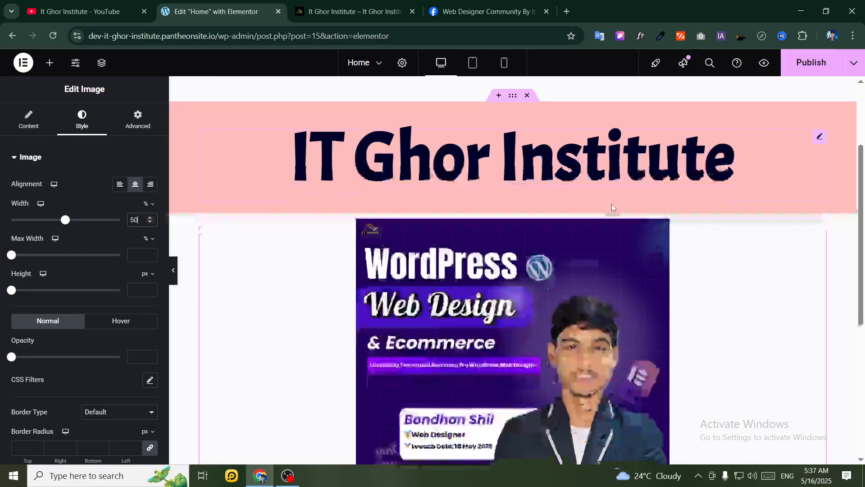
# Try a max width of 48% and a height of 468 px on the image, clearing each value
pyautogui.scroll(-2, 608, 205)
pyautogui.moveTo(10, 258); pyautogui.dragTo(63, 256)
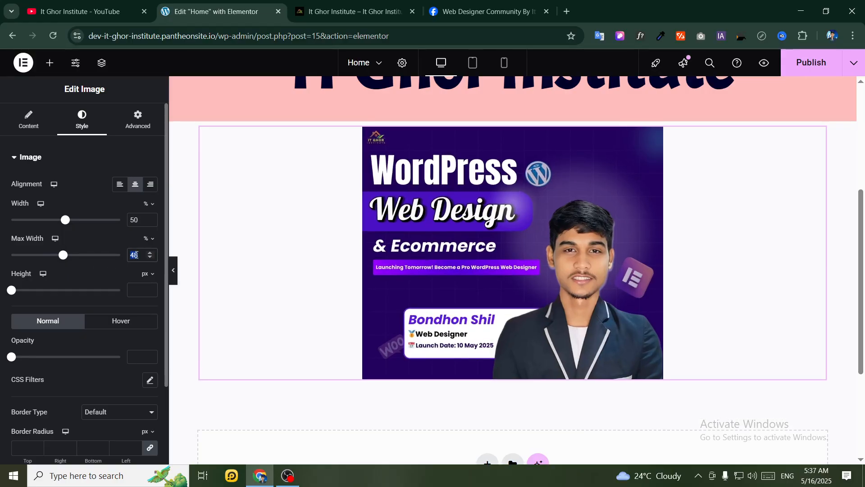
pyautogui.press('BackSpace')
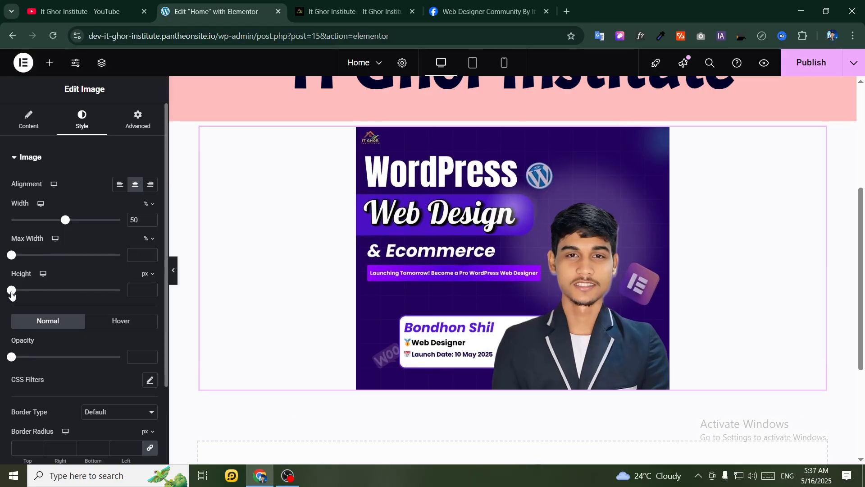
pyautogui.moveTo(11, 294); pyautogui.dragTo(117, 300)
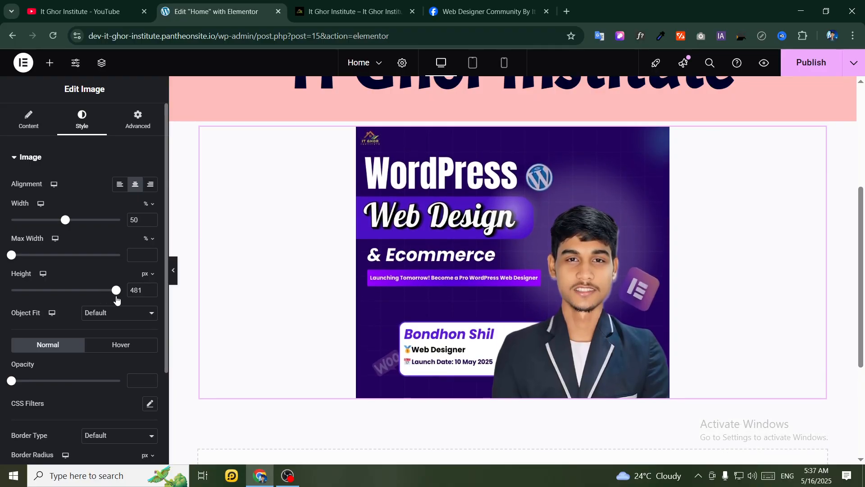
pyautogui.doubleClick(134, 291)
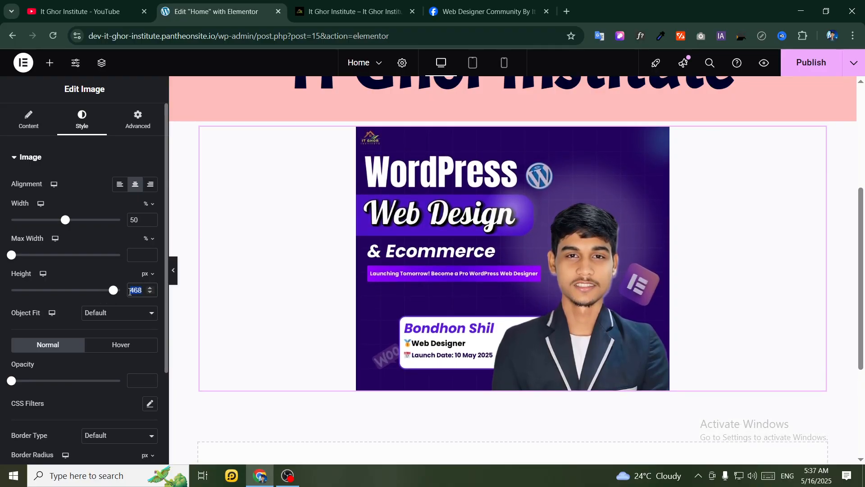
pyautogui.press('BackSpace')
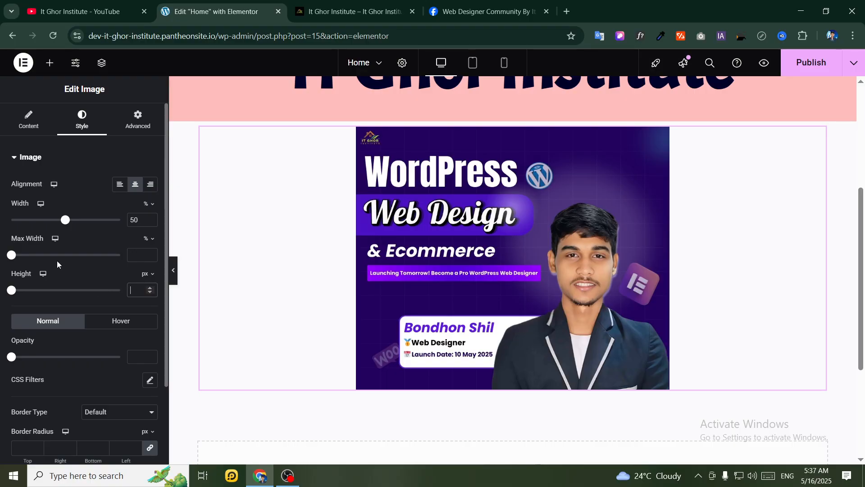
# Try opacities of 0.14 and 0.95 on the image and clear the value
pyautogui.scroll(-1, 57, 261)
pyautogui.scroll(-1, 62, 267)
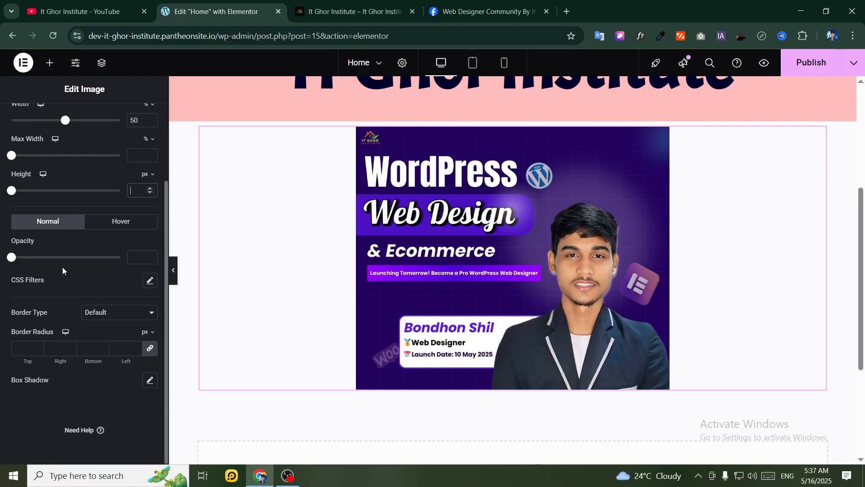
pyautogui.scroll(1, 20, 260)
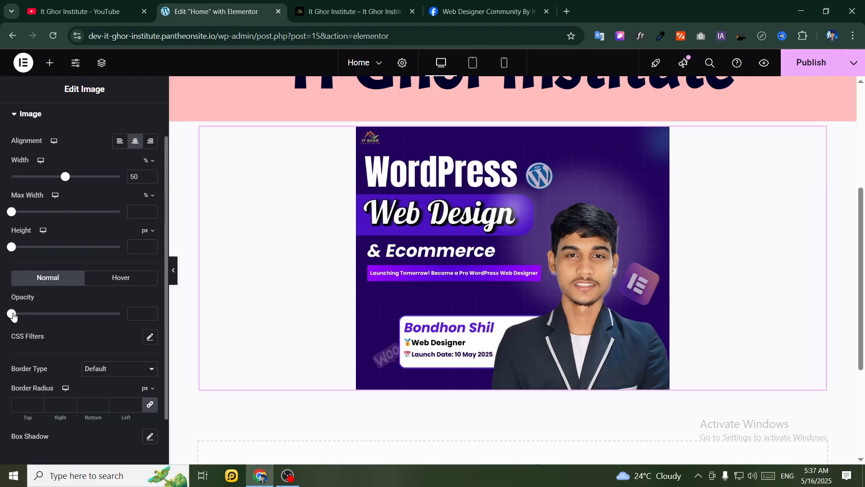
pyautogui.moveTo(13, 315)
pyautogui.mouseDown()
pyautogui.moveTo(99, 318)
pyautogui.moveTo(18, 316)
pyautogui.mouseUp()
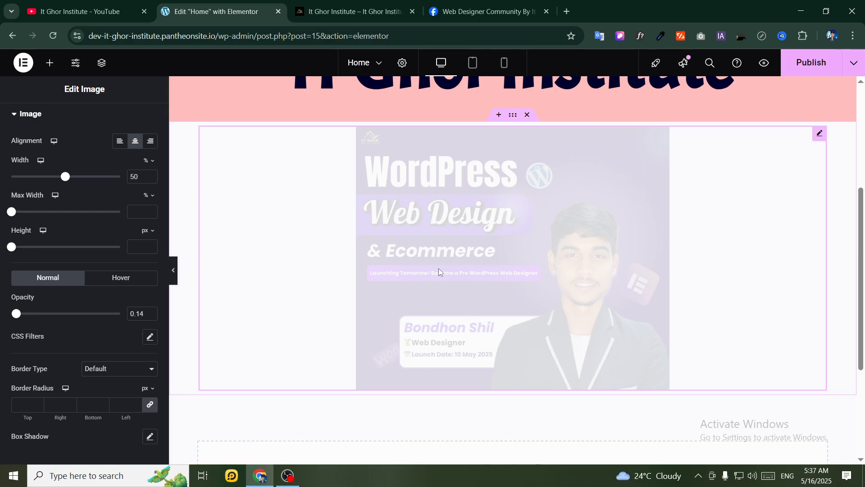
pyautogui.scroll(1, 439, 268)
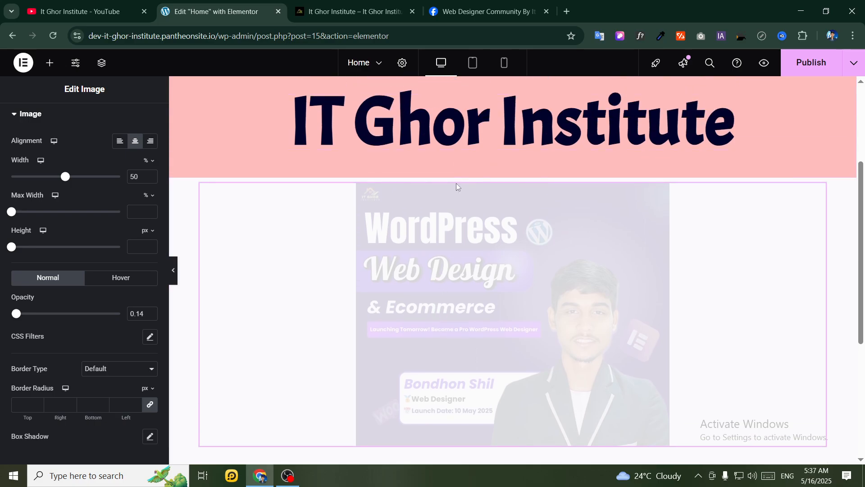
pyautogui.scroll(-1, 494, 277)
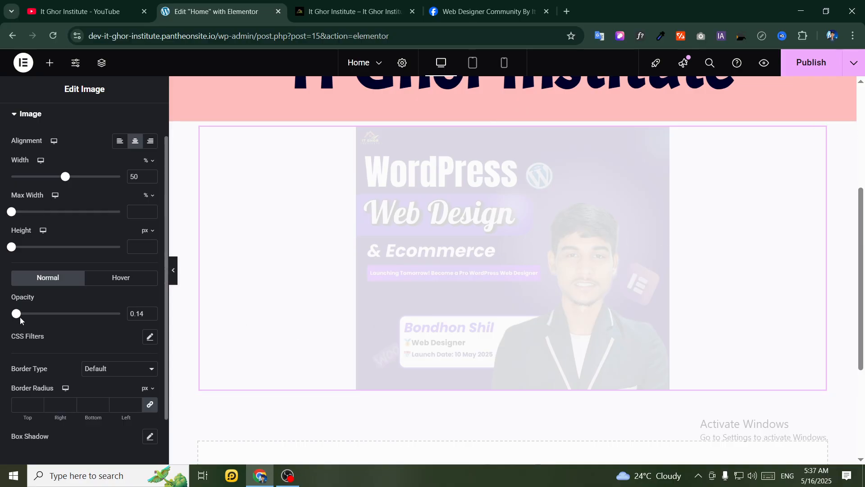
pyautogui.moveTo(16, 317); pyautogui.dragTo(116, 318)
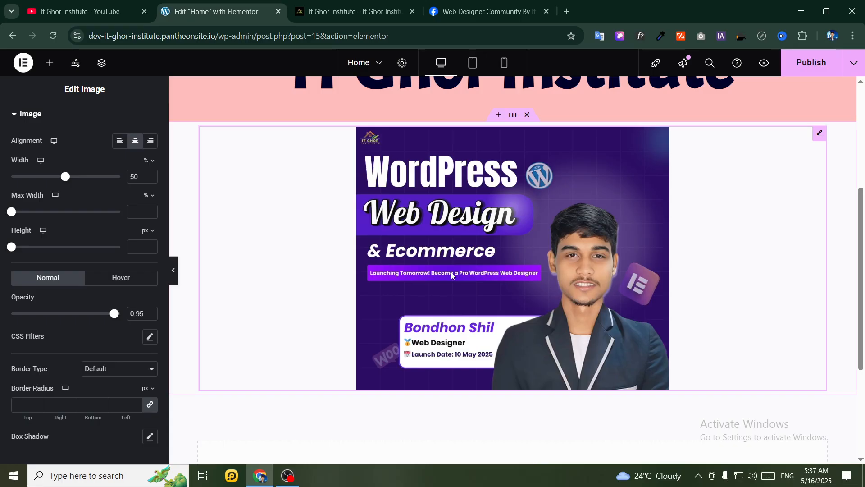
pyautogui.doubleClick(139, 317)
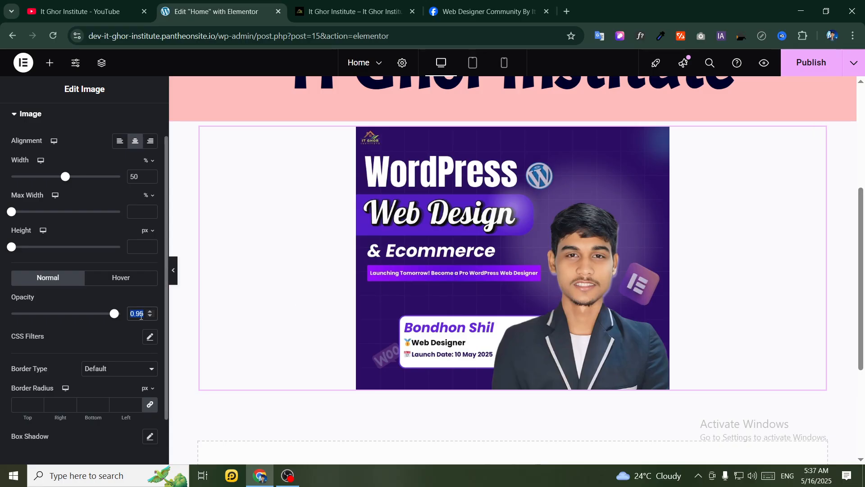
pyautogui.press('BackSpace')
# Open the choices for the image's border type
pyautogui.scroll(-1, 55, 336)
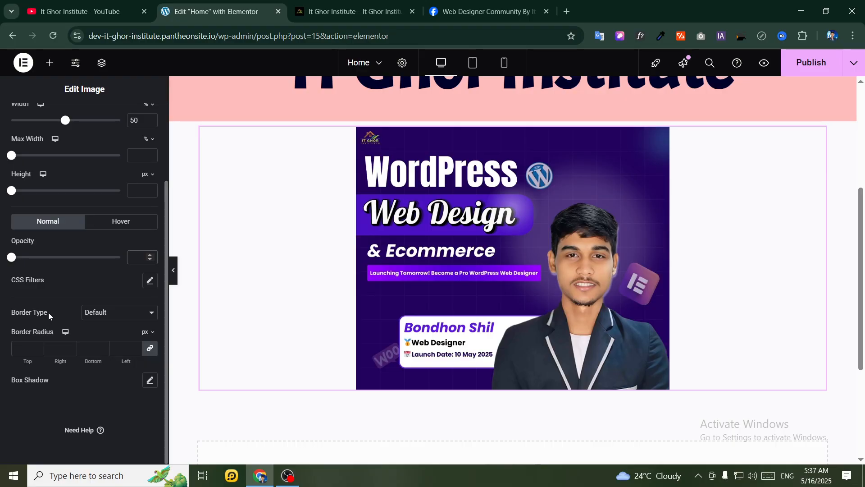
pyautogui.click(97, 311)
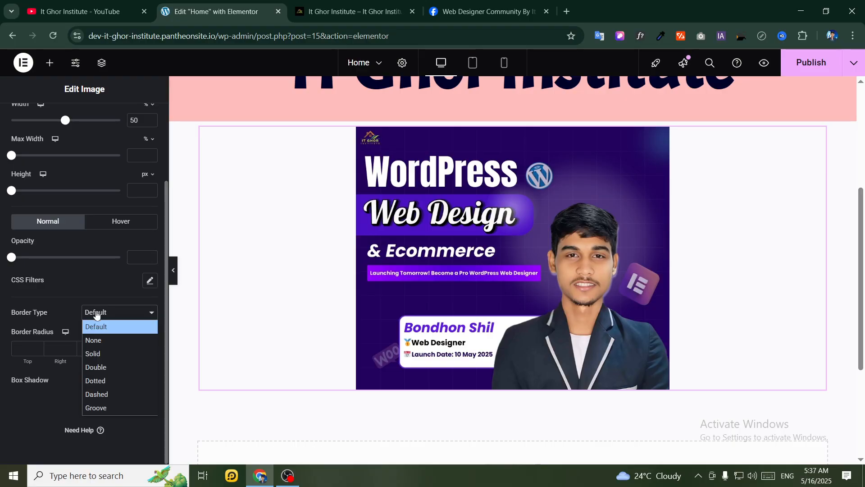
# Give the image a solid border with a width of 2 px on all sides
pyautogui.click(93, 351)
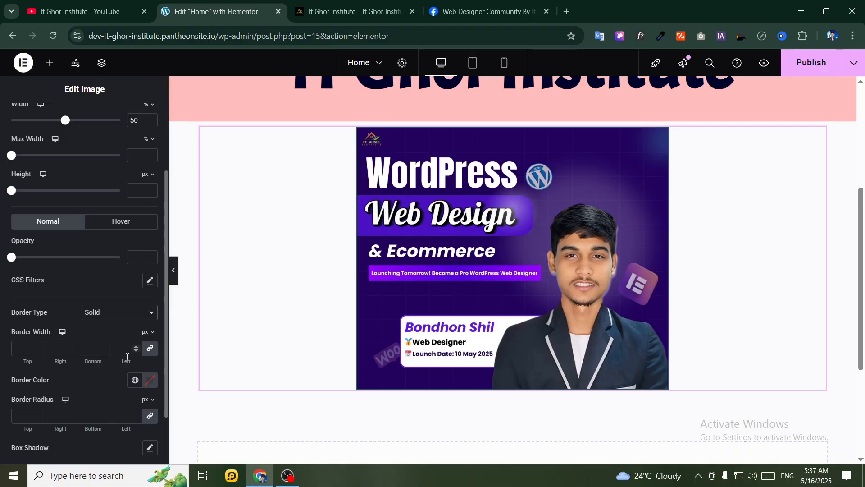
pyautogui.click(18, 350)
pyautogui.write('5')
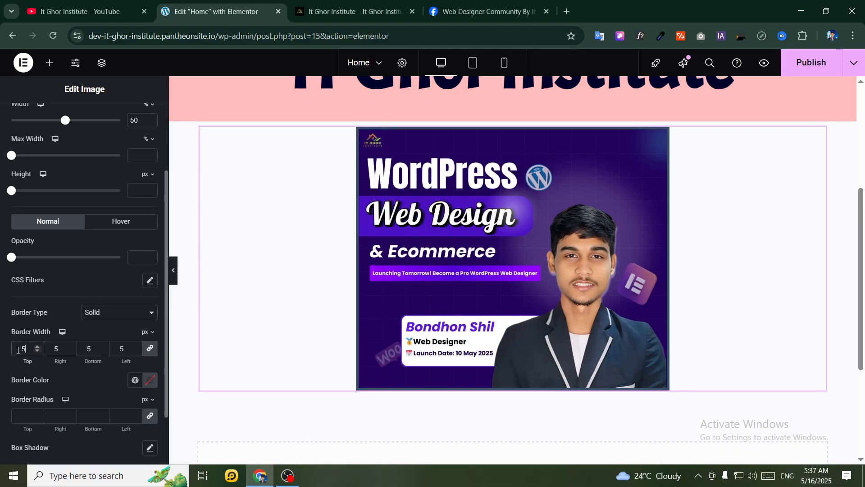
pyautogui.write('0')
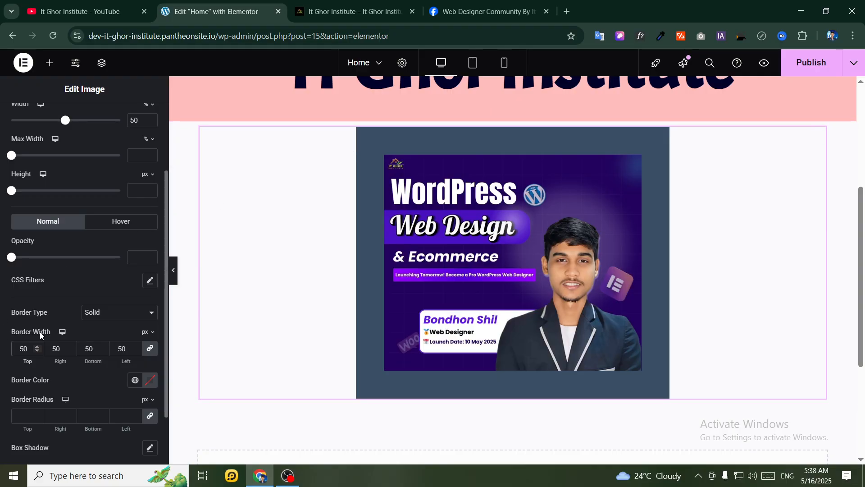
pyautogui.moveTo(32, 351); pyautogui.dragTo(0, 366)
pyautogui.write('2')
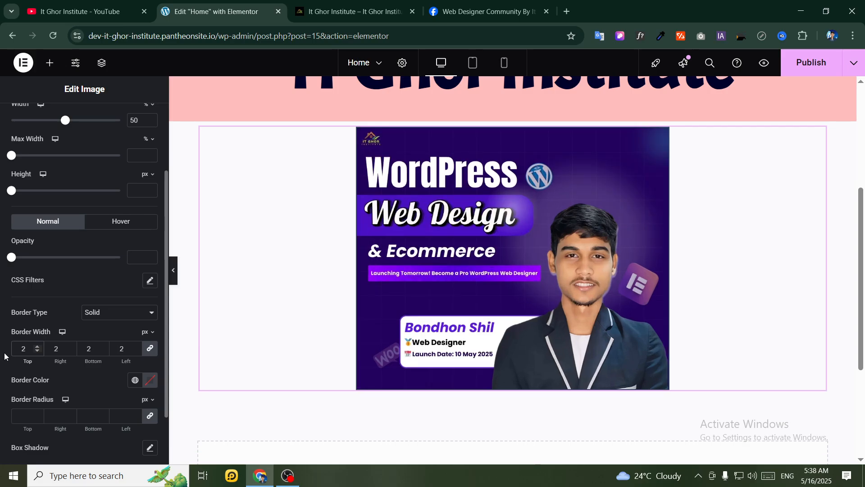
# Set the image's border color to a vivid purple
pyautogui.click(150, 380)
pyautogui.moveTo(170, 269); pyautogui.dragTo(222, 241)
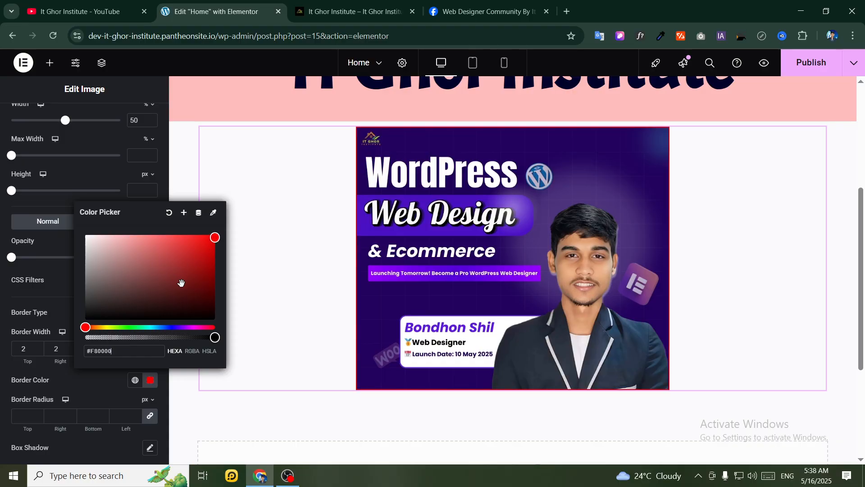
pyautogui.click(173, 326)
pyautogui.moveTo(208, 264); pyautogui.dragTo(217, 241)
pyautogui.moveTo(173, 328); pyautogui.dragTo(183, 325)
pyautogui.click(68, 398)
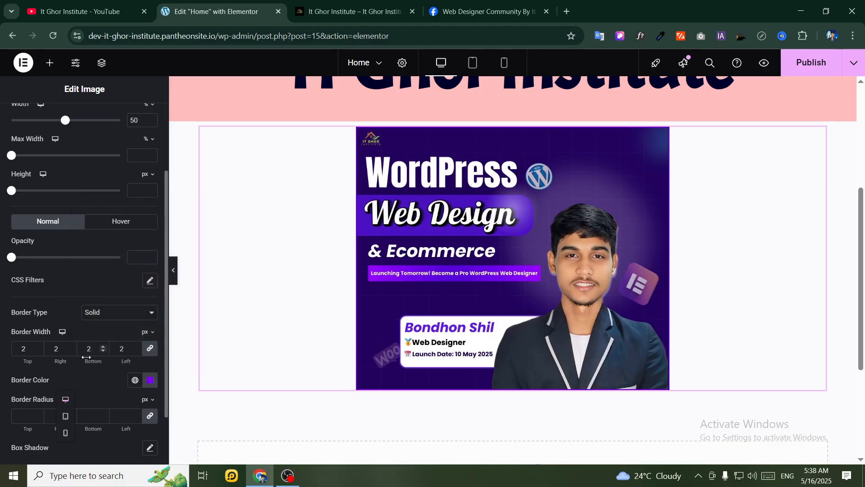
# Increase the image's border width to 15 px on all sides
pyautogui.click(136, 347)
pyautogui.click(136, 346)
pyautogui.click(135, 347)
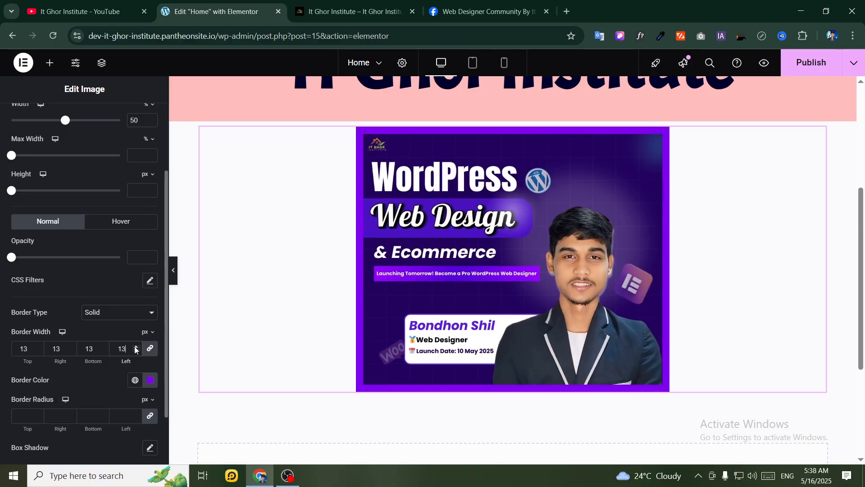
pyautogui.click(136, 346)
pyautogui.click(136, 346)
# Round the image's corners with a border radius of 20 px on all four corners
pyautogui.scroll(-2, 117, 373)
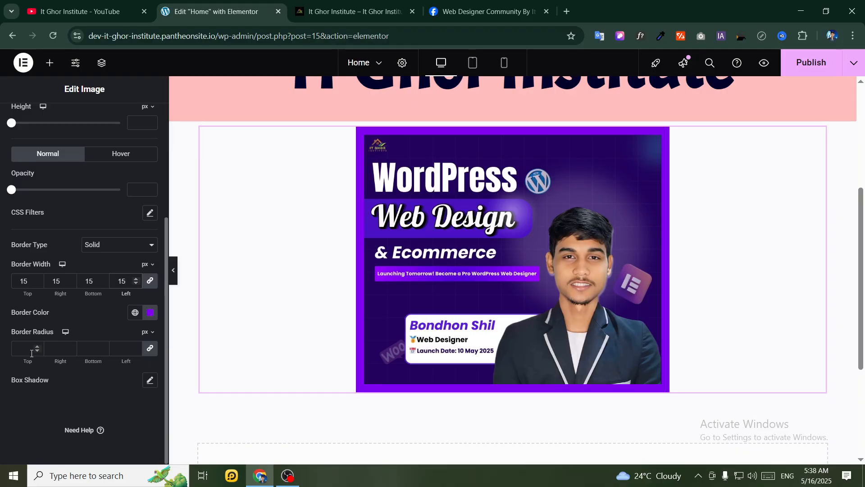
pyautogui.click(17, 351)
pyautogui.write('20')
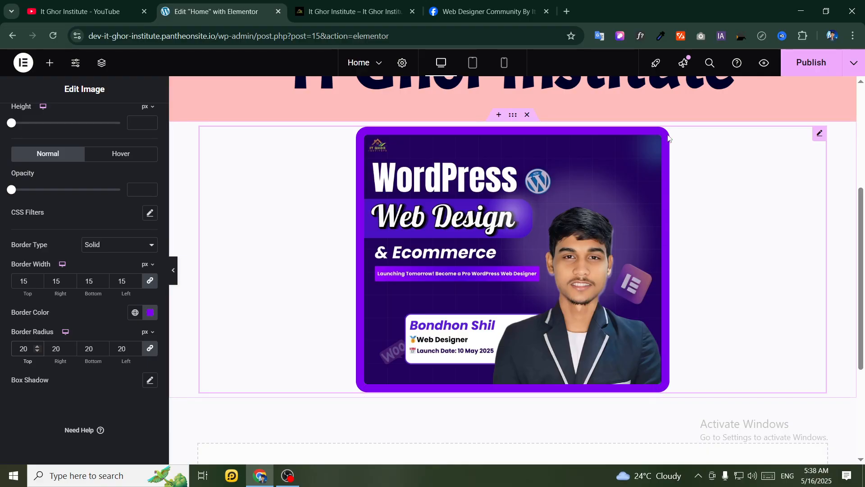
# Try a border radius of 200 px on all corners of the image and return it to 20 px
pyautogui.doubleClick(90, 349)
pyautogui.write('200')
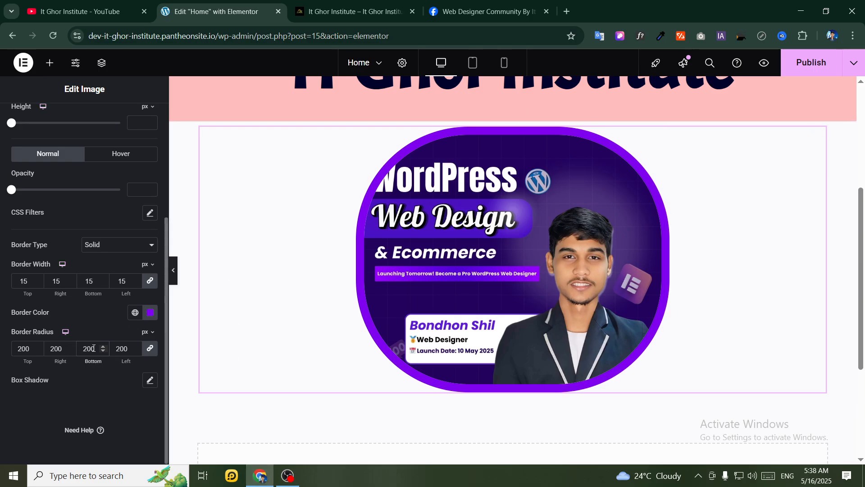
pyautogui.press('BackSpace')
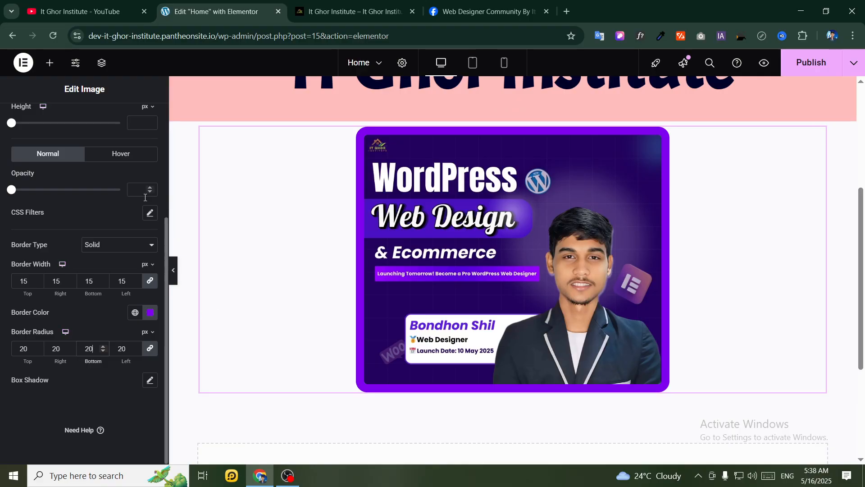
pyautogui.moveTo(127, 349); pyautogui.dragTo(108, 355)
pyautogui.click(106, 371)
# Add a box shadow to the image and raise its blur to 79
pyautogui.click(149, 383)
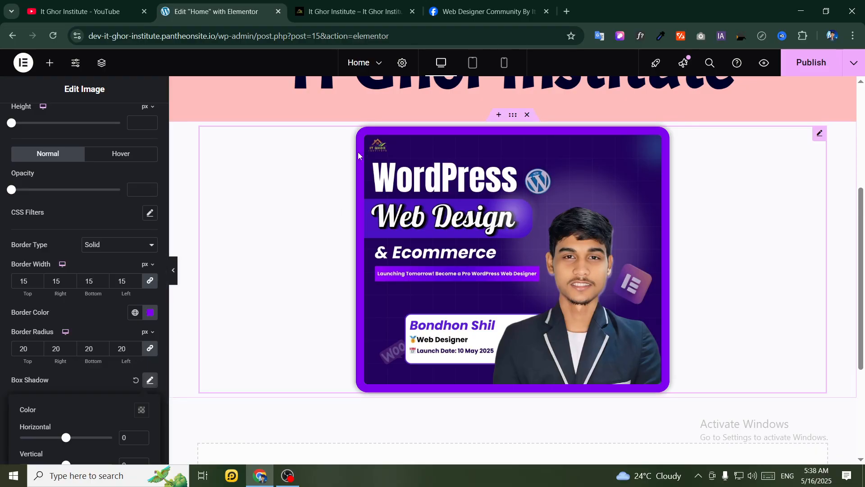
pyautogui.scroll(-1, 247, 312)
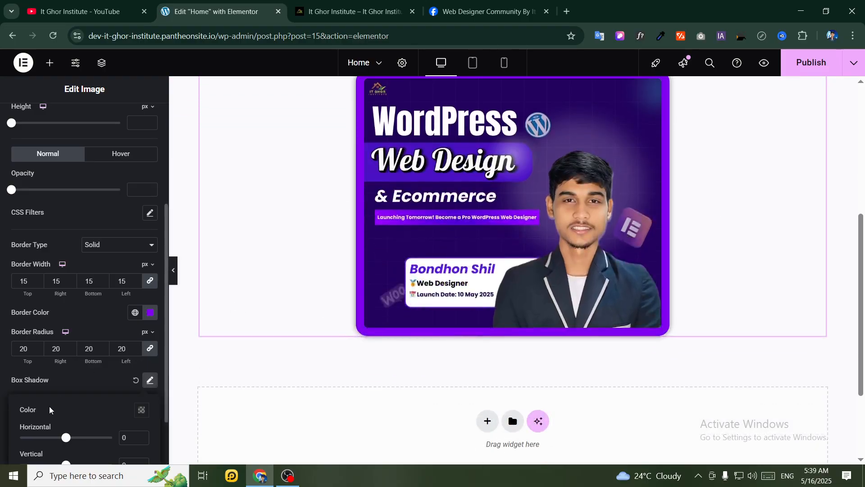
pyautogui.scroll(-2, 37, 309)
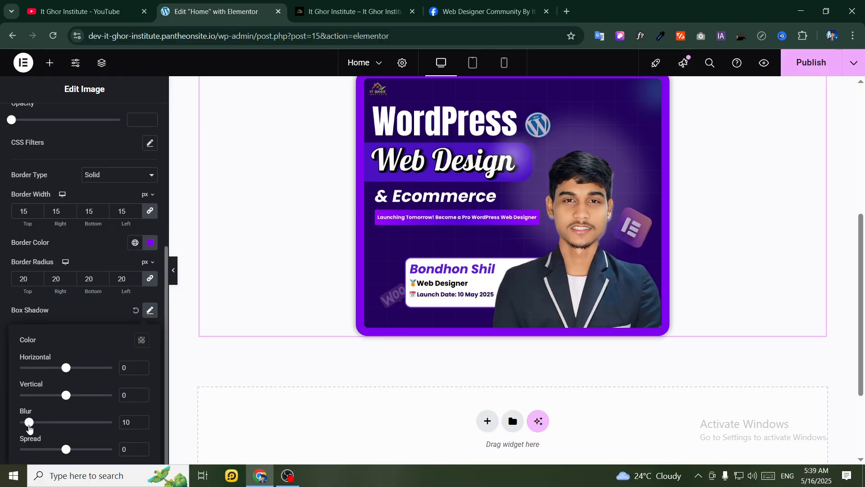
pyautogui.moveTo(30, 422); pyautogui.dragTo(93, 421)
pyautogui.scroll(3, 347, 269)
pyautogui.scroll(-2, 212, 300)
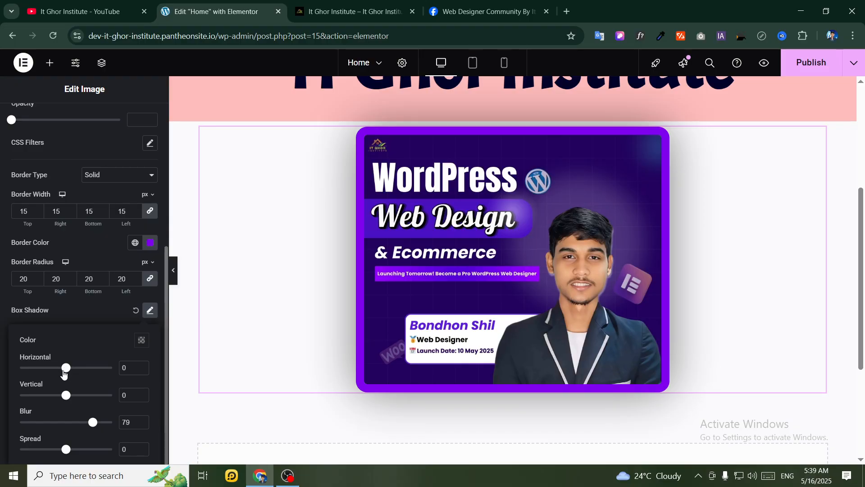
# Set the box shadow's horizontal offset to 2, vertical offset to -2 and spread to 15
pyautogui.moveTo(64, 372)
pyautogui.mouseDown()
pyautogui.moveTo(124, 365)
pyautogui.moveTo(2, 356)
pyautogui.moveTo(66, 364)
pyautogui.mouseUp()
pyautogui.moveTo(67, 395)
pyautogui.mouseDown()
pyautogui.moveTo(109, 397)
pyautogui.moveTo(16, 388)
pyautogui.moveTo(65, 395)
pyautogui.mouseUp()
pyautogui.moveTo(67, 449); pyautogui.dragTo(103, 454)
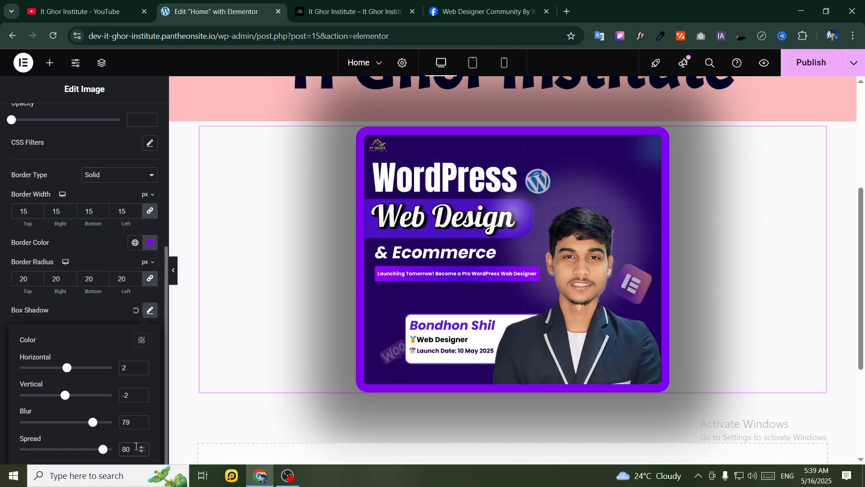
pyautogui.press('BackSpace')
pyautogui.press('BackSpace')
pyautogui.write('15')
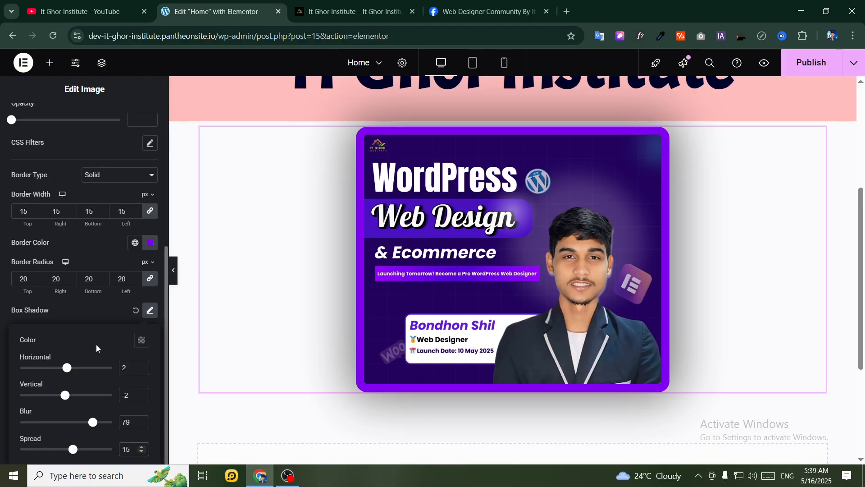
# Color the image's box shadow a semi-transparent purple, rgba(122, 3, 255, 0.45)
pyautogui.click(141, 340)
pyautogui.click(199, 196)
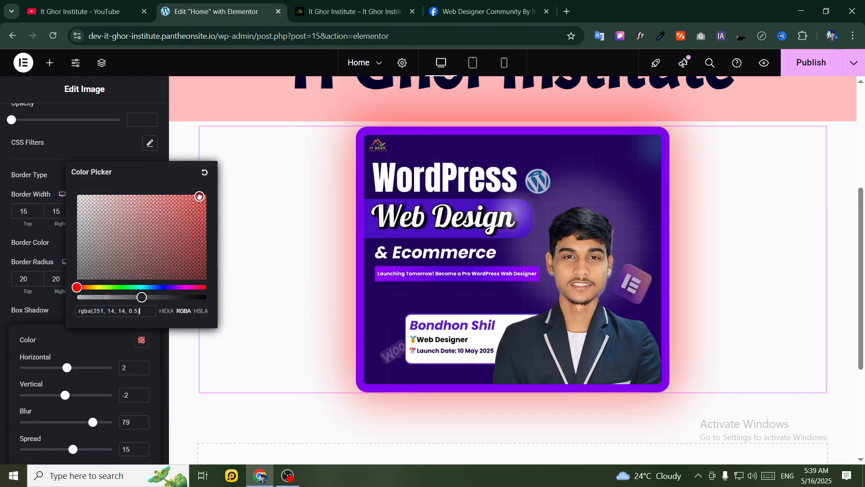
pyautogui.click(203, 246)
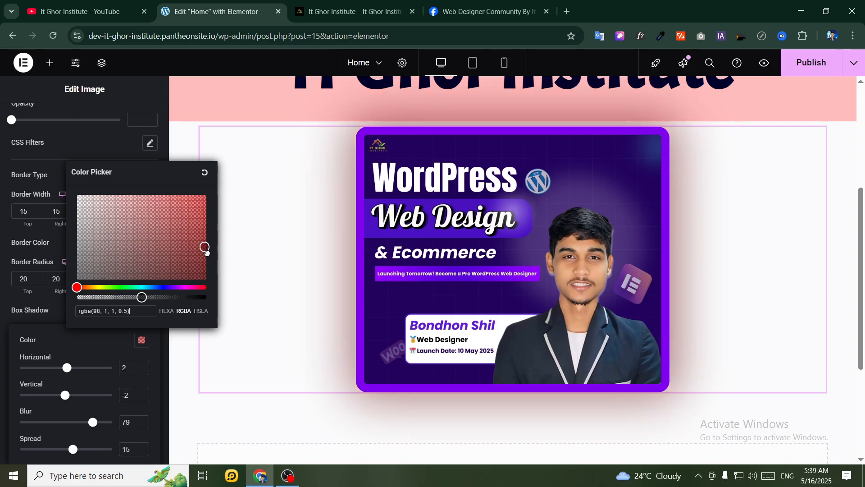
pyautogui.click(201, 223)
pyautogui.click(198, 199)
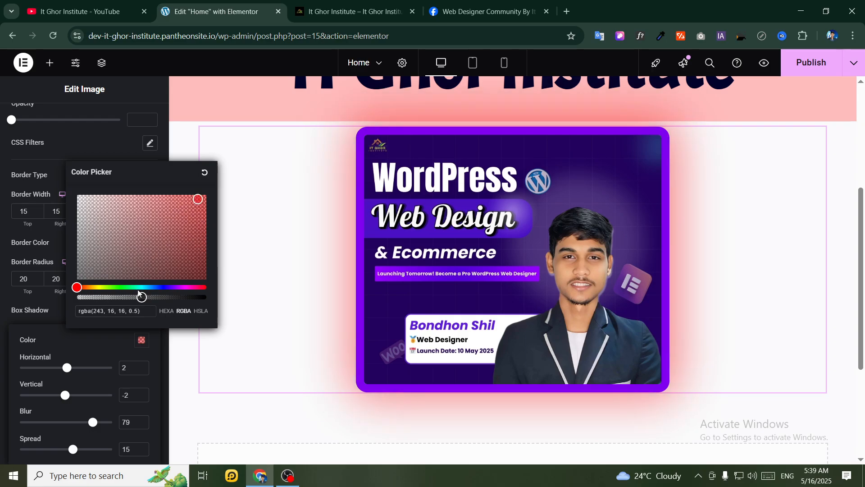
pyautogui.moveTo(144, 286); pyautogui.dragTo(174, 287)
pyautogui.click(191, 243)
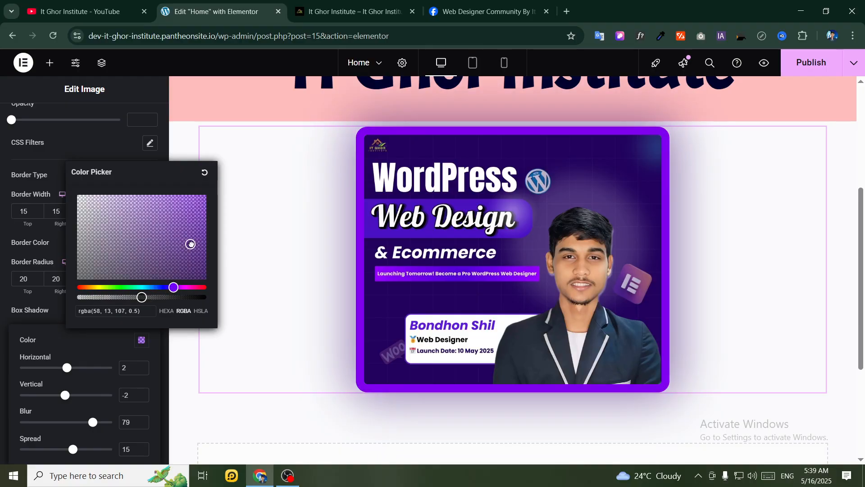
pyautogui.moveTo(191, 244); pyautogui.dragTo(205, 195)
pyautogui.moveTo(142, 297); pyautogui.dragTo(135, 297)
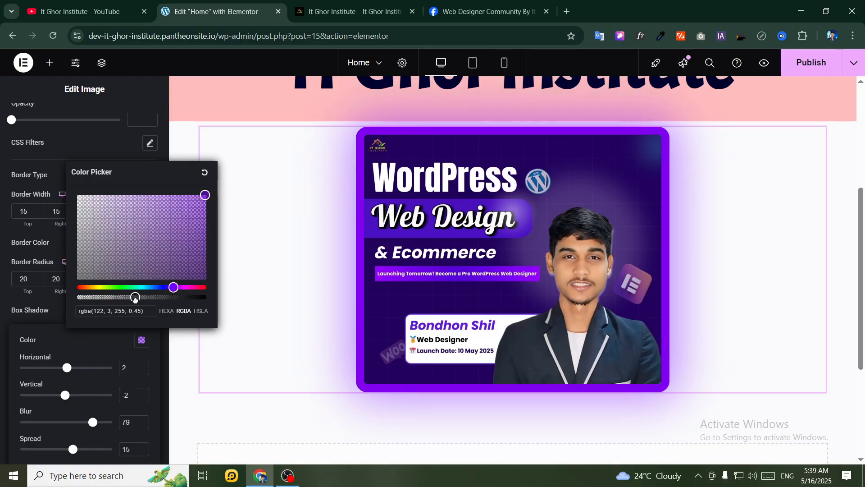
pyautogui.click(50, 310)
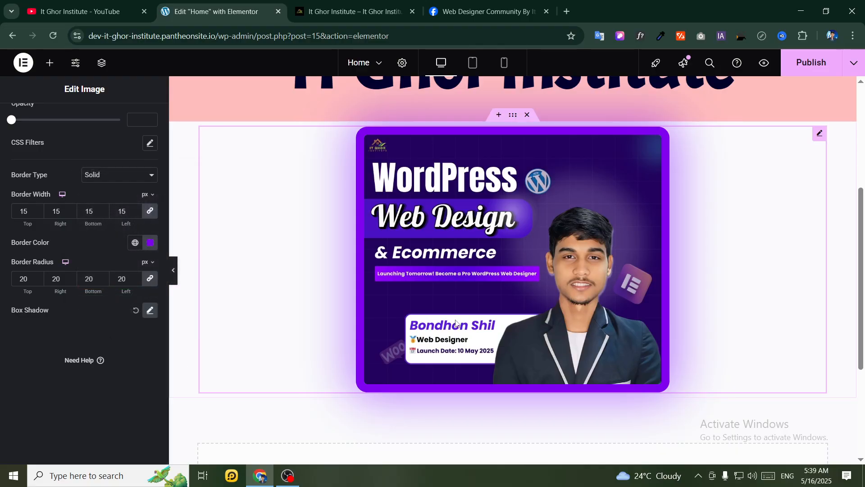
# Set the image's top and bottom margins to 50 px with right and left at 0, and save the page
pyautogui.scroll(3, 724, 248)
pyautogui.scroll(-1, 724, 248)
pyautogui.scroll(-2, 724, 248)
pyautogui.click(228, 152)
pyautogui.click(131, 124)
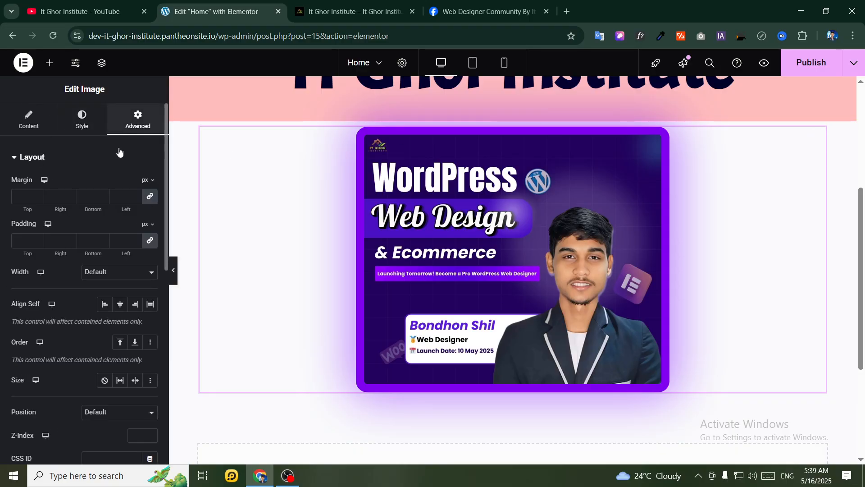
pyautogui.click(16, 196)
pyautogui.write('5')
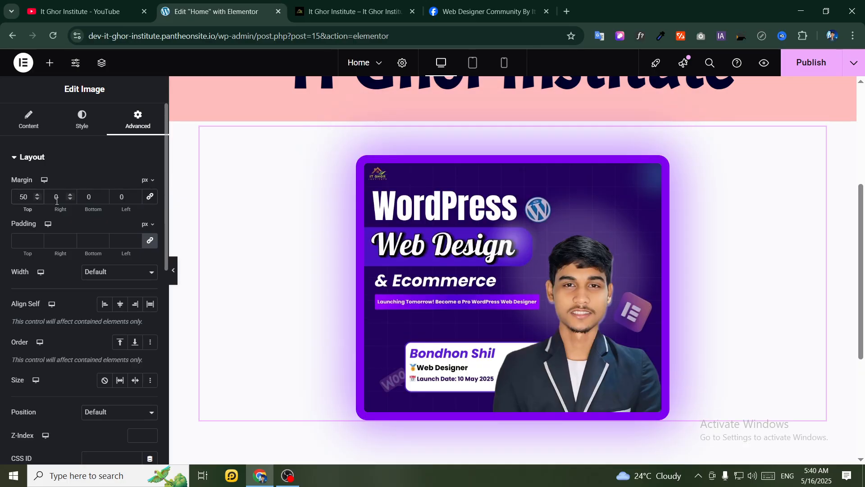
pyautogui.click(86, 196)
pyautogui.write('50')
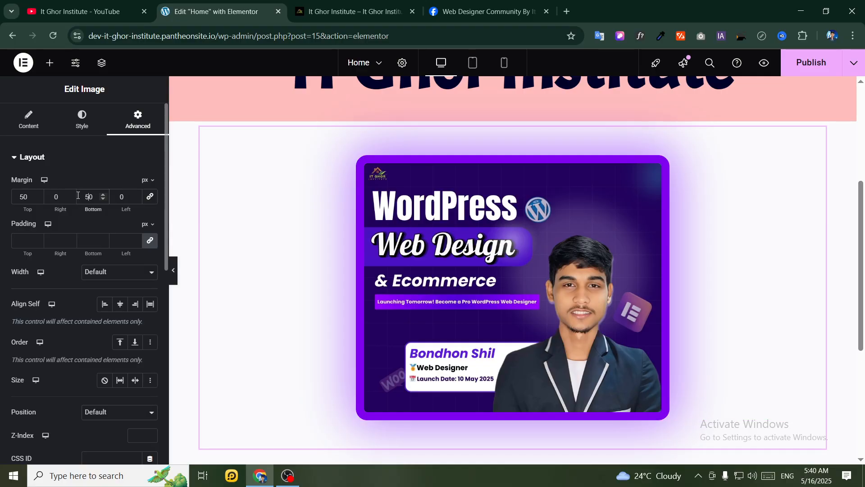
pyautogui.hotkey('ctrl', 's')
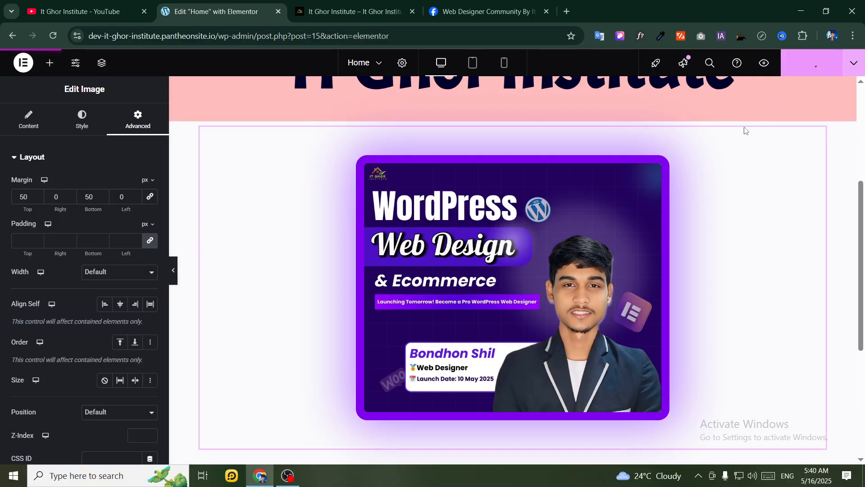
# Reload the live Home page and compare its heading band and styled image with the Elementor editor
pyautogui.click(347, 11)
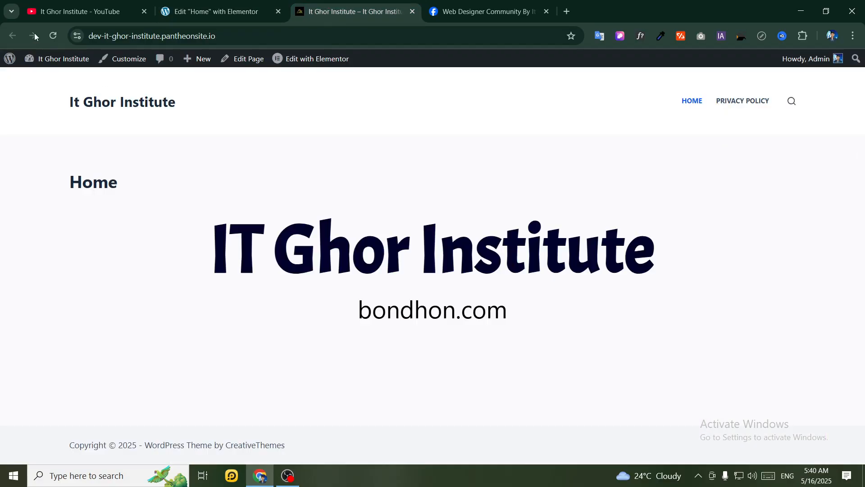
pyautogui.click(52, 35)
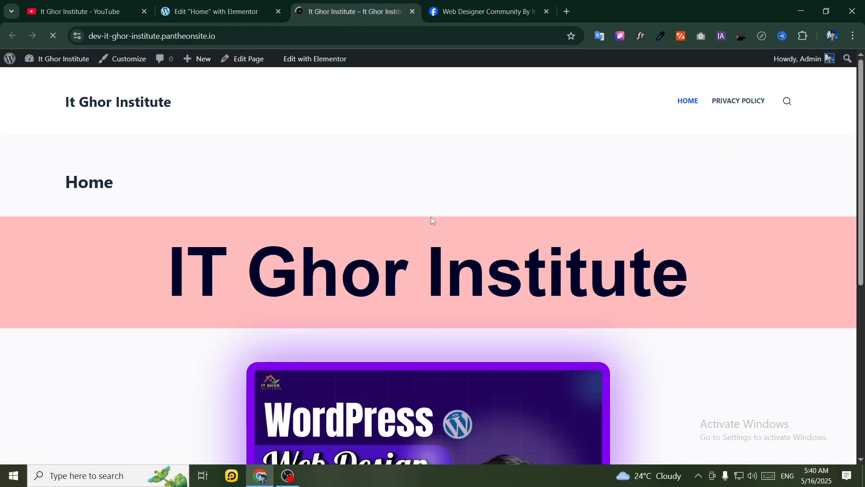
pyautogui.scroll(-5, 361, 223)
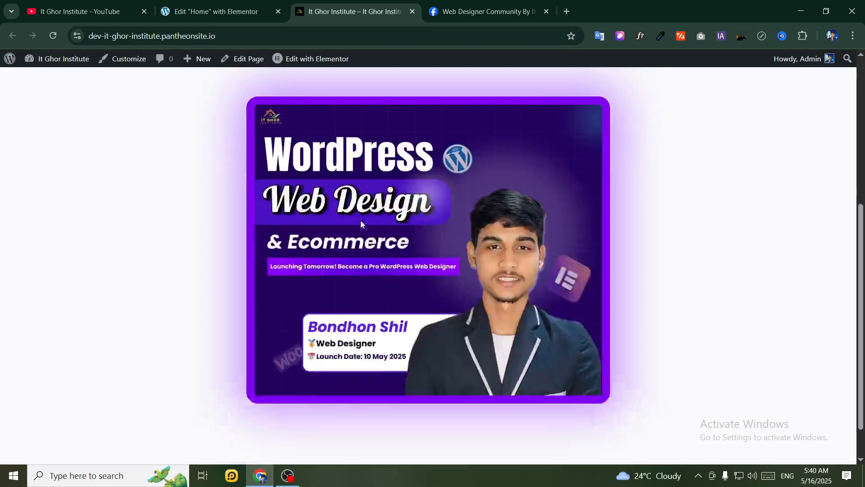
pyautogui.scroll(5, 363, 221)
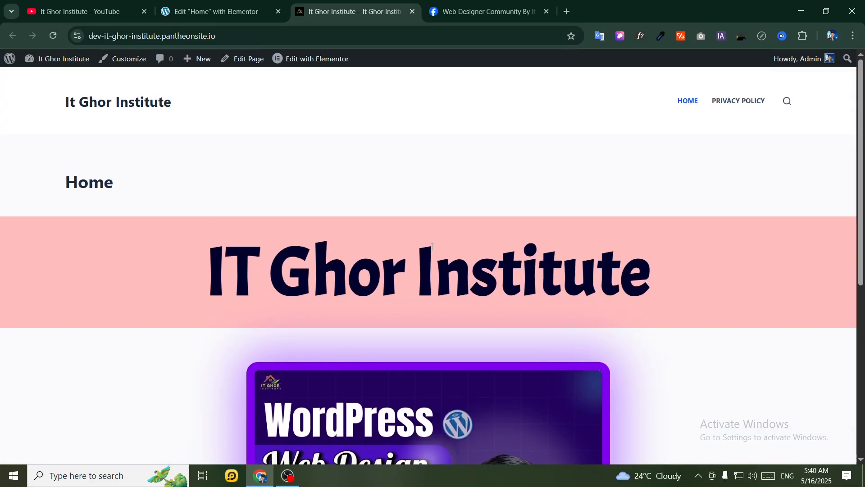
pyautogui.scroll(-2, 431, 239)
pyautogui.click(242, 6)
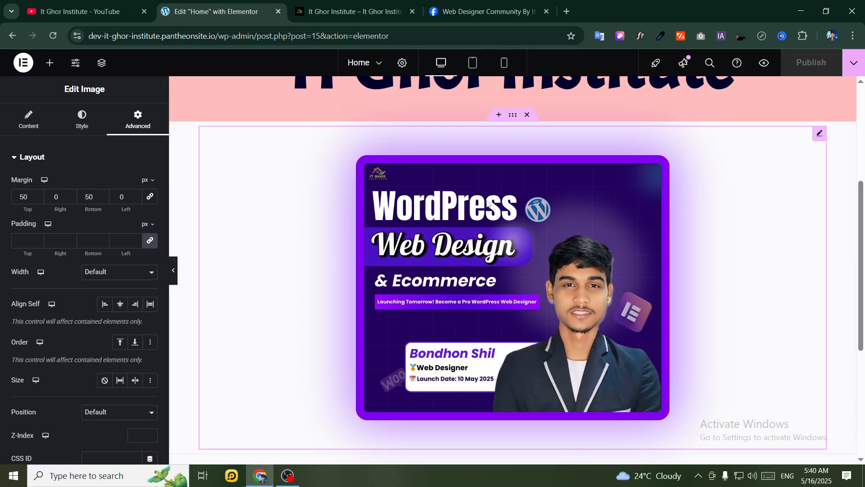
pyautogui.click(333, 5)
pyautogui.scroll(2, 419, 210)
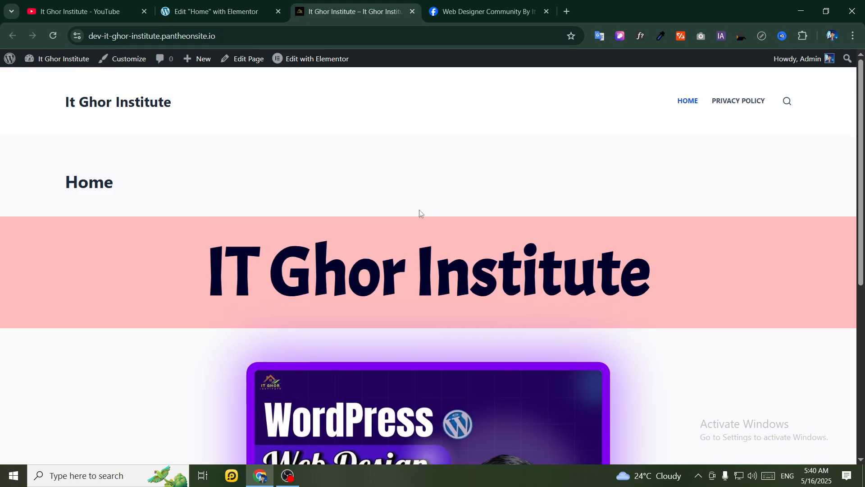
pyautogui.scroll(-2, 419, 210)
pyautogui.click(198, 11)
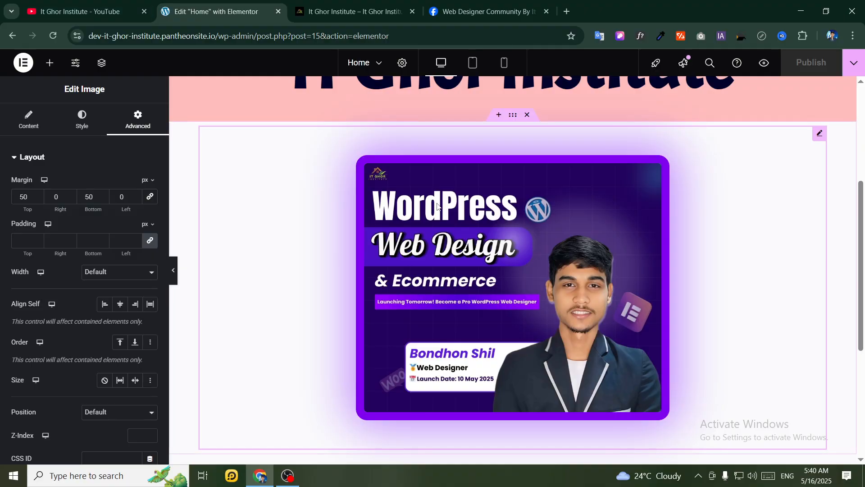
pyautogui.scroll(-3, 456, 259)
pyautogui.scroll(3, 456, 260)
pyautogui.click(288, 476)
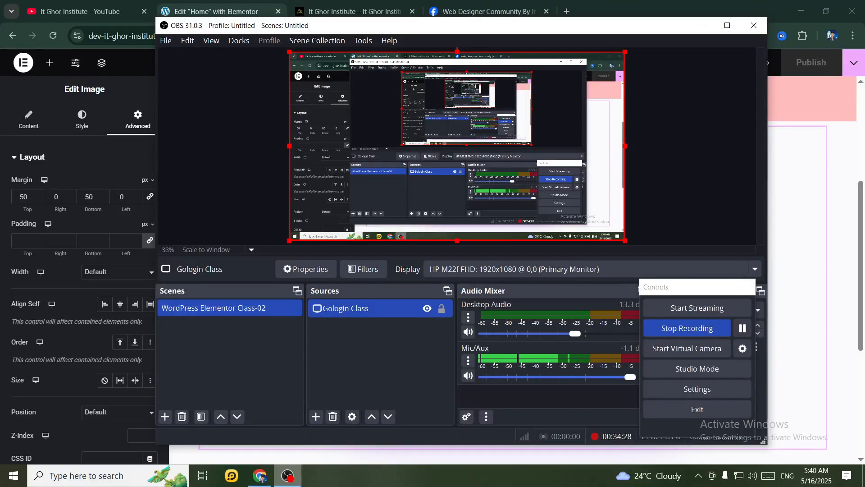
# Review the top of the live Home page and return to the image's content settings in the Elementor editor
pyautogui.click(288, 476)
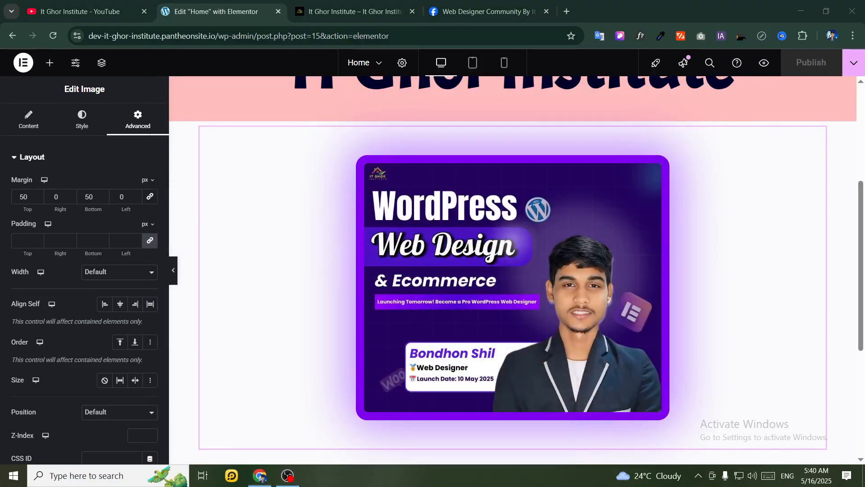
pyautogui.click(343, 4)
pyautogui.scroll(3, 435, 238)
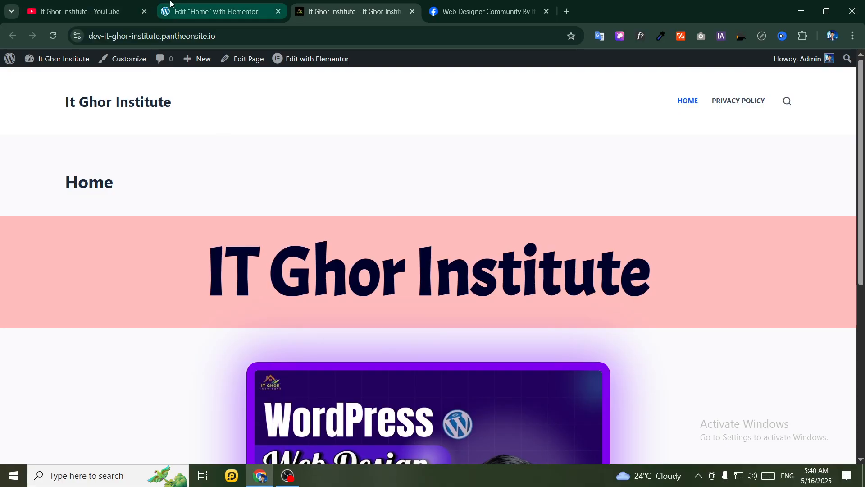
pyautogui.click(215, 11)
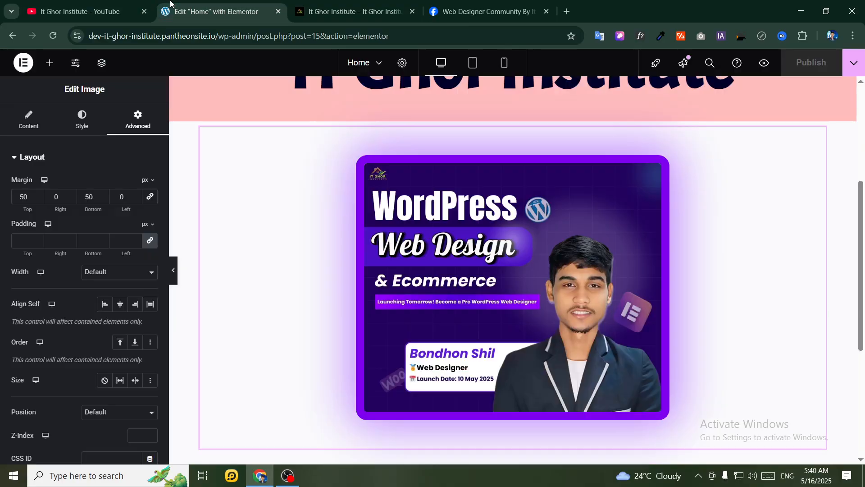
pyautogui.click(29, 120)
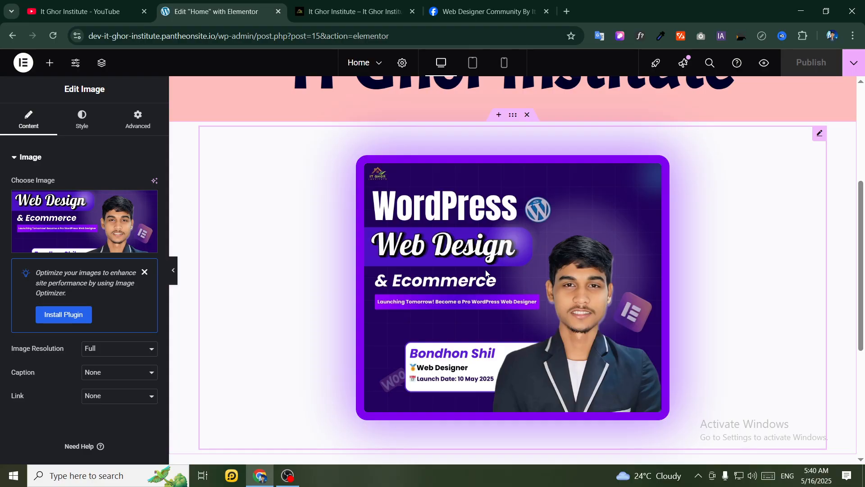
# Browse the available Elementor widgets and examine the Home page layout from the heading down to the empty area below the image
pyautogui.click(50, 63)
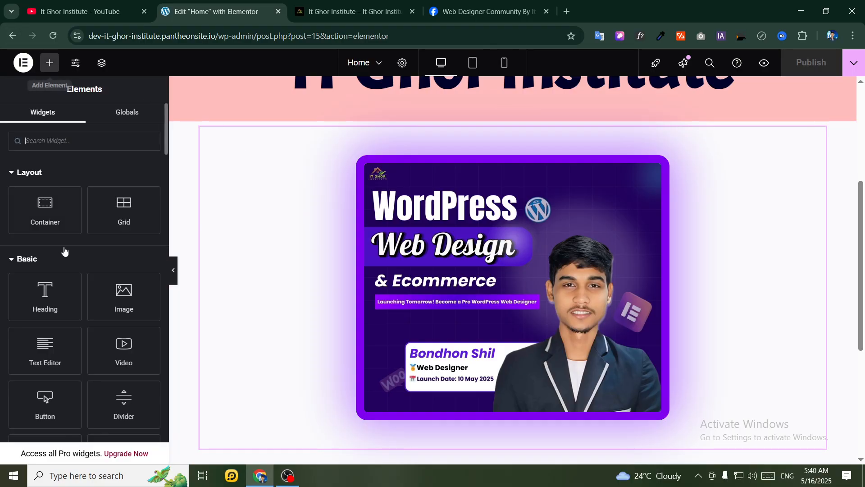
pyautogui.scroll(-10, 64, 245)
pyautogui.scroll(5, 95, 234)
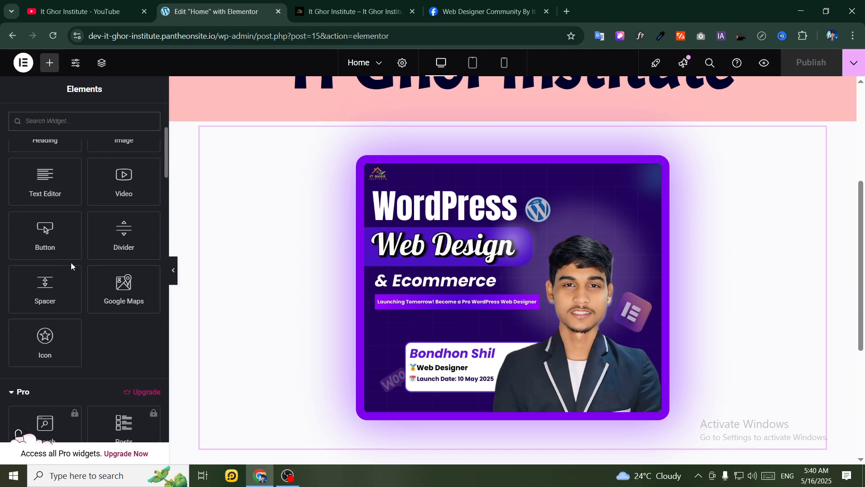
pyautogui.scroll(5, 98, 250)
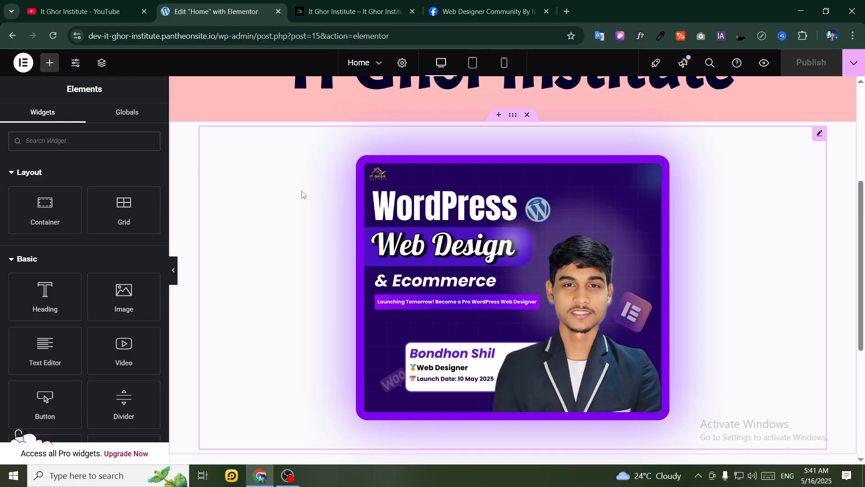
pyautogui.scroll(-2, 310, 191)
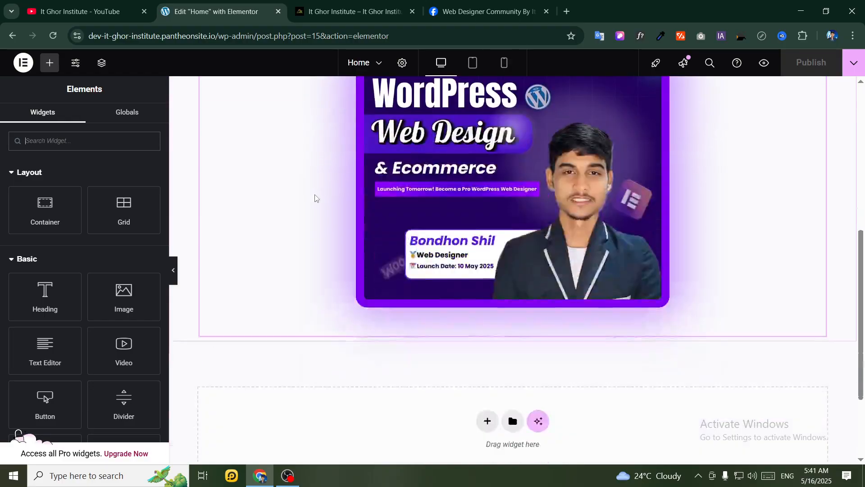
pyautogui.scroll(3, 422, 323)
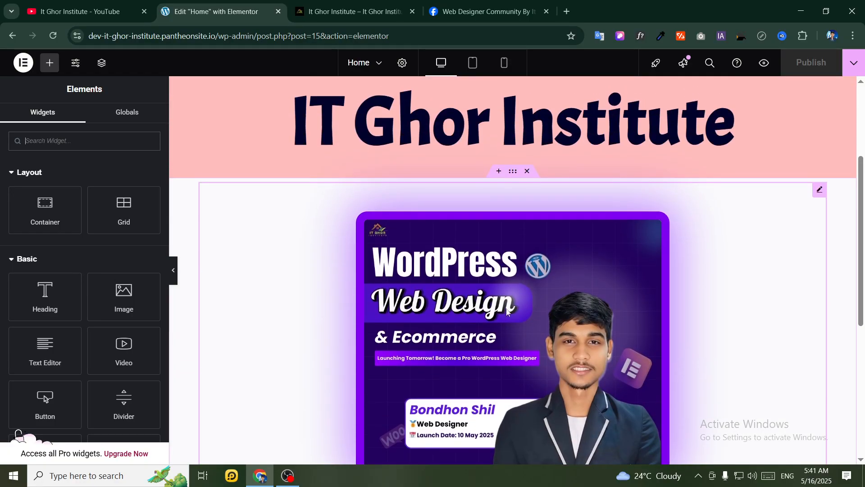
pyautogui.scroll(-4, 453, 277)
pyautogui.scroll(-1, 484, 333)
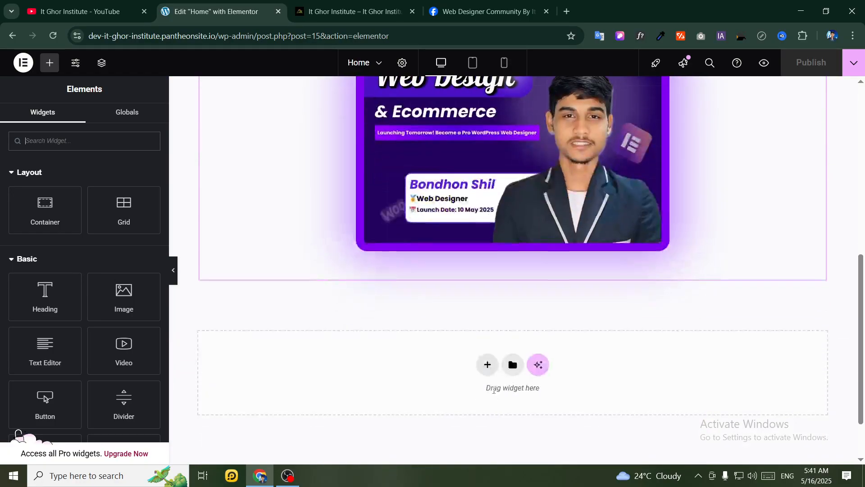
pyautogui.scroll(2, 483, 366)
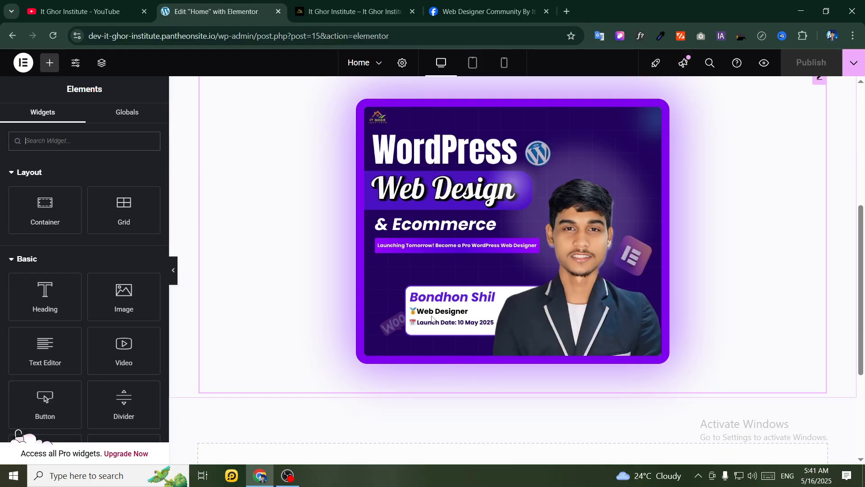
pyautogui.scroll(4, 438, 339)
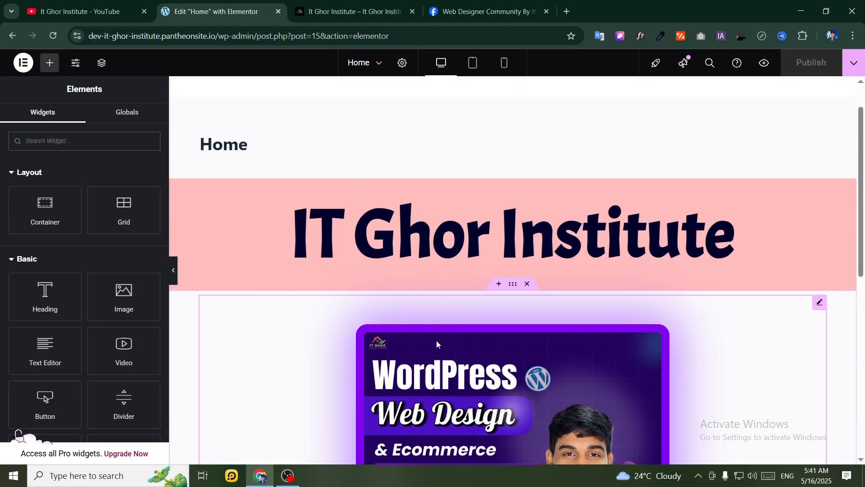
pyautogui.scroll(-2, 495, 264)
pyautogui.scroll(-3, 495, 263)
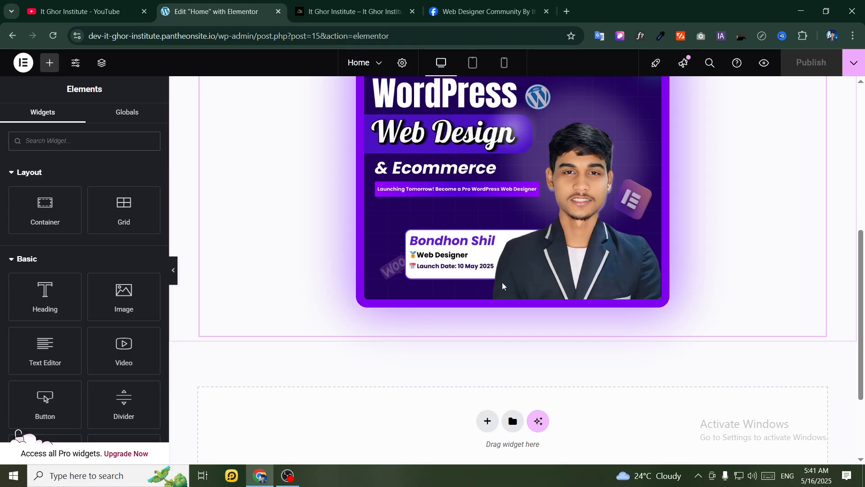
pyautogui.scroll(-1, 415, 286)
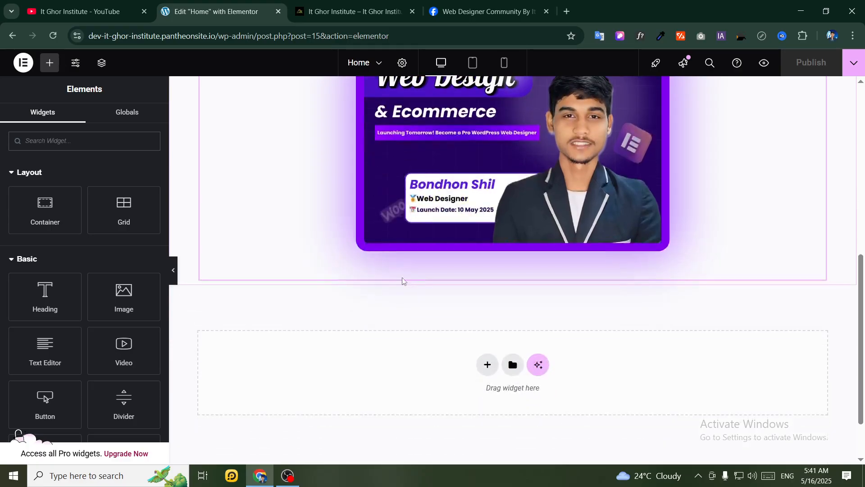
# Add a Video widget directly below the styled image
pyautogui.scroll(-1, 135, 284)
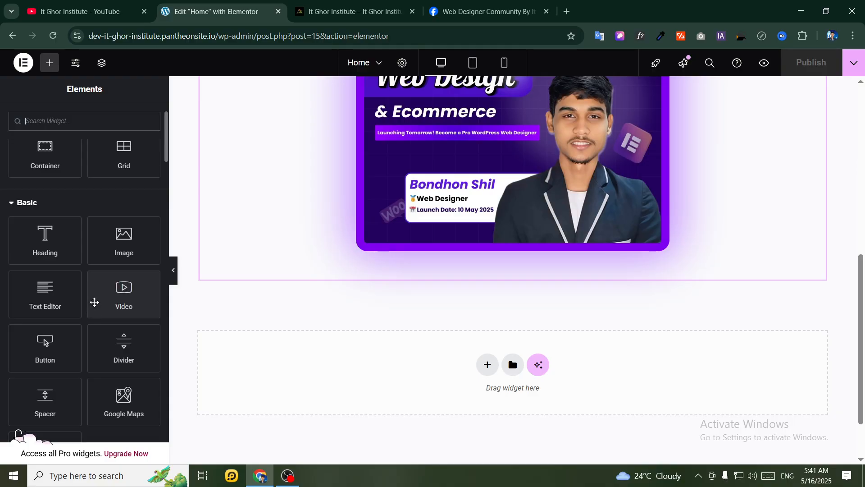
pyautogui.moveTo(120, 297)
pyautogui.mouseDown()
pyautogui.moveTo(134, 303)
pyautogui.moveTo(124, 294)
pyautogui.mouseUp()
pyautogui.moveTo(115, 286); pyautogui.dragTo(491, 248)
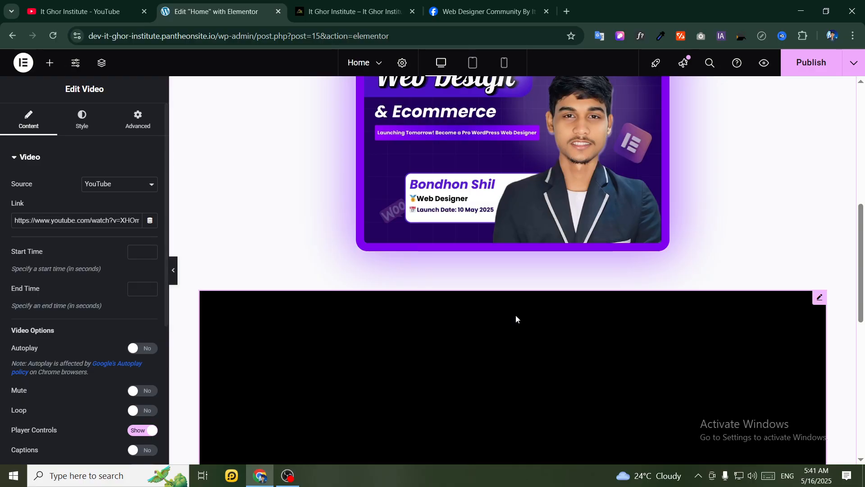
pyautogui.scroll(2, 480, 295)
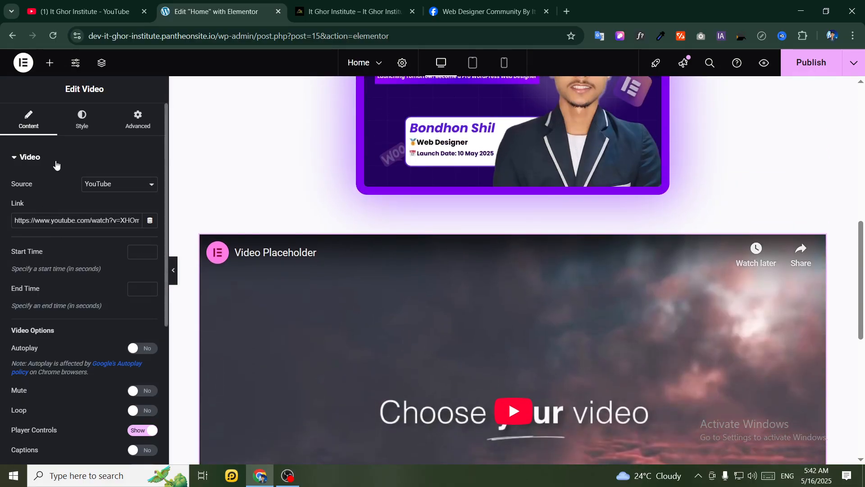
# Try the 4:3, 1:1 and 9:16 aspect ratios on the video widget
pyautogui.click(81, 120)
pyautogui.click(100, 187)
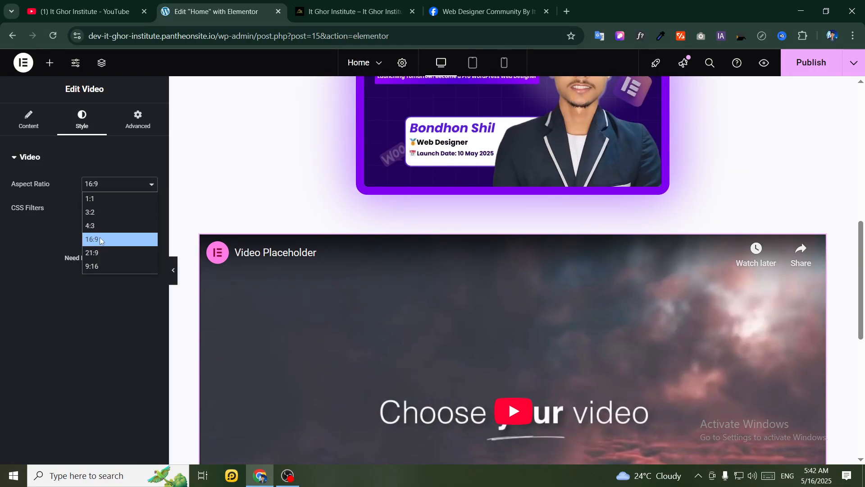
pyautogui.click(93, 228)
pyautogui.click(100, 185)
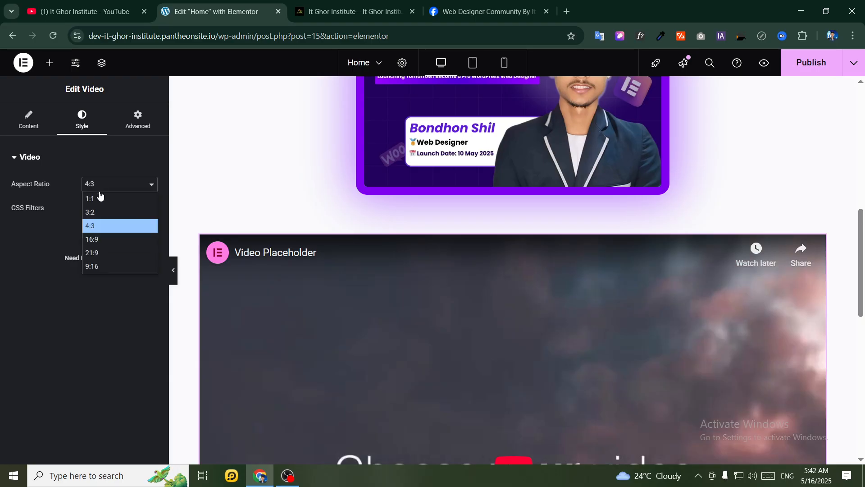
pyautogui.click(97, 198)
pyautogui.click(98, 184)
pyautogui.click(99, 212)
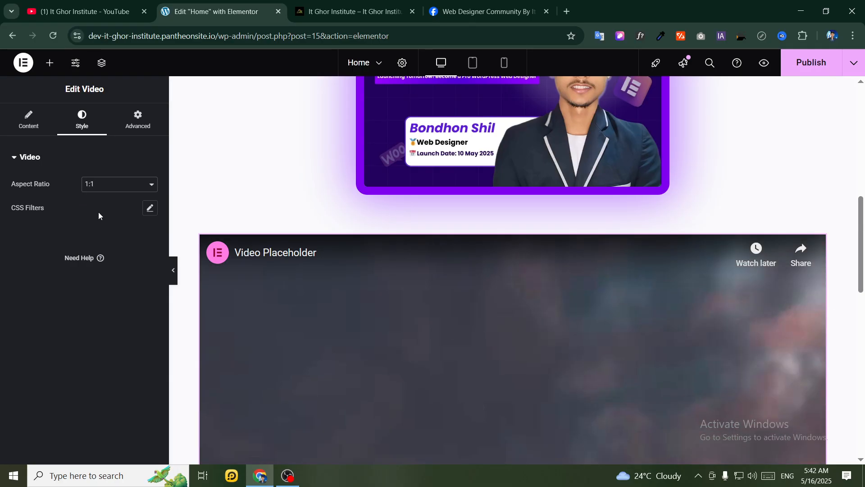
pyautogui.click(101, 185)
pyautogui.click(91, 265)
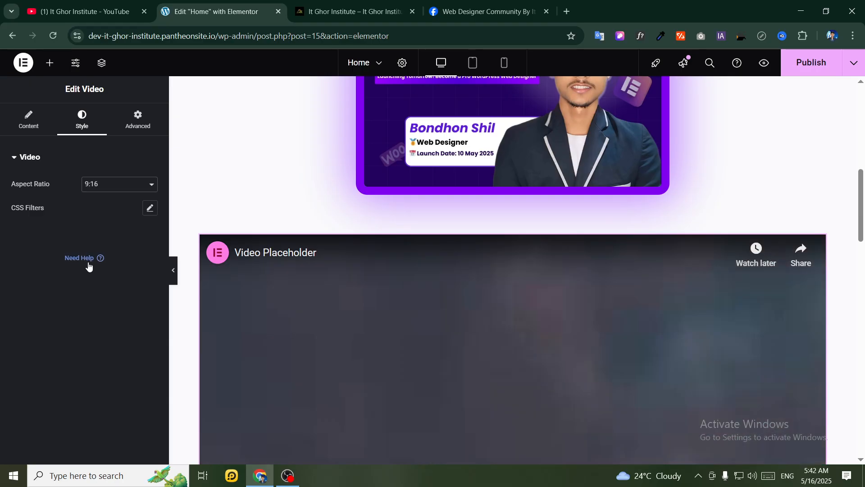
# Set the video's aspect ratio to 21:9 and look through its content options
pyautogui.click(95, 185)
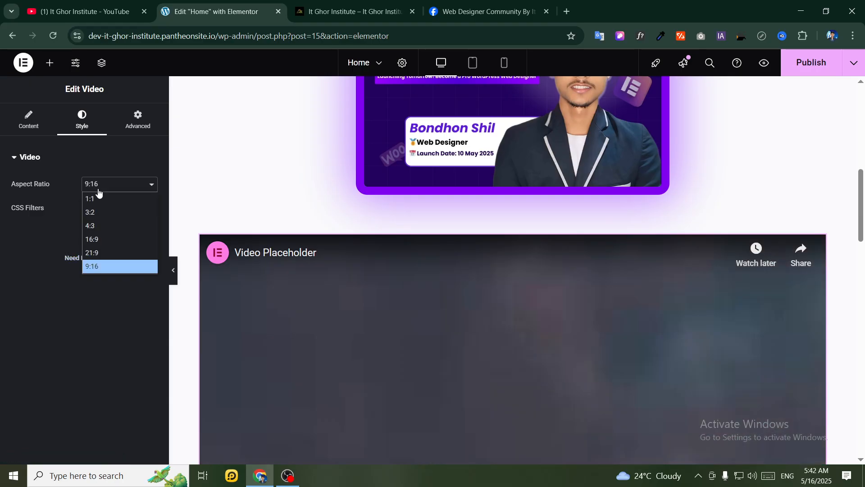
pyautogui.click(96, 252)
pyautogui.click(18, 120)
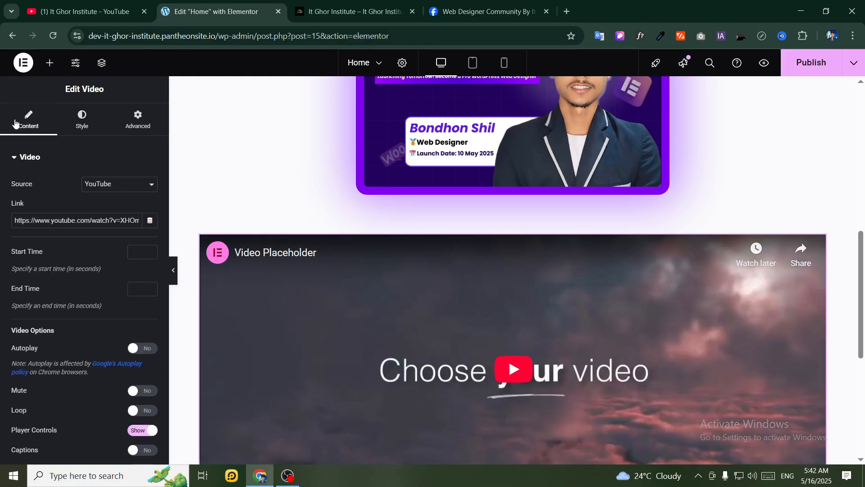
pyautogui.scroll(-5, 316, 311)
pyautogui.scroll(5, 321, 306)
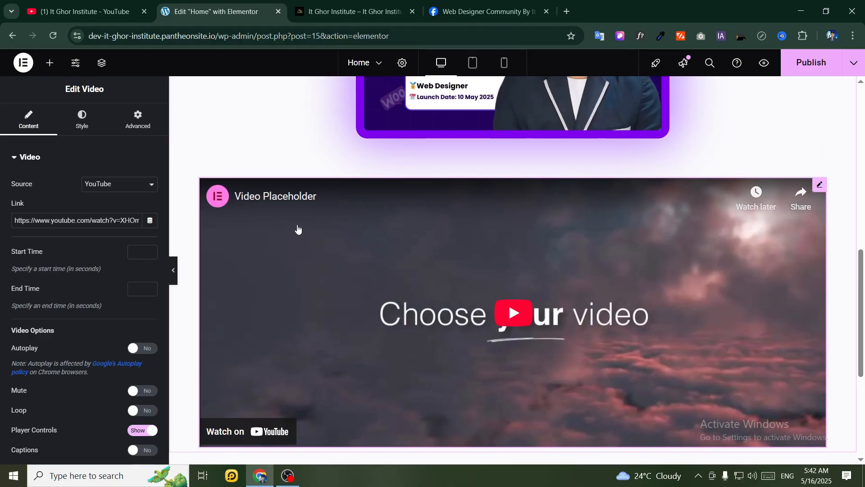
# Replace the placeholder video link with the link copied from the It Ghor Institute YouTube channel's WordPress installation video
pyautogui.tripleClick(103, 221)
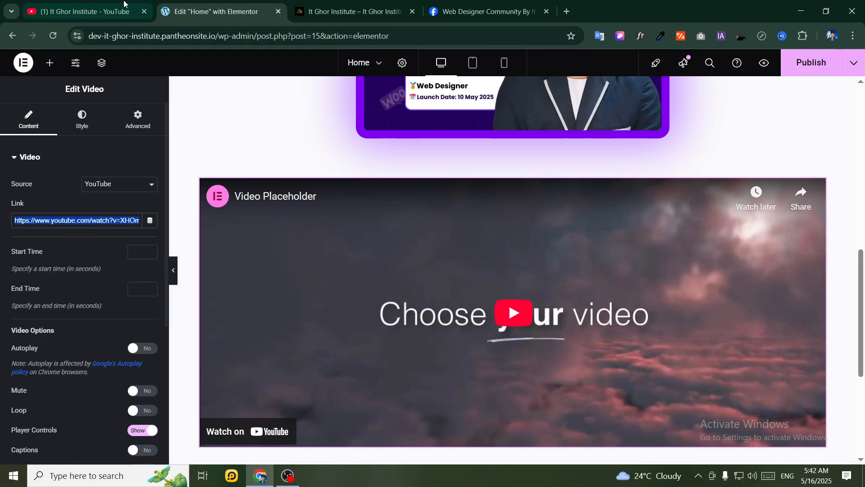
pyautogui.click(83, 11)
pyautogui.scroll(-4, 270, 311)
pyautogui.rightClick(250, 300)
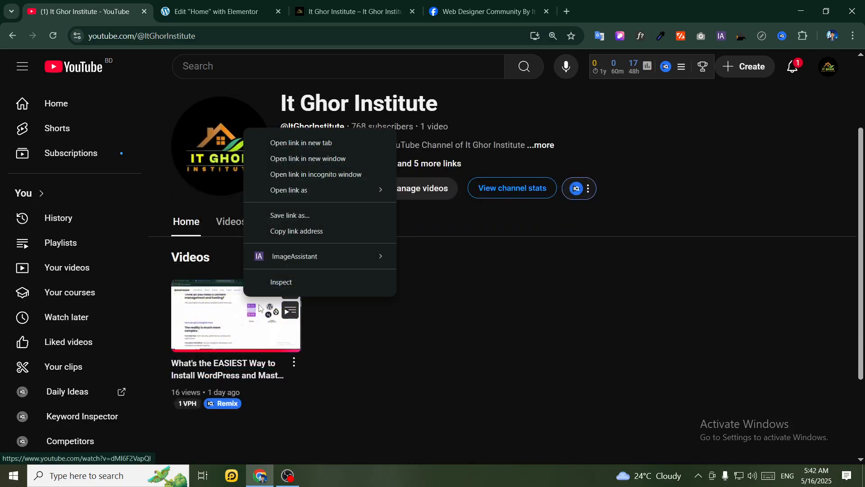
pyautogui.click(293, 229)
pyautogui.click(230, 5)
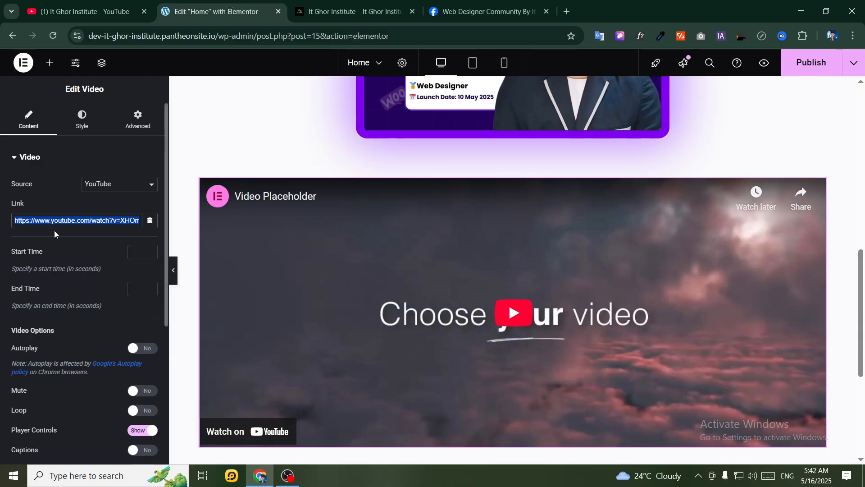
pyautogui.hotkey('ctrl', 'v')
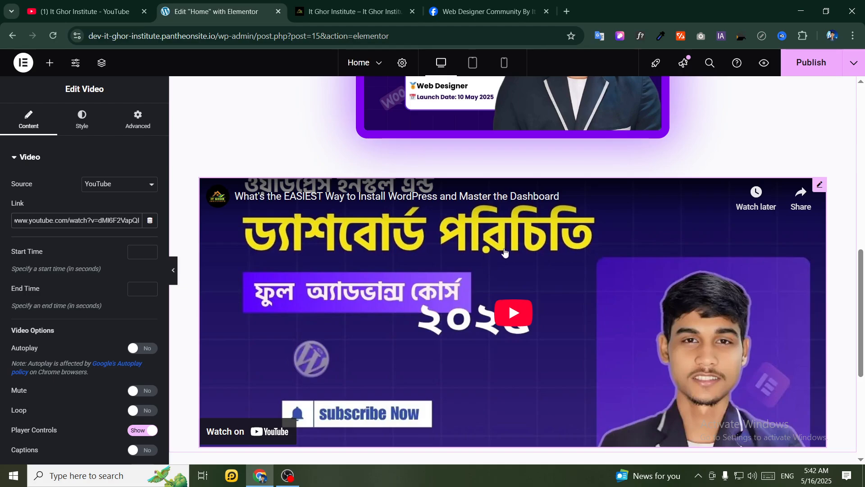
# Try Autoplay on the embedded video, mute its playback, and switch Autoplay off again
pyautogui.scroll(-3, 81, 295)
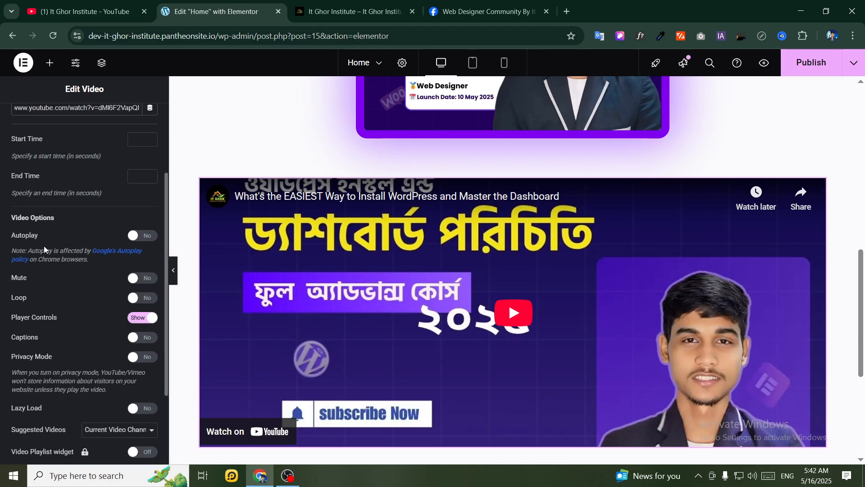
pyautogui.click(140, 236)
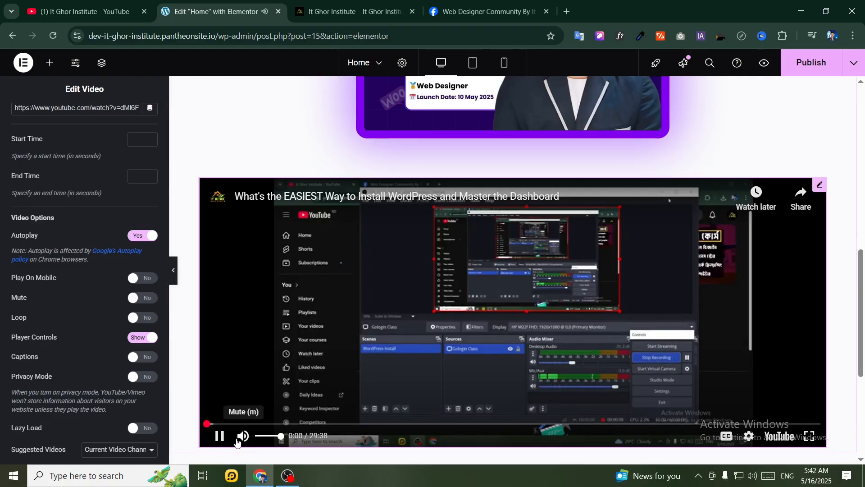
pyautogui.click(243, 435)
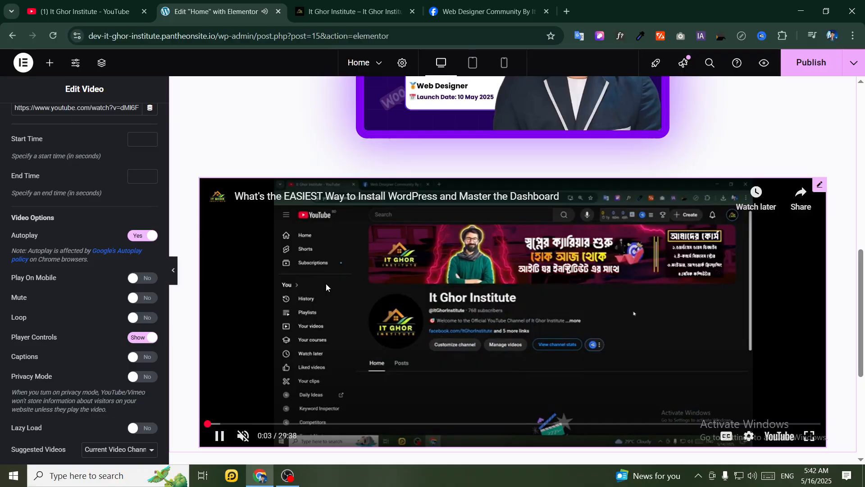
pyautogui.click(143, 236)
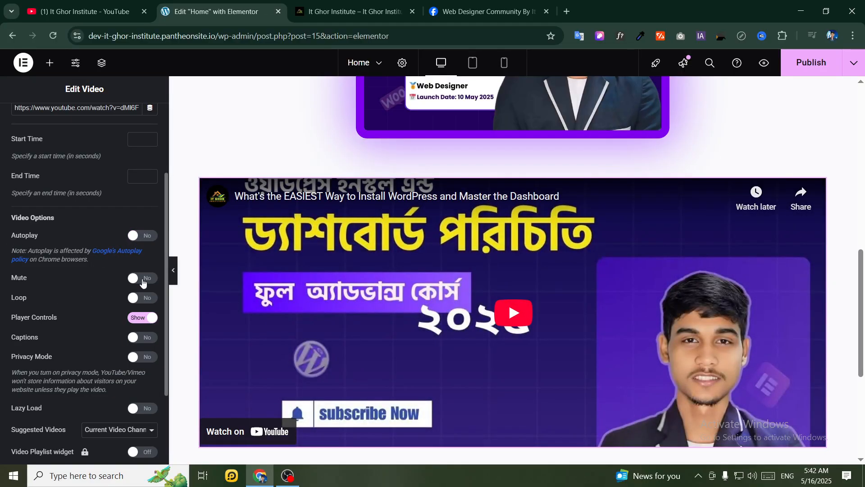
# Enable the video's Mute option, play the video to test it, and unmute it in the player
pyautogui.click(142, 279)
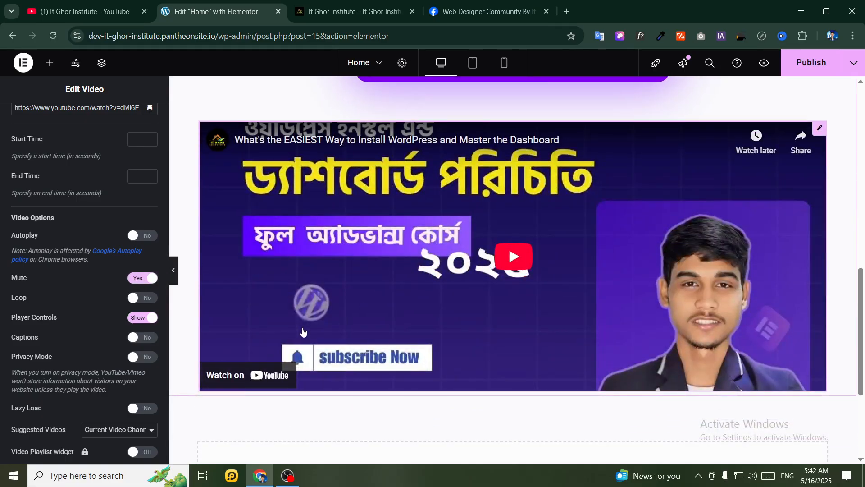
pyautogui.click(485, 269)
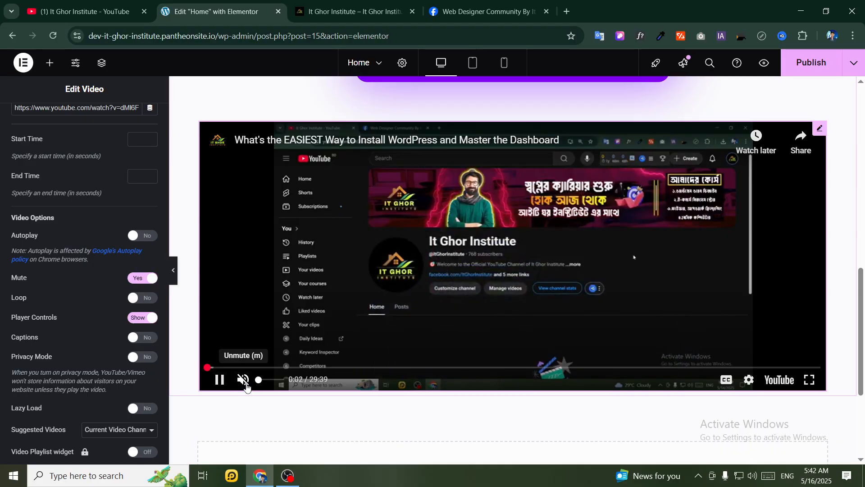
pyautogui.click(246, 384)
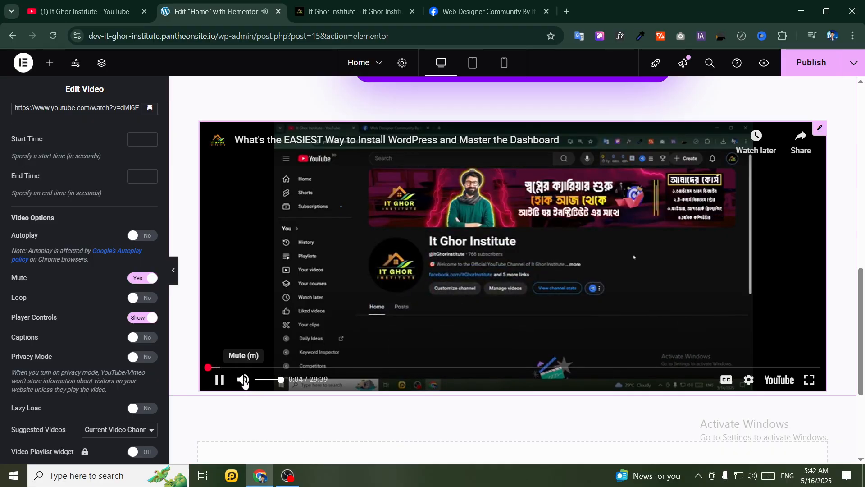
# Toggle the video's Mute option off and on, play the muted video, and leave Mute switched off
pyautogui.click(145, 280)
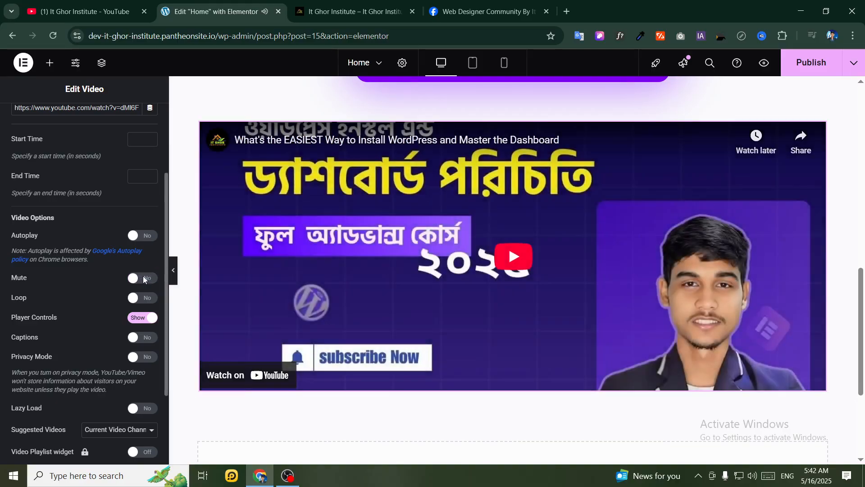
pyautogui.click(142, 280)
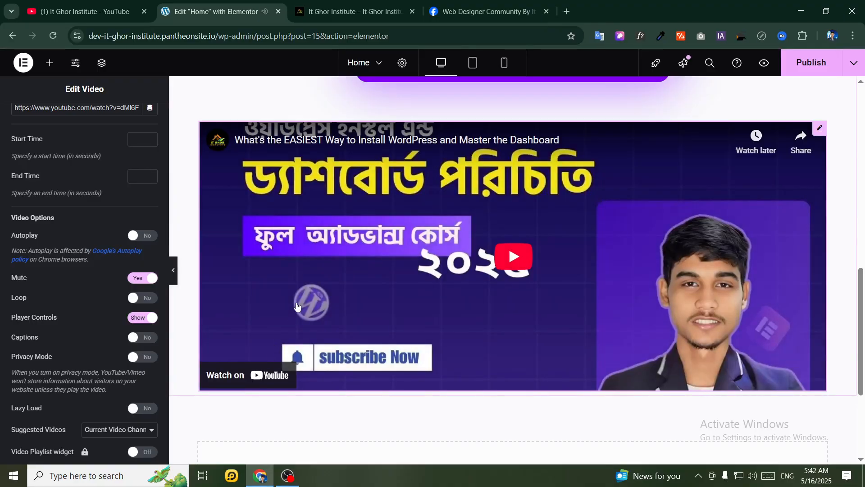
pyautogui.click(259, 347)
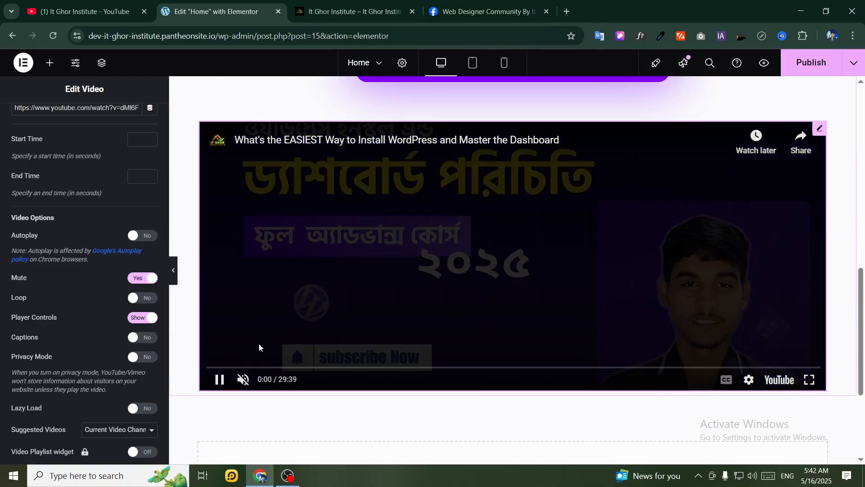
pyautogui.click(140, 281)
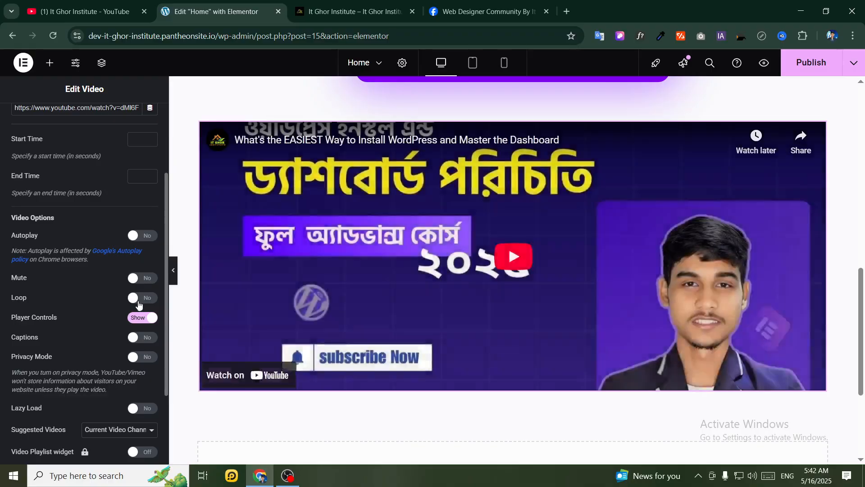
# Enable the Loop and Captions options for the embedded video
pyautogui.click(134, 301)
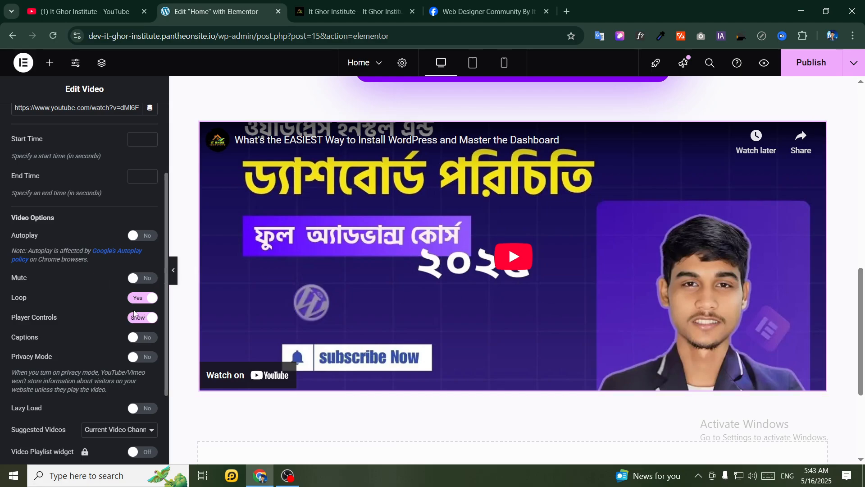
pyautogui.scroll(-1, 94, 317)
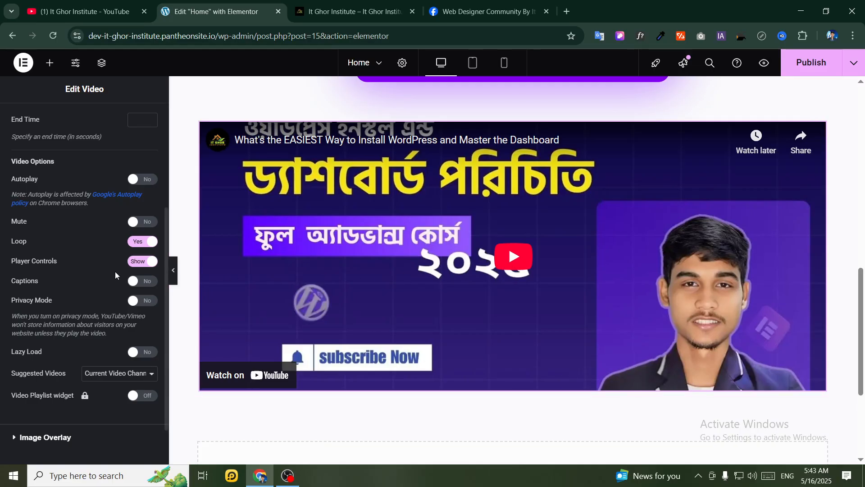
pyautogui.click(137, 284)
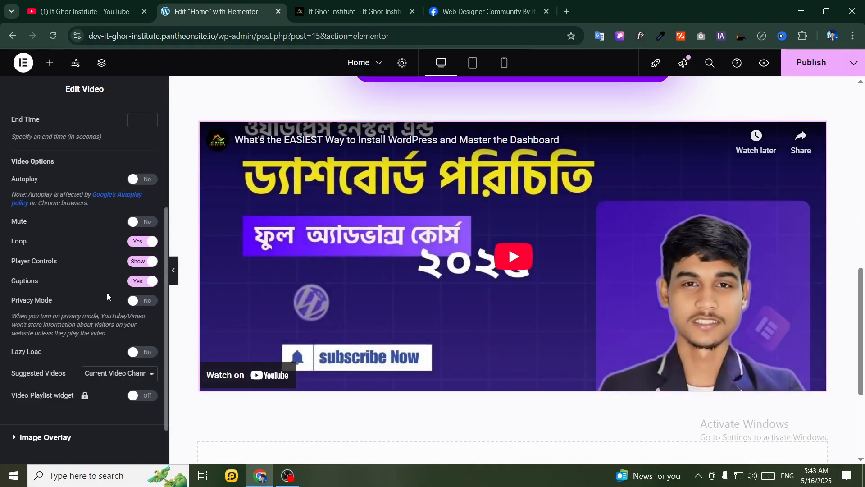
# Try Privacy Mode on the video, switch it off again, and look at the Image Overlay section
pyautogui.click(137, 301)
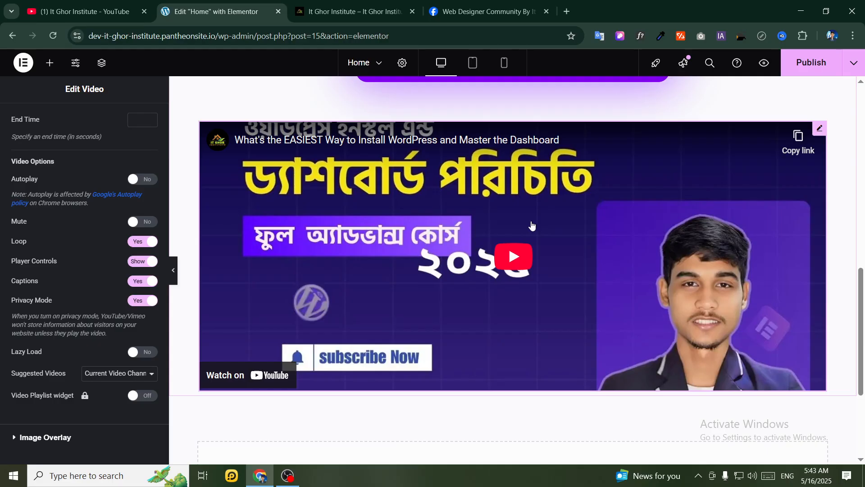
pyautogui.click(143, 305)
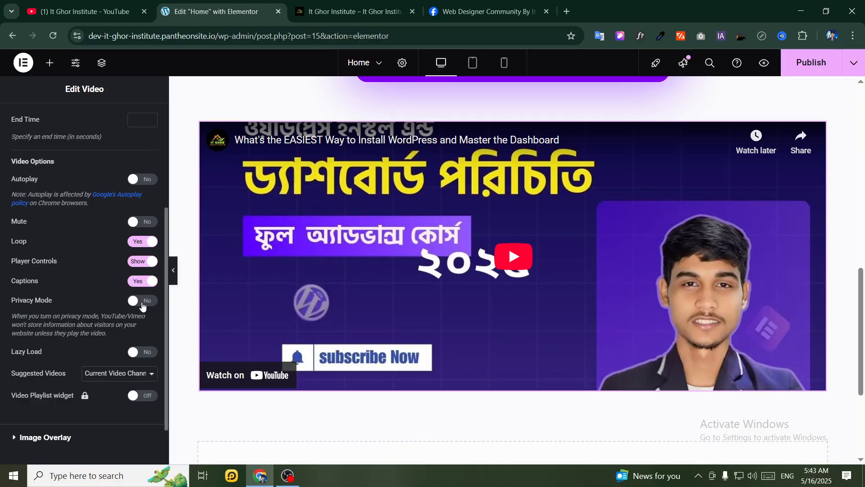
pyautogui.scroll(-2, 108, 306)
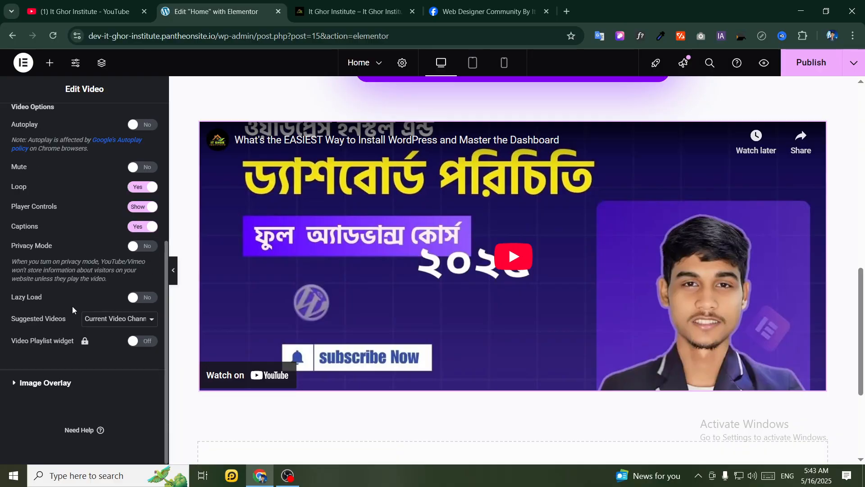
pyautogui.click(45, 382)
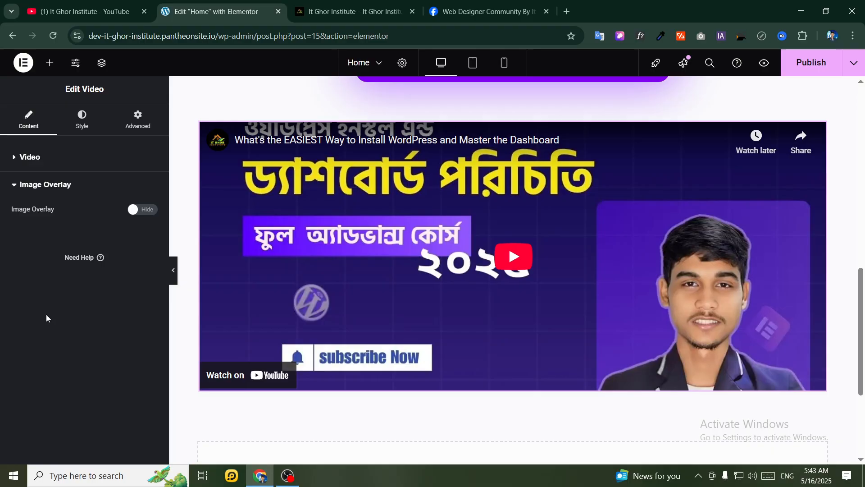
pyautogui.click(39, 189)
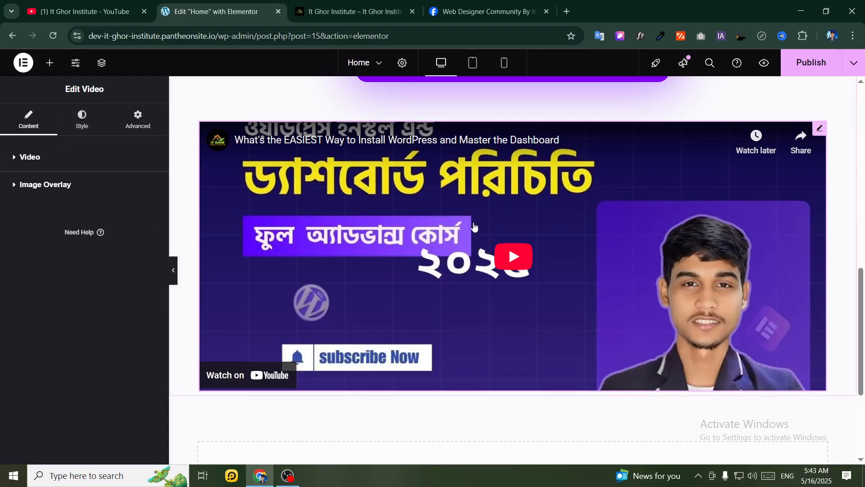
# Add a Button widget directly below the YouTube video
pyautogui.click(51, 65)
pyautogui.scroll(-3, 113, 261)
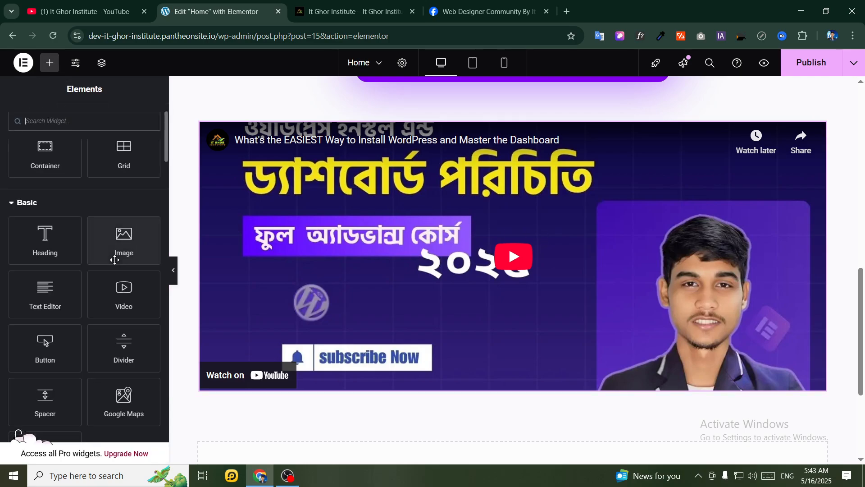
pyautogui.moveTo(45, 288); pyautogui.dragTo(547, 381)
pyautogui.scroll(-1, 270, 360)
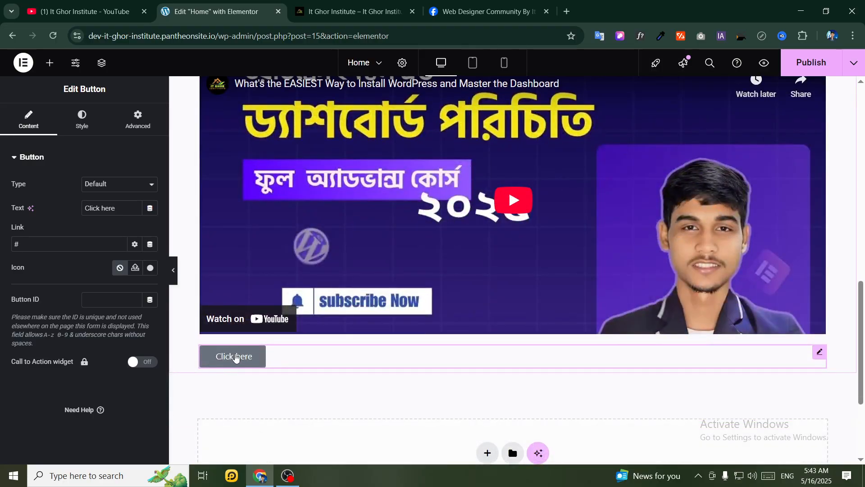
# Replace the button's text with "Go to My YouTube Channel"
pyautogui.tripleClick(104, 210)
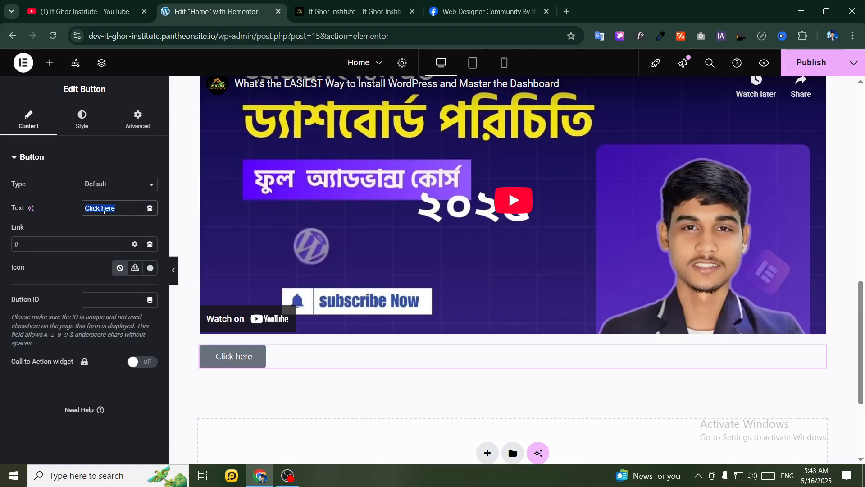
pyautogui.write('Go to ')
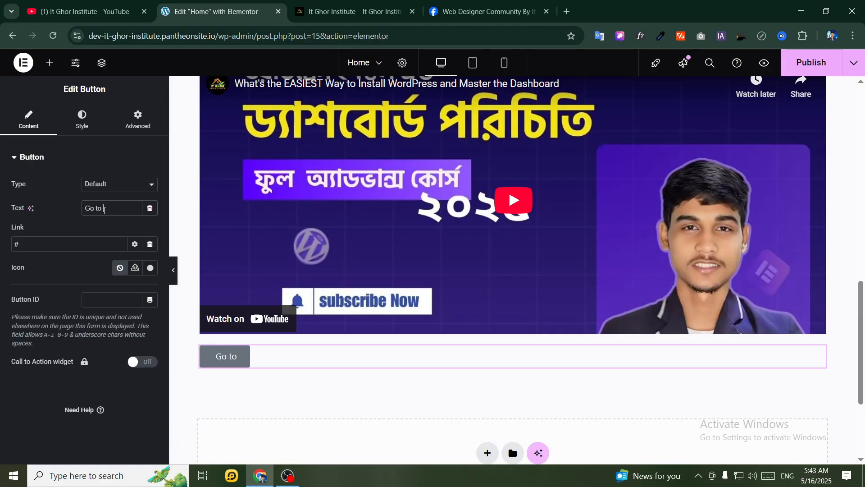
pyautogui.write('My ')
pyautogui.write('Y')
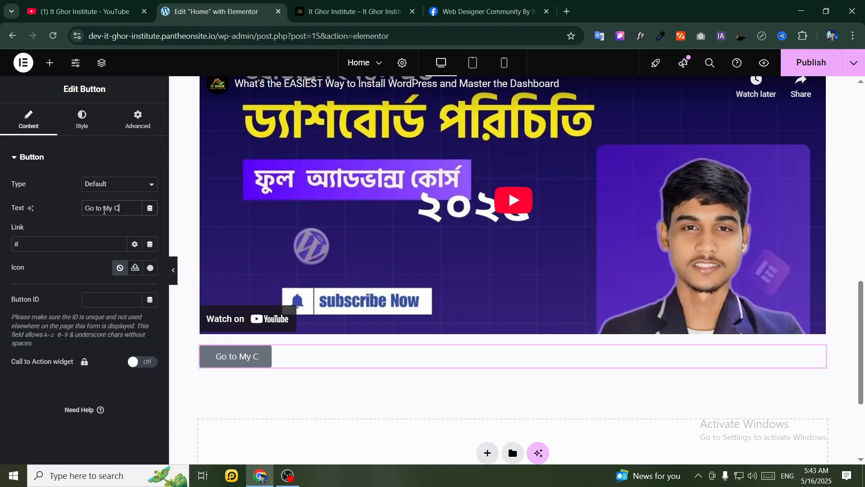
pyautogui.press('BackSpace')
pyautogui.write('YouTube')
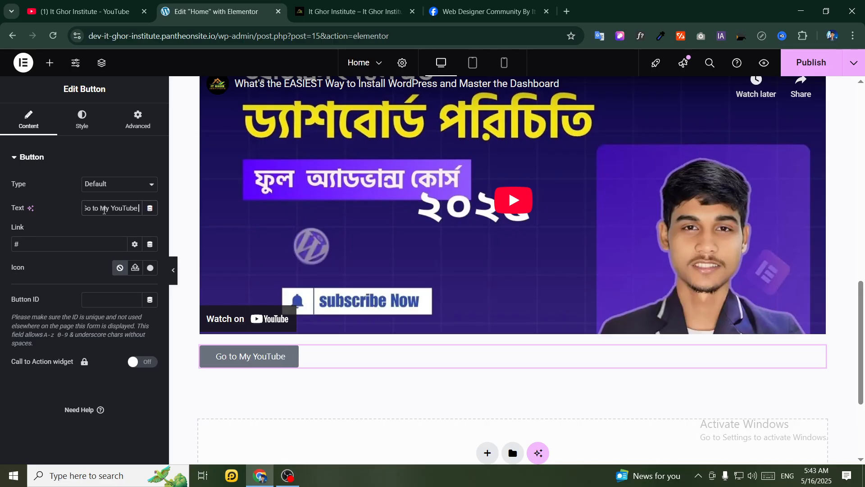
pyautogui.write(' Channel')
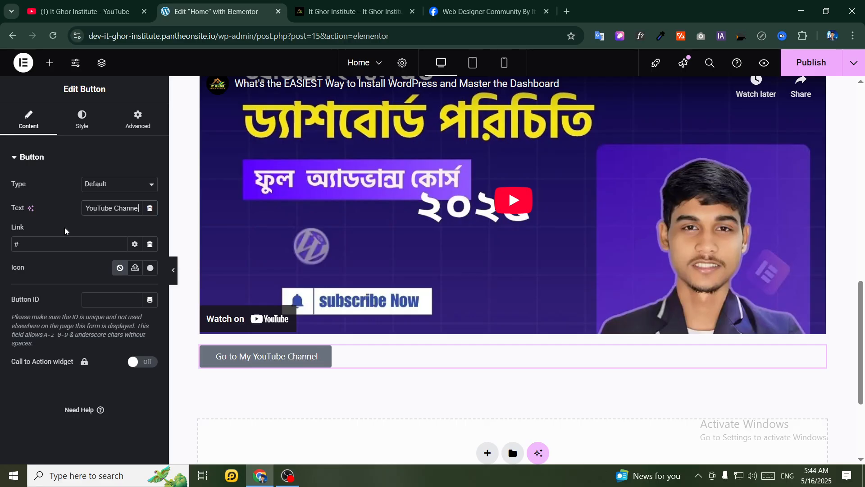
# Center the button below the video and set its font family to Verdana after trying Helvetica
pyautogui.click(82, 119)
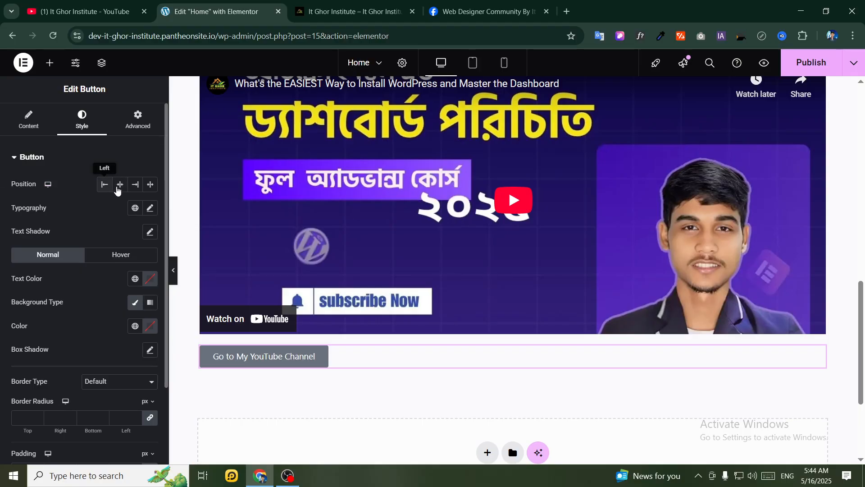
pyautogui.click(119, 185)
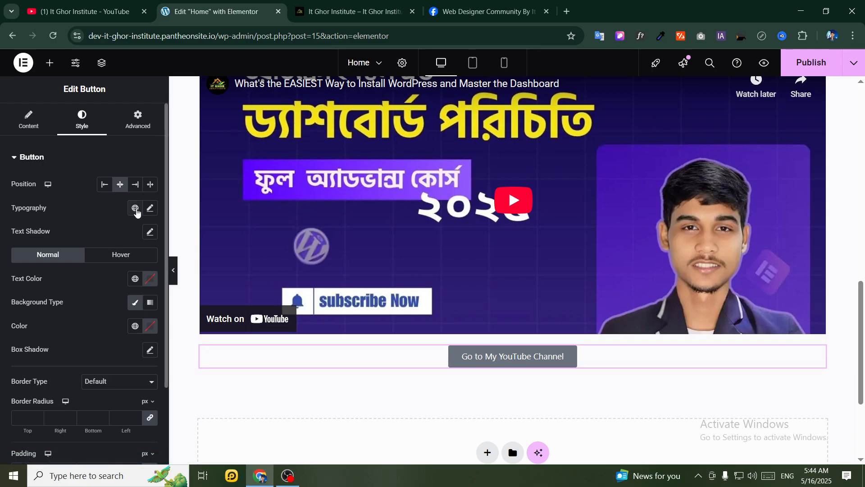
pyautogui.click(151, 208)
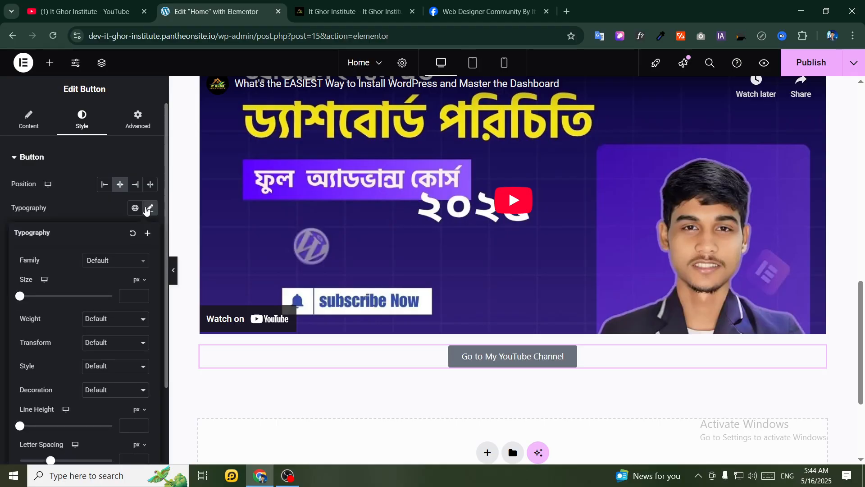
pyautogui.click(107, 257)
pyautogui.scroll(-1, 109, 300)
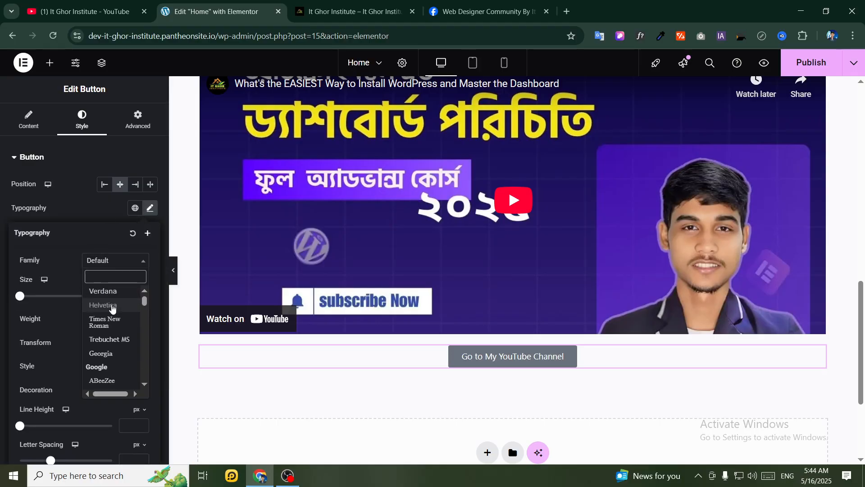
pyautogui.click(108, 308)
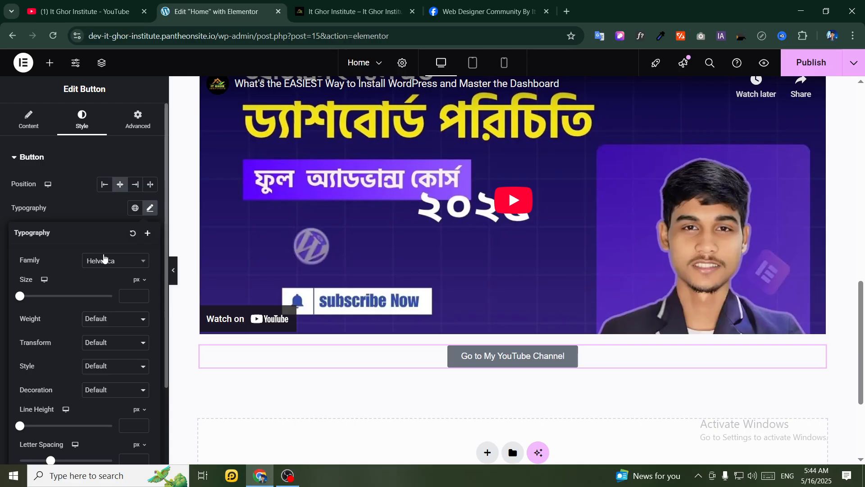
pyautogui.click(104, 257)
pyautogui.click(99, 348)
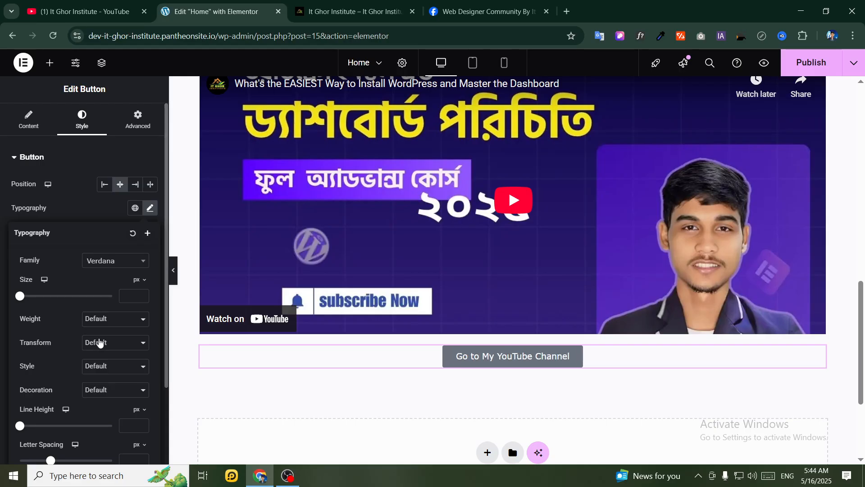
# Set the button text's size to 20 px and its weight to 700 (Bold)
pyautogui.moveTo(20, 297); pyautogui.dragTo(28, 296)
pyautogui.click(96, 321)
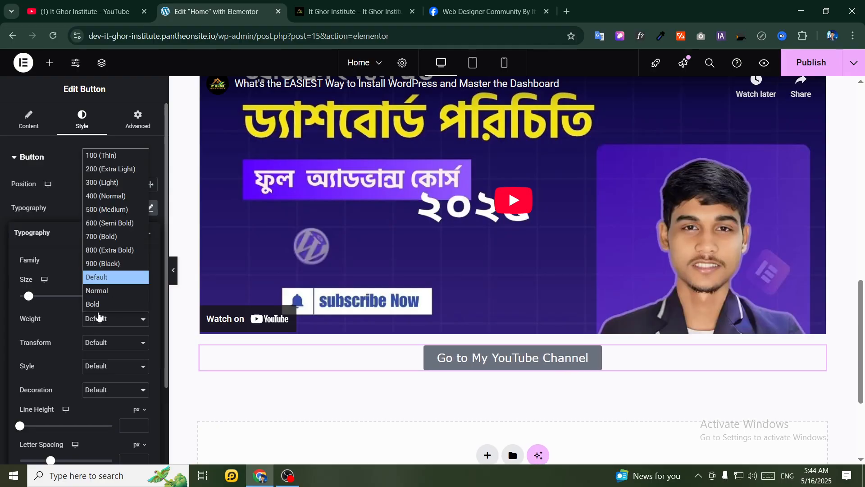
pyautogui.click(99, 237)
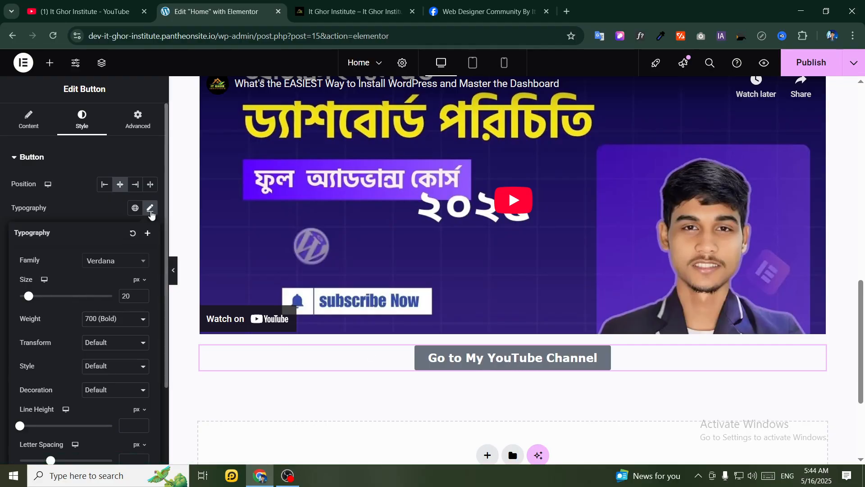
pyautogui.click(150, 208)
# Color the button's text golden yellow for its normal state
pyautogui.click(150, 279)
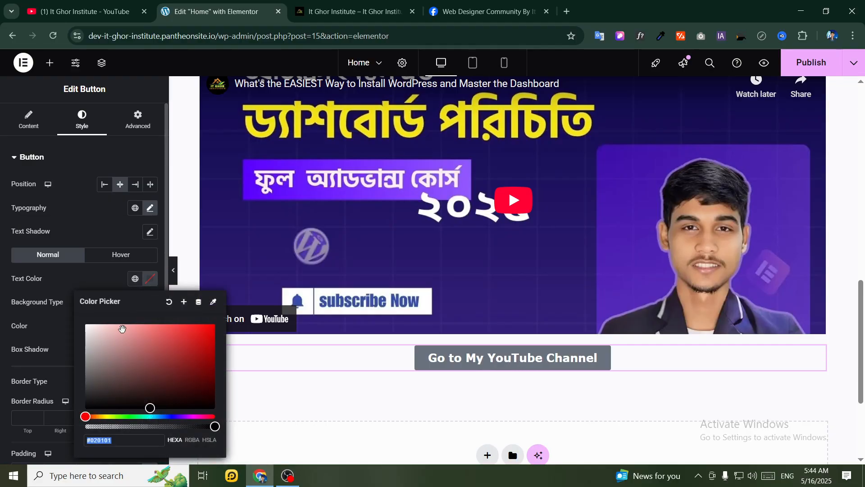
pyautogui.moveTo(122, 350); pyautogui.dragTo(209, 331)
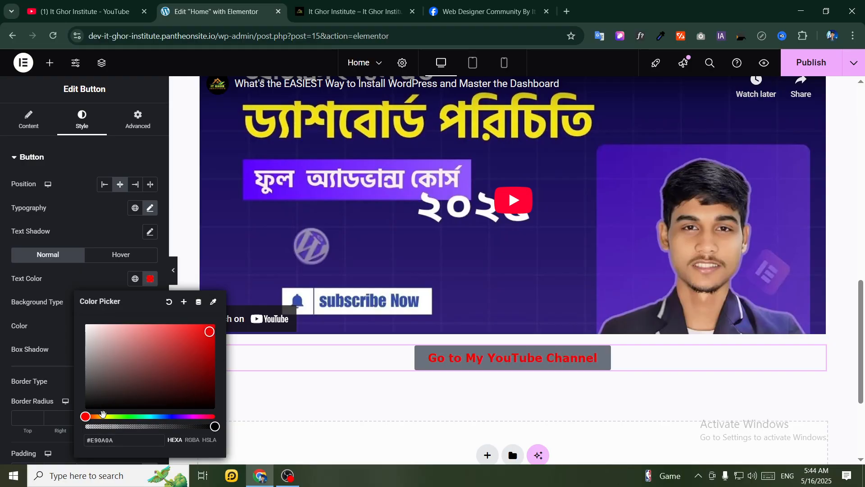
pyautogui.click(103, 415)
pyautogui.click(107, 278)
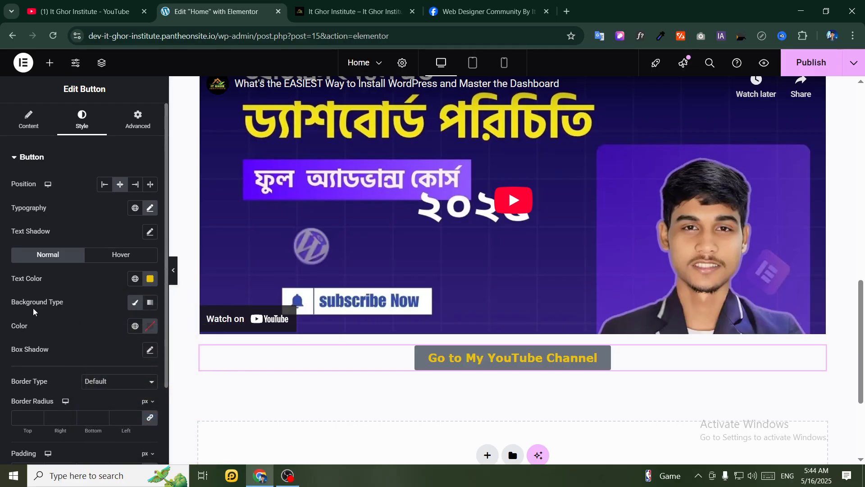
# Give the button a classic solid background in black (#000000)
pyautogui.click(134, 302)
pyautogui.click(136, 303)
pyautogui.click(150, 326)
pyautogui.moveTo(169, 243); pyautogui.dragTo(222, 277)
pyautogui.click(103, 318)
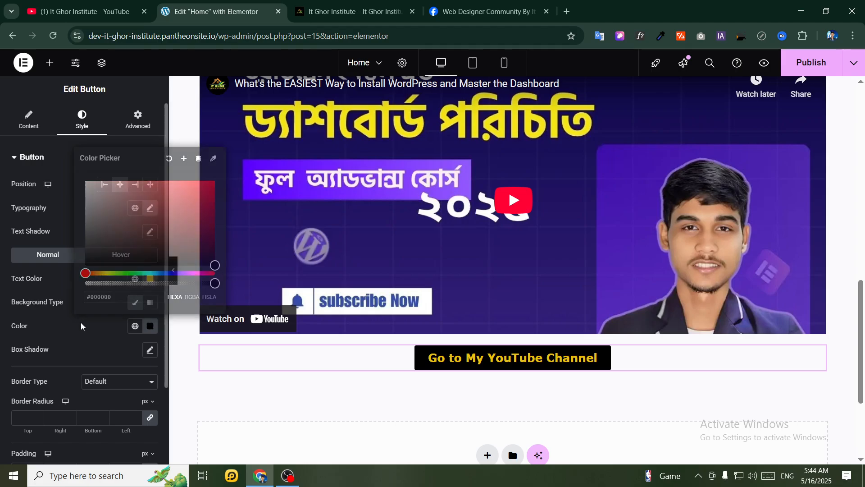
# Set the button's border radius to 30 px on all corners and return to its content settings
pyautogui.scroll(-2, 54, 324)
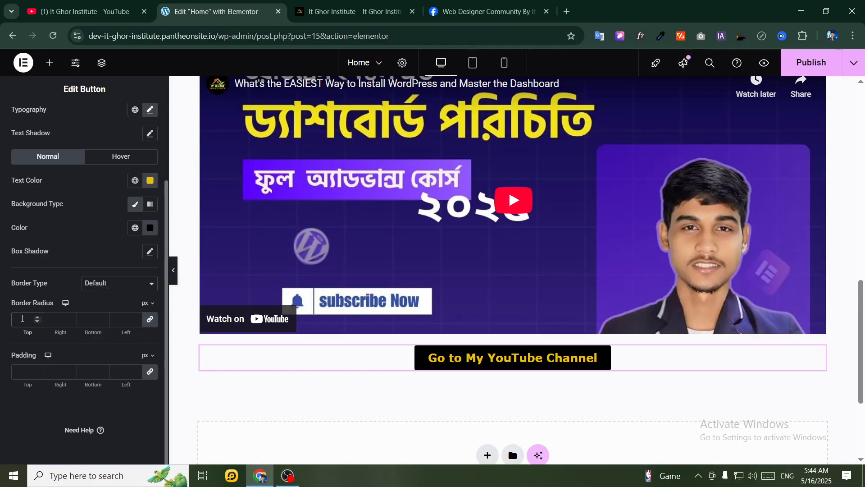
pyautogui.click(22, 318)
pyautogui.write('20')
pyautogui.write('30')
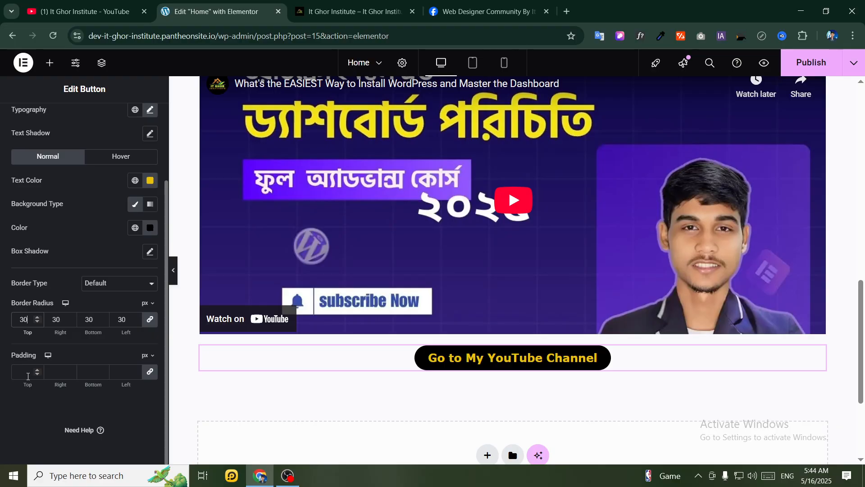
pyautogui.scroll(3, 46, 277)
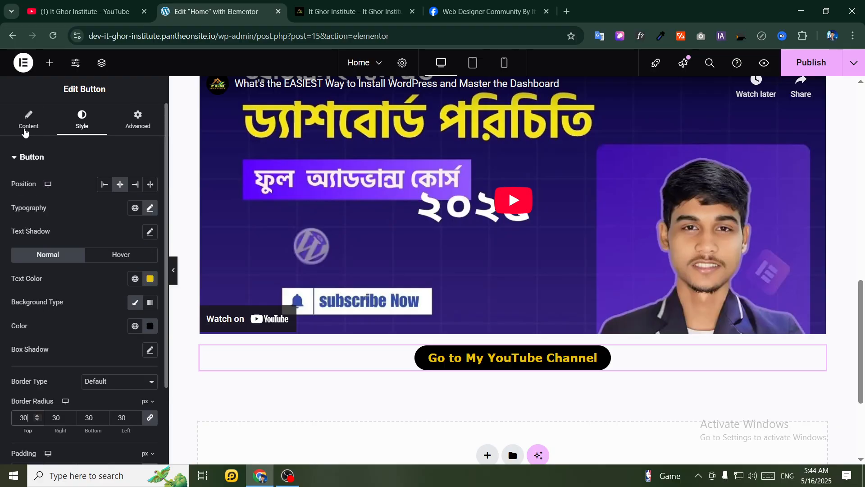
pyautogui.click(26, 121)
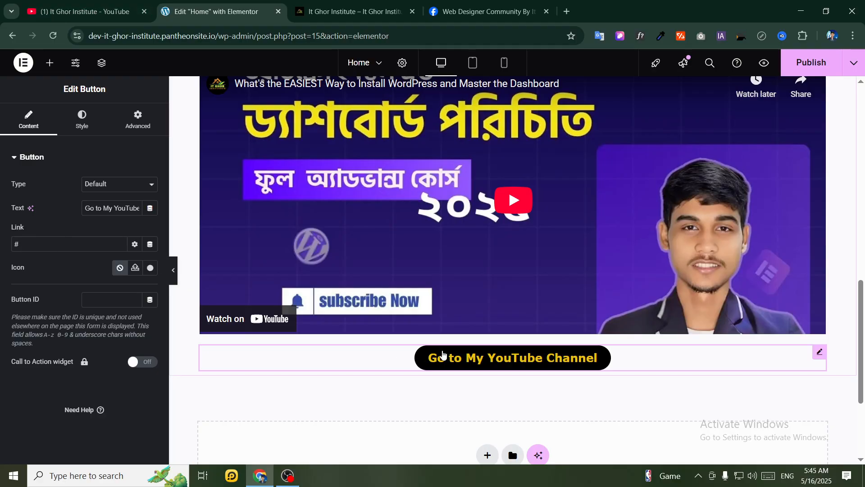
# Copy the web address of the It Ghor Institute YouTube channel from its open page
pyautogui.scroll(2, 442, 354)
pyautogui.scroll(-4, 473, 334)
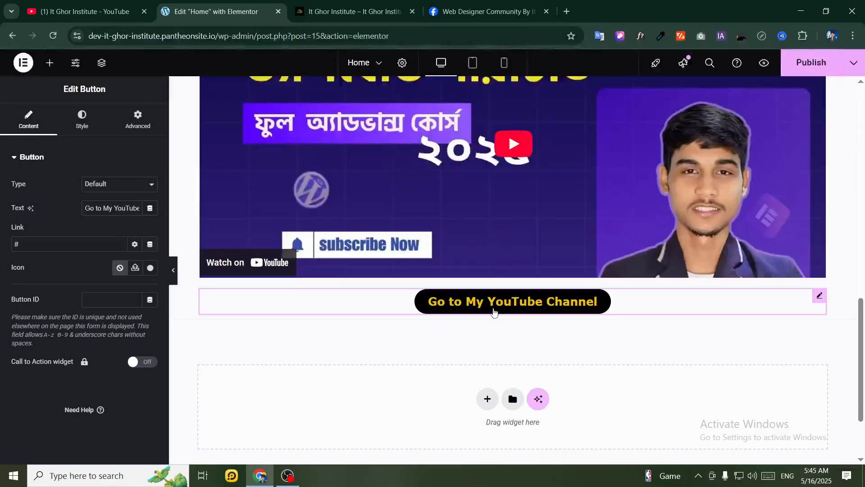
pyautogui.hotkey('ctrl', '1')
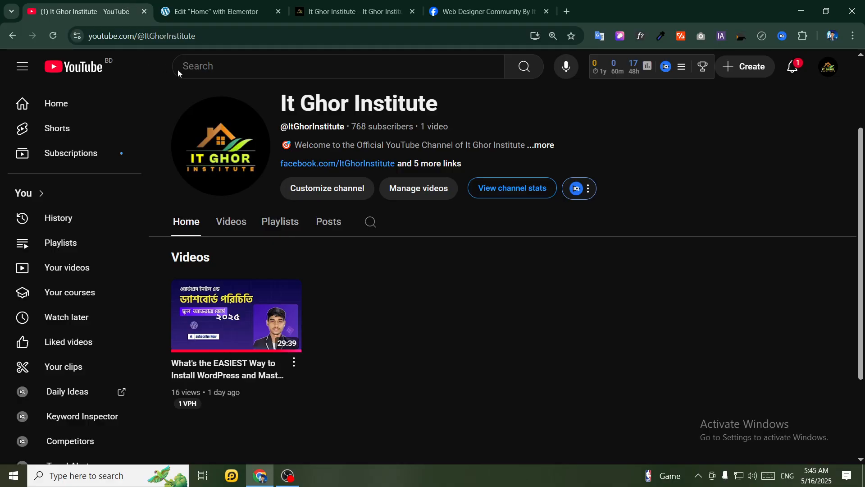
pyautogui.click(174, 36)
pyautogui.rightClick(175, 36)
pyautogui.click(210, 142)
pyautogui.click(157, 4)
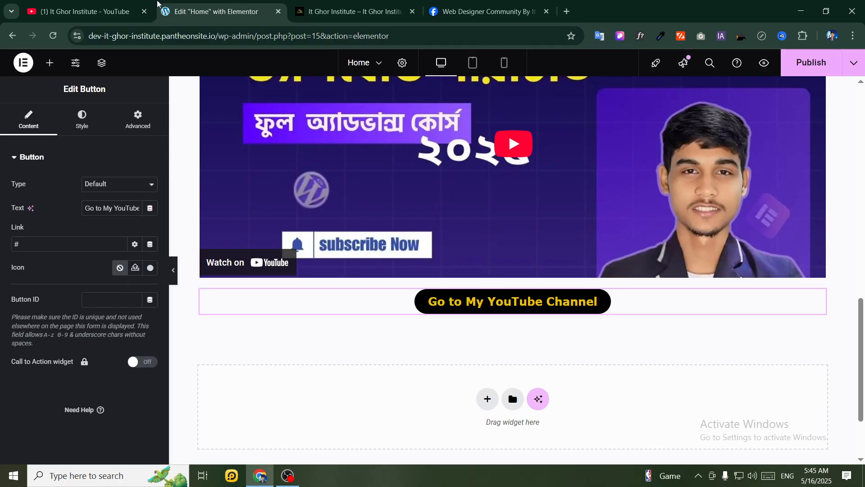
pyautogui.rightClick(52, 241)
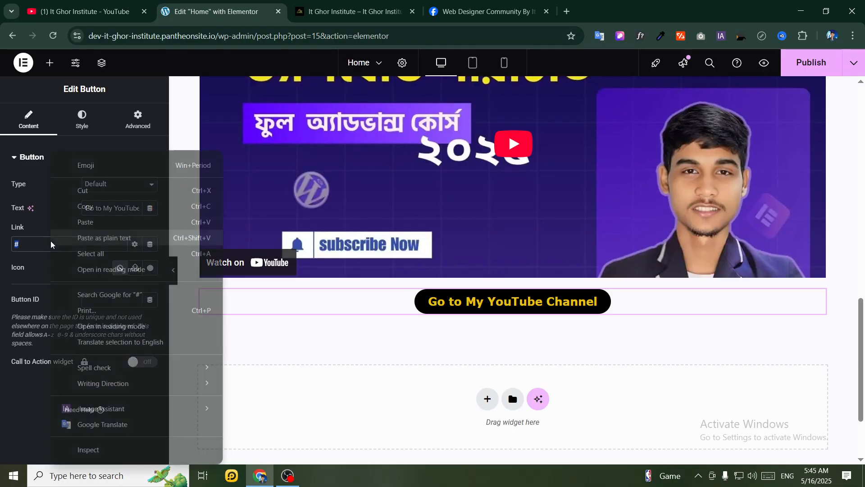
pyautogui.click(86, 235)
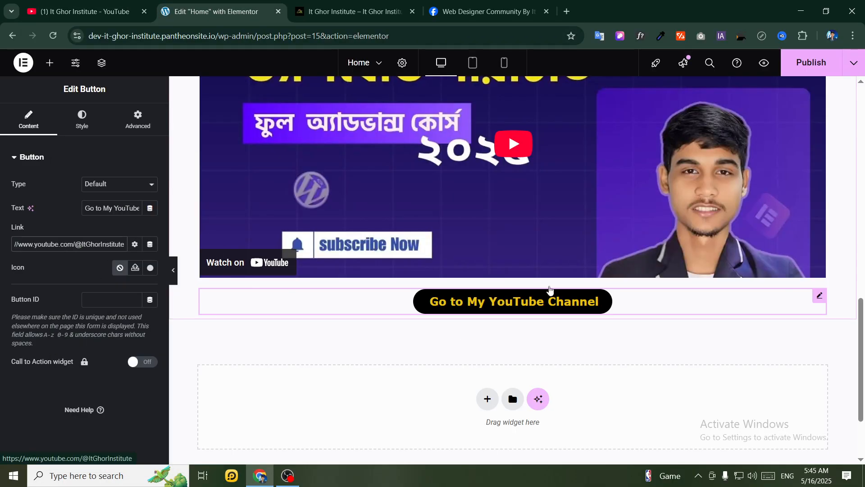
pyautogui.hotkey('ctrl', 's')
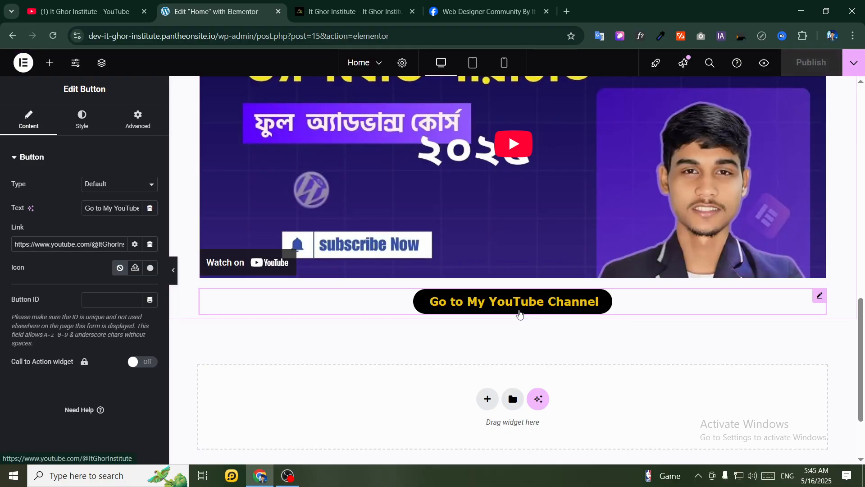
# Reload the live Home page, test the YouTube channel button, close that page and return to the Elementor editor
pyautogui.click(311, 4)
pyautogui.click(52, 35)
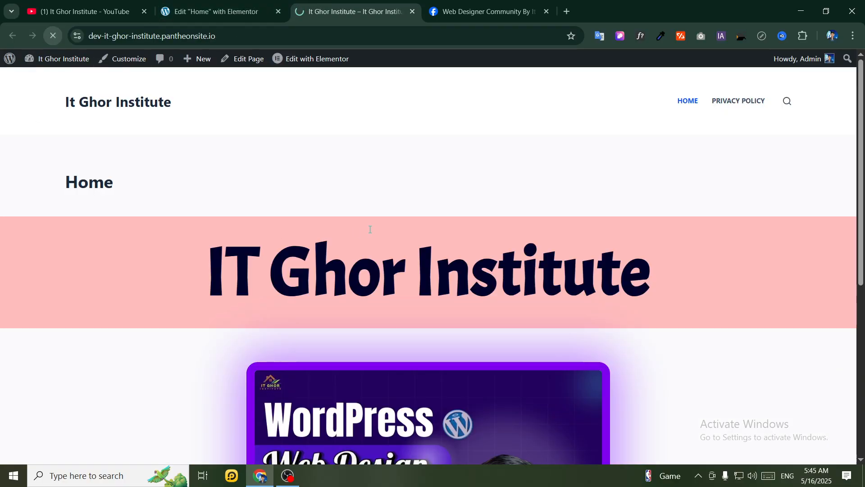
pyautogui.scroll(-12, 432, 220)
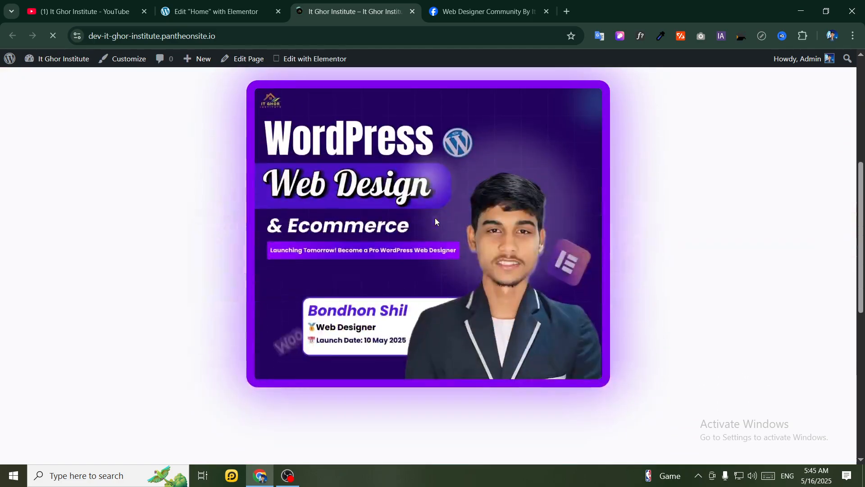
pyautogui.scroll(-1, 418, 343)
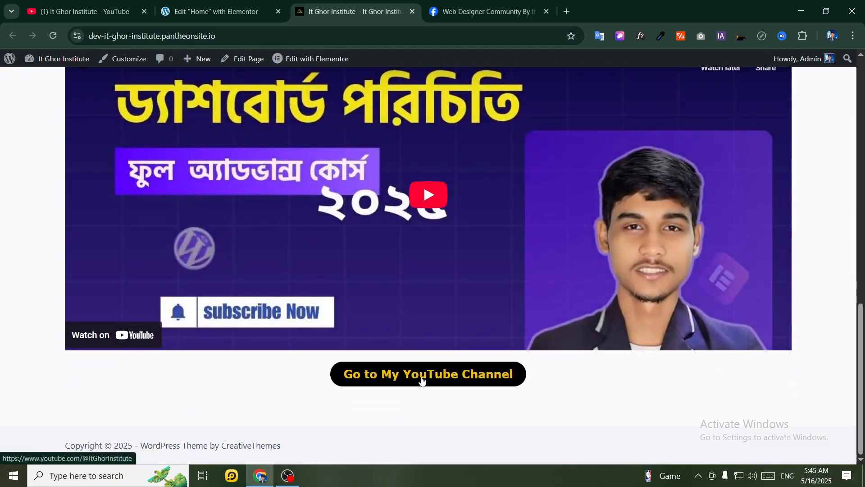
pyautogui.click(421, 373)
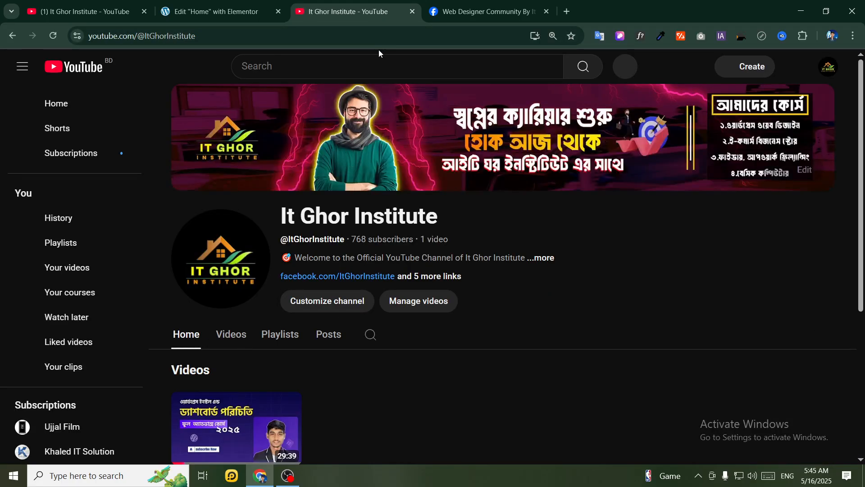
pyautogui.click(413, 11)
pyautogui.click(263, 4)
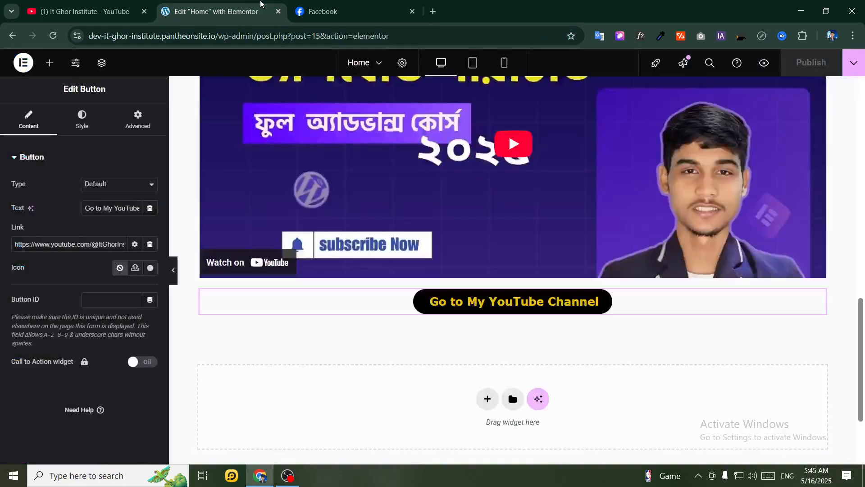
# Add a Google Maps widget directly below the "Go to My YouTube Channel" button
pyautogui.click(50, 62)
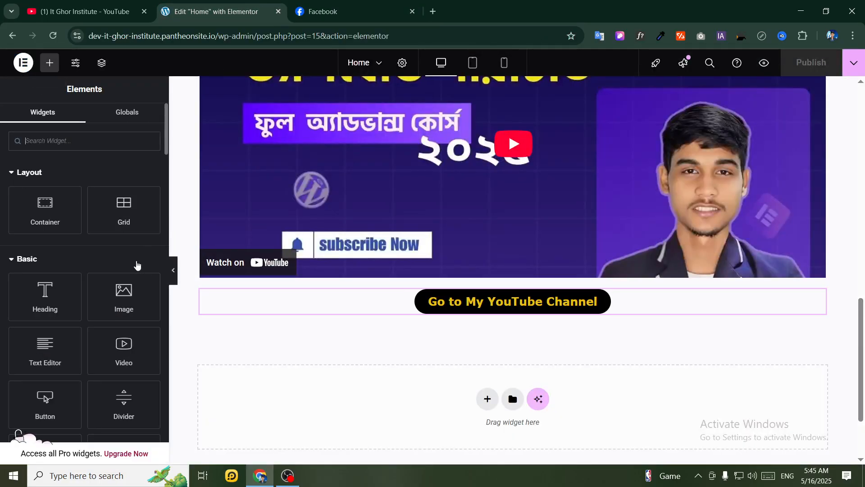
pyautogui.scroll(-3, 80, 254)
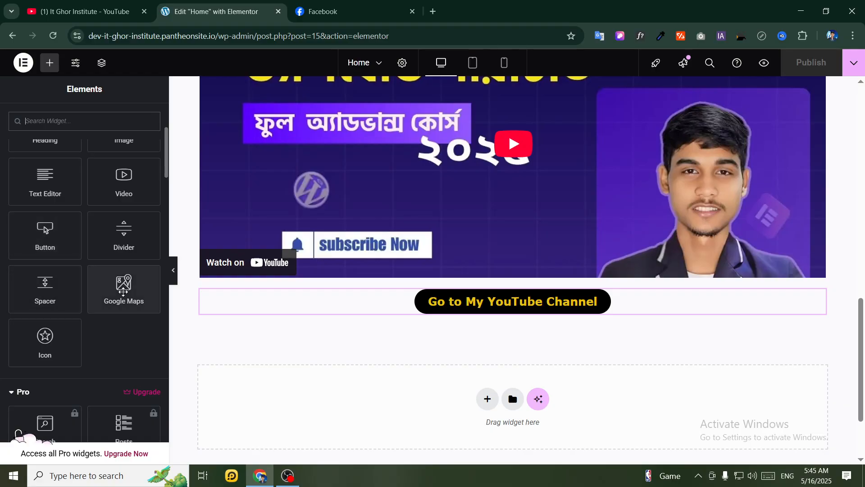
pyautogui.moveTo(135, 287); pyautogui.dragTo(487, 304)
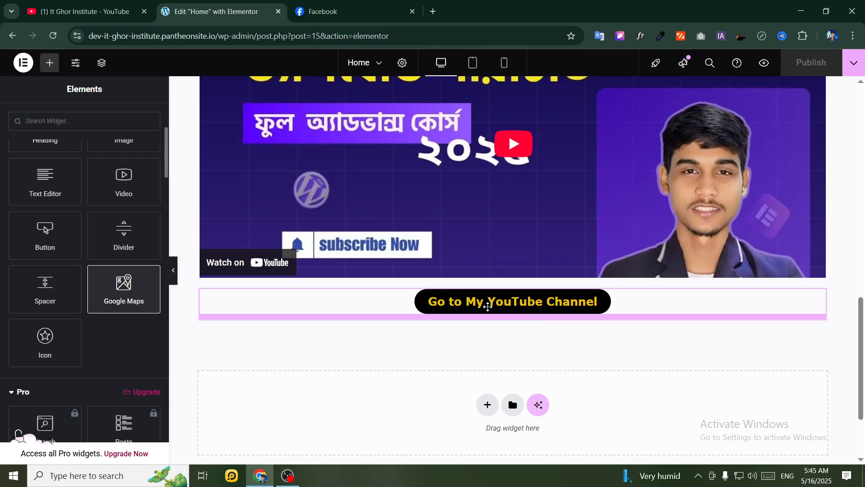
pyautogui.scroll(-3, 504, 335)
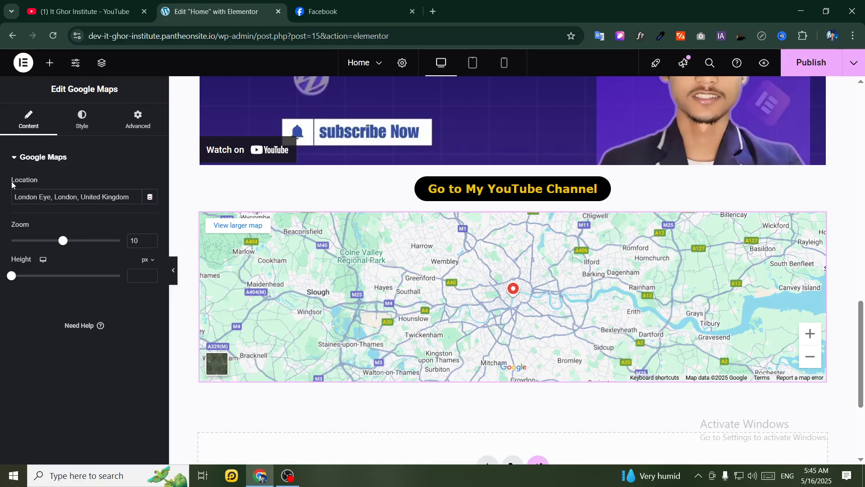
# Set the map's location to Rangpur and its zoom to 14
pyautogui.hotkey('ctrl', 'a')
pyautogui.press('BackSpace')
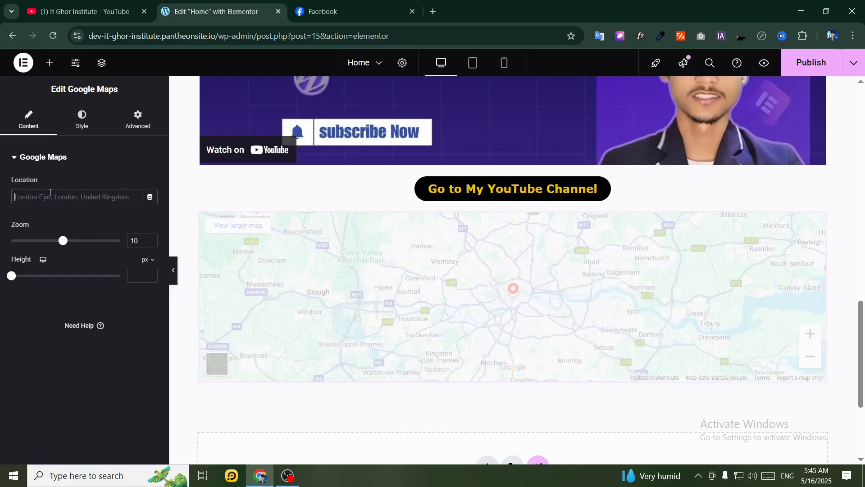
pyautogui.write('Rangpur')
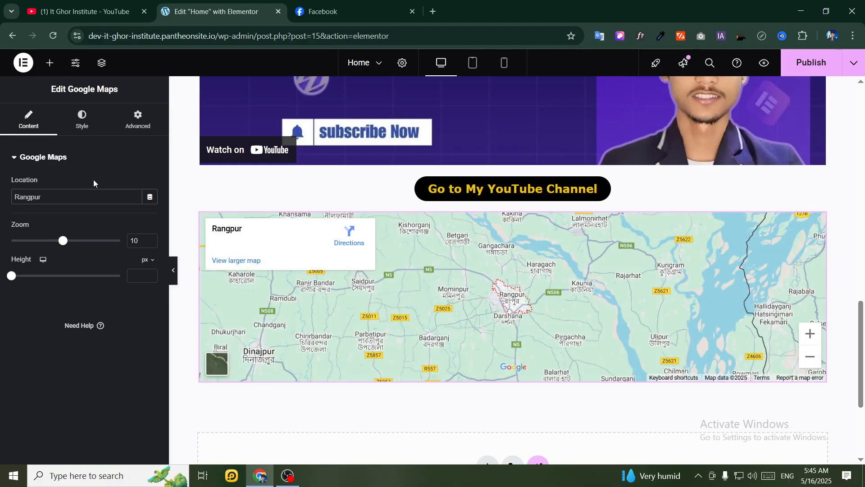
pyautogui.scroll(4, 517, 300)
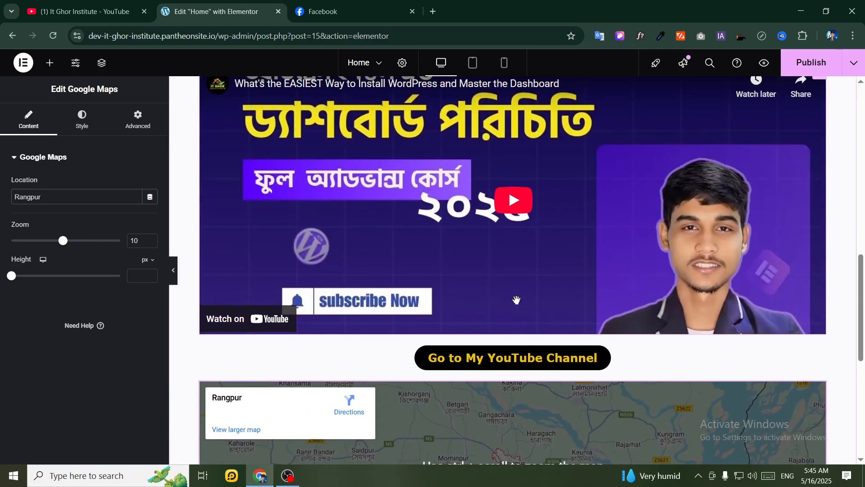
pyautogui.scroll(-5, 515, 299)
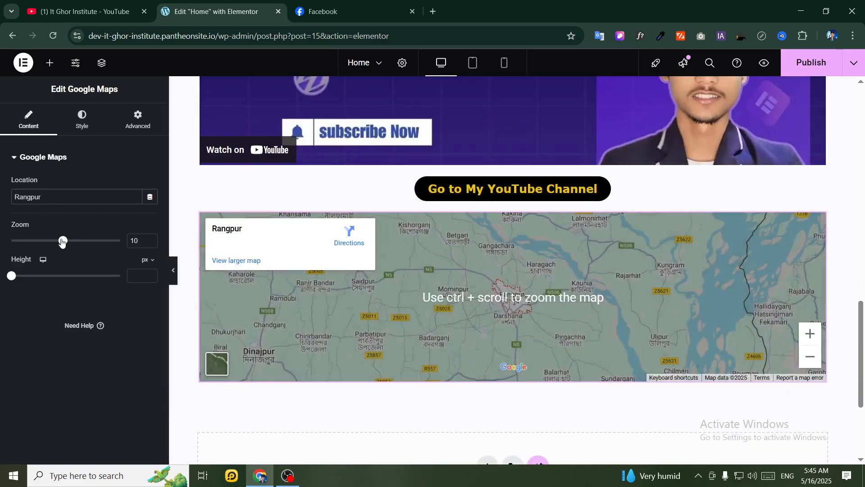
pyautogui.moveTo(63, 241); pyautogui.dragTo(86, 242)
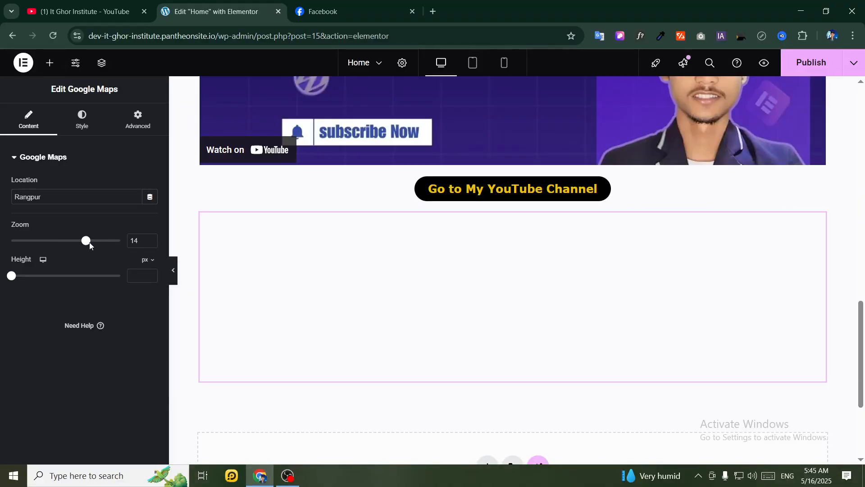
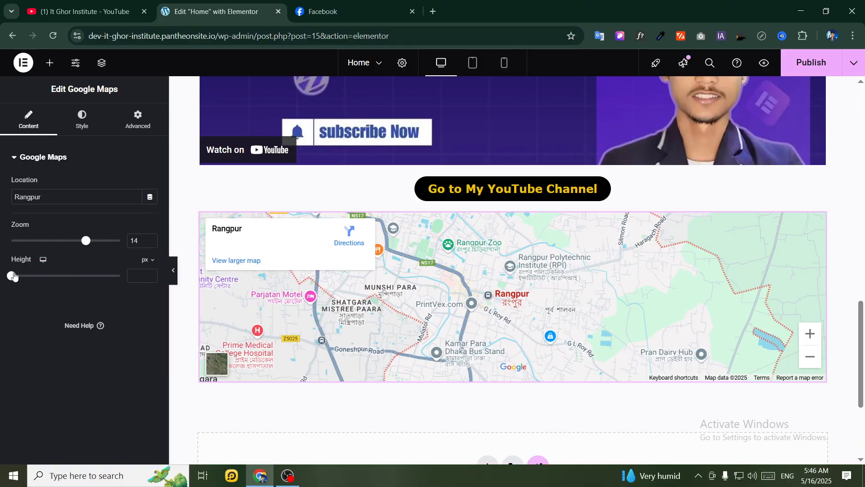
# Set the map's height to 350 px
pyautogui.moveTo(11, 275); pyautogui.dragTo(116, 276)
pyautogui.scroll(-2, 354, 226)
pyautogui.moveTo(62, 286); pyautogui.dragTo(33, 282)
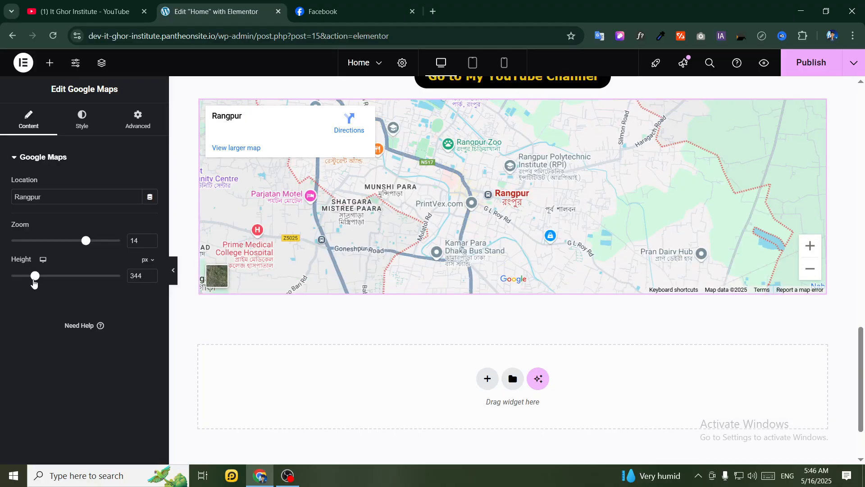
pyautogui.write('350')
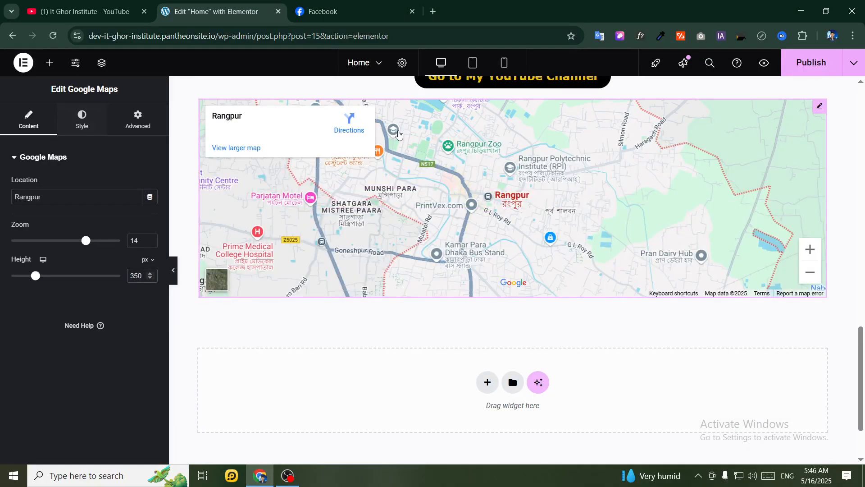
pyautogui.scroll(3, 412, 133)
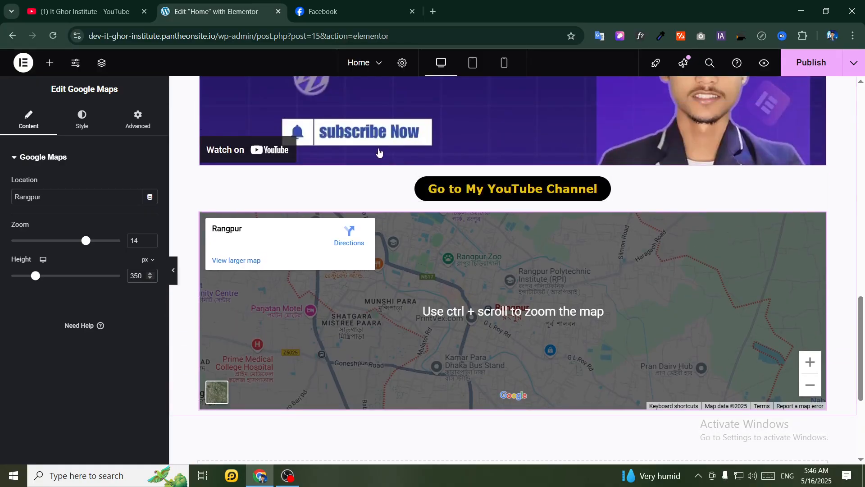
# Add a Divider widget directly below the Rangpur map
pyautogui.click(49, 63)
pyautogui.scroll(-3, 104, 215)
pyautogui.scroll(-3, 104, 215)
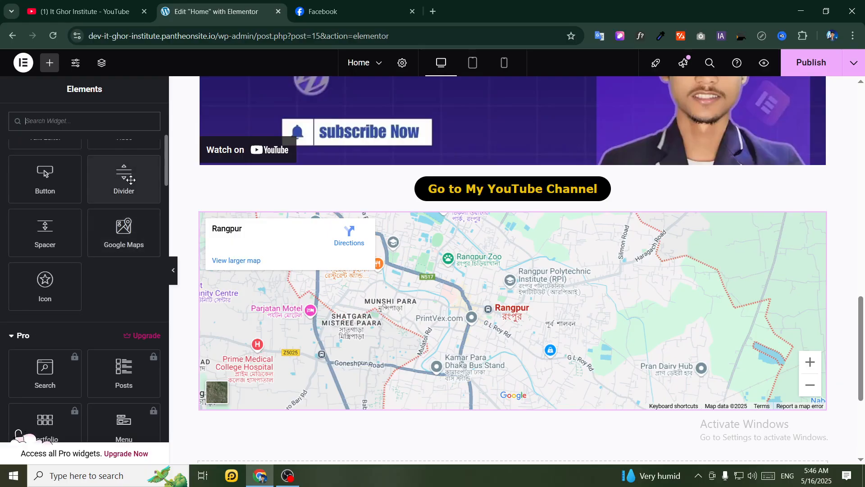
pyautogui.moveTo(126, 171); pyautogui.dragTo(507, 401)
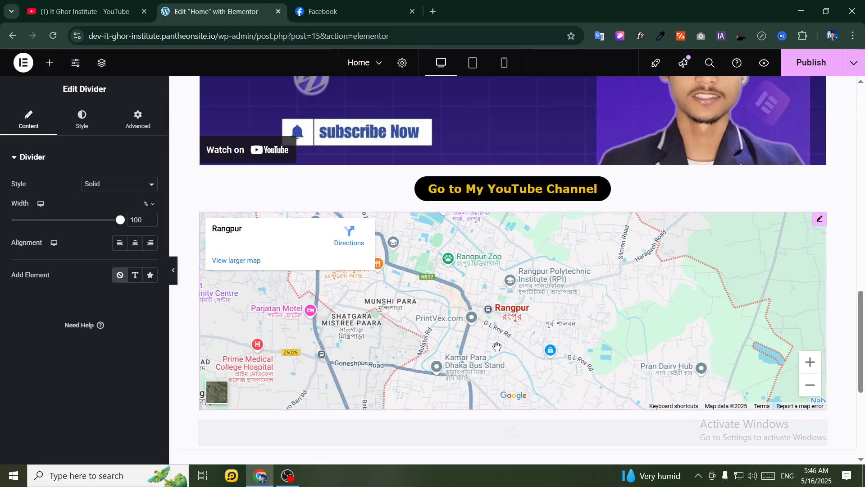
pyautogui.scroll(-3, 496, 383)
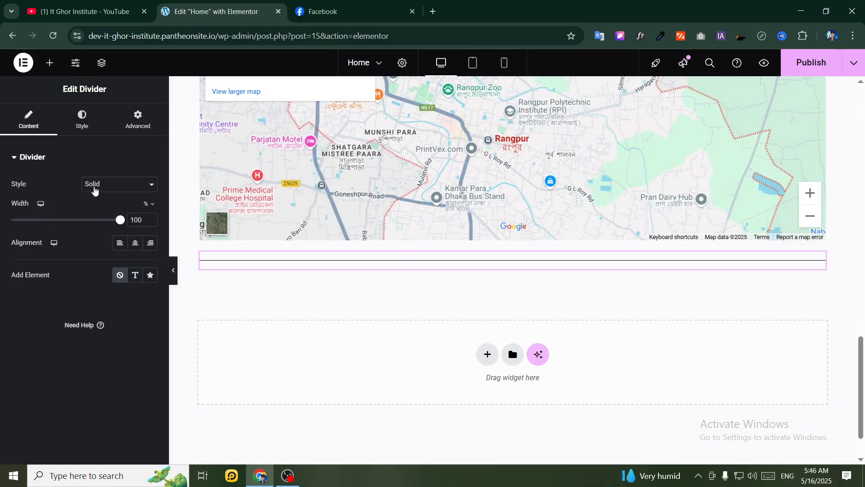
# Try the Double, Dotted, Dashed and Curly line styles on the divider
pyautogui.click(94, 189)
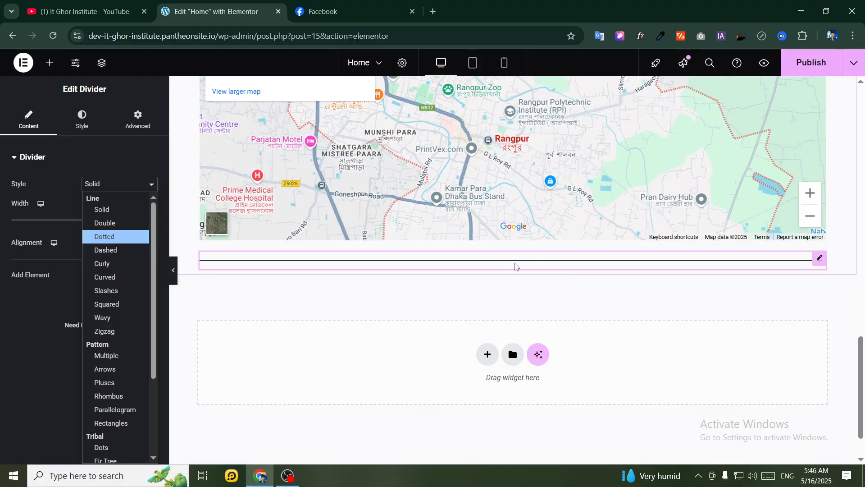
pyautogui.click(129, 223)
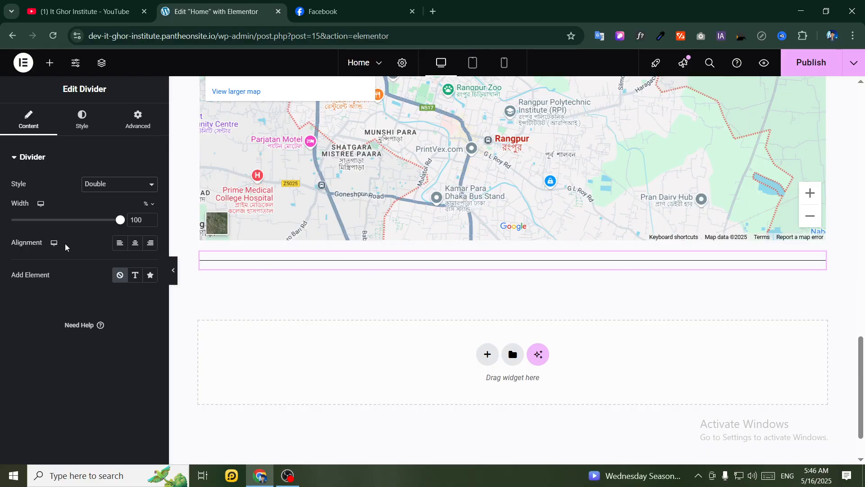
pyautogui.click(92, 184)
pyautogui.click(103, 237)
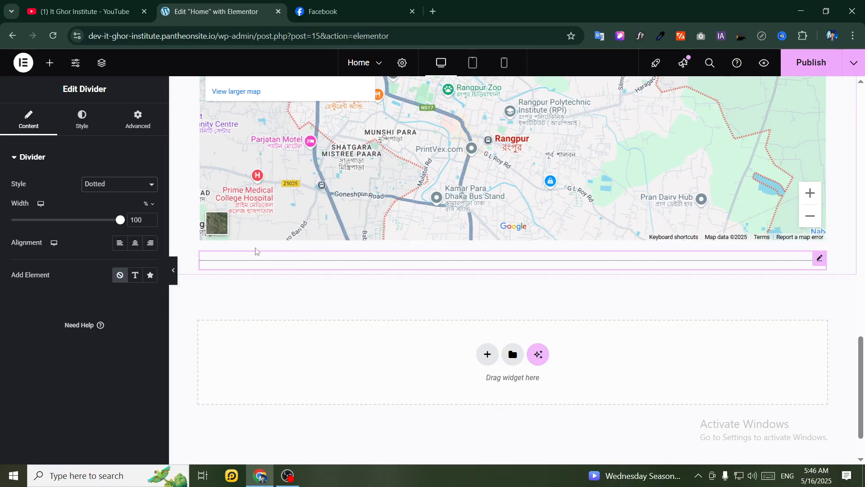
pyautogui.click(98, 185)
pyautogui.click(115, 250)
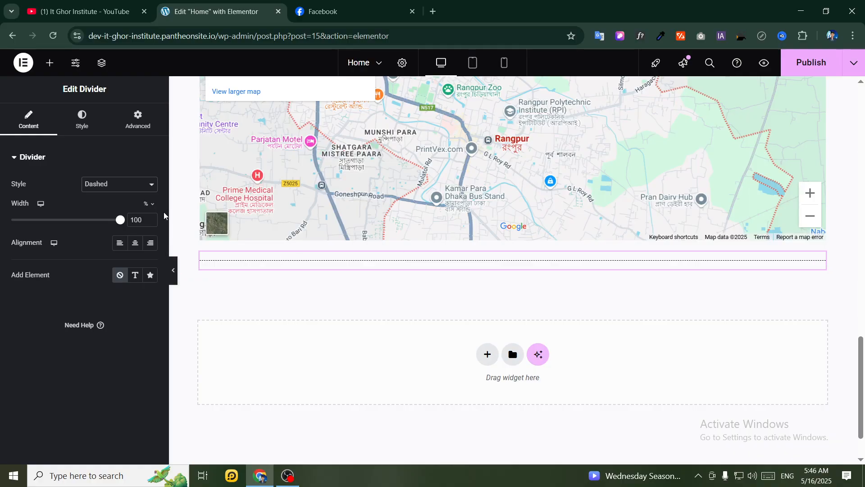
pyautogui.click(98, 185)
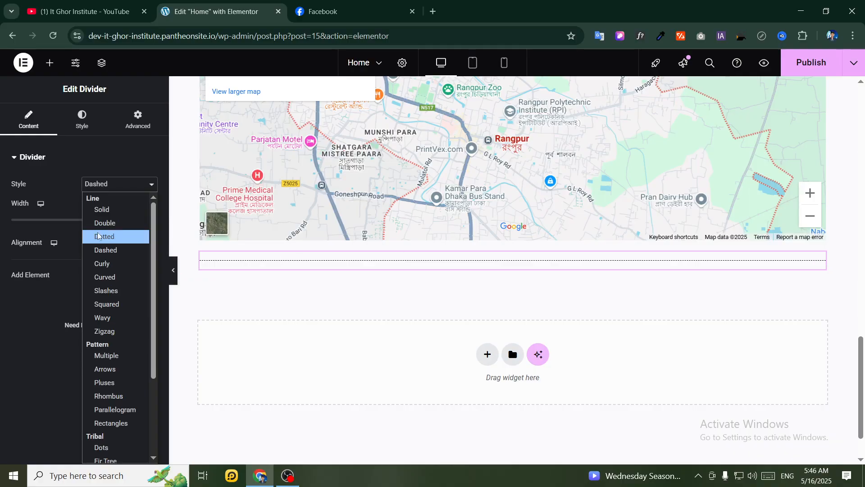
pyautogui.click(100, 263)
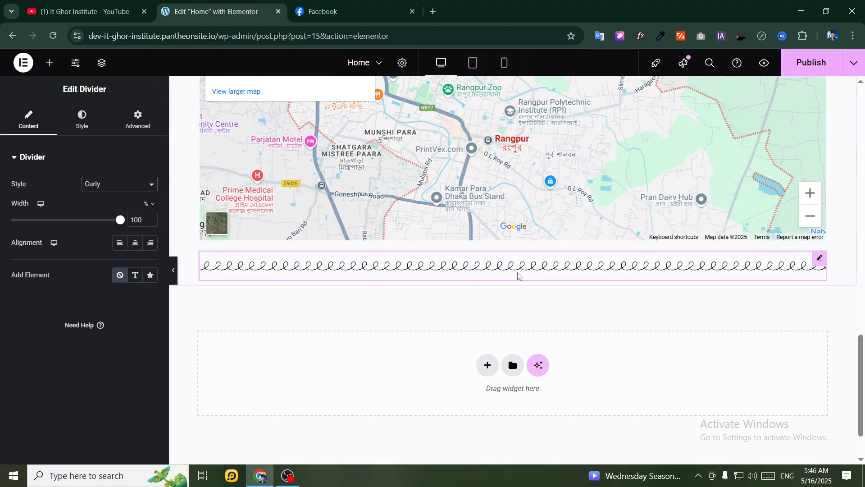
# Set the divider's line style to Curved
pyautogui.click(97, 185)
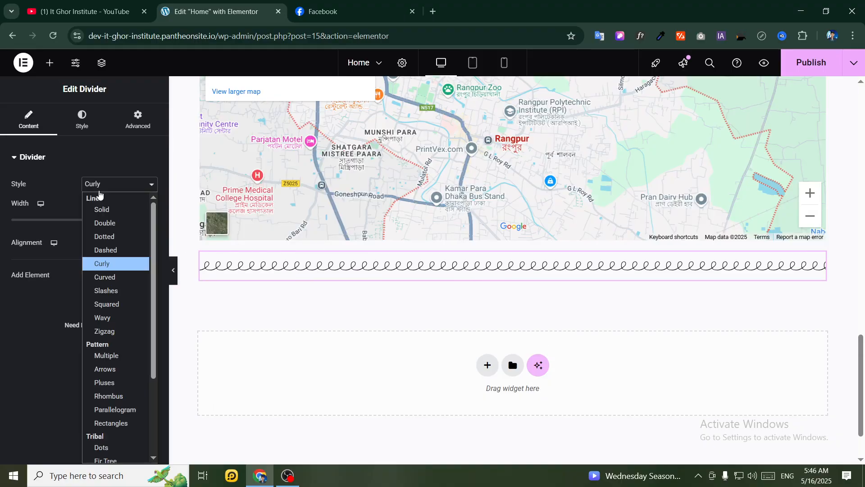
pyautogui.click(115, 276)
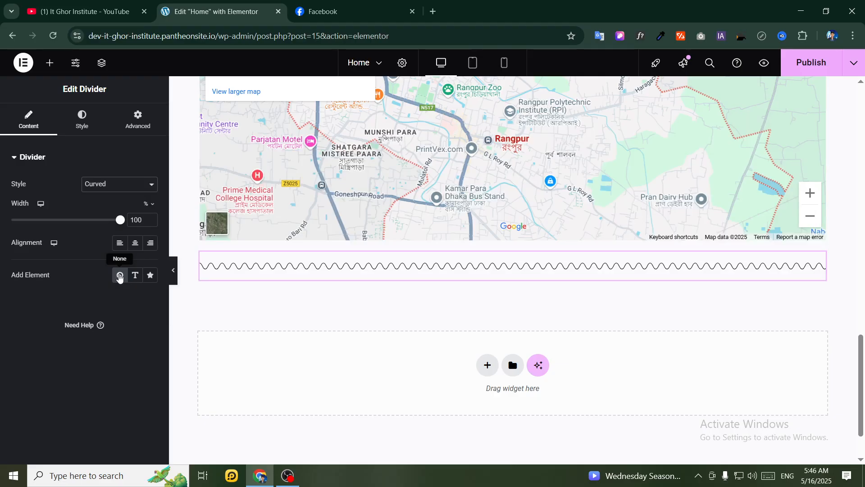
# Try the Slashes line style on the divider, and set it to Wavy
pyautogui.click(93, 185)
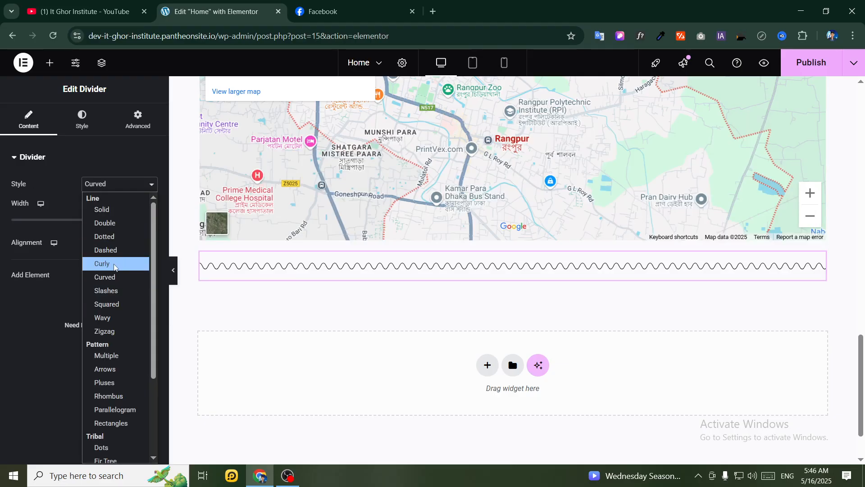
pyautogui.click(110, 289)
pyautogui.click(120, 184)
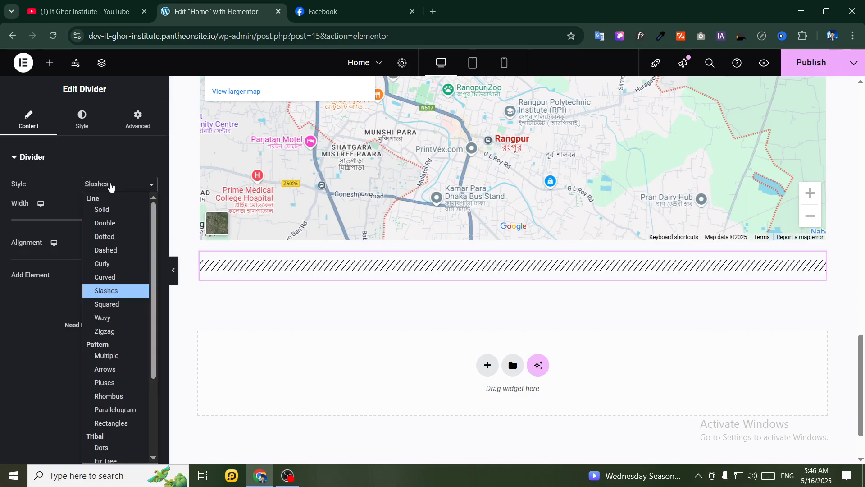
pyautogui.click(108, 319)
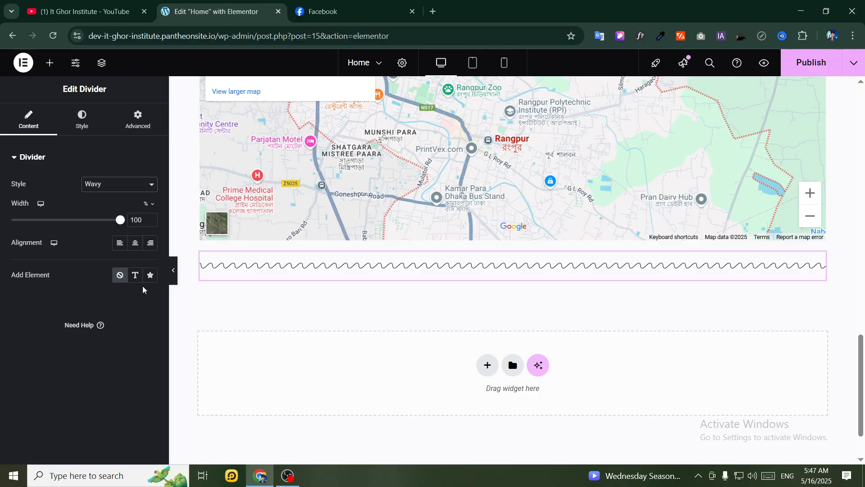
# Narrow the divider's width to 23% and align it to the center
pyautogui.moveTo(120, 223); pyautogui.dragTo(38, 223)
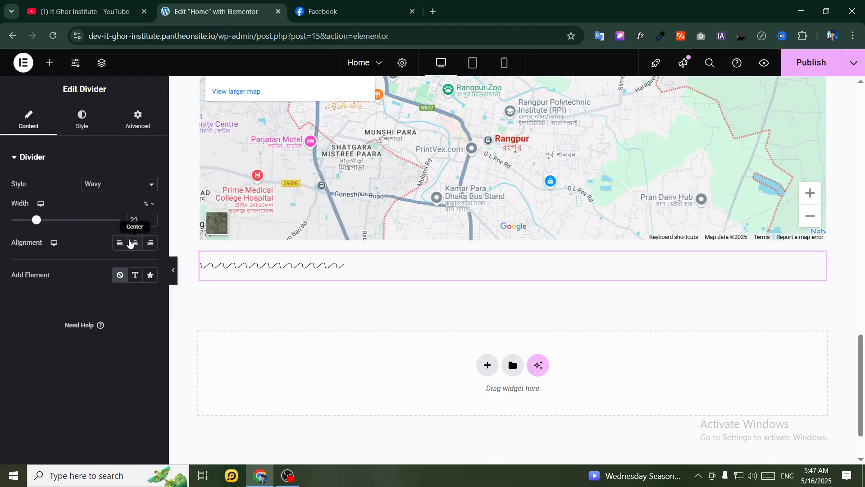
pyautogui.click(133, 243)
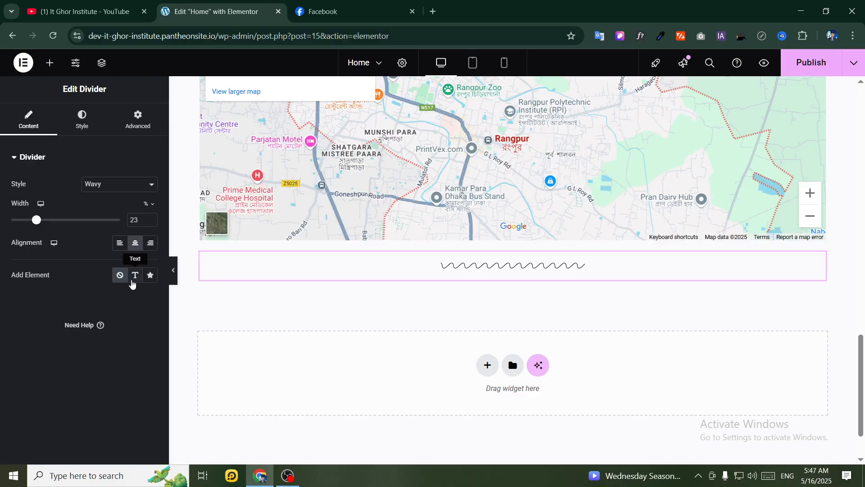
# Add a text element to the divider reading "It Ghor"
pyautogui.click(140, 278)
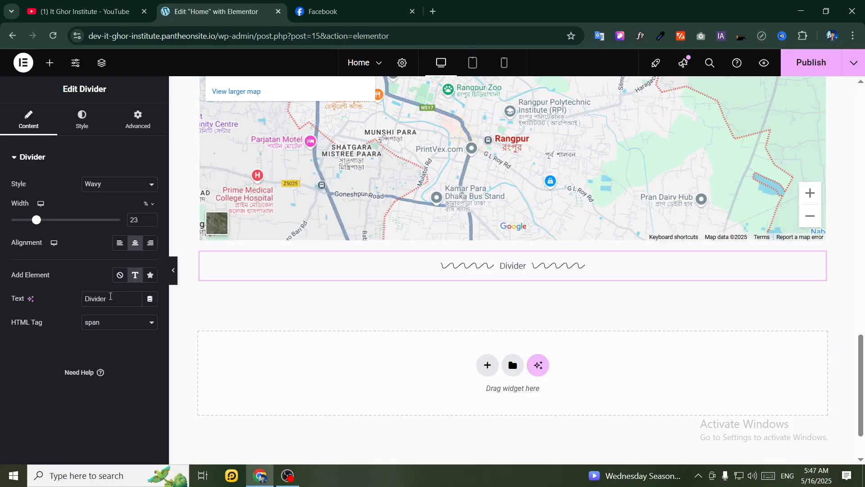
pyautogui.doubleClick(95, 298)
pyautogui.write('It')
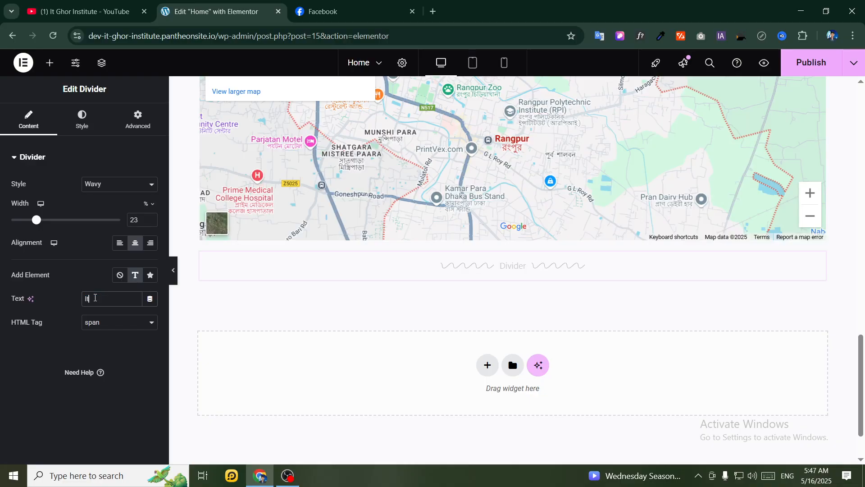
pyautogui.write(' Ghor')
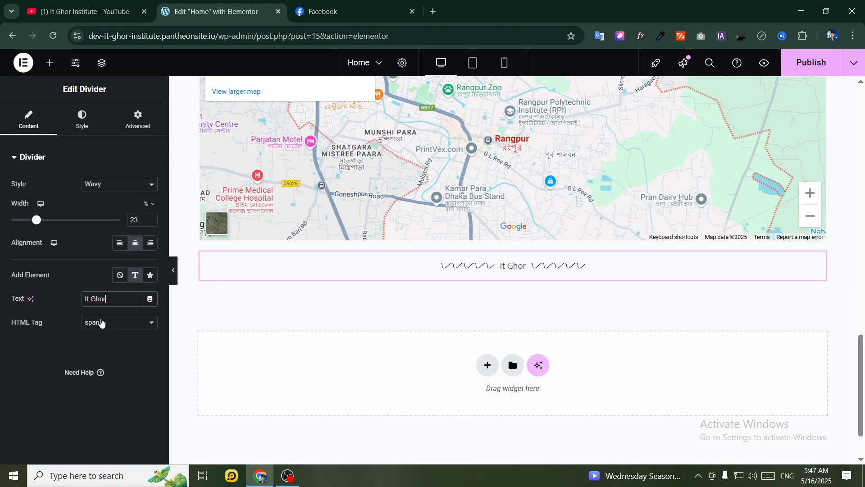
# Style the divider line with weight 6.8 px, size 28.8, amount 19.5 px and gap 2
pyautogui.click(76, 130)
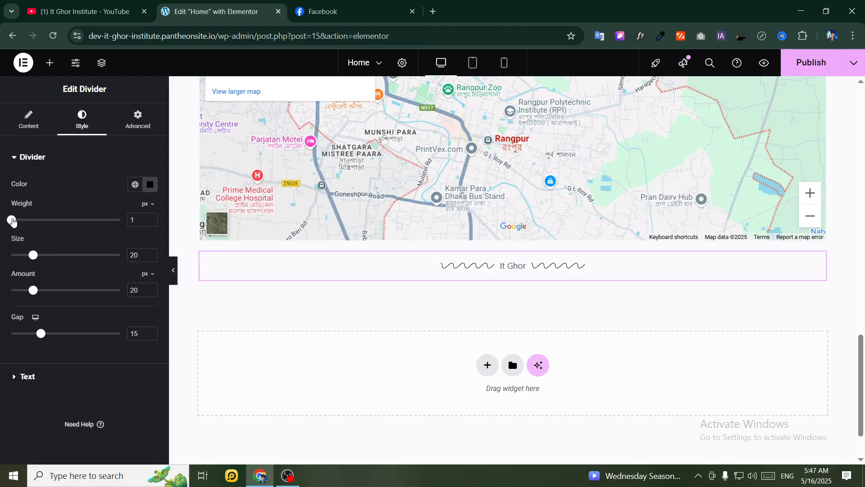
pyautogui.moveTo(12, 220); pyautogui.dragTo(82, 221)
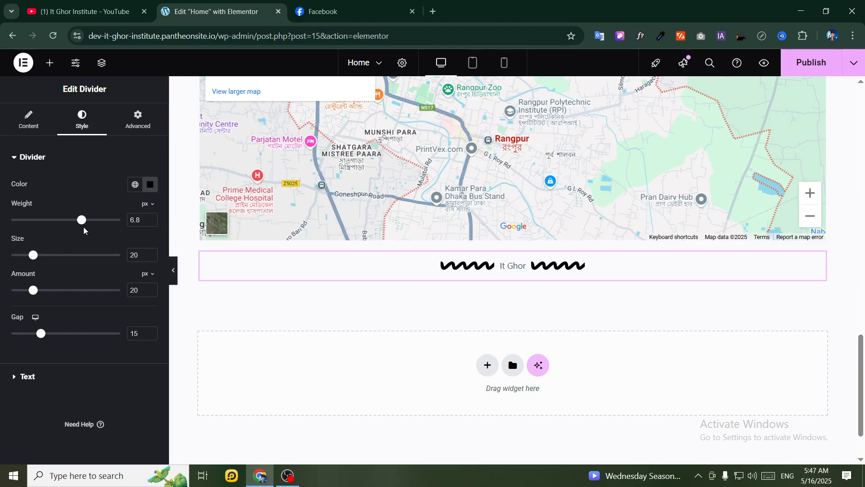
pyautogui.moveTo(33, 258)
pyautogui.mouseDown()
pyautogui.moveTo(159, 263)
pyautogui.moveTo(10, 256)
pyautogui.moveTo(81, 256)
pyautogui.moveTo(43, 255)
pyautogui.mouseUp()
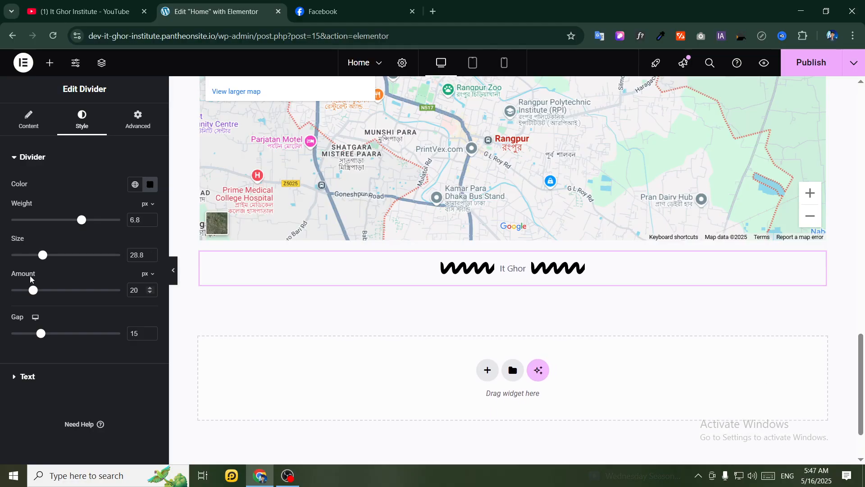
pyautogui.moveTo(34, 291)
pyautogui.mouseDown()
pyautogui.moveTo(89, 302)
pyautogui.moveTo(2, 305)
pyautogui.moveTo(34, 305)
pyautogui.mouseUp()
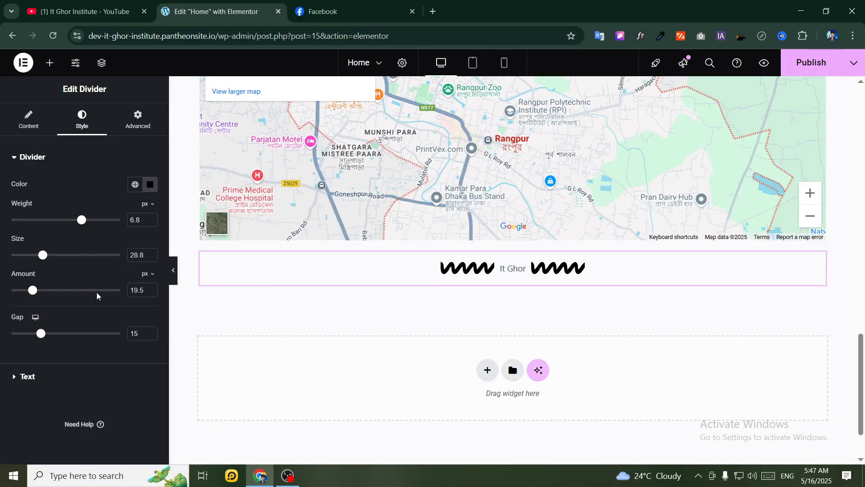
pyautogui.moveTo(40, 337); pyautogui.dragTo(1, 334)
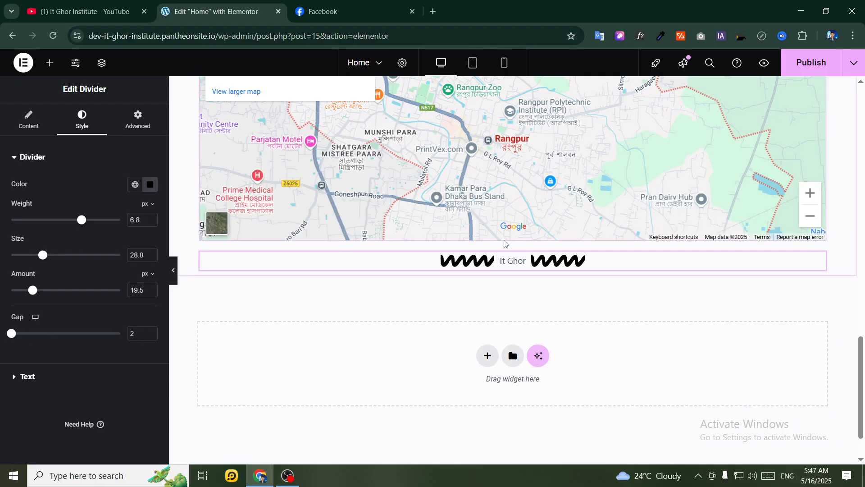
# Set the color of the divider's "It Ghor" text to red
pyautogui.click(33, 375)
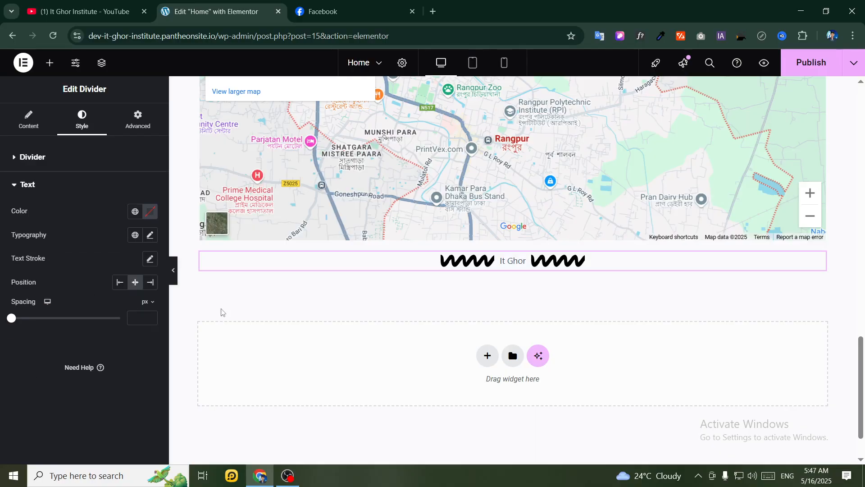
pyautogui.click(149, 211)
pyautogui.write('#240000')
pyautogui.moveTo(215, 329); pyautogui.dragTo(212, 259)
pyautogui.click(240, 289)
# Set the divider text's typography to the Trebuchet MS family at 26 px
pyautogui.click(148, 238)
pyautogui.click(120, 289)
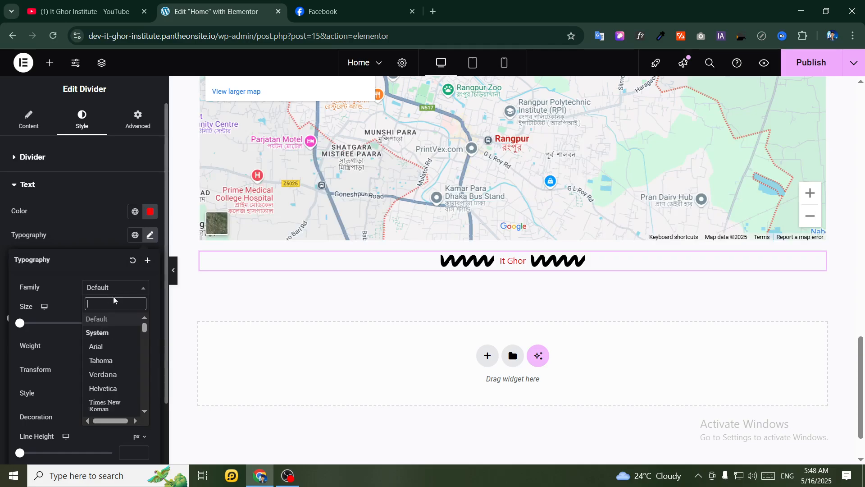
pyautogui.scroll(-1, 105, 373)
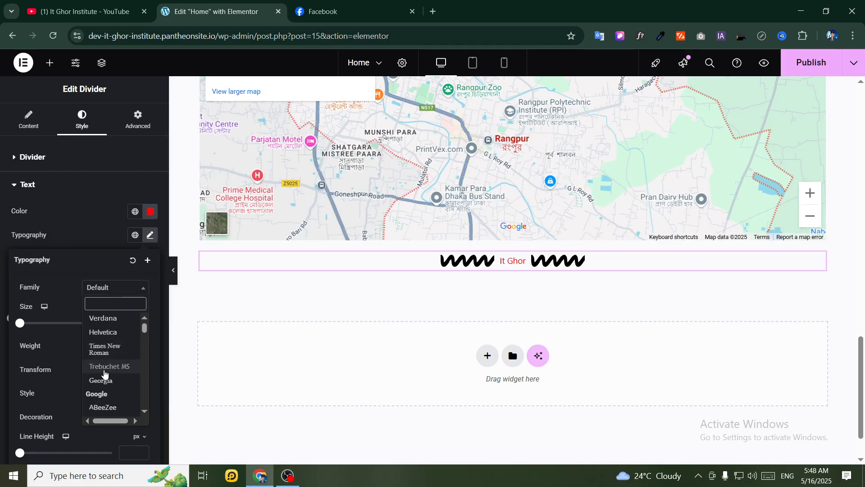
pyautogui.click(88, 365)
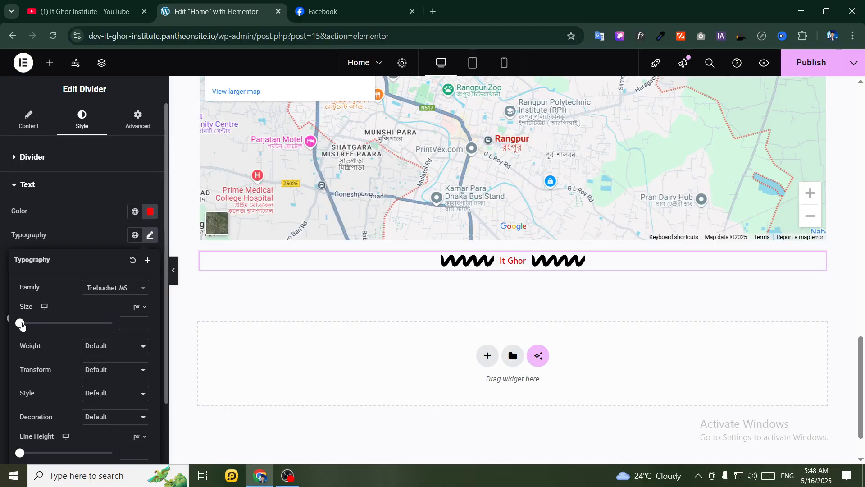
pyautogui.moveTo(21, 325); pyautogui.dragTo(31, 323)
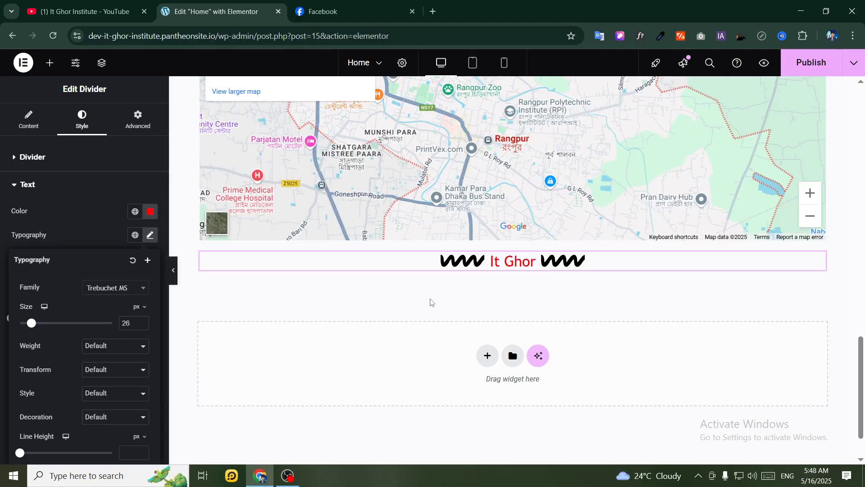
pyautogui.click(322, 289)
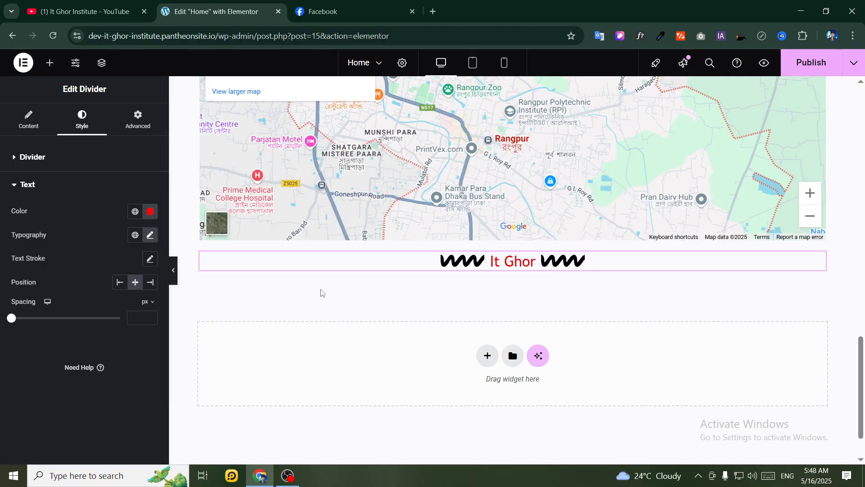
# Try a 31 px spacing around the divider text, and set it to 0 px
pyautogui.click(150, 259)
pyautogui.click(134, 259)
pyautogui.moveTo(13, 322); pyautogui.dragTo(79, 326)
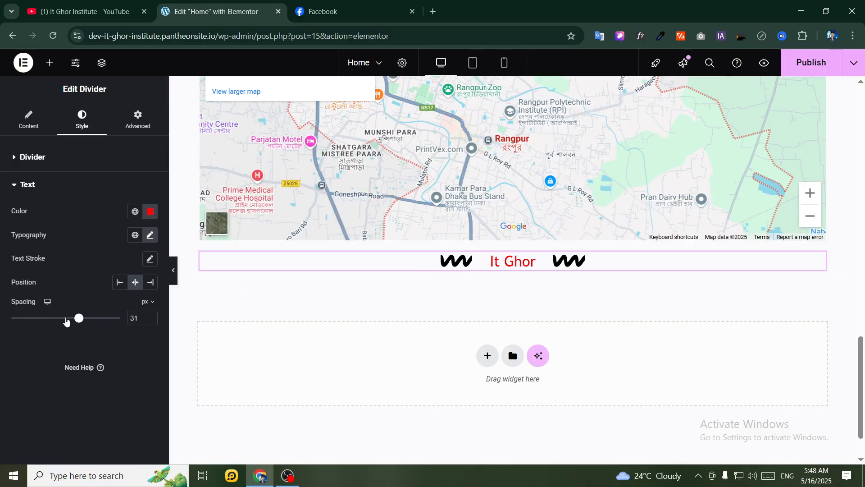
pyautogui.moveTo(82, 320); pyautogui.dragTo(1, 319)
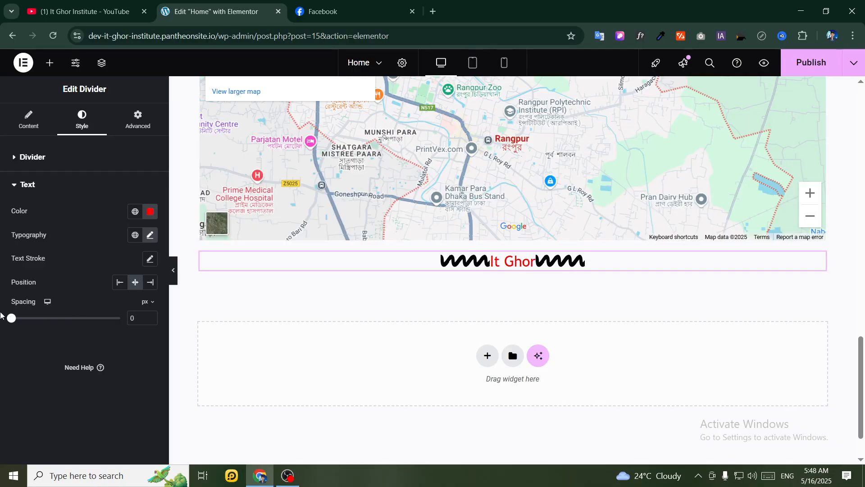
pyautogui.click(51, 127)
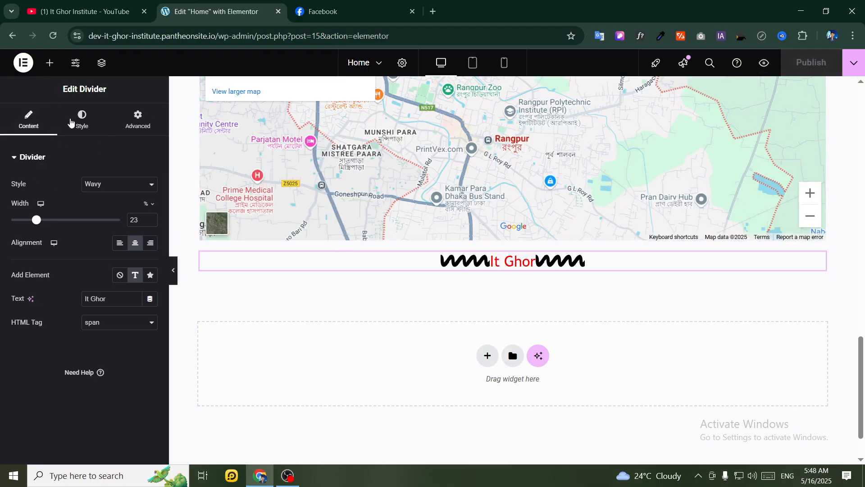
# Add an Icon widget directly below the "It Ghor" divider
pyautogui.click(49, 65)
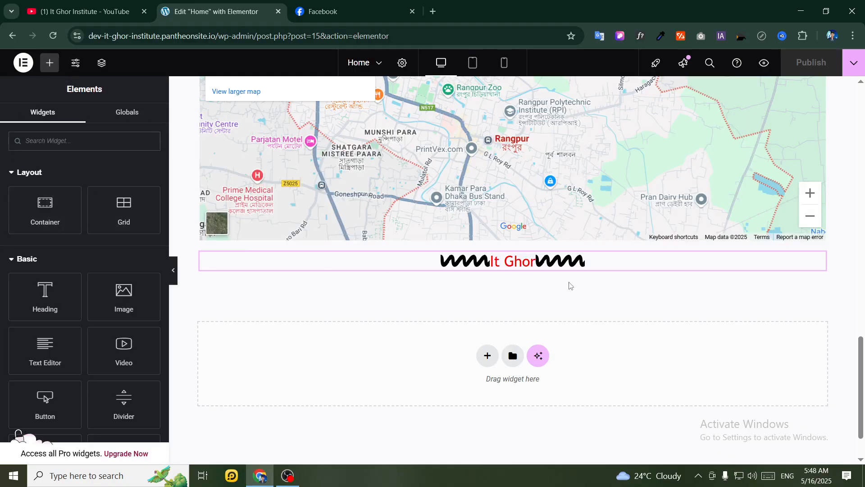
pyautogui.scroll(-1, 570, 285)
pyautogui.scroll(-2, 65, 256)
pyautogui.scroll(-3, 64, 256)
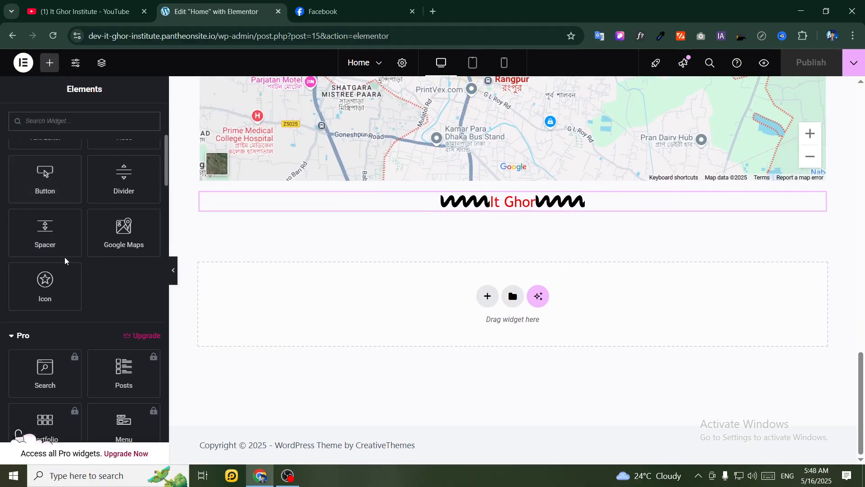
pyautogui.moveTo(45, 283); pyautogui.dragTo(537, 213)
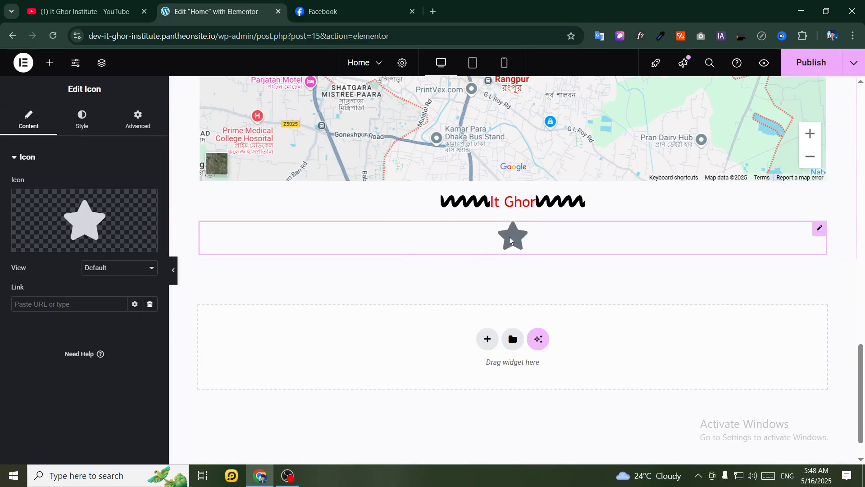
# Replace the widget's star with the Store icon from the icon library
pyautogui.moveTo(29, 216)
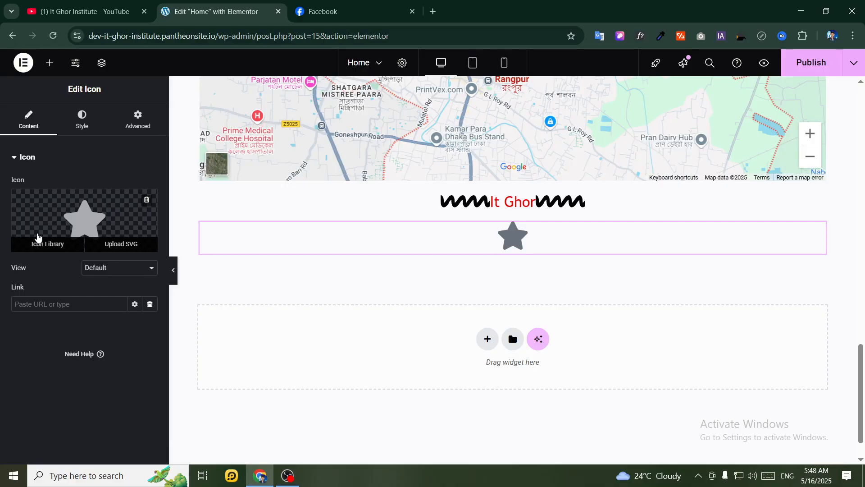
pyautogui.click(40, 249)
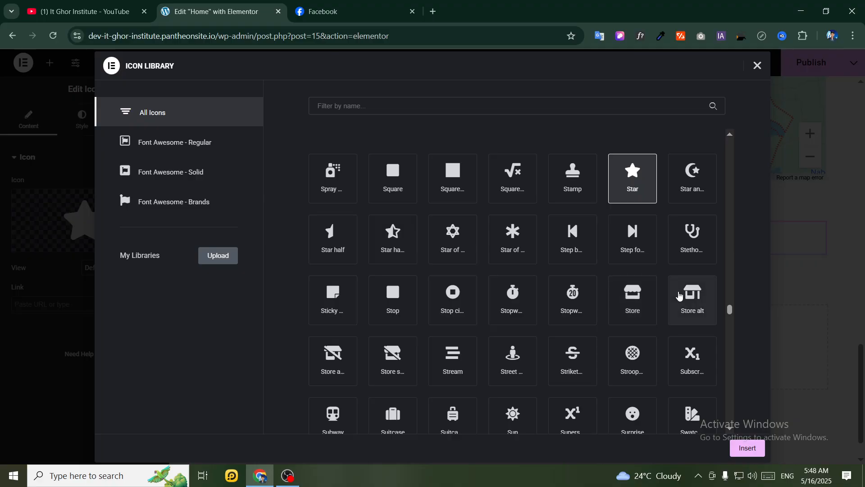
pyautogui.scroll(-6, 469, 341)
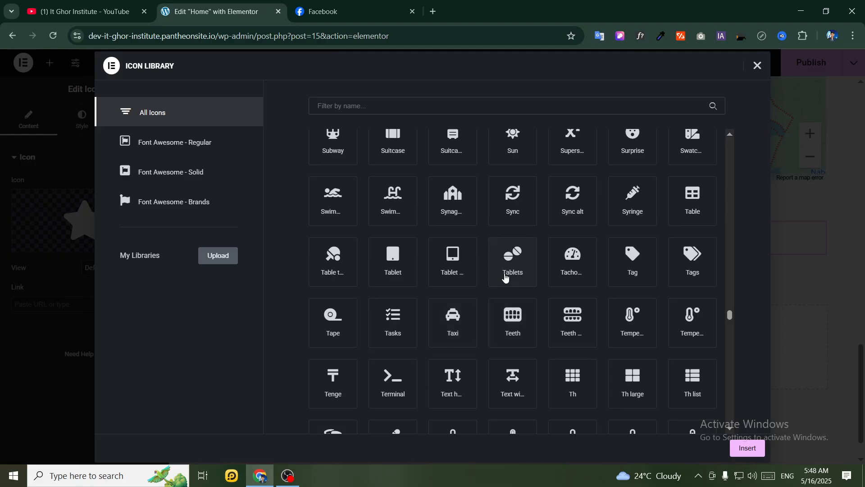
pyautogui.scroll(-4, 497, 276)
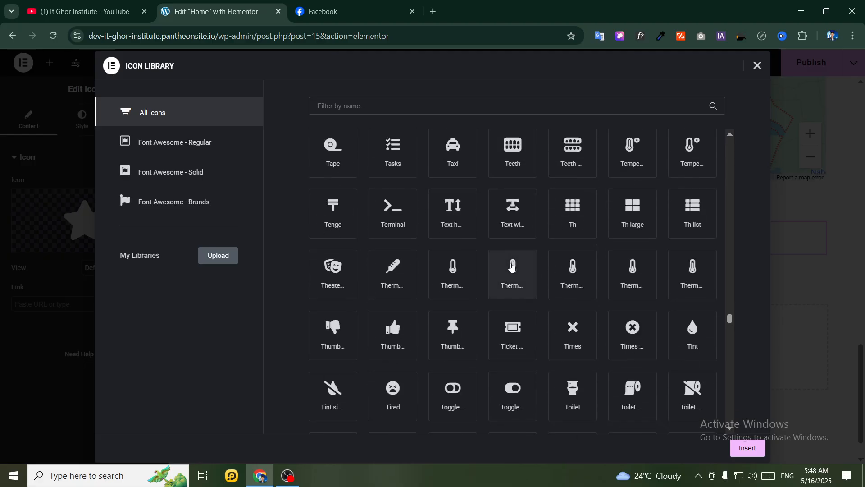
pyautogui.scroll(10, 564, 204)
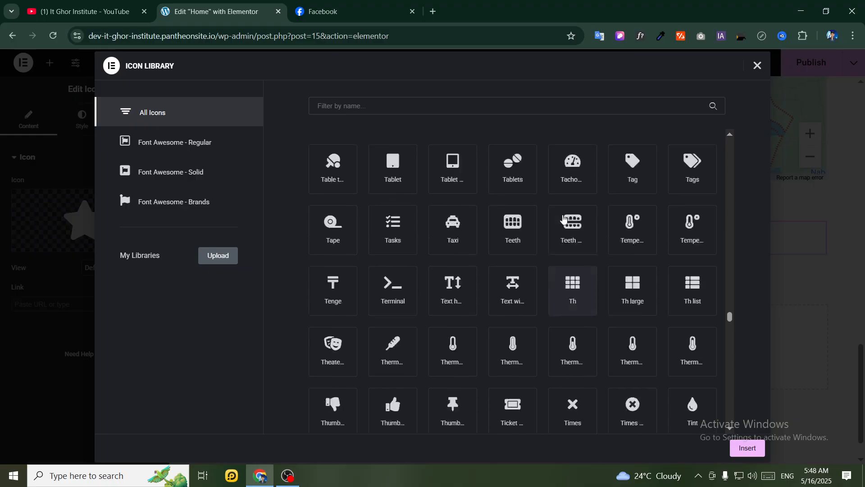
pyautogui.scroll(1, 636, 277)
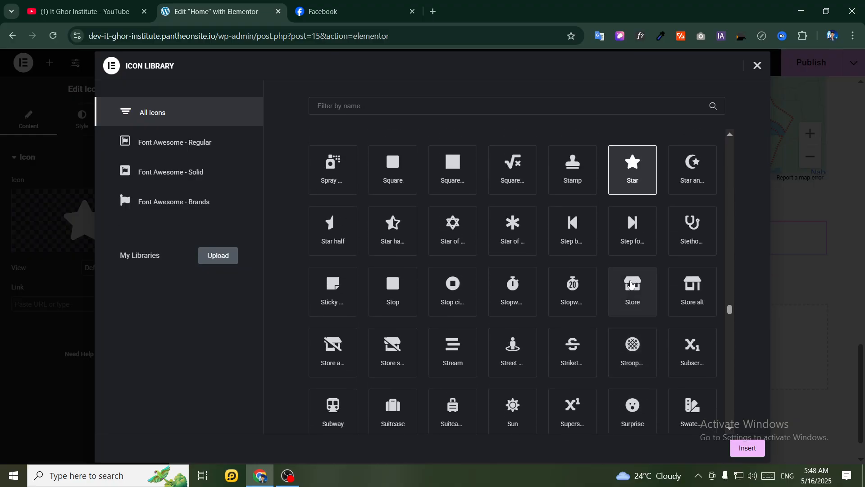
pyautogui.click(633, 289)
pyautogui.click(748, 448)
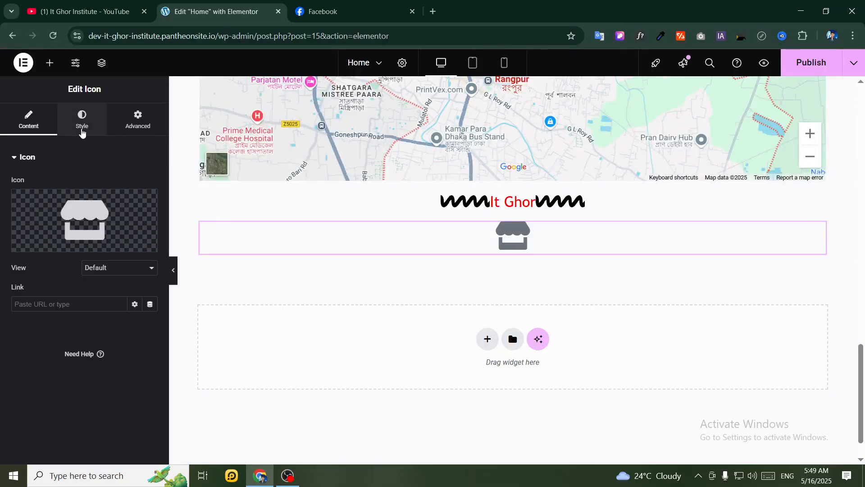
# Set the store icon's view to Stacked with a Rounded shape
pyautogui.click(37, 303)
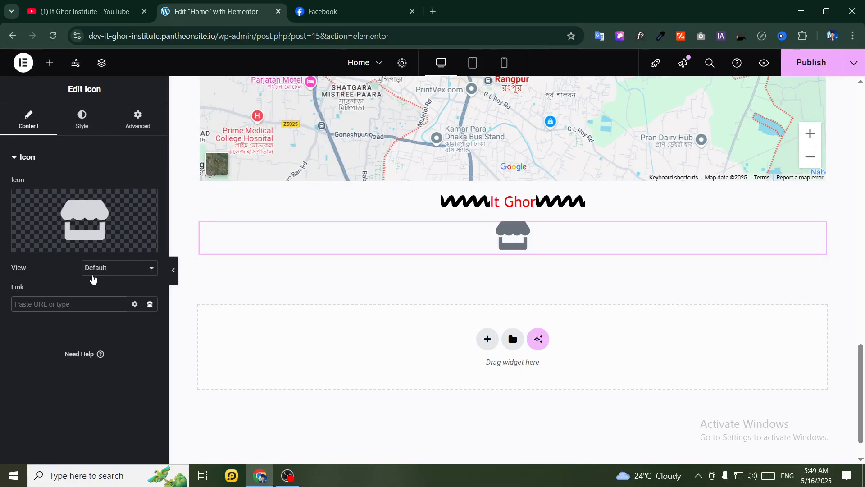
pyautogui.click(97, 269)
pyautogui.click(97, 295)
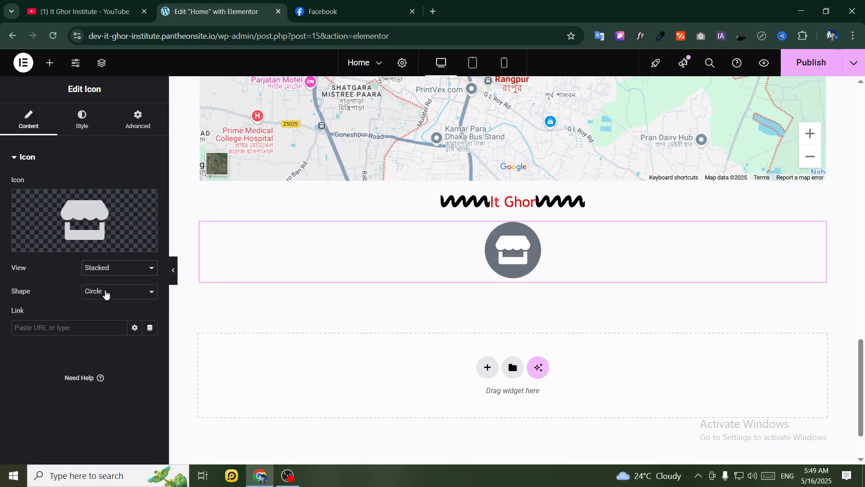
pyautogui.click(106, 294)
pyautogui.click(103, 319)
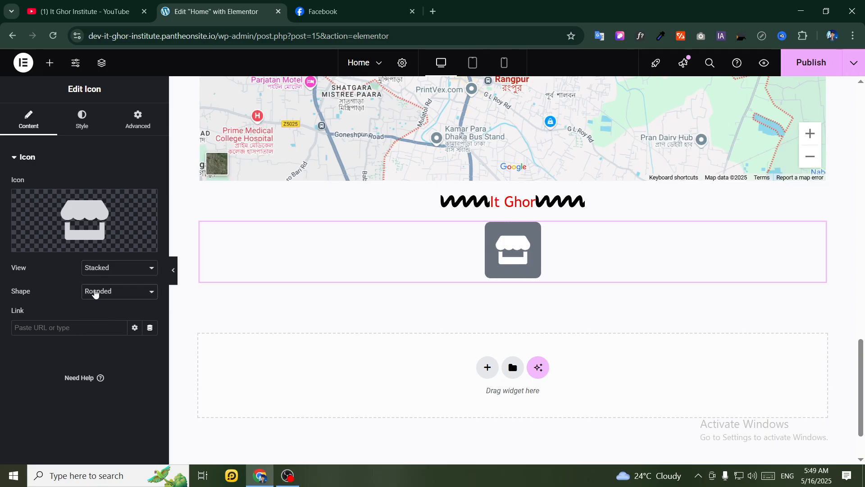
# Try the Framed view and Square shape on the store icon, and set it to Stacked with a Circle shape
pyautogui.click(95, 293)
pyautogui.click(103, 306)
pyautogui.click(104, 271)
pyautogui.click(102, 307)
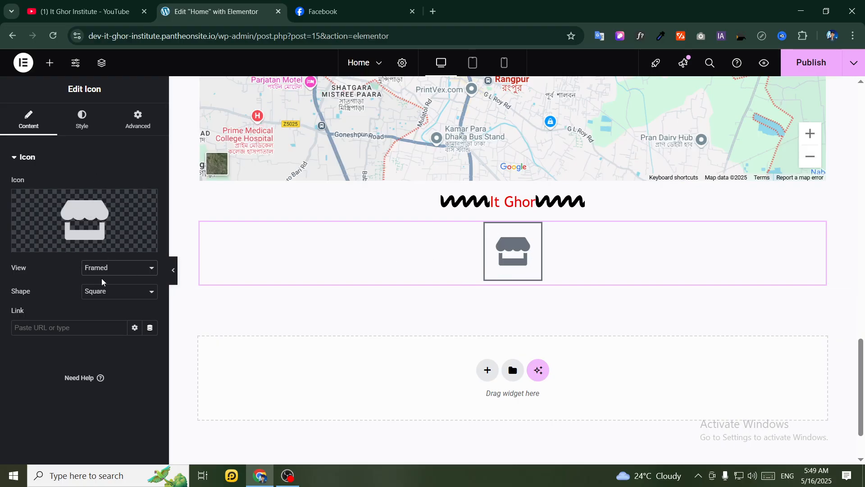
pyautogui.click(100, 292)
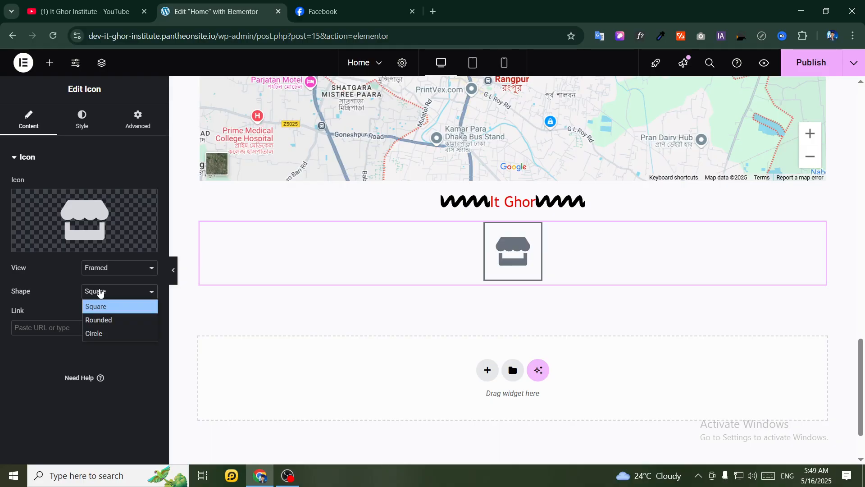
pyautogui.click(98, 332)
pyautogui.click(104, 268)
pyautogui.click(97, 296)
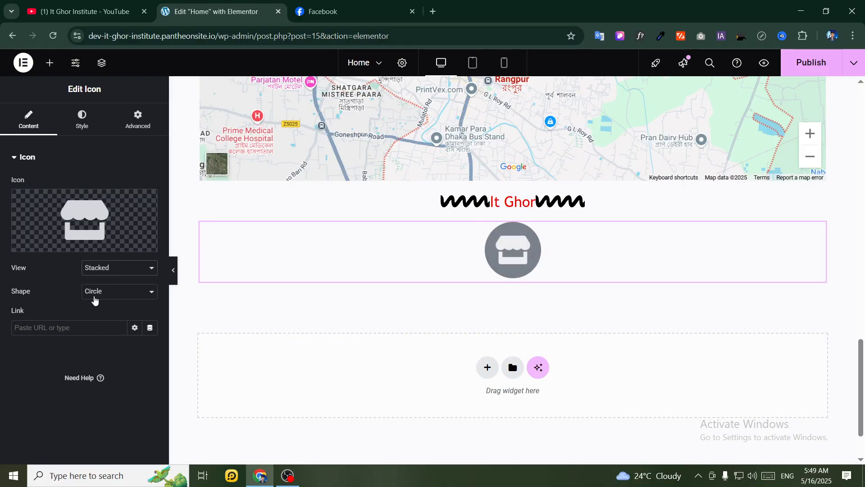
# Set the store icon's primary color to black and its secondary color to #FFFFFF
pyautogui.click(82, 120)
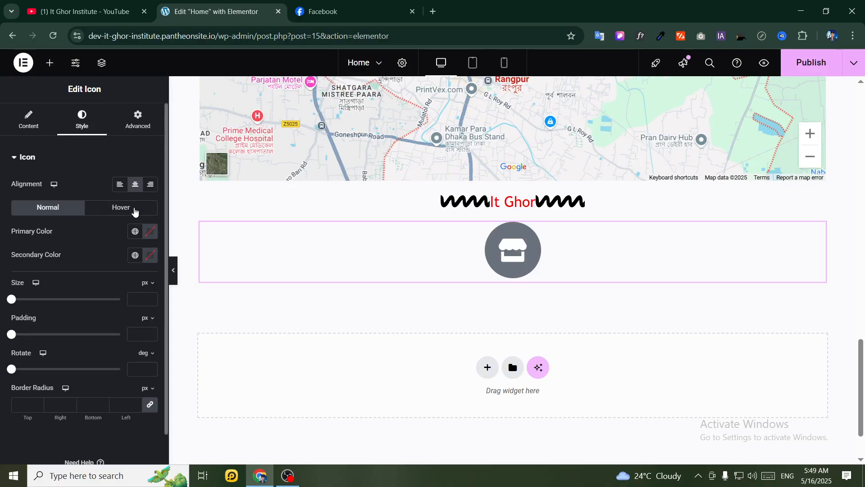
pyautogui.moveTo(166, 318); pyautogui.dragTo(221, 370)
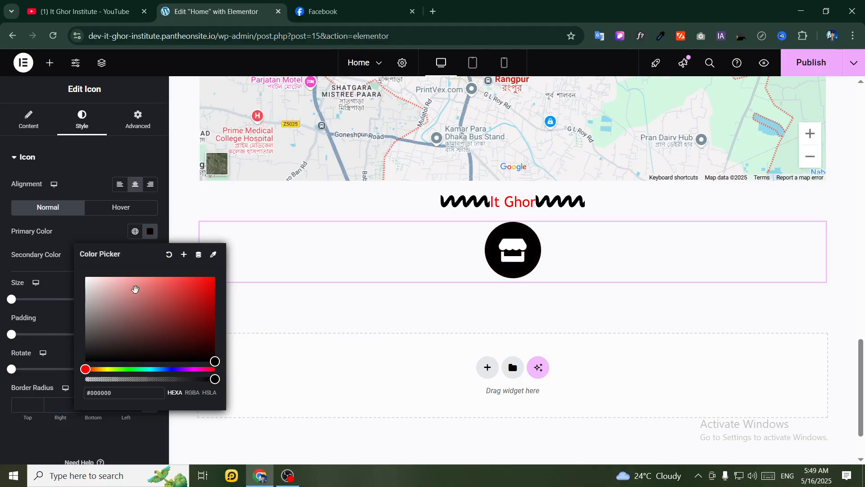
pyautogui.click(85, 243)
pyautogui.click(148, 257)
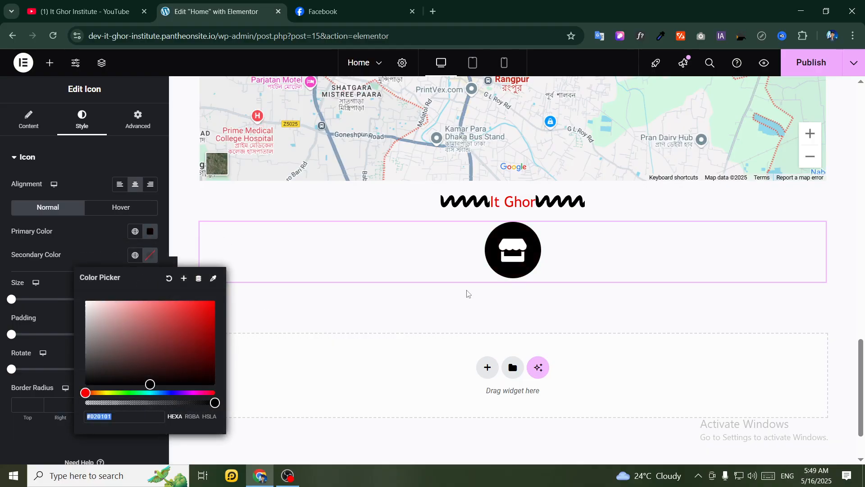
pyautogui.write('#FFFFFF')
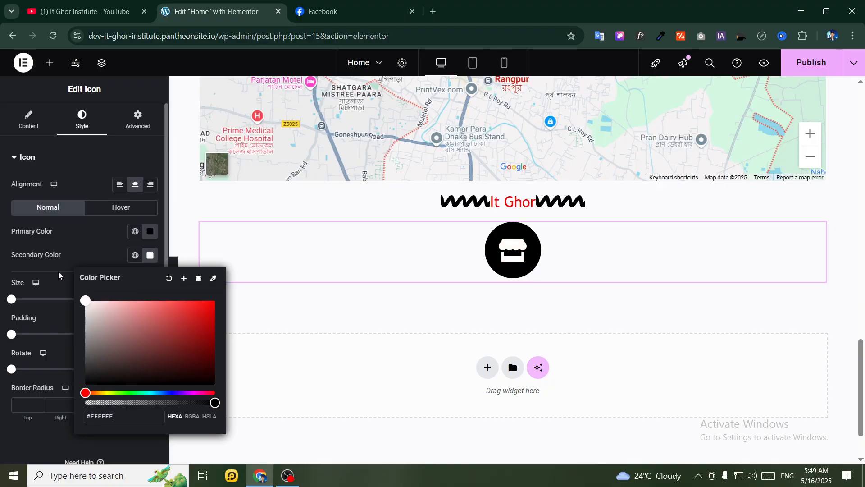
pyautogui.click(135, 255)
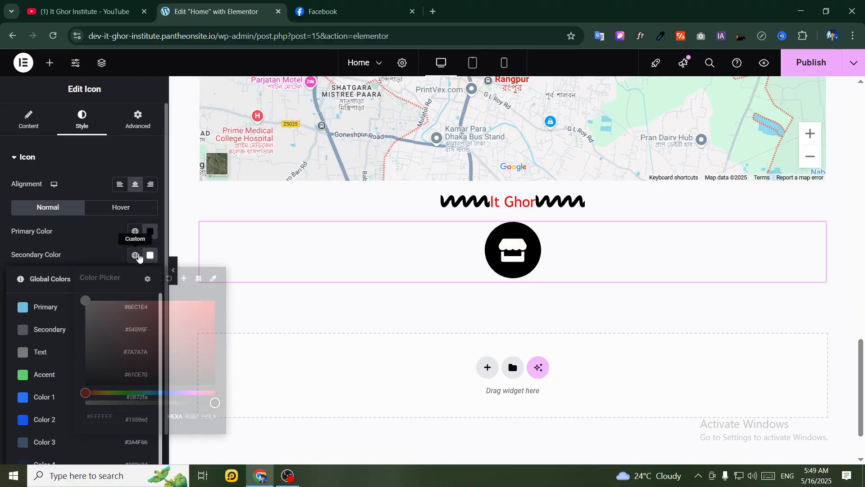
pyautogui.click(244, 318)
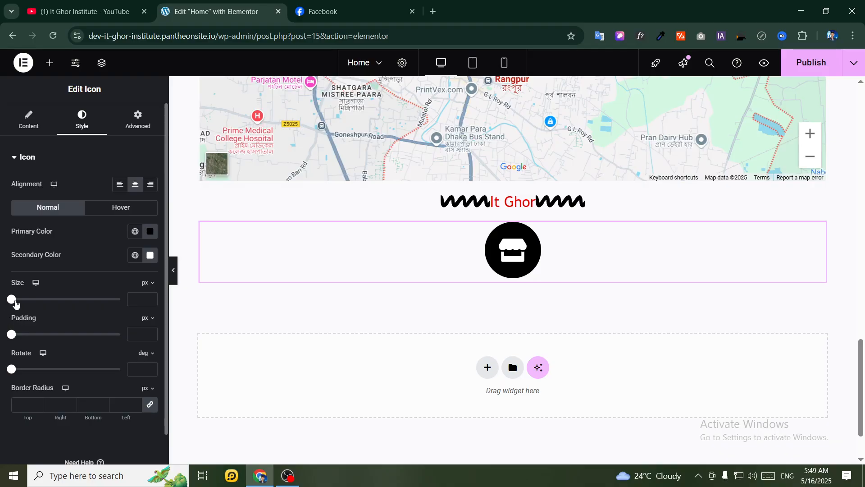
# Set the store icon's size to 41 px and save the page
pyautogui.moveTo(15, 303); pyautogui.dragTo(29, 304)
pyautogui.scroll(-1, 54, 333)
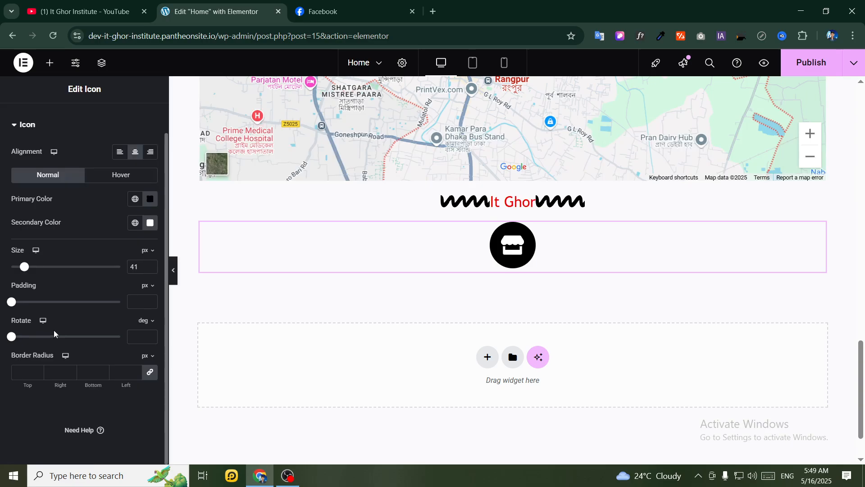
pyautogui.scroll(1, 54, 334)
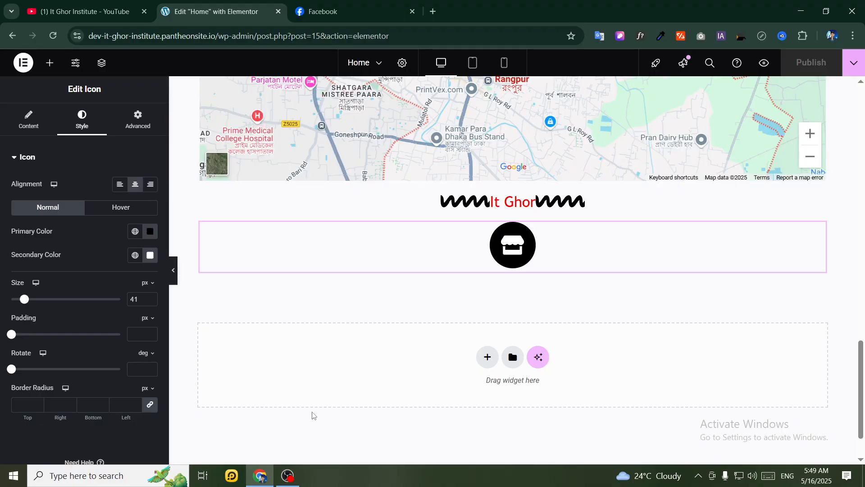
pyautogui.click(288, 476)
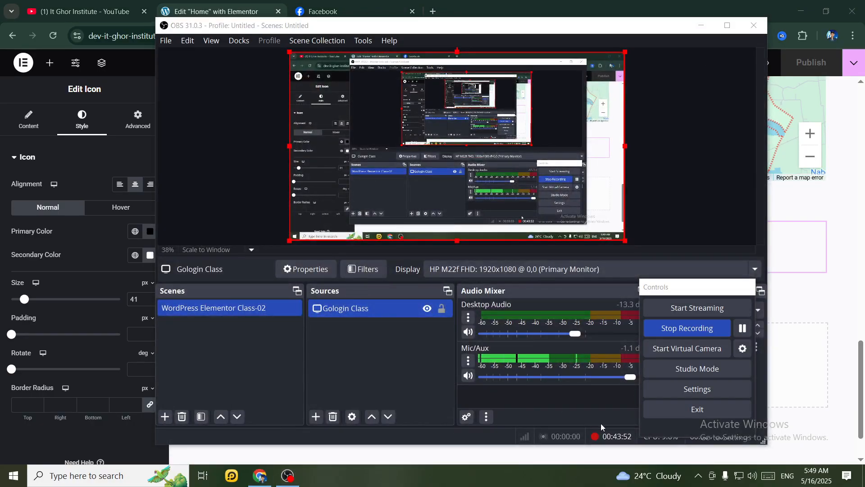
pyautogui.click(698, 24)
# Review the Home page from its upper banner image through the video, channel button and map to the store icon
pyautogui.scroll(8, 548, 293)
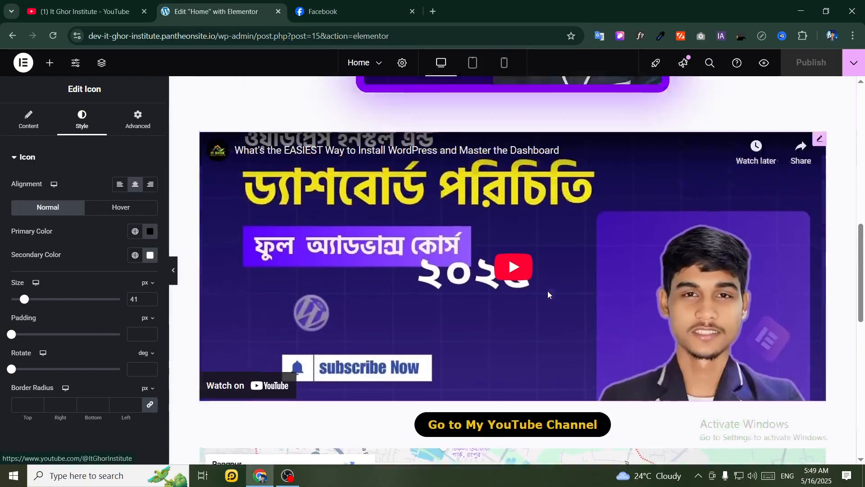
pyautogui.scroll(10, 552, 286)
pyautogui.scroll(-5, 603, 255)
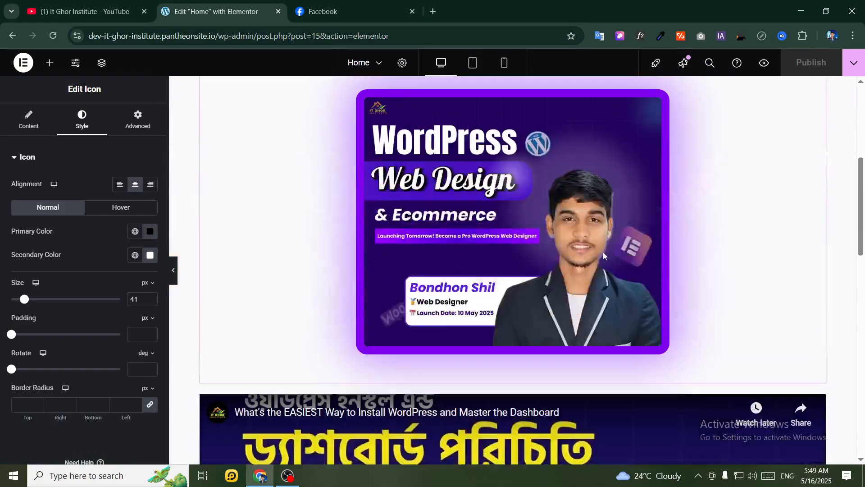
pyautogui.scroll(-5, 595, 265)
pyautogui.scroll(-5, 567, 245)
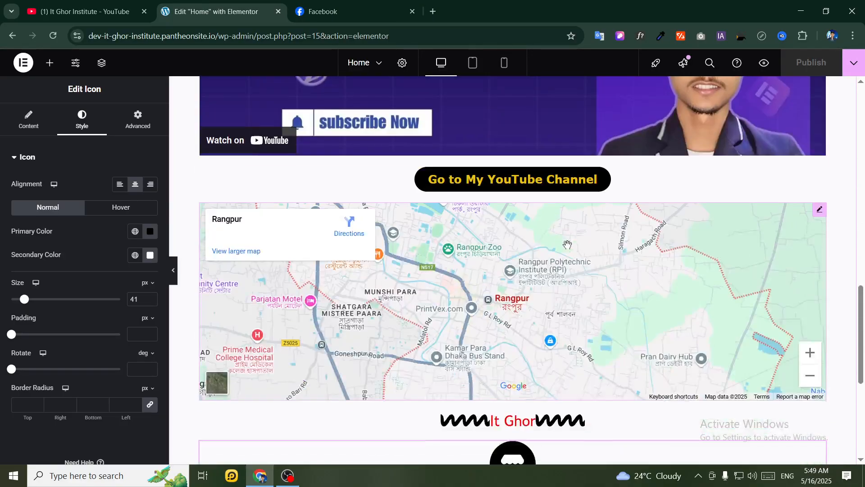
pyautogui.scroll(-5, 568, 244)
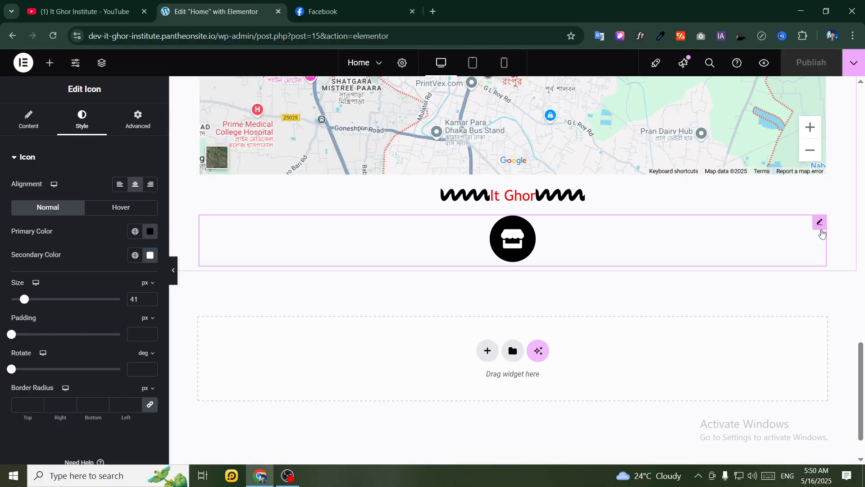
pyautogui.scroll(3, 836, 283)
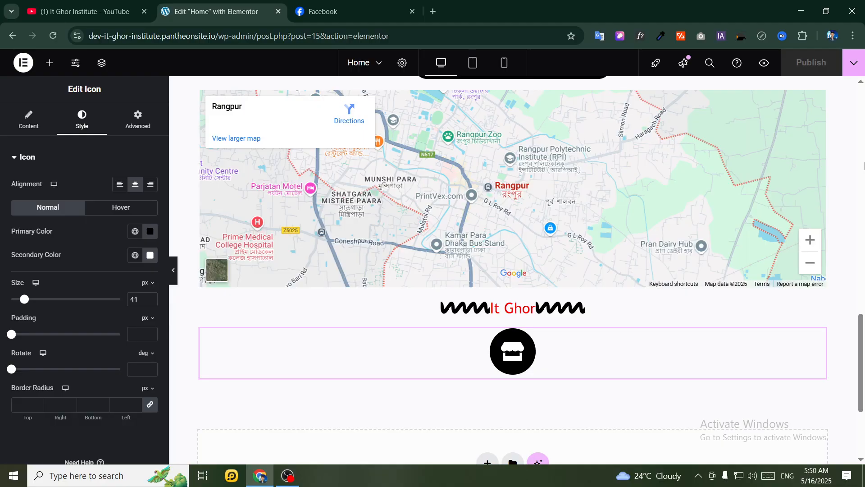
pyautogui.scroll(-4, 351, 195)
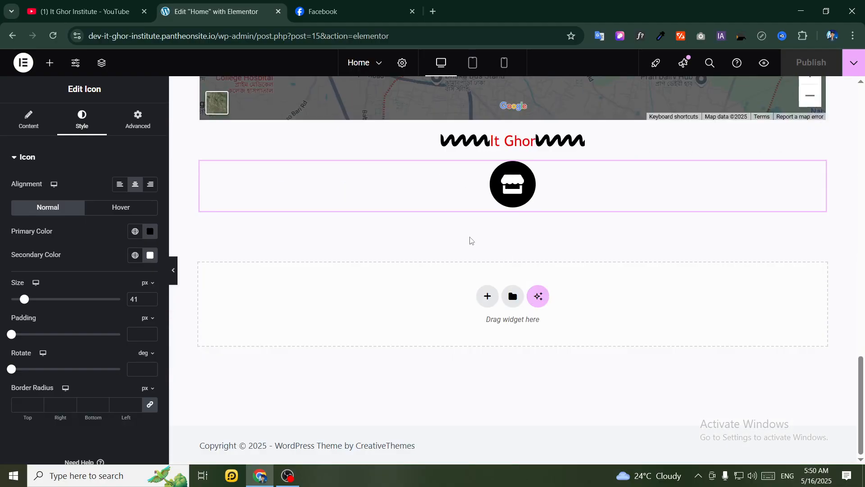
# Add a Text Editor widget directly below the store icon
pyautogui.click(50, 62)
pyautogui.scroll(-1, 89, 166)
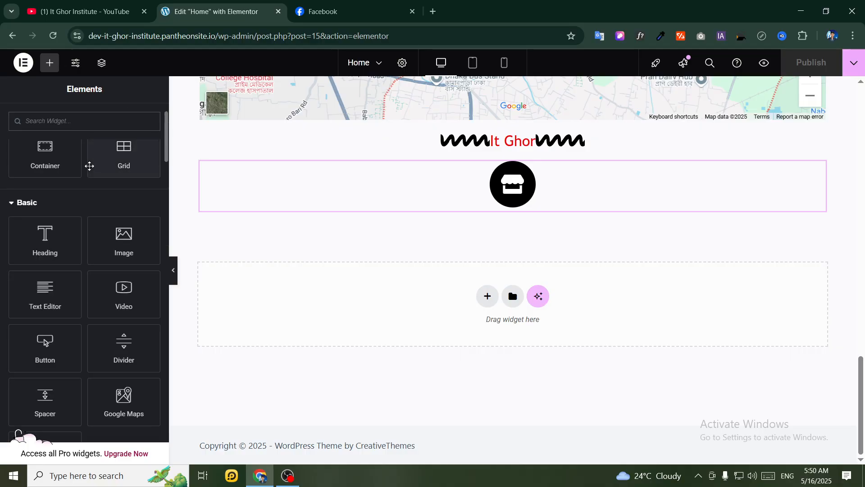
pyautogui.scroll(-6, 89, 166)
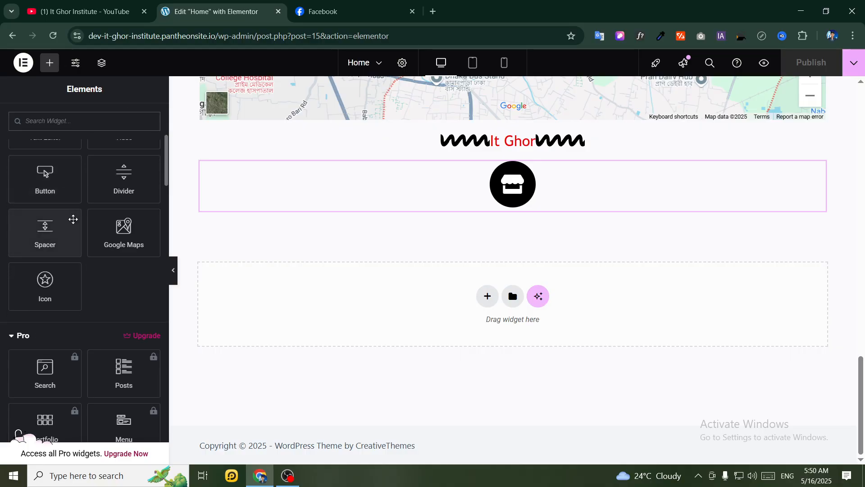
pyautogui.scroll(8, 83, 252)
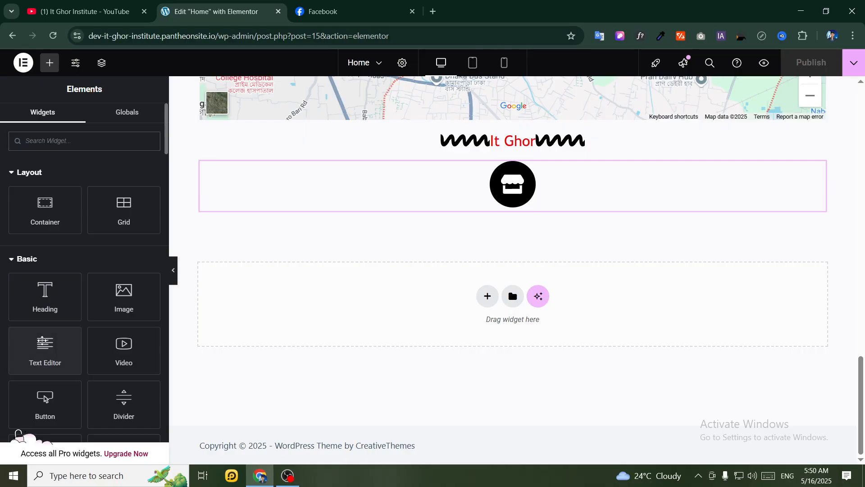
pyautogui.scroll(-1, 71, 262)
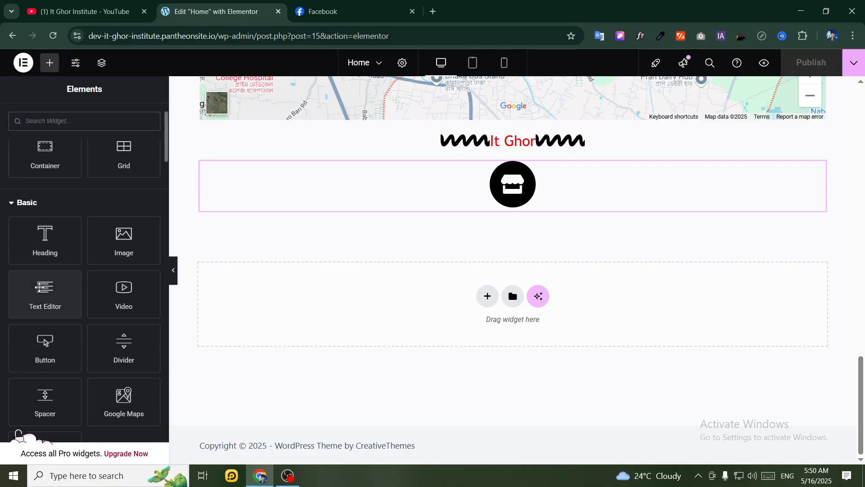
pyautogui.moveTo(39, 287); pyautogui.dragTo(511, 206)
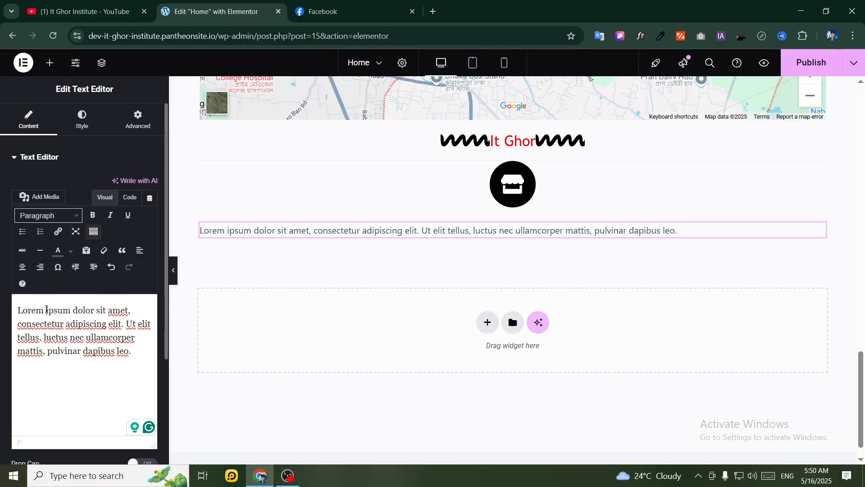
# Cut the placeholder Lorem ipsum text and paste it eight times in a row to make a longer paragraph
pyautogui.hotkey('ctrl', 'a')
pyautogui.hotkey('ctrl', 'x')
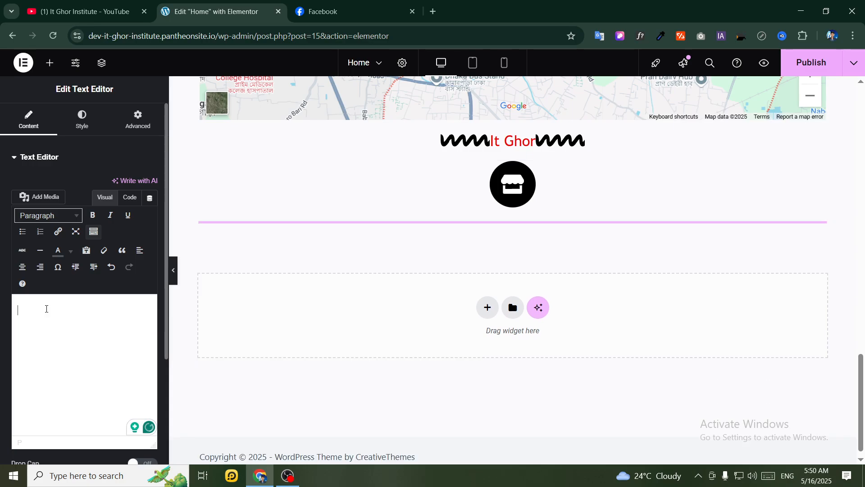
pyautogui.hotkey('ctrl', 'v')
pyautogui.hotkey('ctrl', 'v')
pyautogui.hotkey('ctrl', 'v')
pyautogui.hotkey('ctrl', 'v')
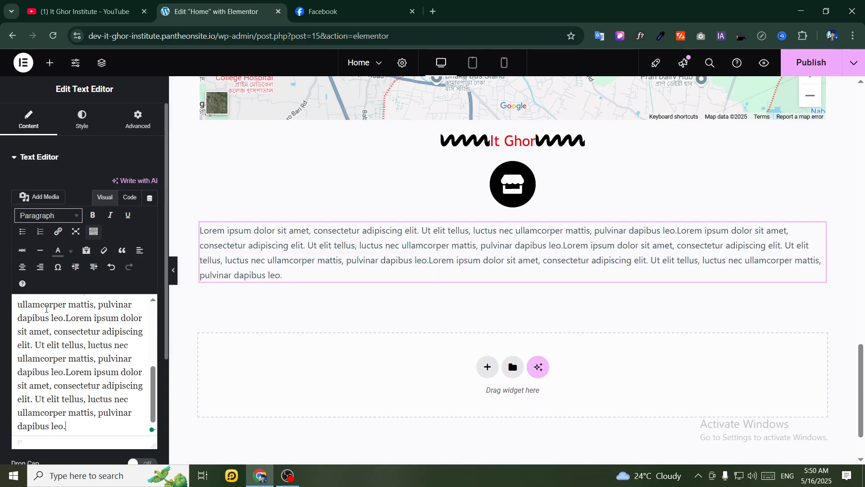
pyautogui.hotkey('ctrl', 'v')
pyautogui.hotkey('ctrl', 'v')
pyautogui.hotkey('ctrl', 'v')
pyautogui.hotkey('ctrl', 'v')
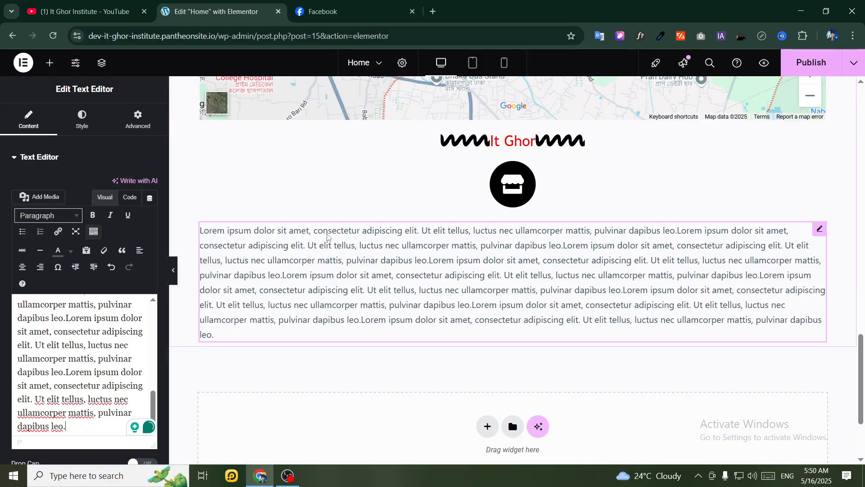
# Review the page's sections and the Text Editor widget's content, drop cap and column options
pyautogui.scroll(15, 479, 301)
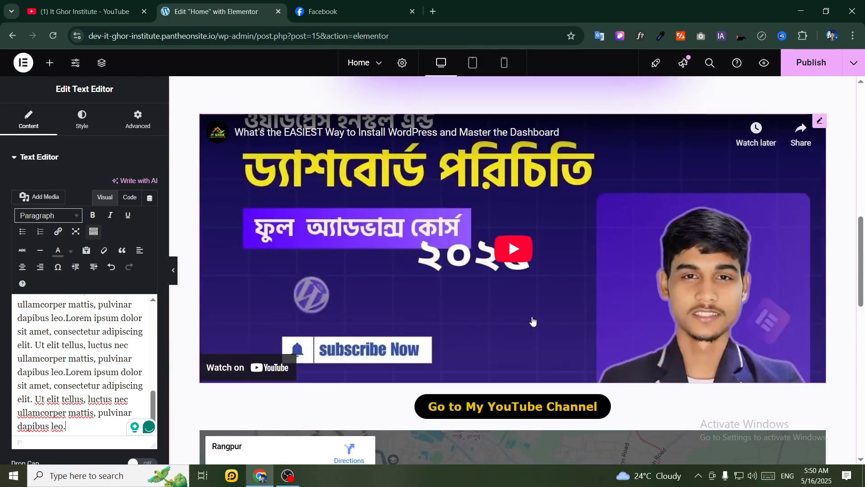
pyautogui.scroll(5, 479, 302)
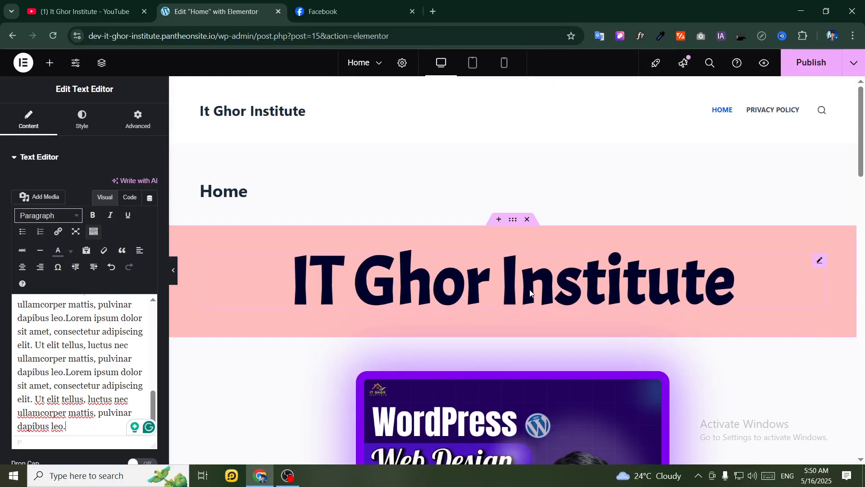
pyautogui.scroll(-20, 642, 315)
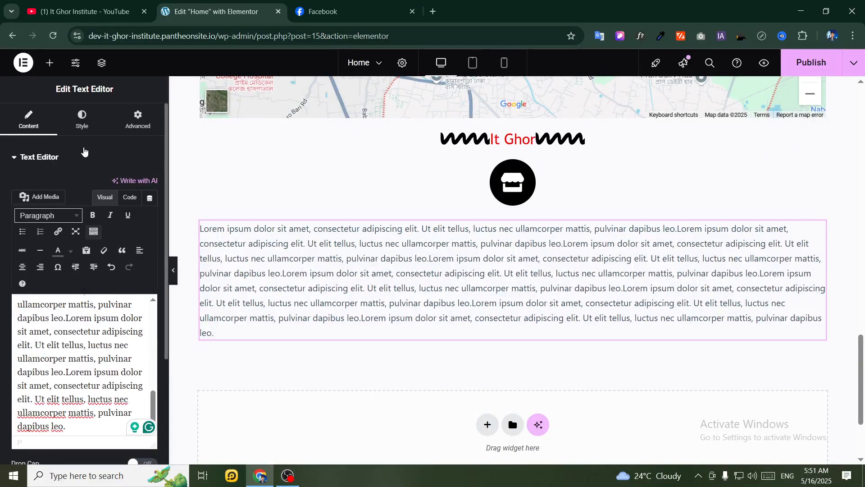
pyautogui.scroll(-3, 47, 171)
pyautogui.scroll(2, 37, 306)
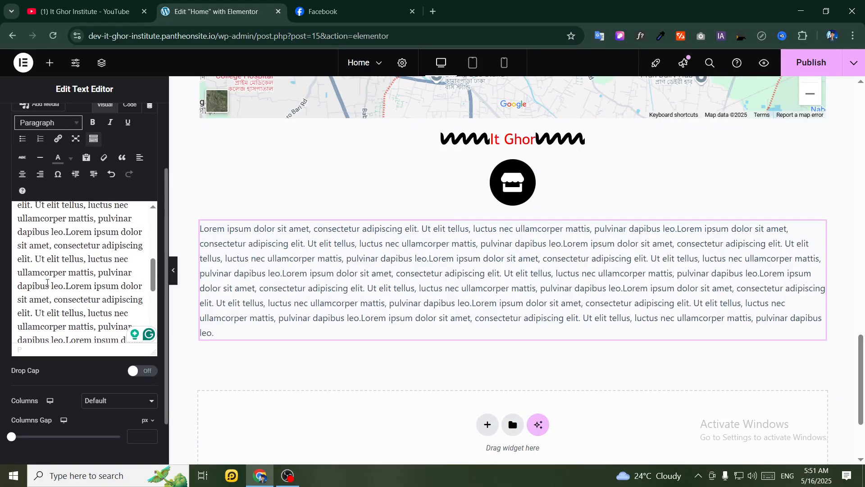
pyautogui.scroll(8, 57, 254)
pyautogui.scroll(2, 59, 200)
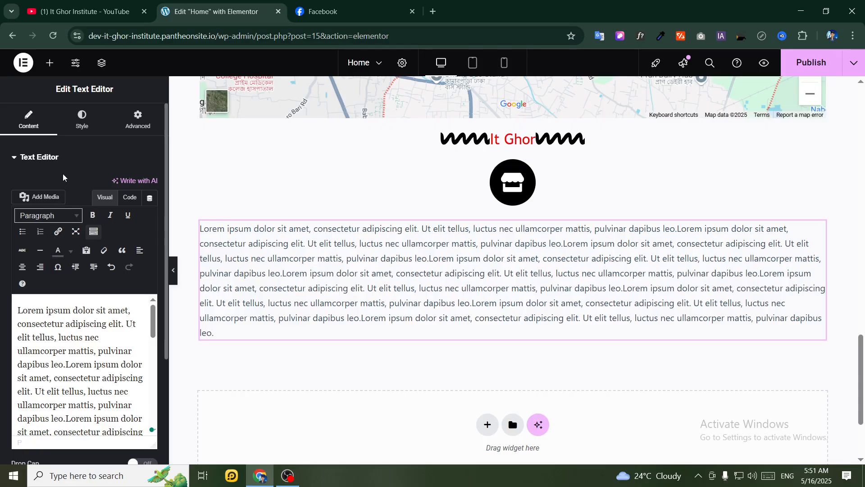
# Center the Lorem ipsum paragraph and set its typography to 13 px size and 500 (Medium) weight
pyautogui.click(81, 121)
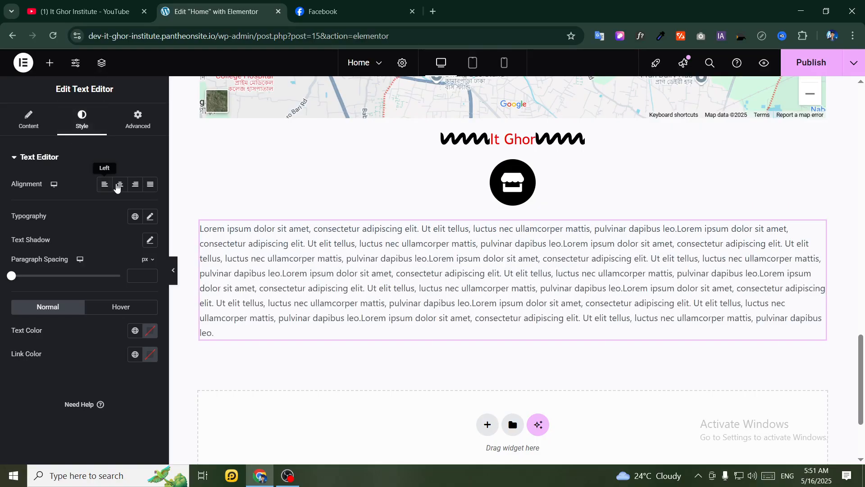
pyautogui.click(119, 184)
pyautogui.click(150, 216)
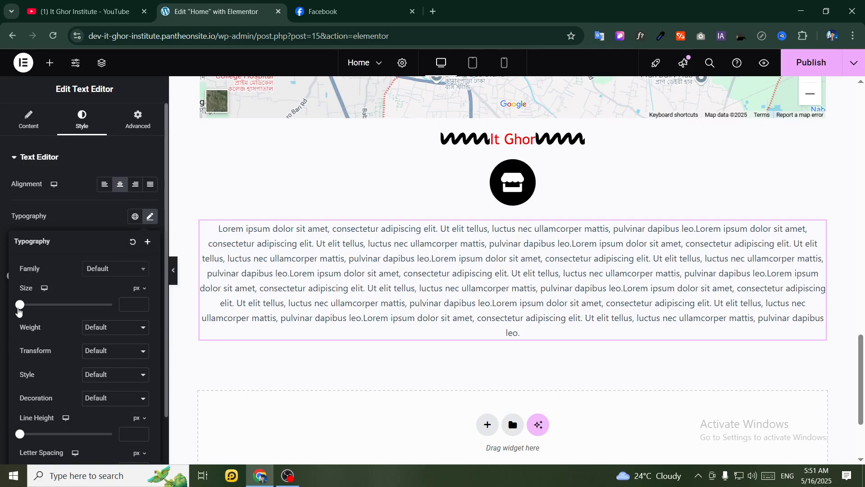
pyautogui.moveTo(18, 310)
pyautogui.mouseDown()
pyautogui.moveTo(72, 305)
pyautogui.moveTo(16, 307)
pyautogui.moveTo(25, 305)
pyautogui.mouseUp()
pyautogui.scroll(-2, 76, 270)
pyautogui.click(107, 282)
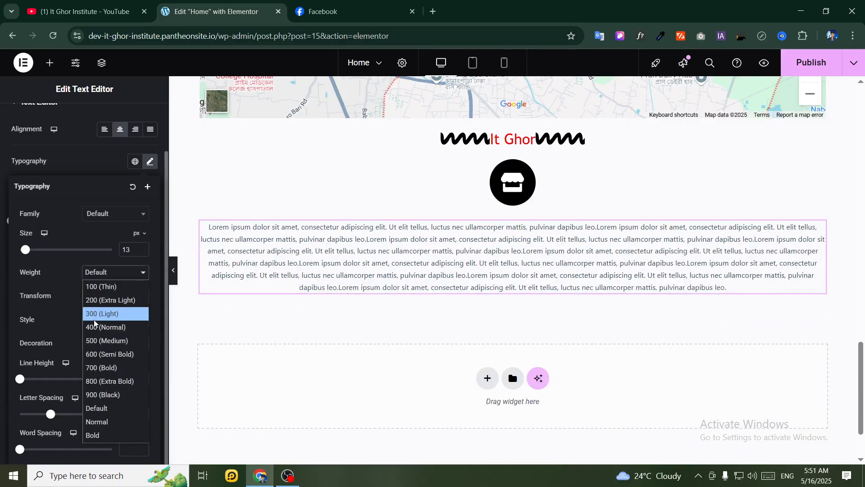
pyautogui.click(97, 339)
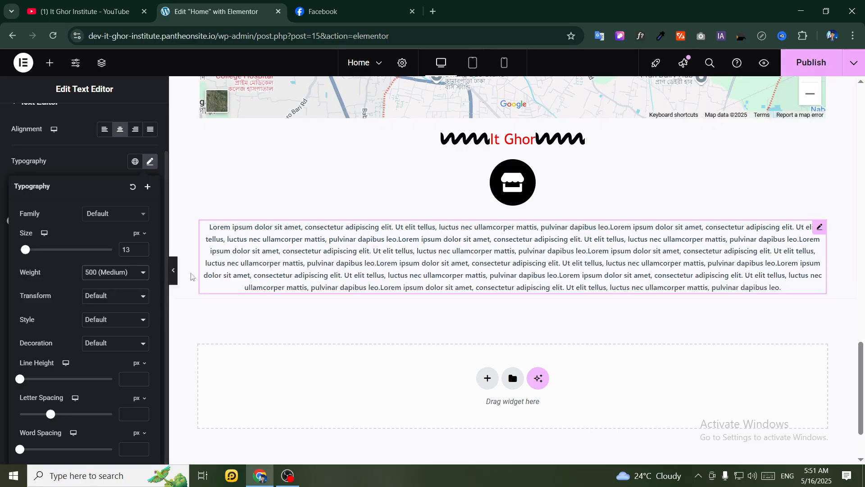
# Set the Lorem ipsum paragraph's text color to red (#F30000) and publish the page
pyautogui.click(155, 166)
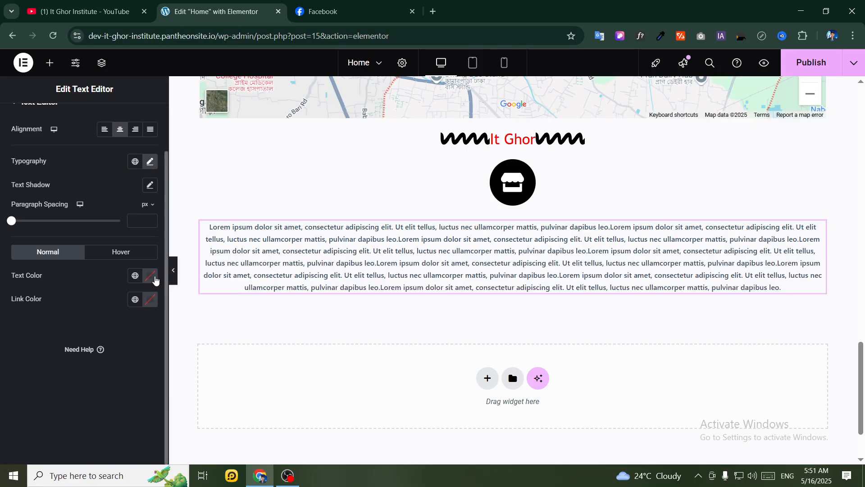
pyautogui.click(155, 279)
pyautogui.click(215, 189)
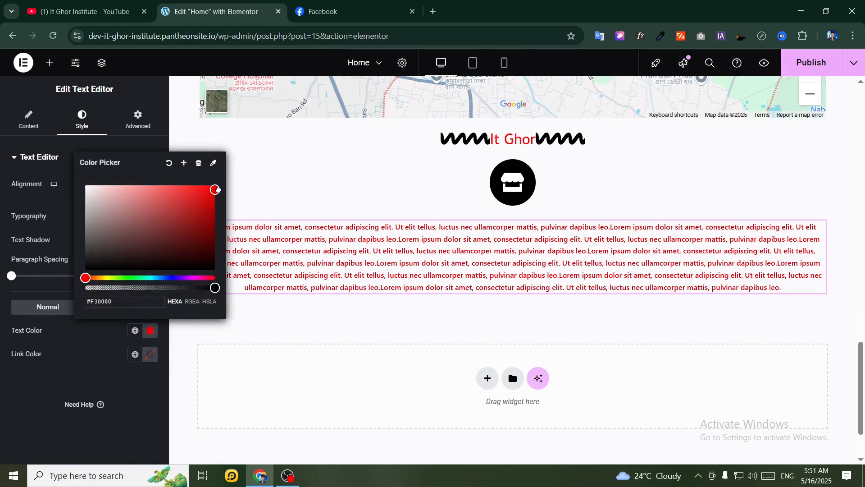
pyautogui.click(363, 318)
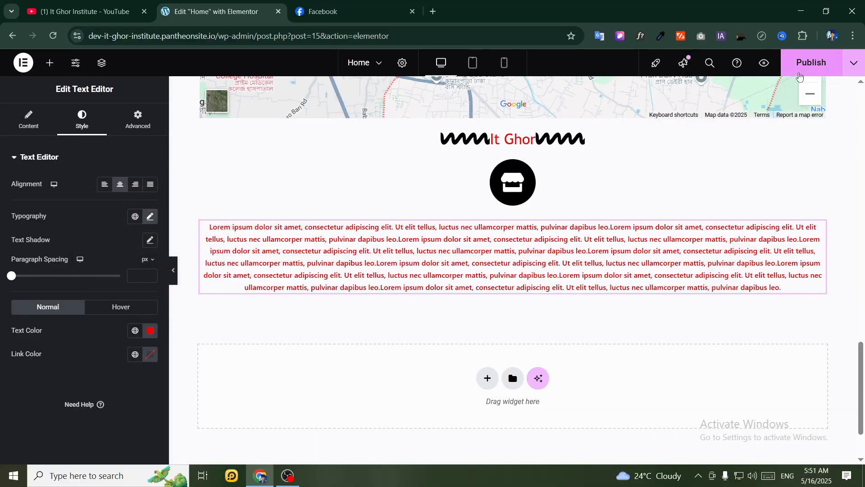
# Review the page from the map to the header and browse the Basic and Pro widgets in the widget library
pyautogui.scroll(10, 521, 245)
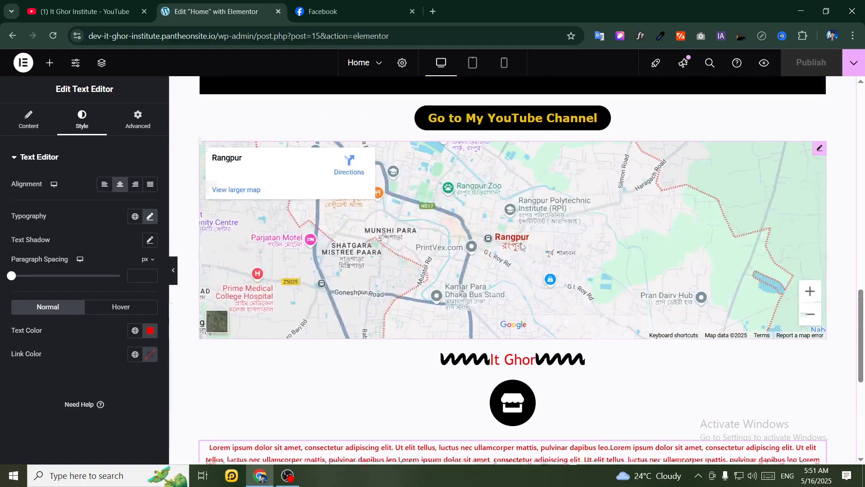
pyautogui.scroll(-5, 521, 246)
pyautogui.scroll(15, 499, 220)
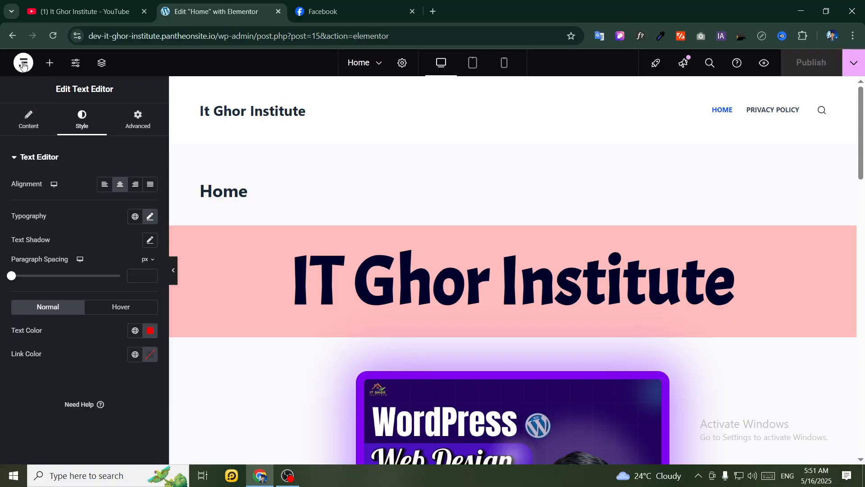
pyautogui.click(49, 63)
pyautogui.scroll(-3, 104, 224)
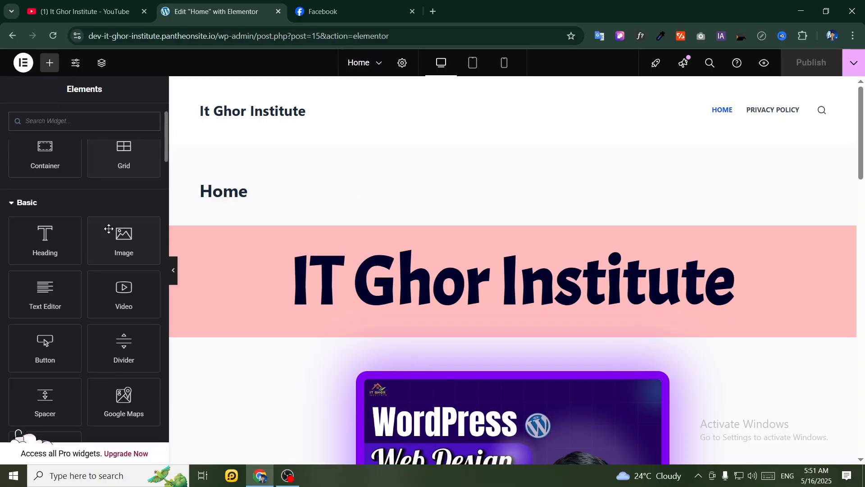
pyautogui.scroll(-10, 96, 214)
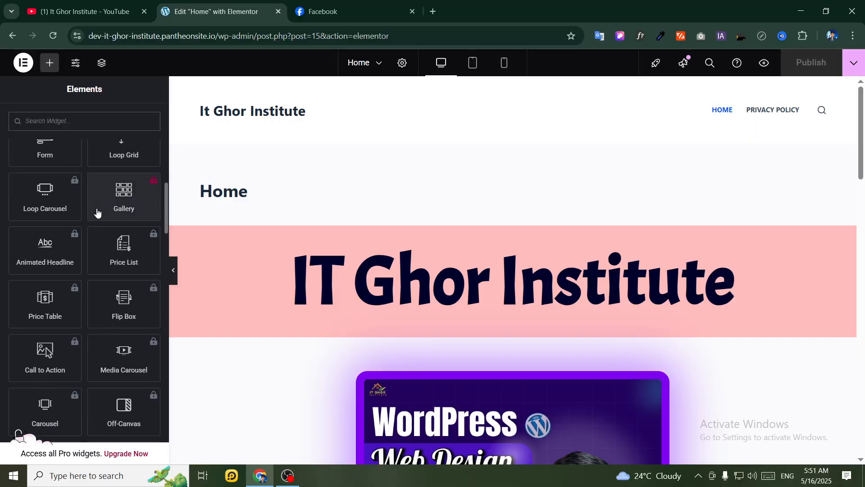
pyautogui.scroll(-6, 90, 207)
pyautogui.scroll(10, 85, 199)
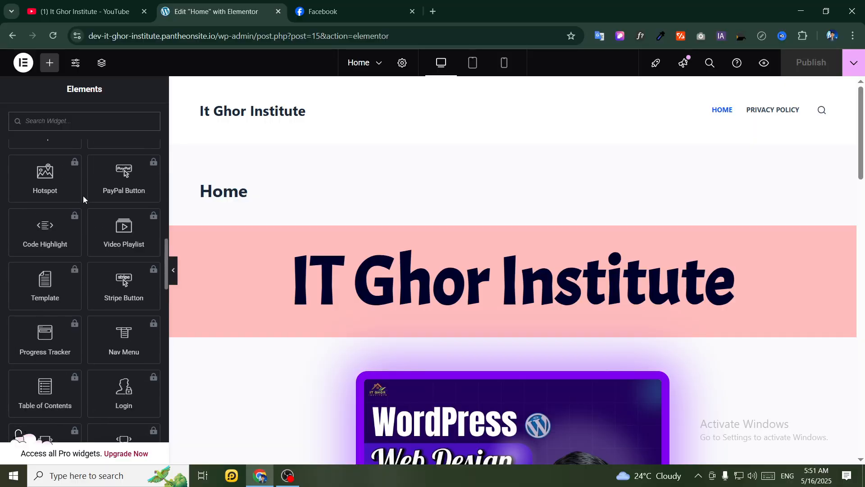
pyautogui.scroll(10, 81, 200)
pyautogui.scroll(-5, 77, 215)
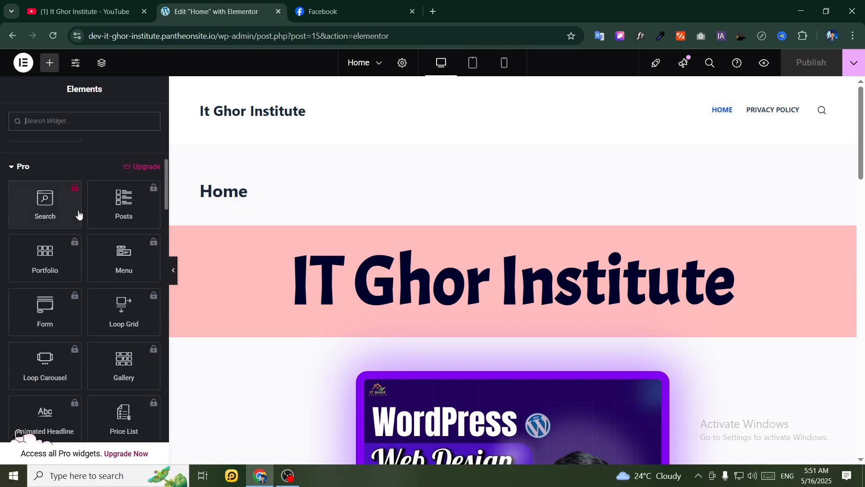
pyautogui.scroll(5, 63, 217)
pyautogui.scroll(-8, 45, 216)
pyautogui.scroll(4, 49, 214)
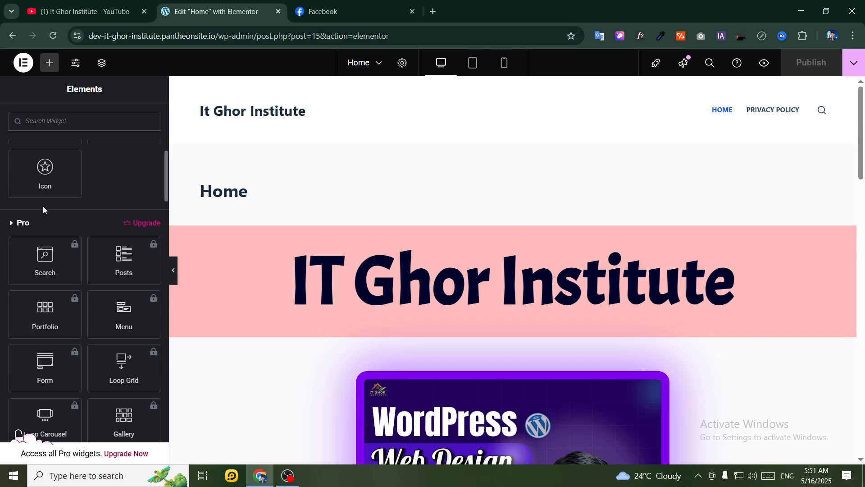
# Collapse the Pro widget category and add a Basic Gallery widget directly below the red text paragraph
pyautogui.click(42, 214)
pyautogui.scroll(-1, 70, 206)
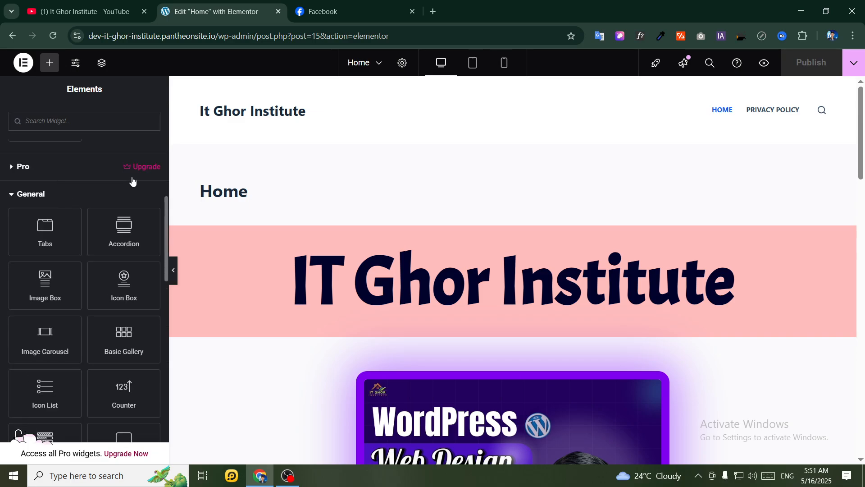
pyautogui.scroll(-1, 40, 180)
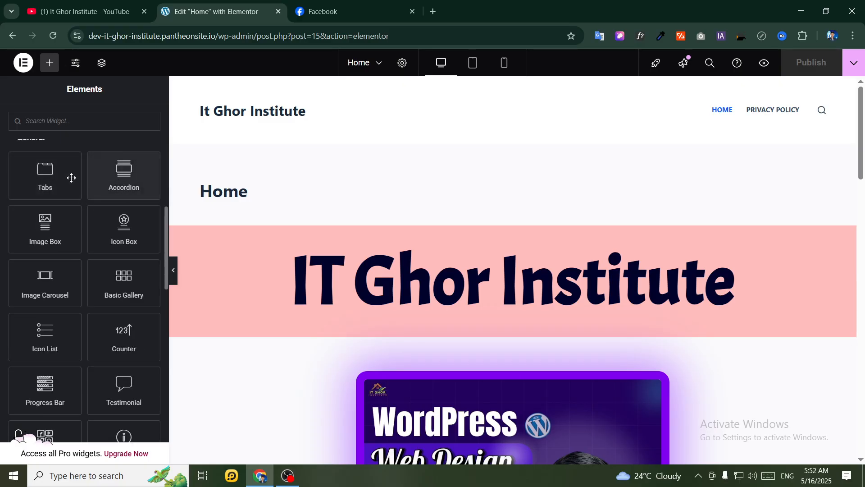
pyautogui.scroll(-1, 44, 178)
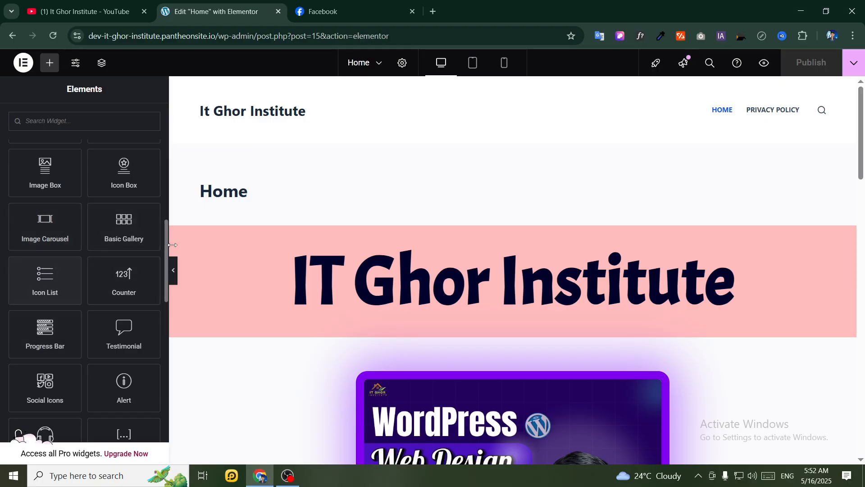
pyautogui.scroll(-15, 287, 213)
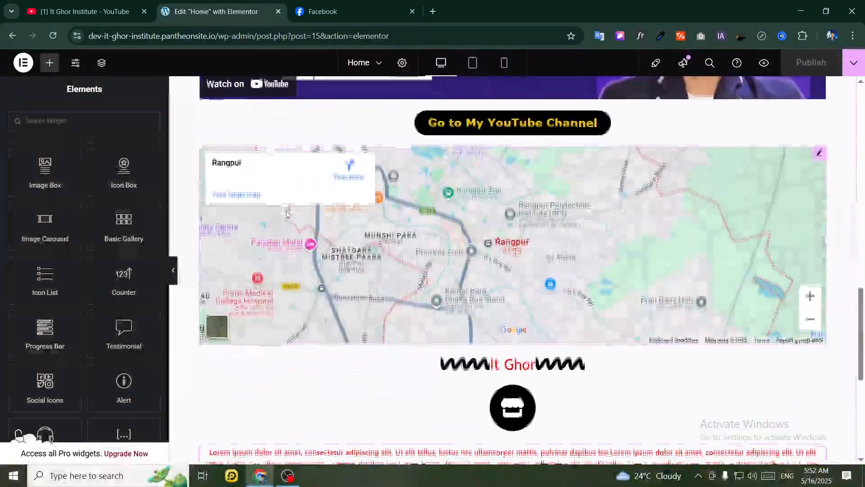
pyautogui.scroll(-5, 286, 213)
pyautogui.moveTo(124, 225); pyautogui.dragTo(506, 291)
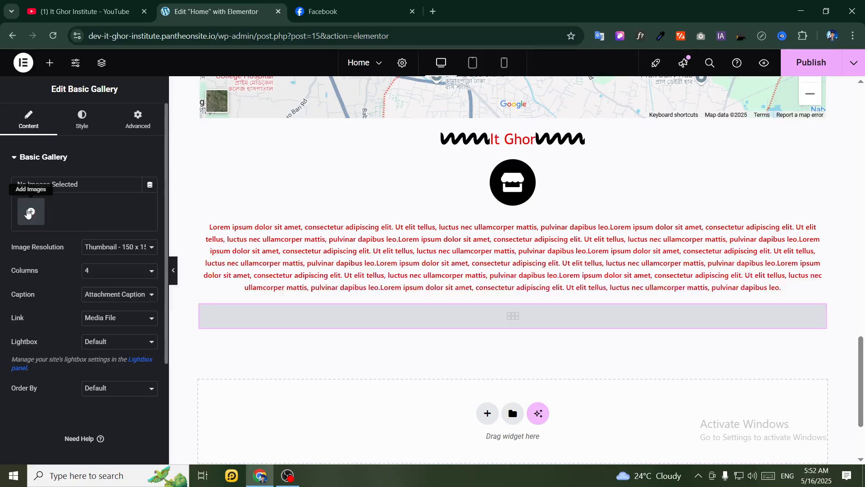
# Insert a gallery of four media library images: the IT Ghor Institute, WordPress, Elementor and Woo logos
pyautogui.click(28, 213)
pyautogui.click(172, 210)
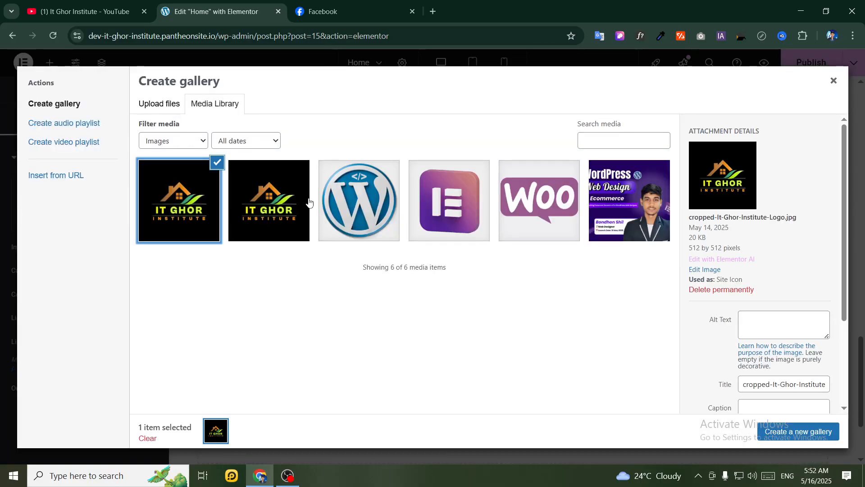
pyautogui.click(333, 196)
pyautogui.click(473, 210)
pyautogui.click(577, 215)
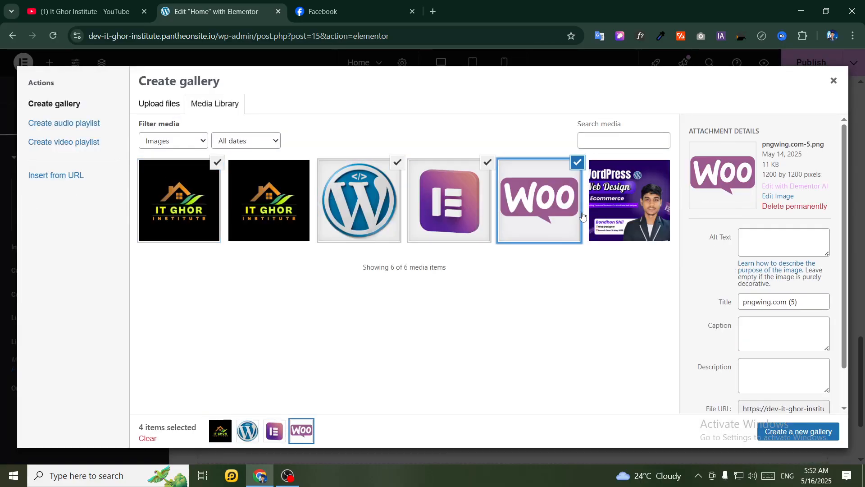
pyautogui.click(798, 432)
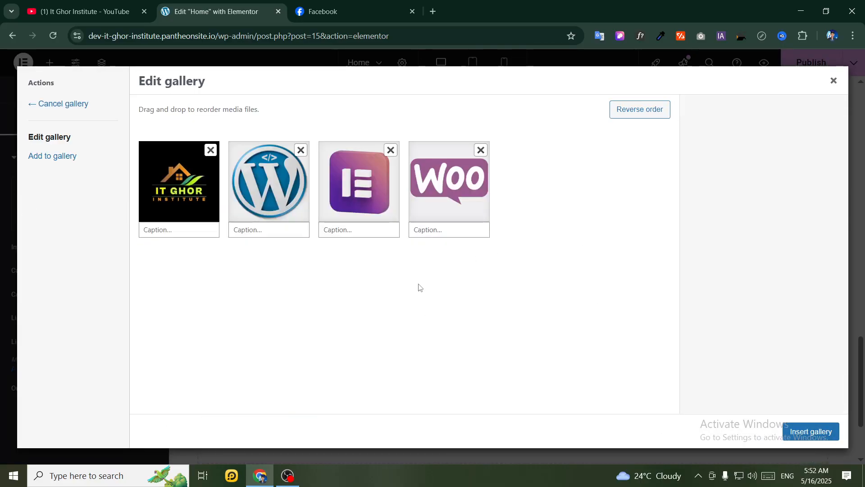
pyautogui.click(811, 432)
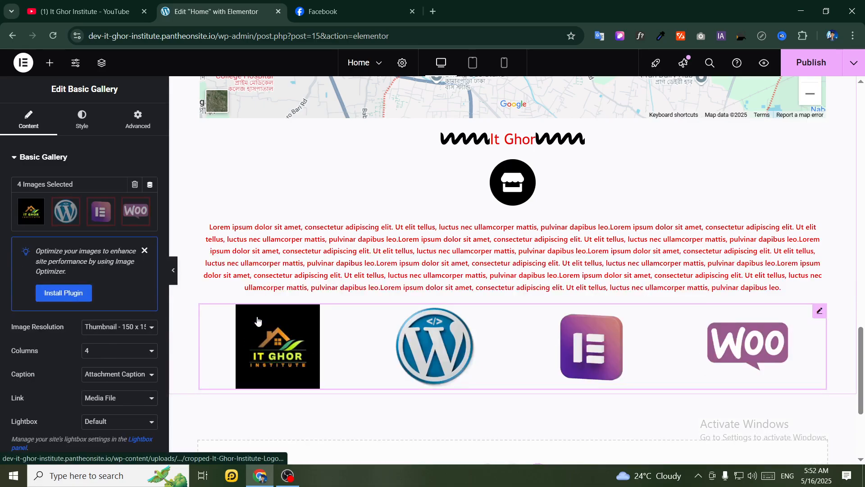
# Set the gallery's image resolution to Full
pyautogui.scroll(-3, 77, 261)
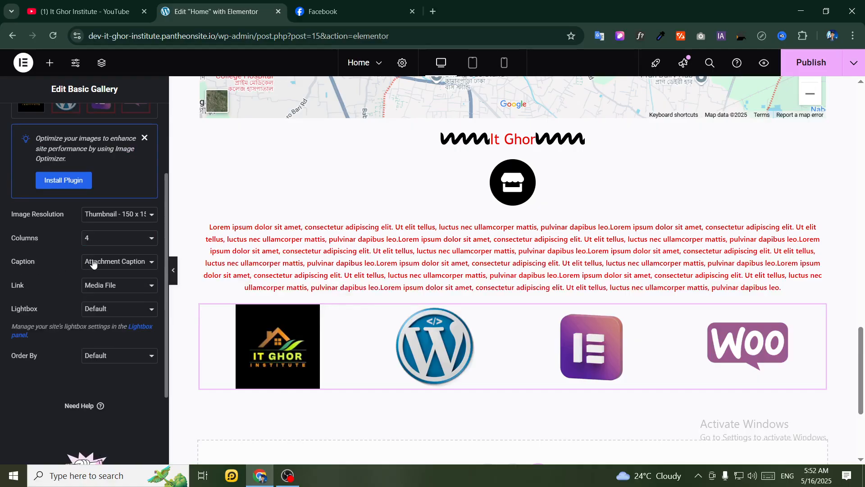
pyautogui.click(104, 224)
pyautogui.click(96, 309)
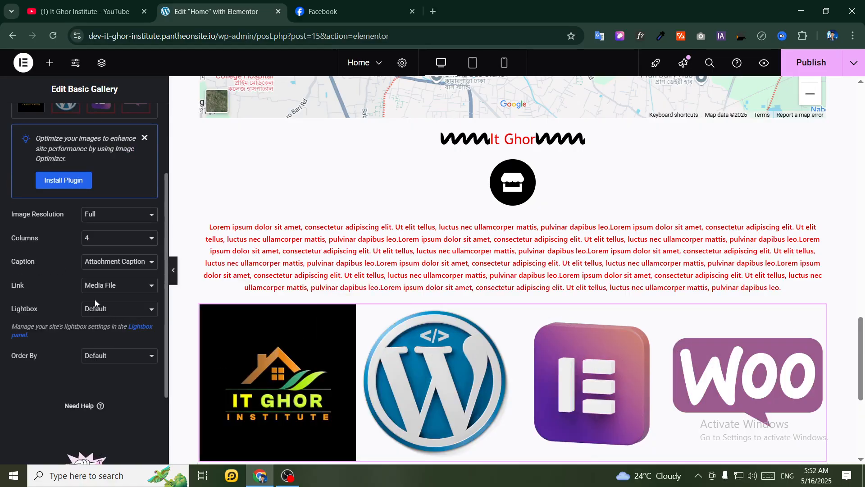
# Try the gallery with 2 and 3 columns and return it to 4 columns
pyautogui.scroll(-3, 390, 392)
pyautogui.click(104, 238)
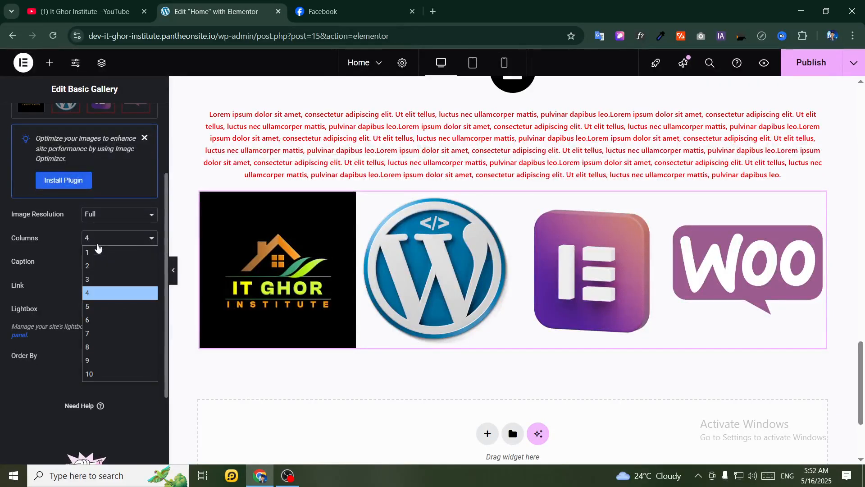
pyautogui.click(100, 294)
pyautogui.click(94, 239)
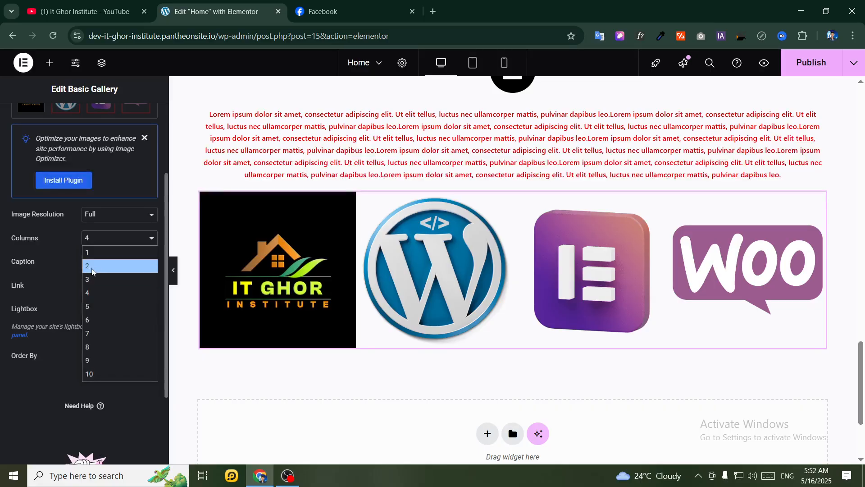
pyautogui.click(92, 266)
pyautogui.scroll(-6, 439, 325)
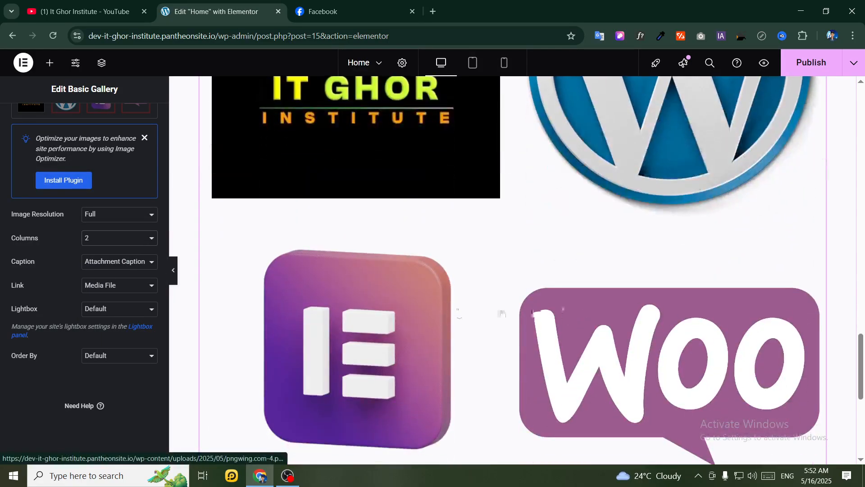
pyautogui.scroll(4, 439, 325)
pyautogui.click(105, 240)
pyautogui.click(91, 278)
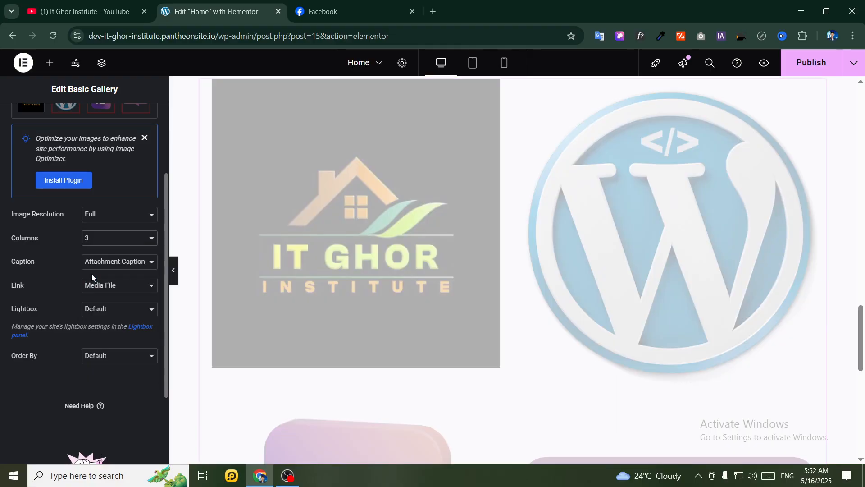
pyautogui.scroll(1, 455, 284)
pyautogui.click(118, 239)
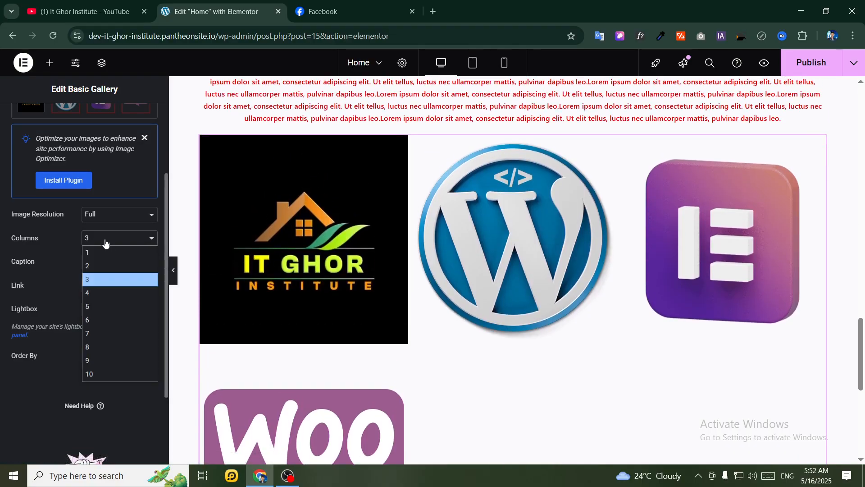
pyautogui.click(84, 288)
# Check the gallery's caption options and set its lightbox to Yes
pyautogui.click(106, 265)
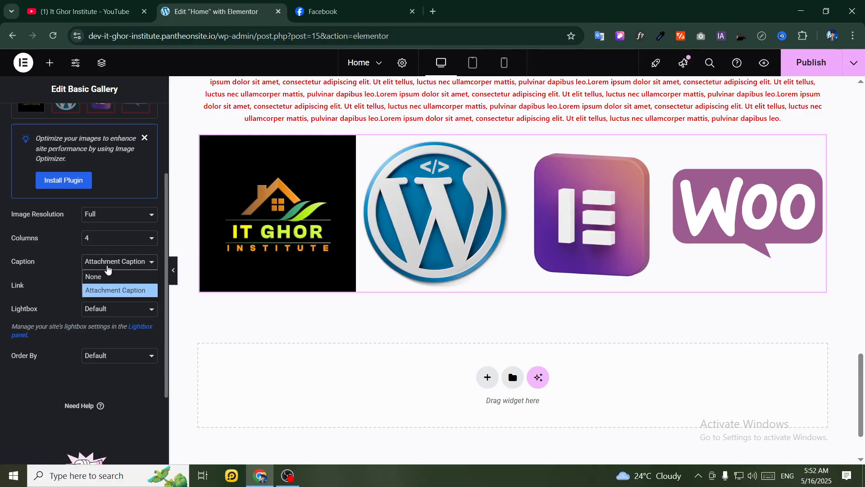
pyautogui.click(108, 268)
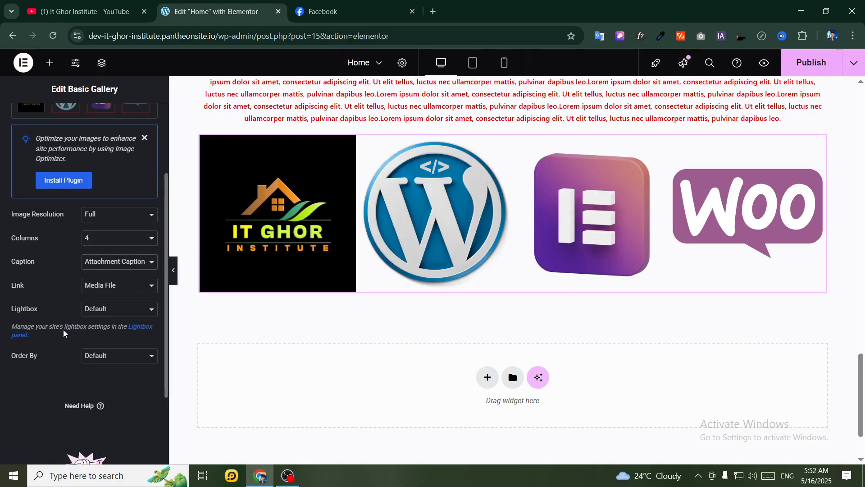
pyautogui.click(97, 310)
pyautogui.click(104, 334)
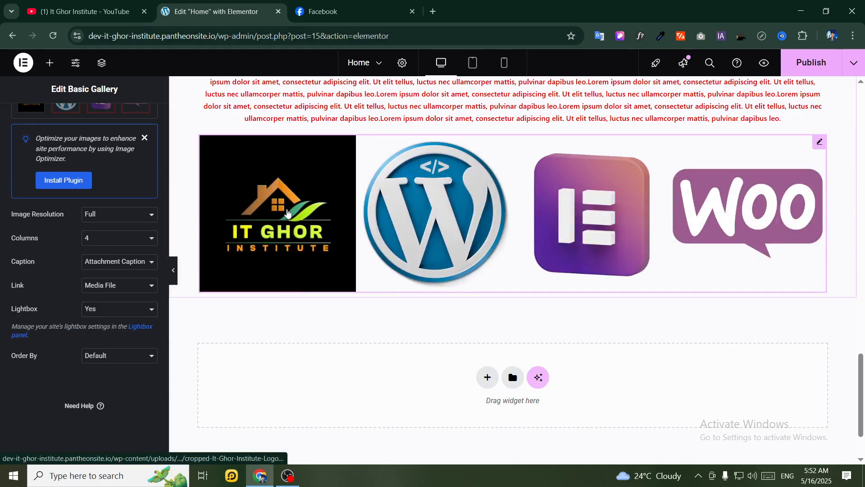
# Preview the gallery images in the lightbox, starting from the IT Ghor Institute logo, and close it
pyautogui.click(332, 265)
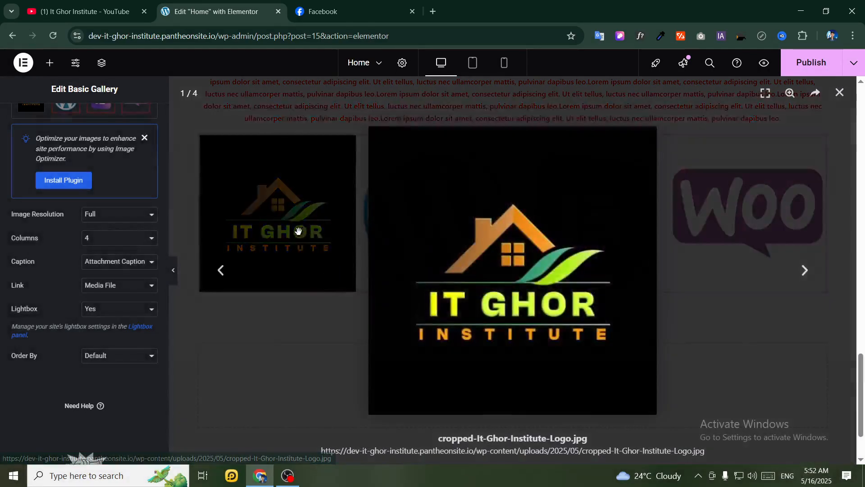
pyautogui.click(805, 270)
pyautogui.click(805, 271)
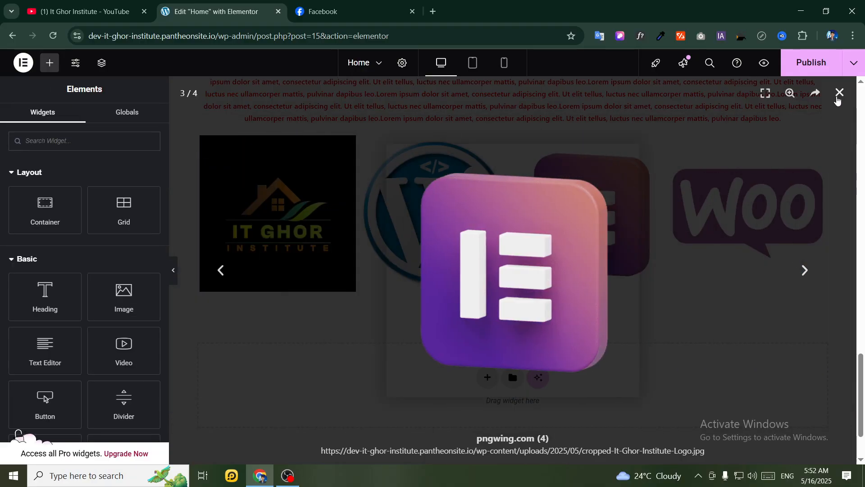
pyautogui.click(837, 97)
pyautogui.click(615, 197)
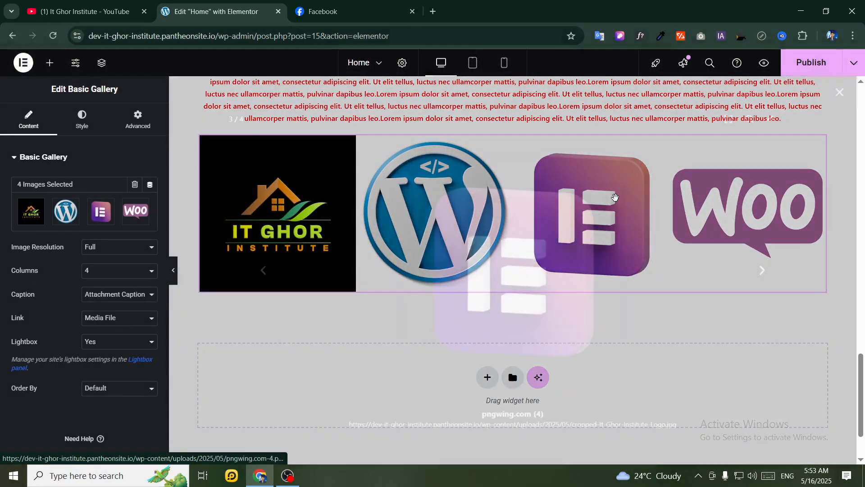
pyautogui.click(837, 95)
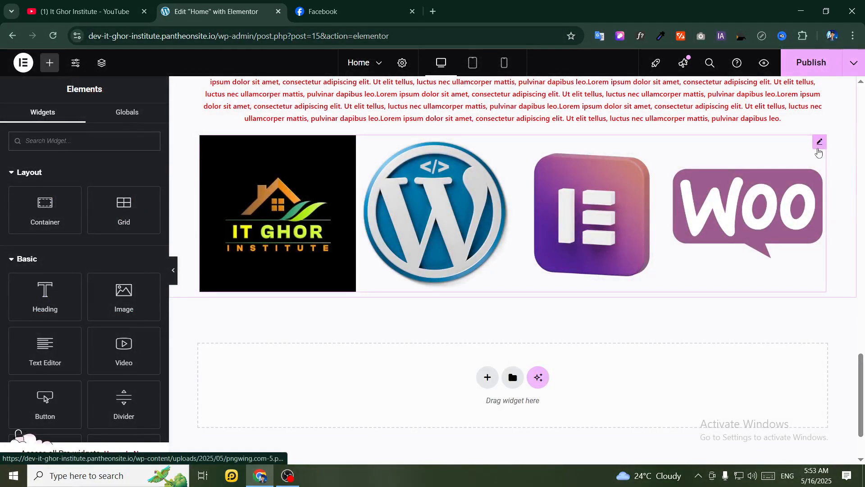
# Reopen the Basic Gallery settings and examine its link and lightbox options
pyautogui.click(819, 144)
pyautogui.click(99, 399)
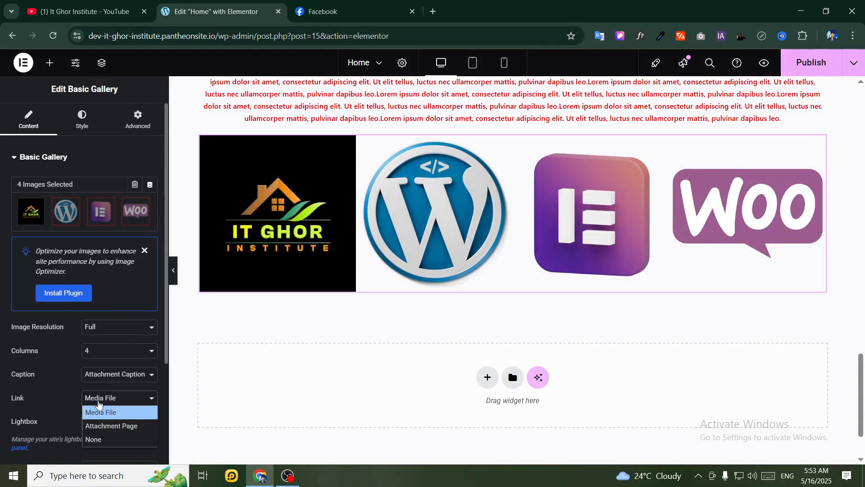
pyautogui.click(95, 405)
pyautogui.click(101, 426)
pyautogui.click(93, 406)
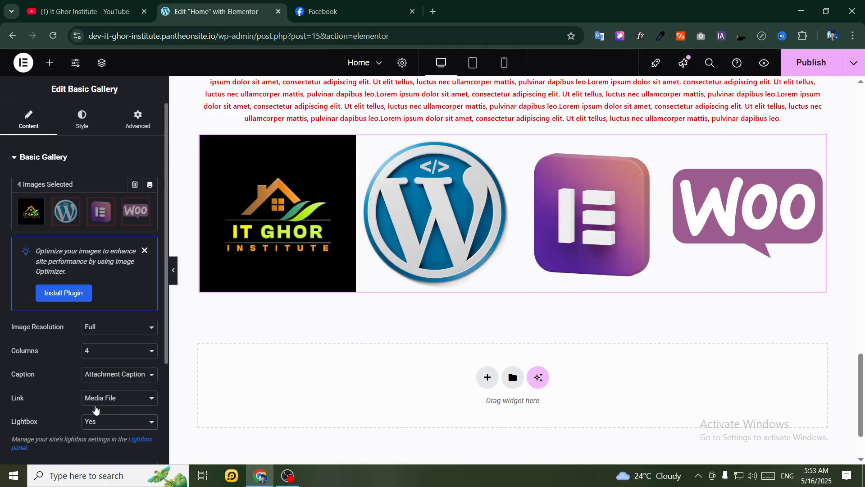
# Style the gallery images with a custom gap of 0 px and a 50 px border radius, and set the lightbox to No
pyautogui.click(82, 120)
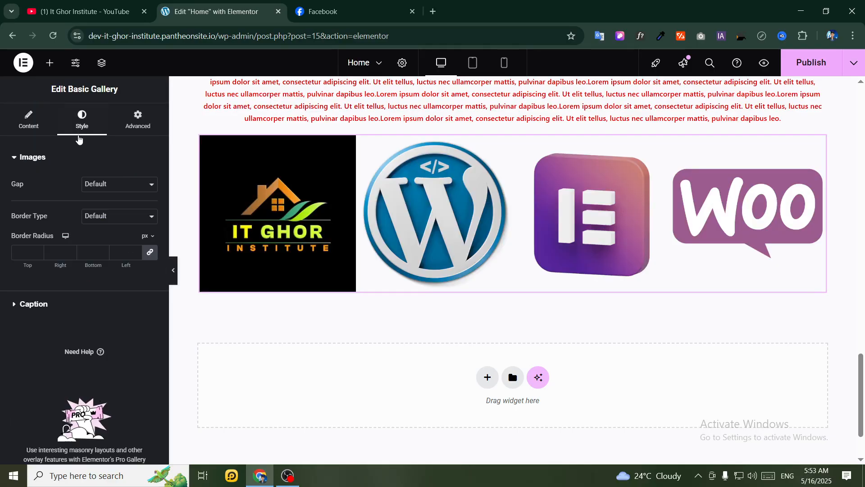
pyautogui.click(101, 186)
pyautogui.click(104, 212)
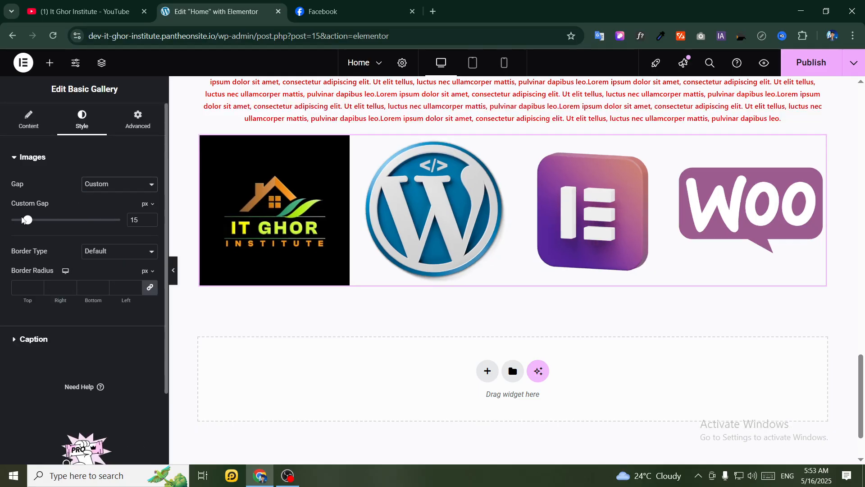
pyautogui.moveTo(26, 220); pyautogui.dragTo(2, 243)
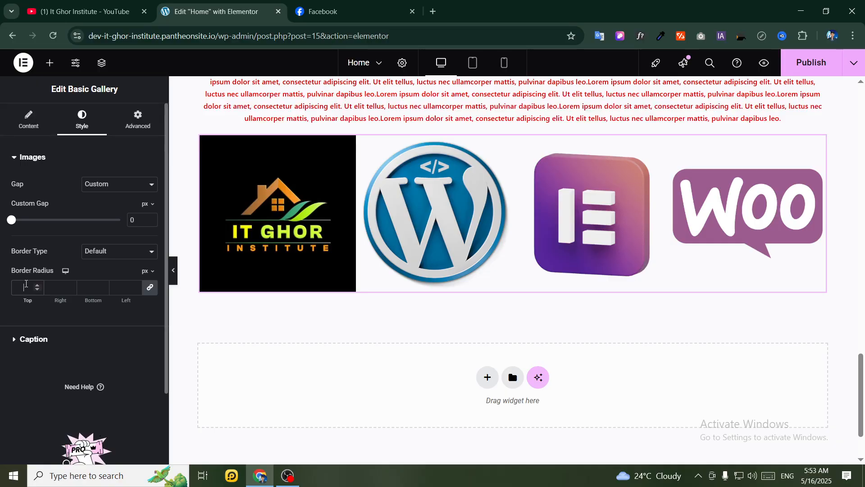
pyautogui.click(26, 284)
pyautogui.write('50')
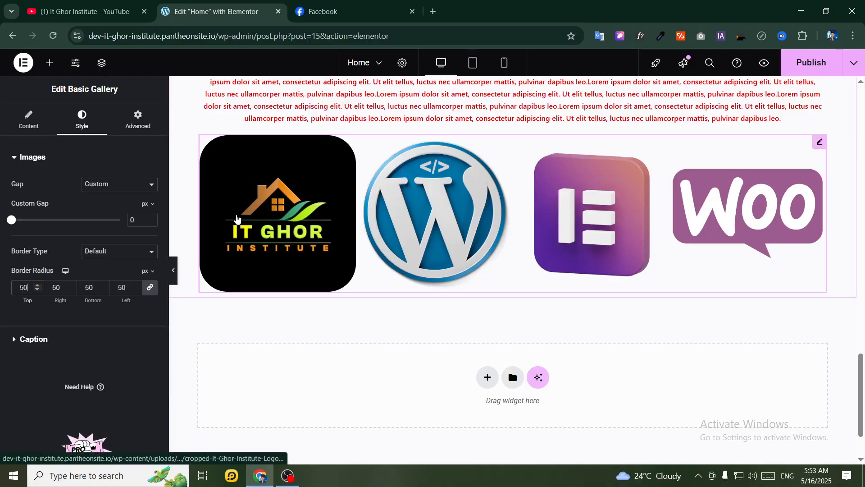
pyautogui.click(18, 126)
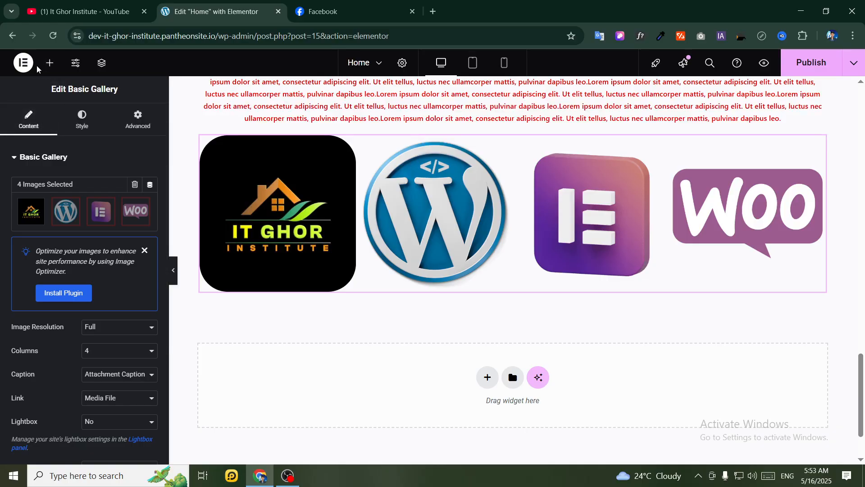
# Add an Image Carousel widget directly below the logo gallery
pyautogui.click(50, 62)
pyautogui.scroll(-5, 114, 186)
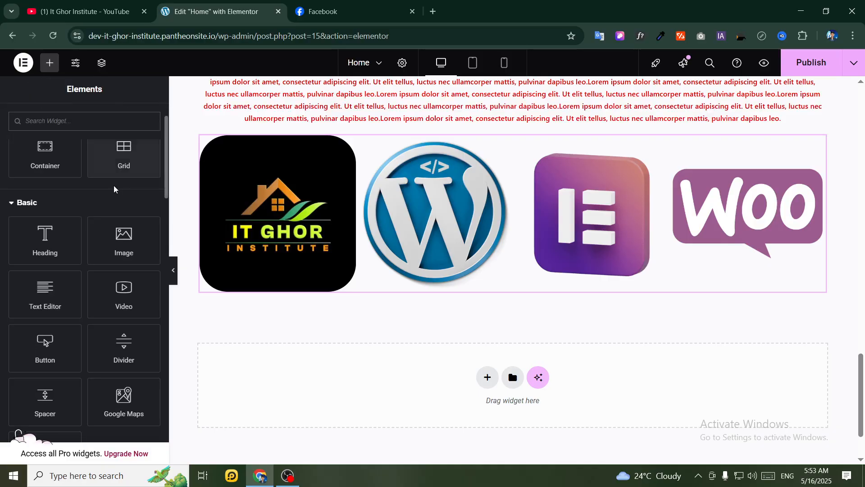
pyautogui.scroll(-3, 113, 189)
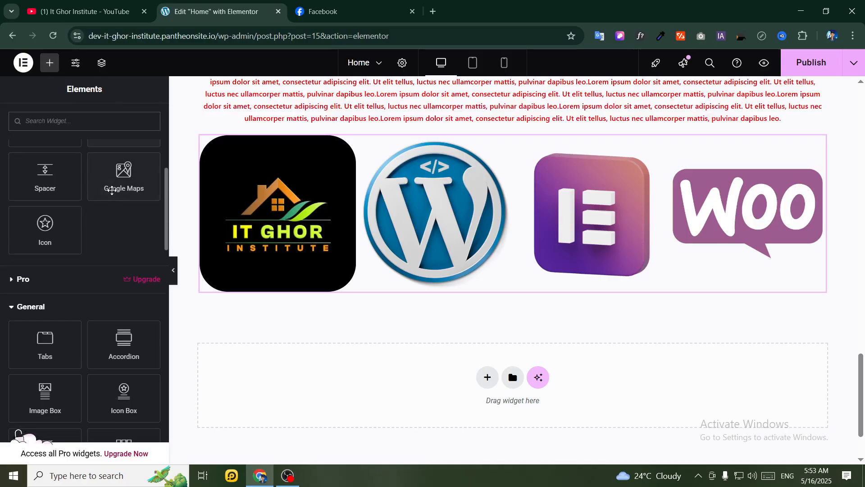
pyautogui.scroll(-3, 106, 200)
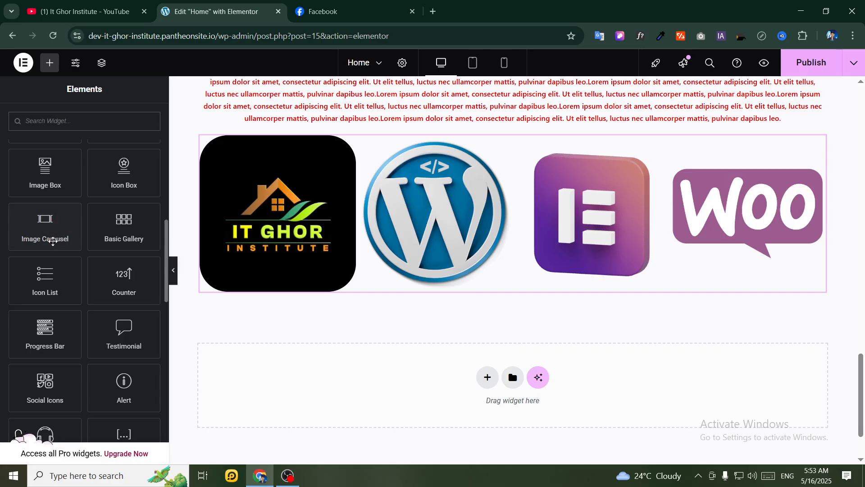
pyautogui.moveTo(37, 230); pyautogui.dragTo(502, 291)
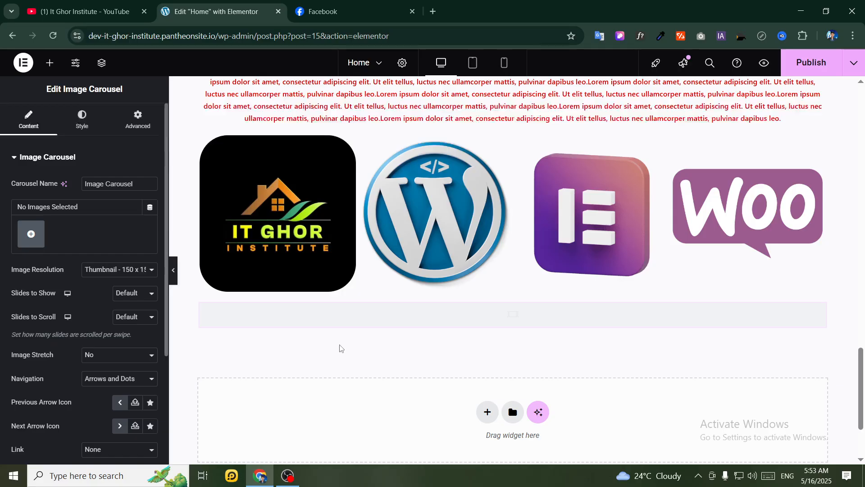
# Fill the carousel with the IT Ghor Institute, WordPress, Elementor and Woo logo images from the media library
pyautogui.click(31, 233)
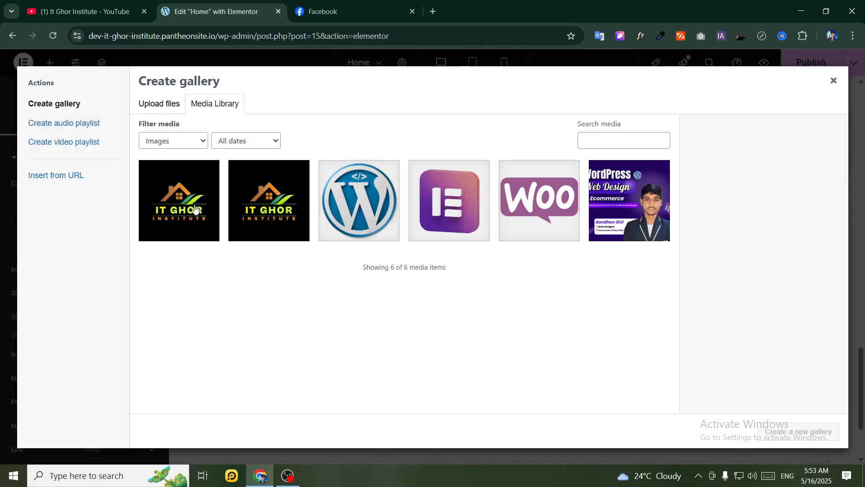
pyautogui.click(193, 205)
pyautogui.click(342, 204)
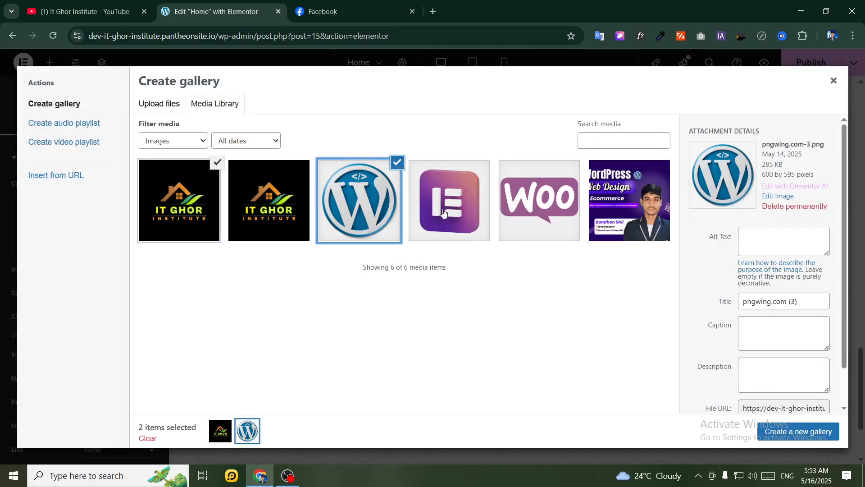
pyautogui.click(442, 213)
pyautogui.click(549, 221)
pyautogui.click(790, 432)
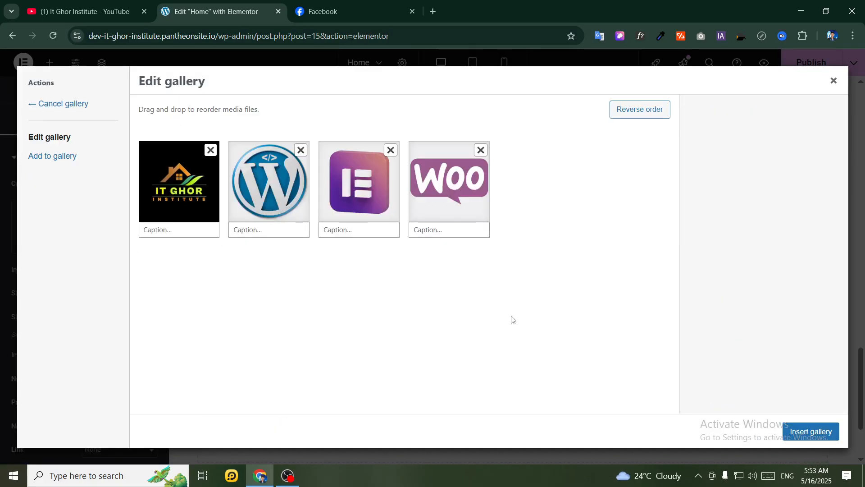
pyautogui.click(797, 432)
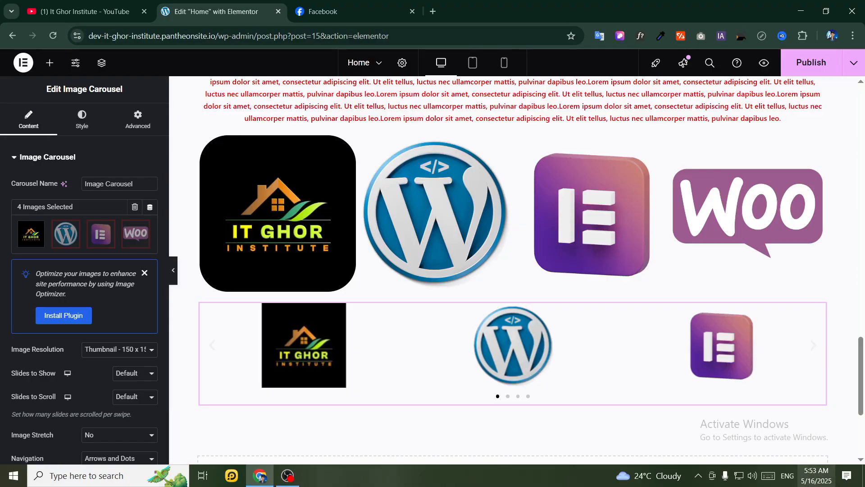
# Mark the carousel's two navigation arrows and its pagination dots with red rectangles on a screen capture, and discard the capture
pyautogui.press('Print')
pyautogui.moveTo(171, 5); pyautogui.dragTo(861, 461)
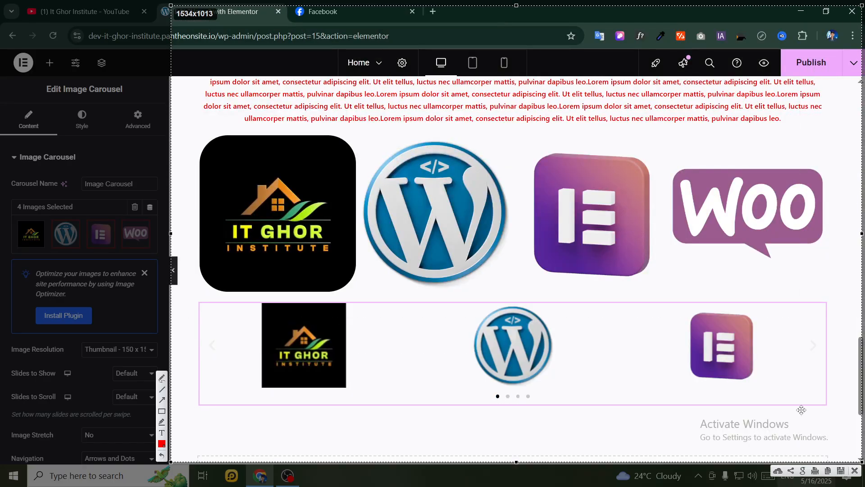
pyautogui.moveTo(203, 327); pyautogui.dragTo(222, 358)
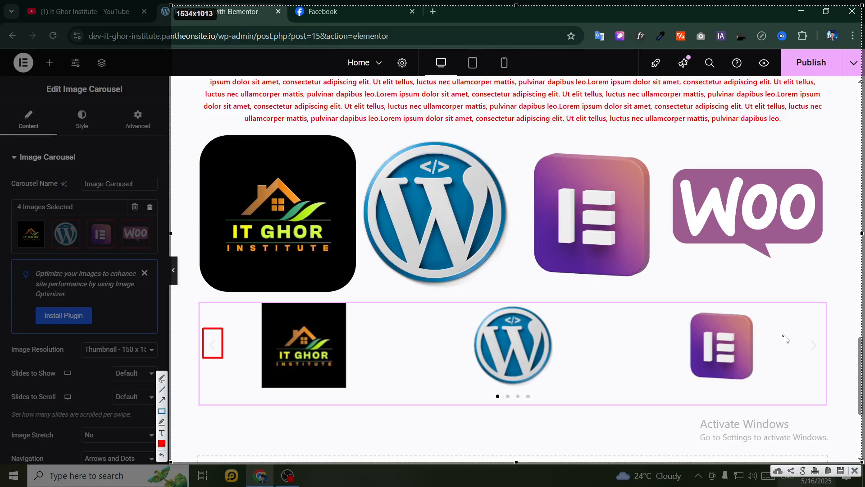
pyautogui.moveTo(802, 334); pyautogui.dragTo(825, 359)
pyautogui.moveTo(485, 382); pyautogui.dragTo(543, 402)
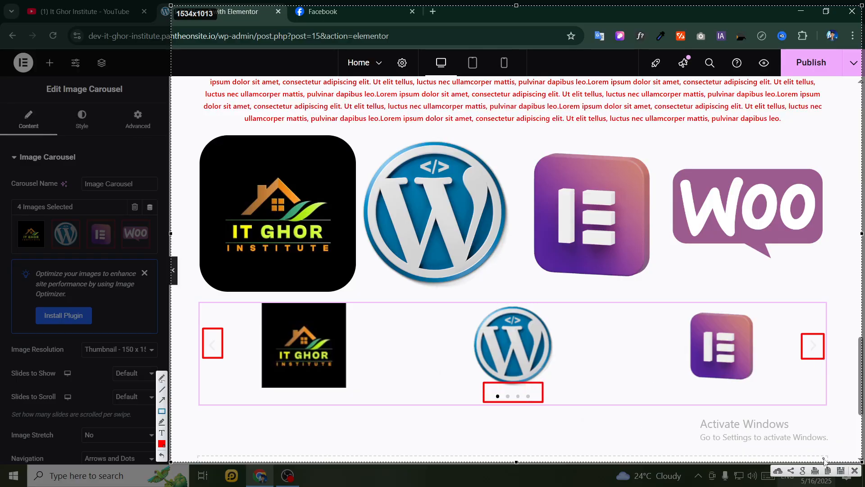
pyautogui.click(855, 471)
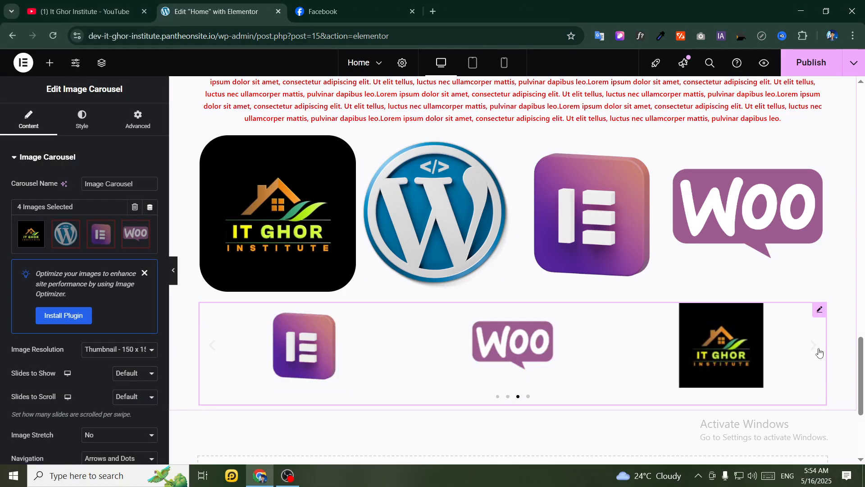
# Page forward through the carousel slides to check the navigation
pyautogui.click(818, 349)
pyautogui.click(818, 349)
pyautogui.click(817, 349)
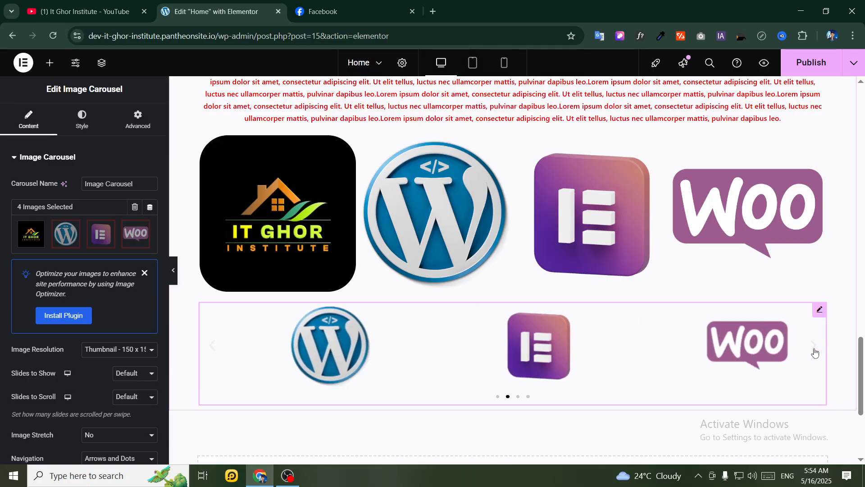
pyautogui.click(814, 350)
pyautogui.click(815, 350)
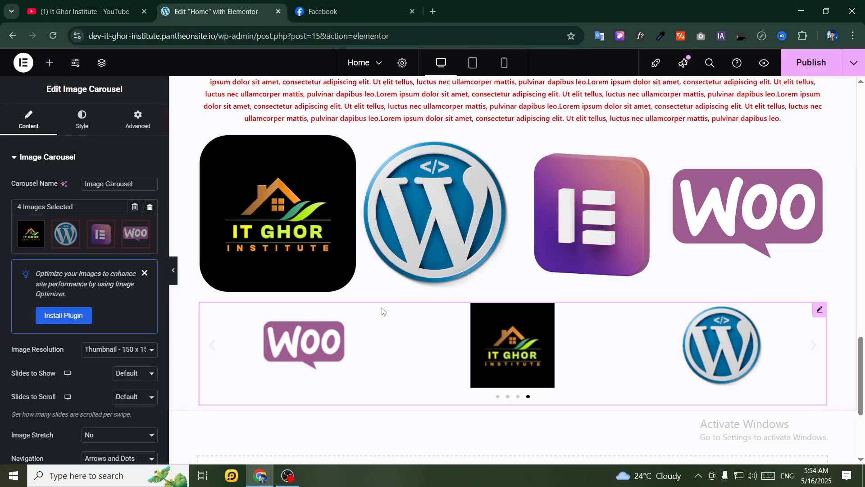
# Add a Rating widget directly below the image carousel
pyautogui.click(50, 63)
pyautogui.scroll(-3, 72, 259)
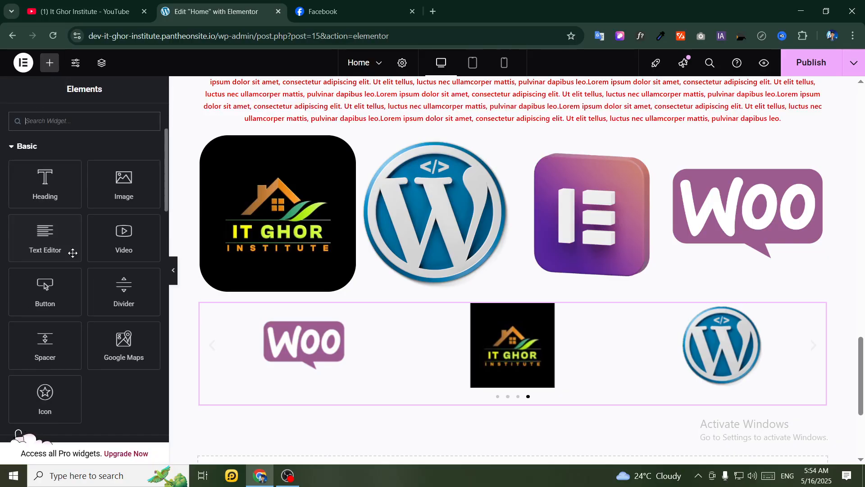
pyautogui.scroll(-5, 121, 320)
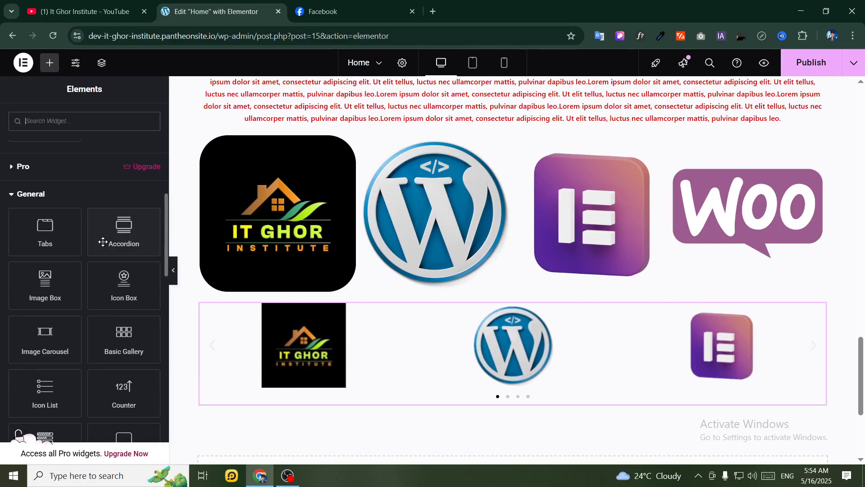
pyautogui.scroll(-2, 93, 244)
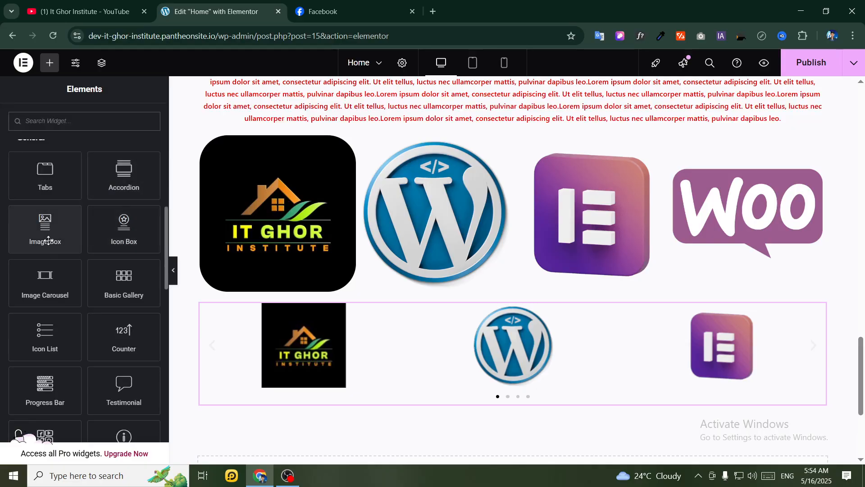
pyautogui.scroll(-3, 67, 257)
pyautogui.scroll(-5, 80, 268)
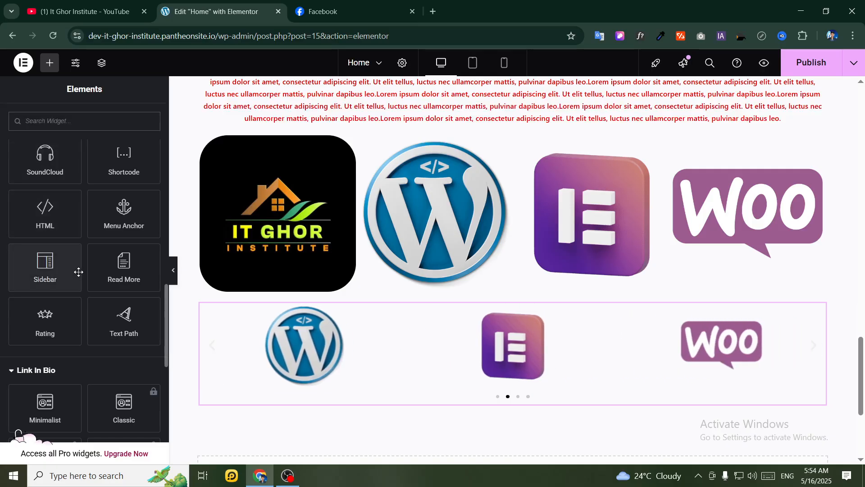
pyautogui.scroll(-3, 395, 322)
pyautogui.scroll(-1, 93, 323)
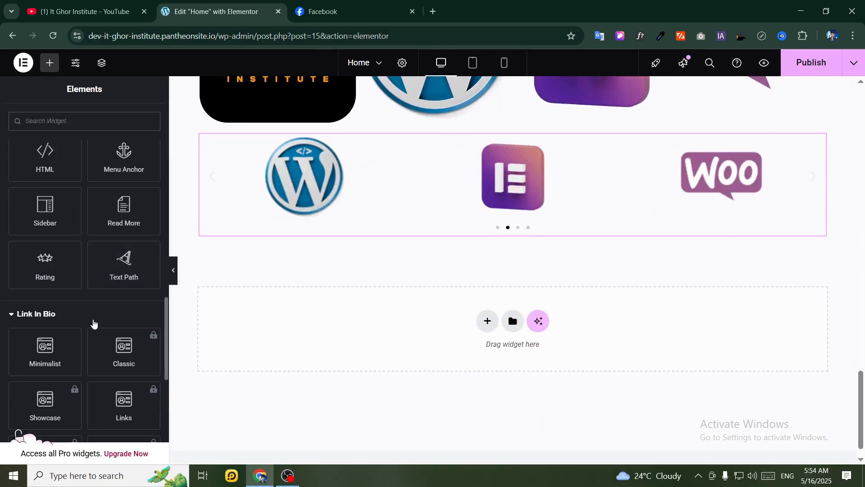
pyautogui.moveTo(34, 268); pyautogui.dragTo(493, 234)
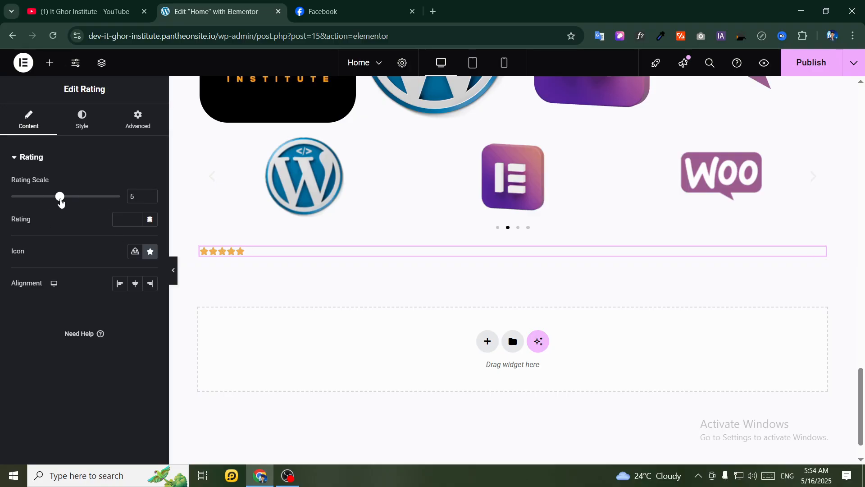
# Set the rating scale to 10 and align the stars to the center
pyautogui.moveTo(61, 203); pyautogui.dragTo(74, 198)
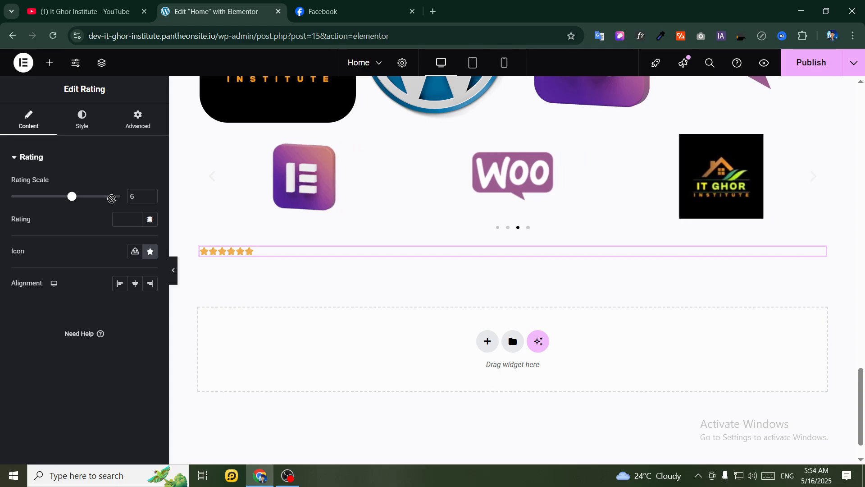
pyautogui.write('10')
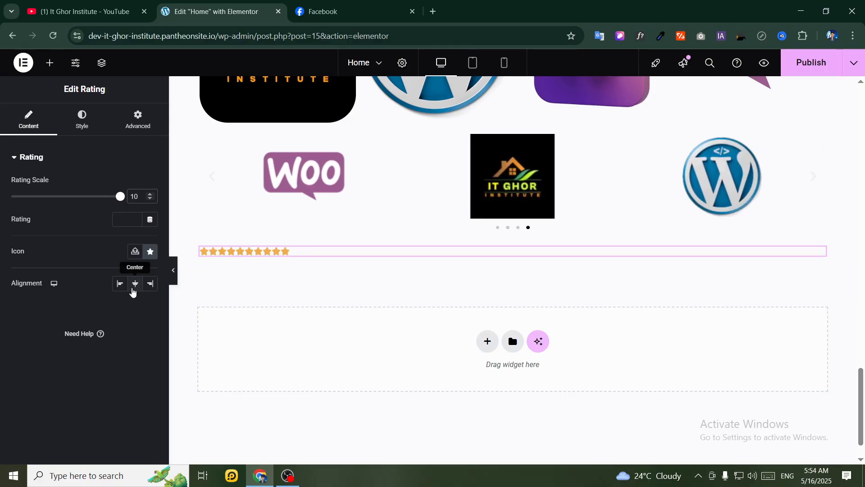
pyautogui.click(135, 285)
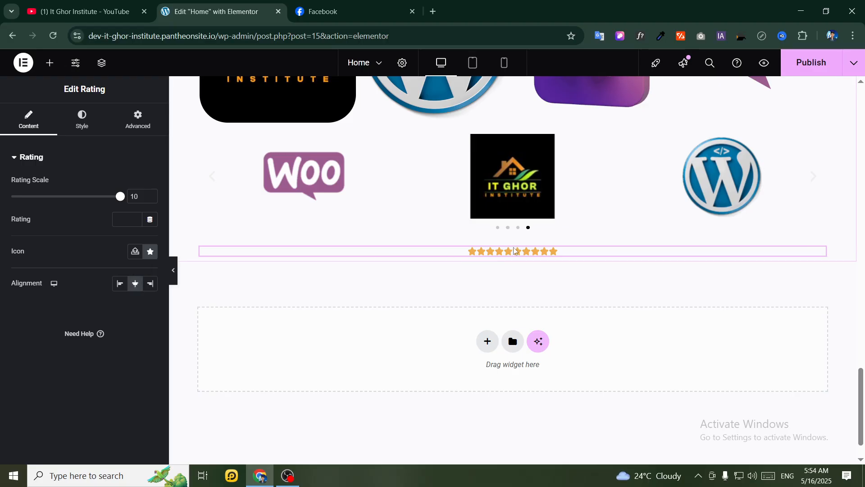
pyautogui.click(126, 222)
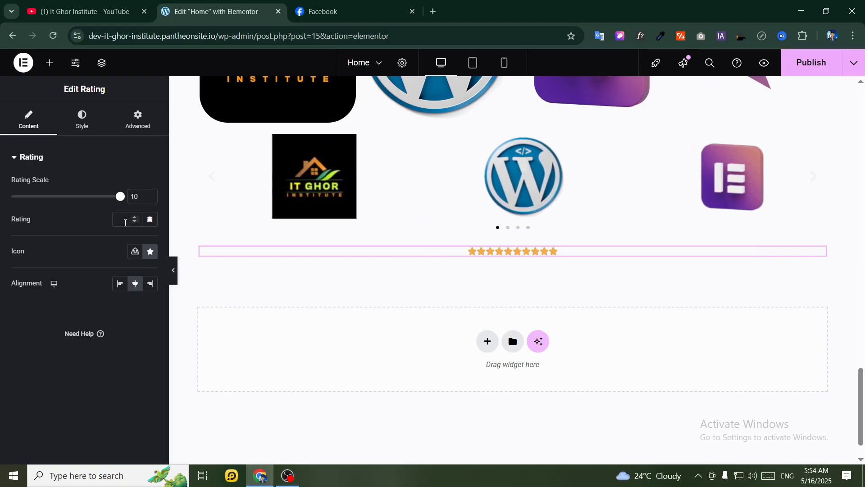
# Enlarge the rating stars to 41 px and color them bright red
pyautogui.click(76, 125)
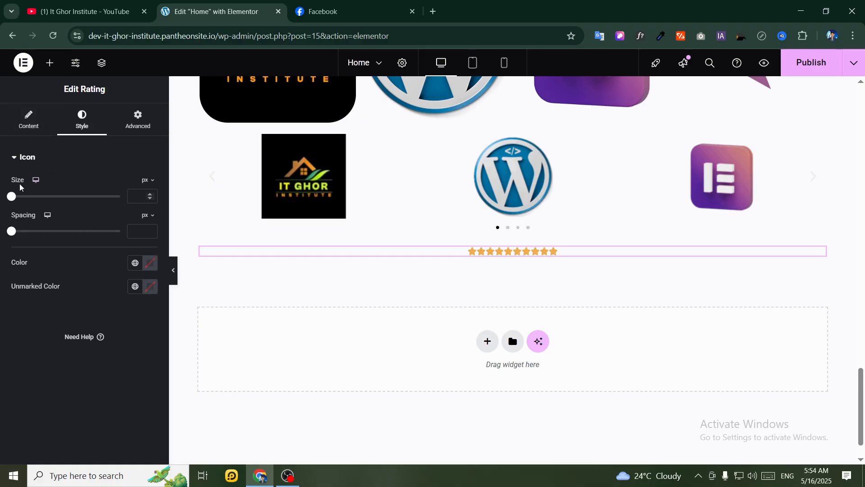
pyautogui.moveTo(11, 197); pyautogui.dragTo(48, 213)
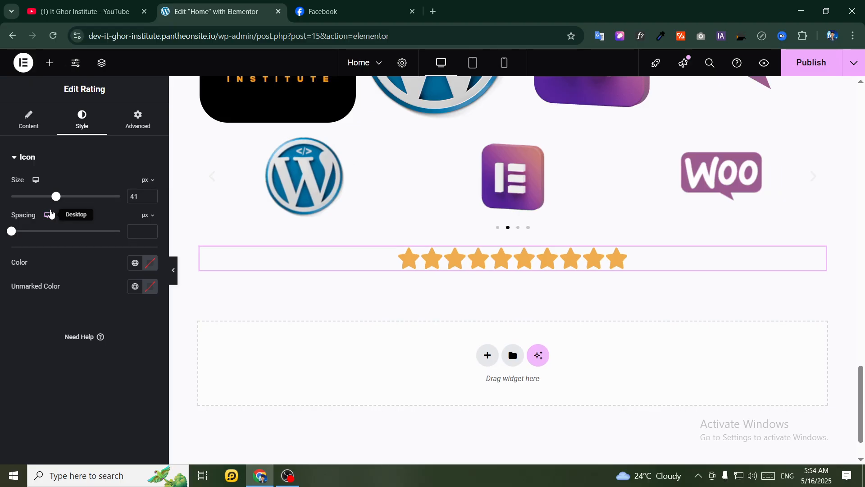
pyautogui.click(149, 263)
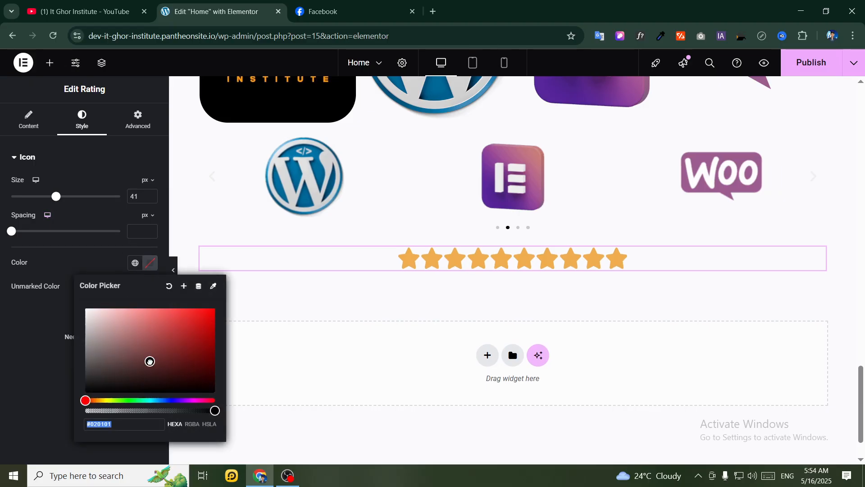
pyautogui.moveTo(150, 361); pyautogui.dragTo(206, 311)
pyautogui.click(51, 349)
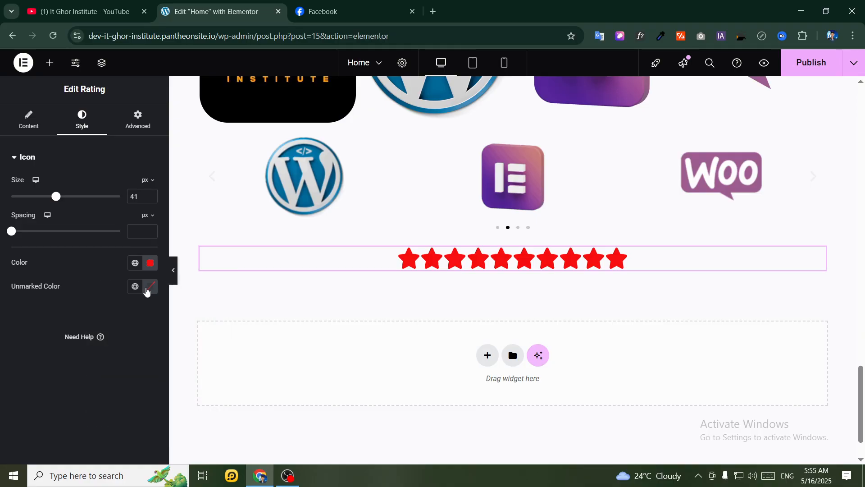
# Set the rating's unmarked color to black (#000000) and return to the widget's content settings
pyautogui.click(150, 287)
pyautogui.click(199, 226)
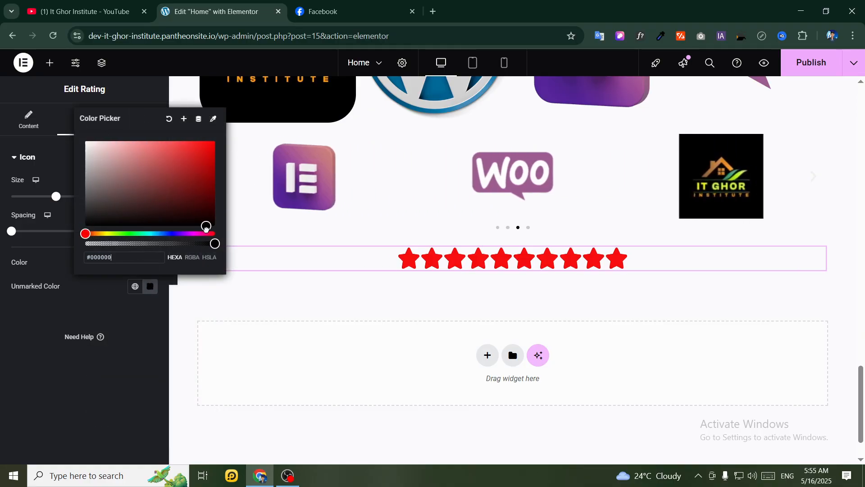
pyautogui.click(105, 305)
pyautogui.click(29, 121)
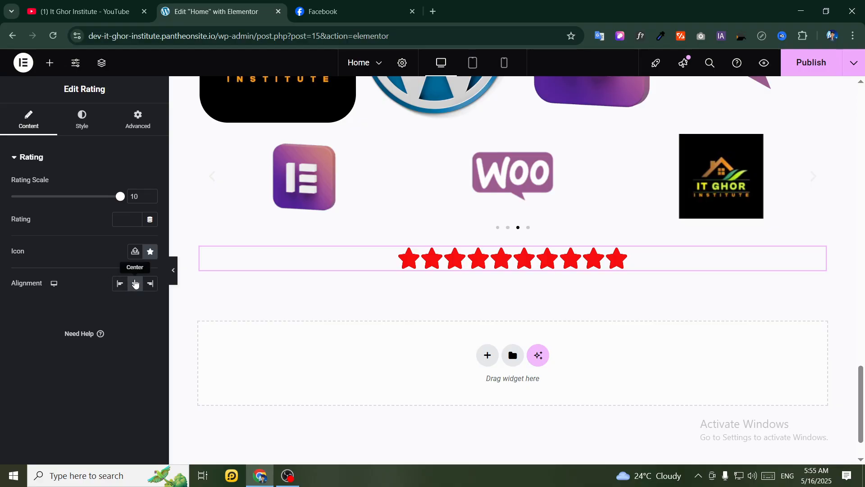
# Set the rating value to 9 on the 10-star scale
pyautogui.click(133, 218)
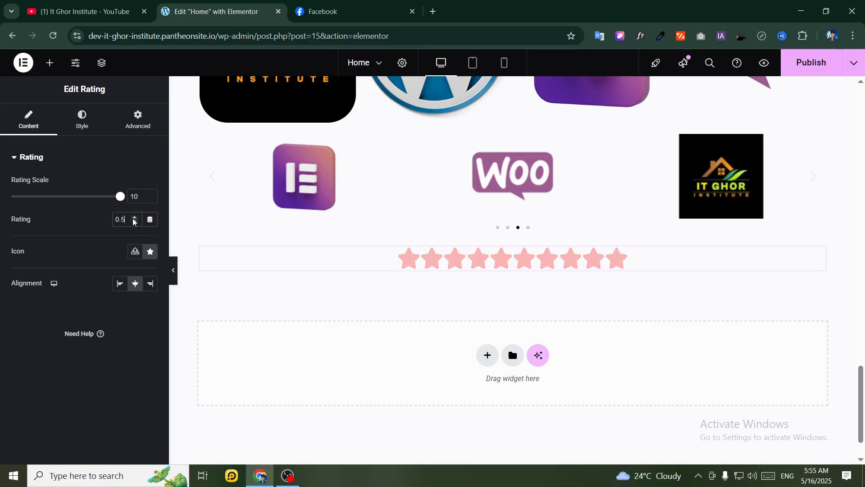
pyautogui.click(133, 218)
pyautogui.click(135, 219)
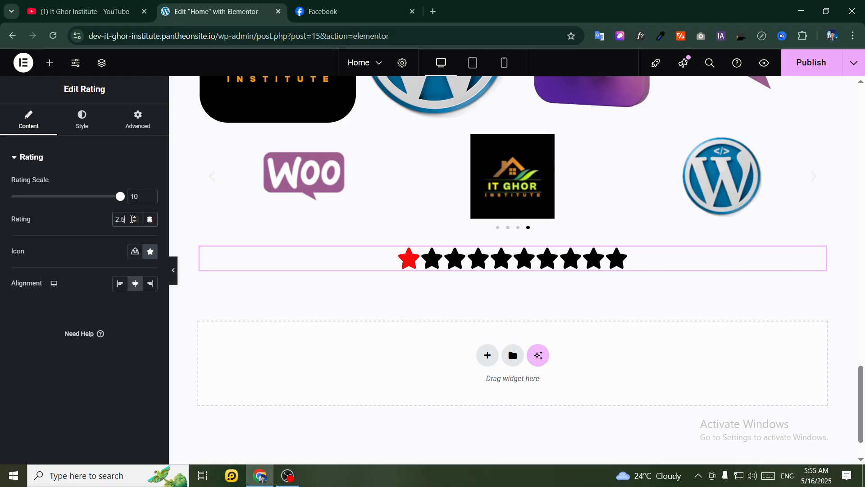
pyautogui.click(134, 219)
pyautogui.click(135, 219)
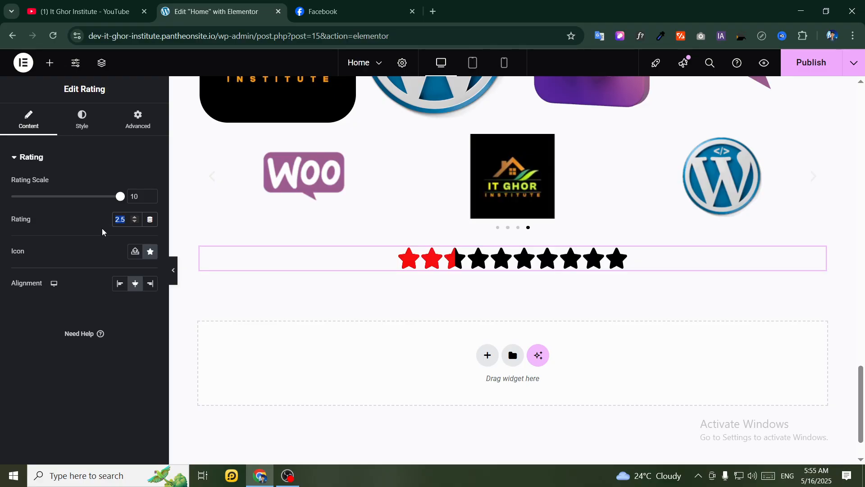
pyautogui.write('9')
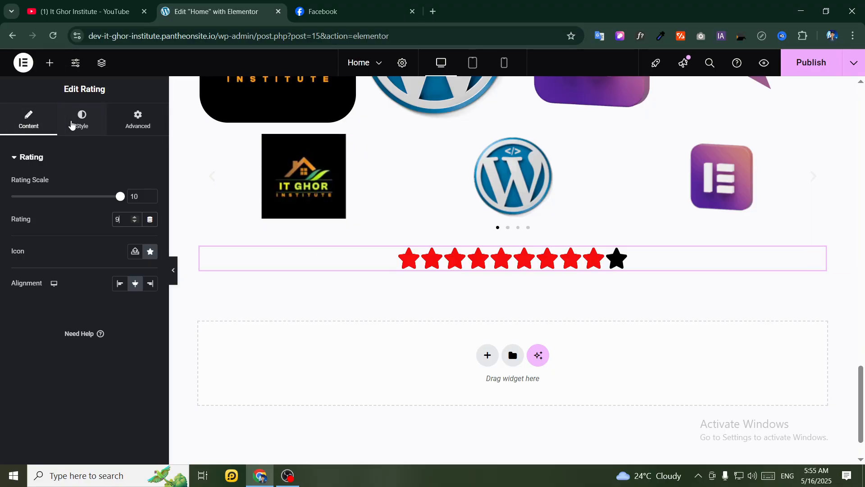
# Change the rating's unmarked color to light gray (#C3C3C3) and publish the page
pyautogui.click(71, 125)
pyautogui.click(150, 286)
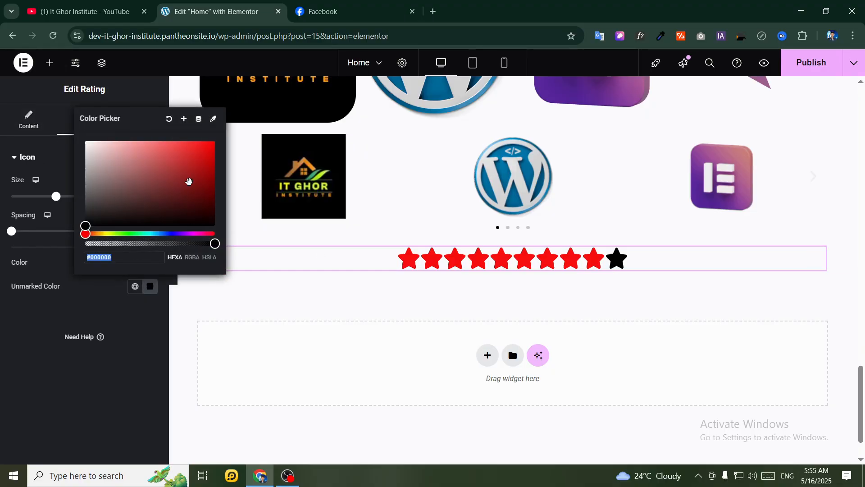
pyautogui.moveTo(180, 234); pyautogui.dragTo(175, 233)
pyautogui.moveTo(182, 188); pyautogui.dragTo(445, 261)
pyautogui.moveTo(187, 152); pyautogui.dragTo(214, 145)
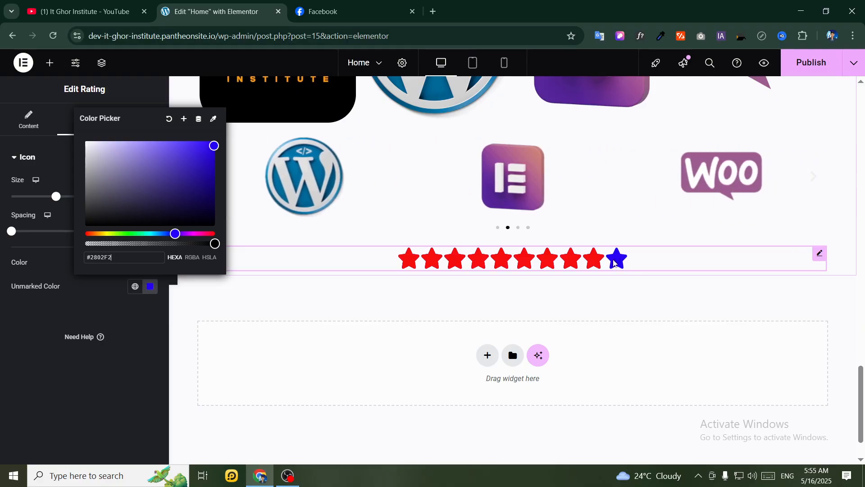
pyautogui.moveTo(135, 196); pyautogui.dragTo(55, 166)
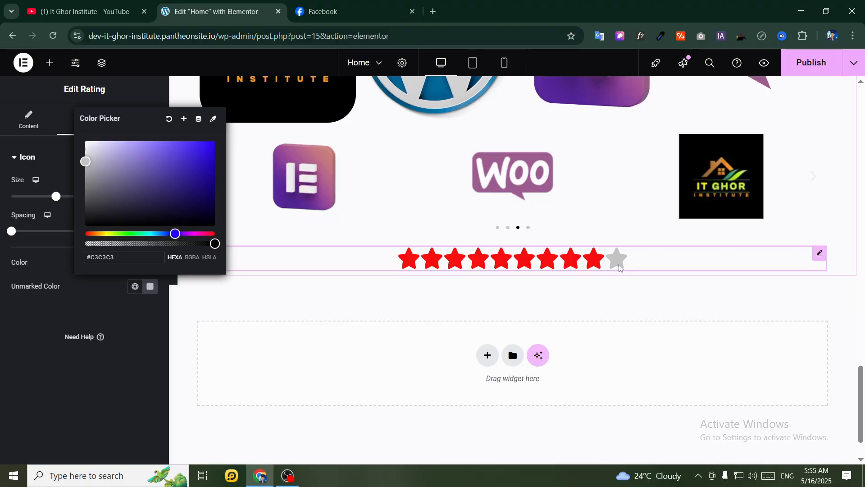
pyautogui.click(586, 260)
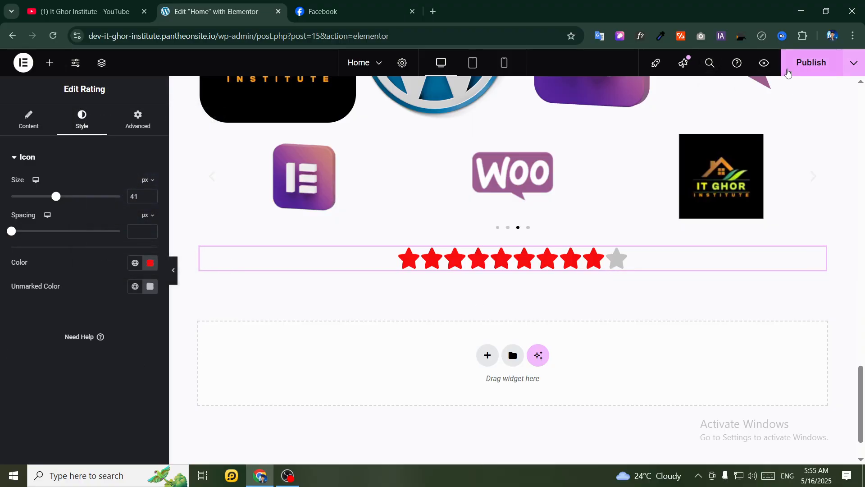
# Review the Home page layout from the rating up to the header and back down to the map
pyautogui.scroll(8, 581, 274)
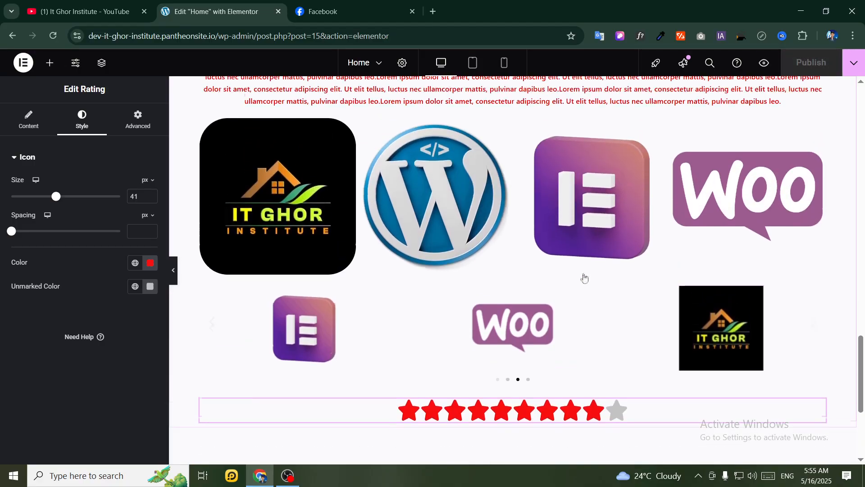
pyautogui.scroll(10, 578, 304)
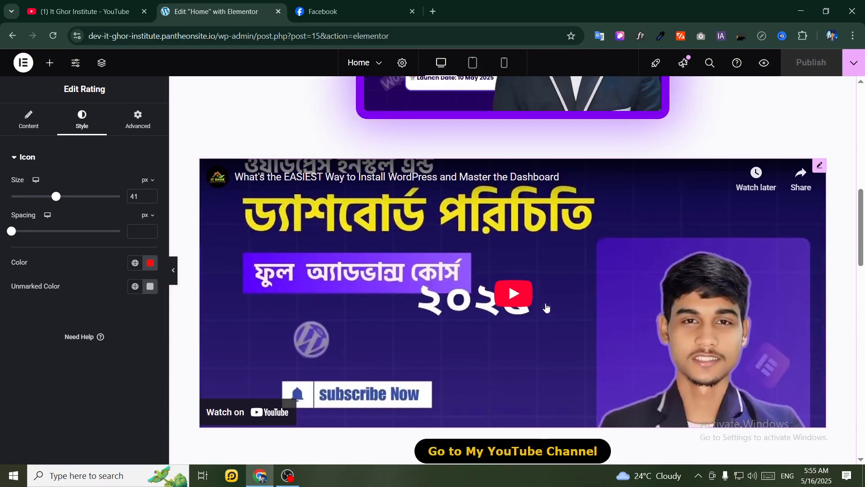
pyautogui.scroll(8, 535, 300)
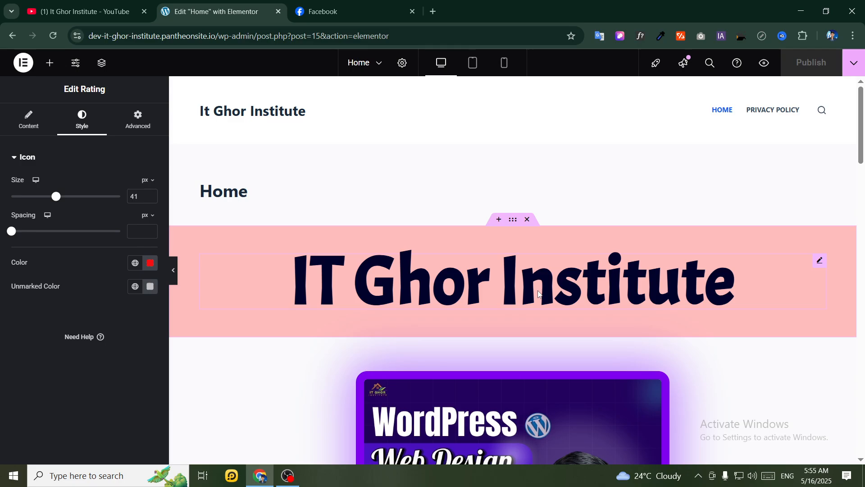
pyautogui.scroll(-10, 529, 291)
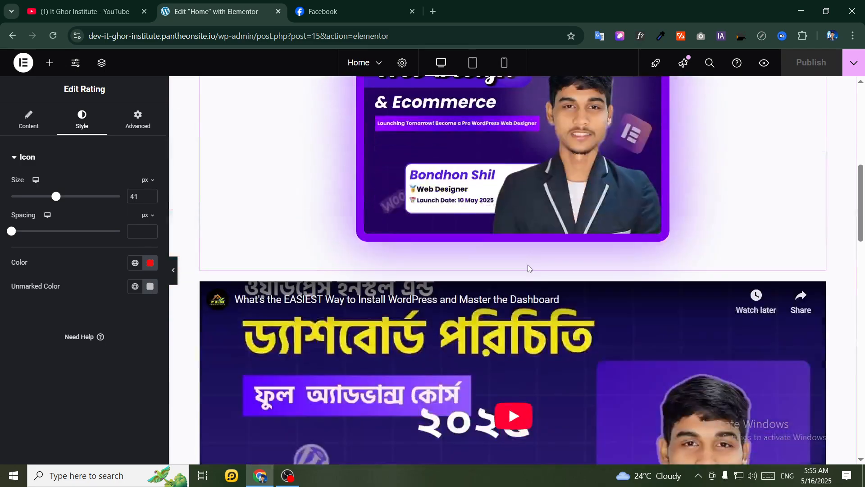
pyautogui.scroll(-9, 533, 255)
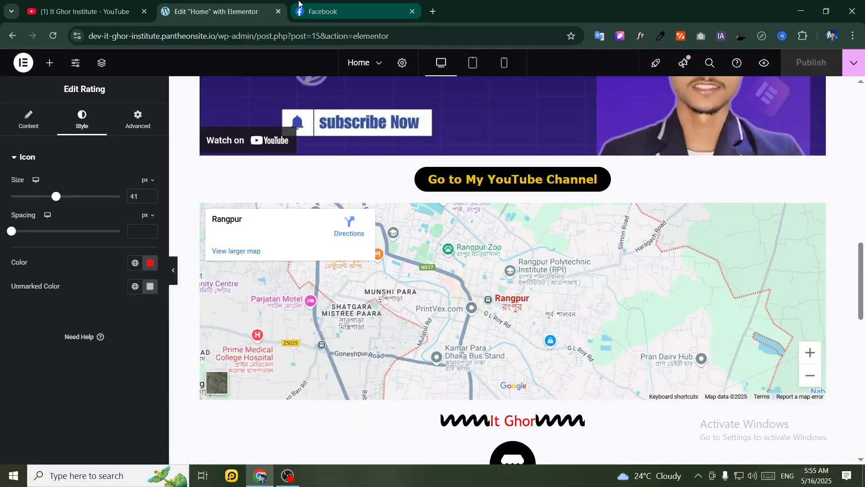
pyautogui.scroll(12, 429, 255)
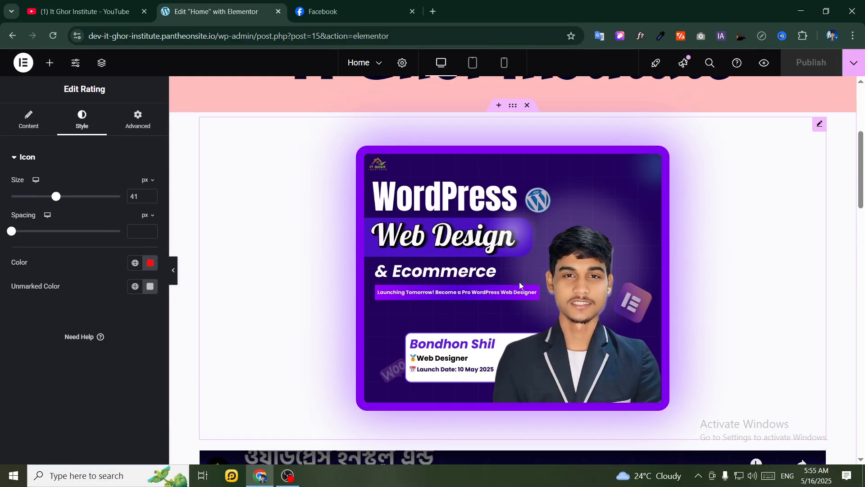
# Switch to Facebook, open the Web Designer Community By It Ghor Institute group and look over its cover and discussion area
pyautogui.click(340, 16)
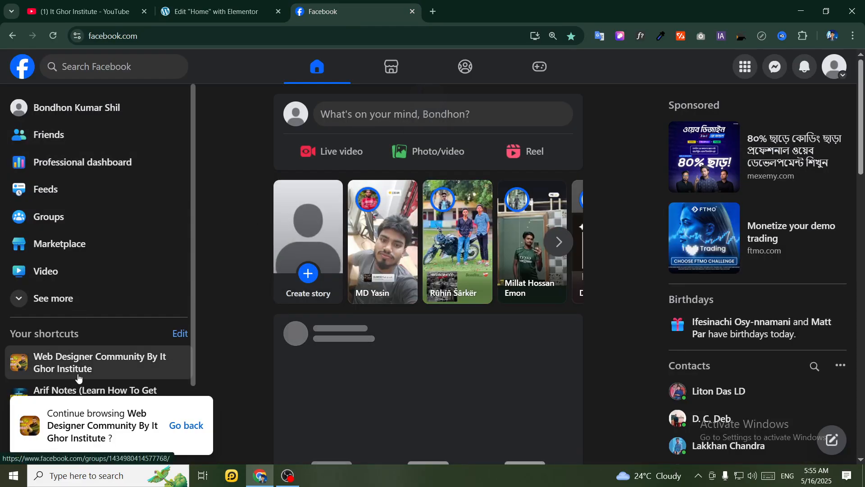
pyautogui.click(76, 363)
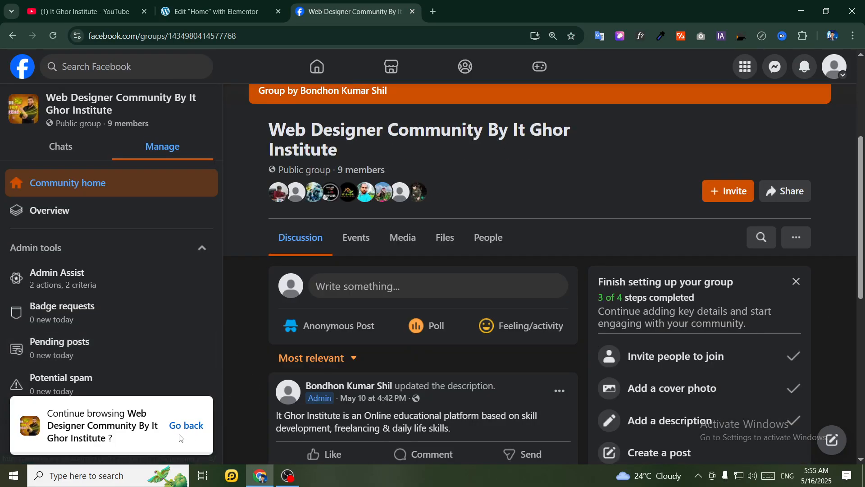
pyautogui.click(186, 426)
pyautogui.click(41, 372)
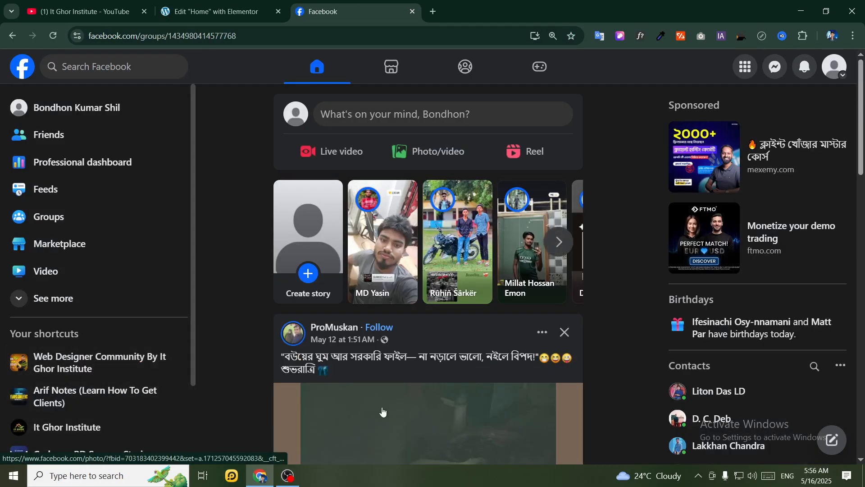
pyautogui.scroll(3, 391, 174)
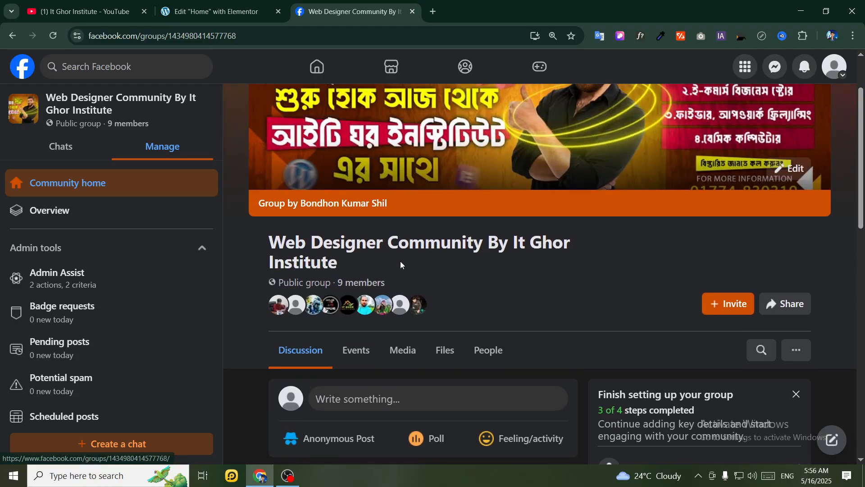
pyautogui.scroll(2, 636, 293)
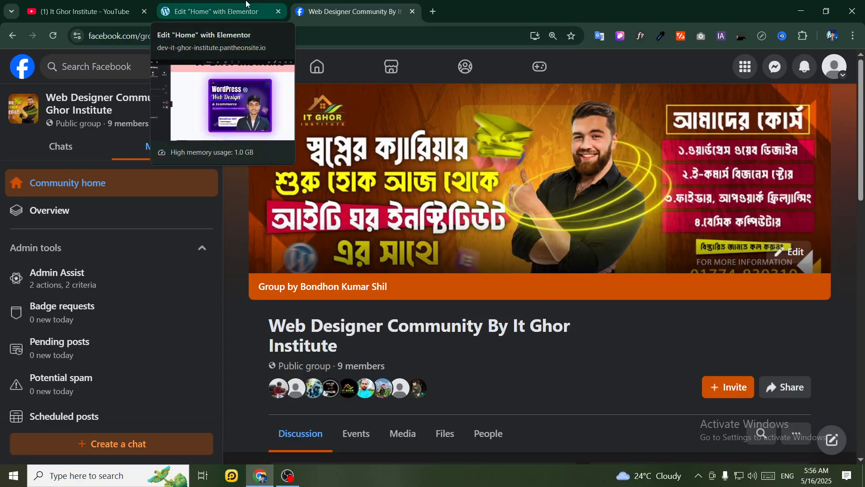
pyautogui.scroll(-5, 483, 309)
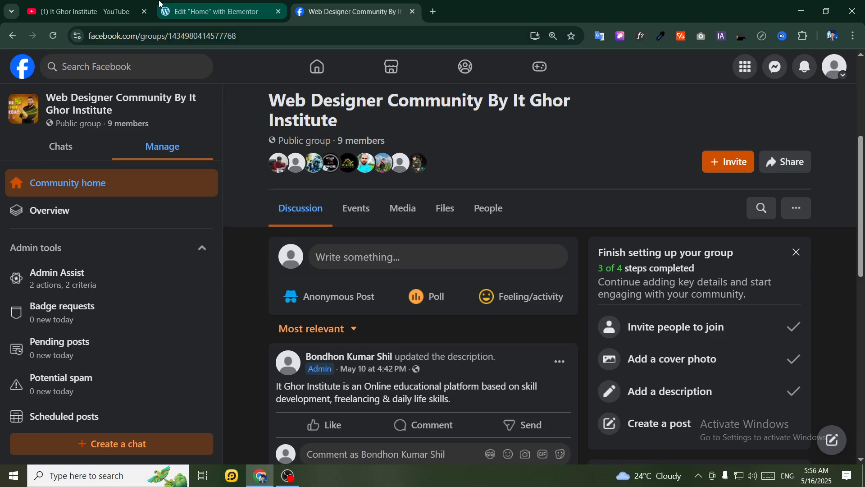
# View the It Ghor Institute YouTube channel, and return to the Elementor editor to look over the Home page's upper sections
pyautogui.click(121, 6)
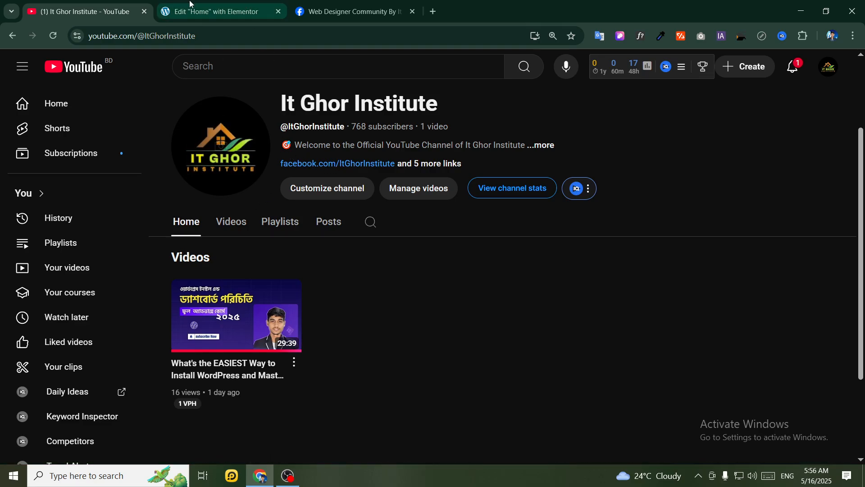
pyautogui.click(232, 3)
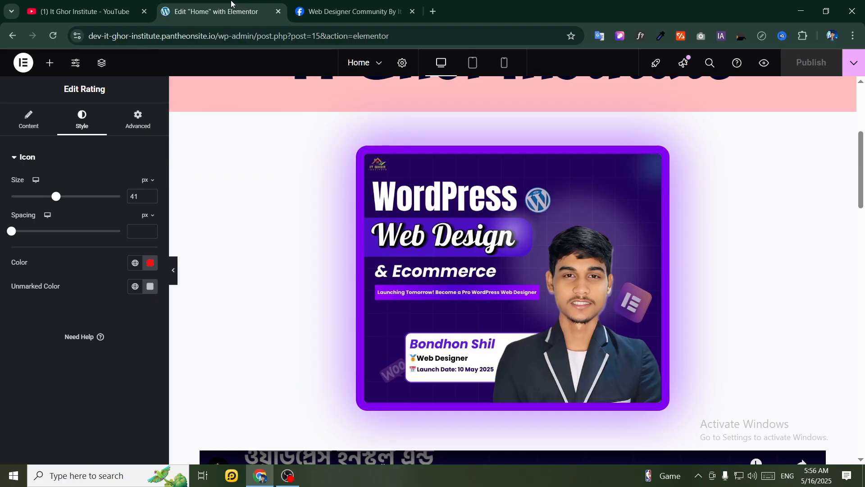
pyautogui.click(86, 11)
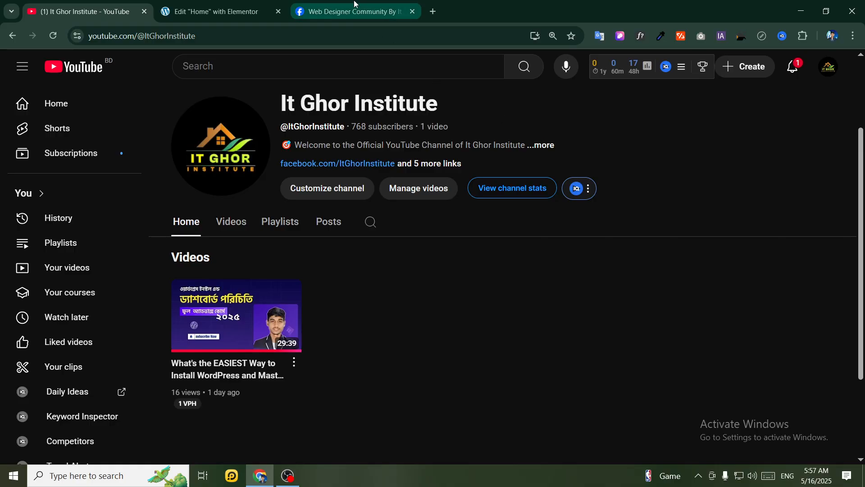
pyautogui.click(215, 12)
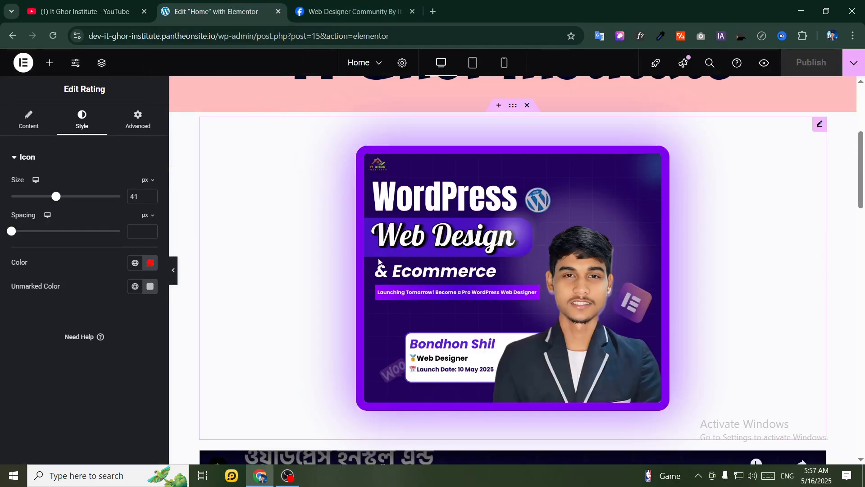
pyautogui.scroll(5, 451, 210)
pyautogui.scroll(-15, 453, 212)
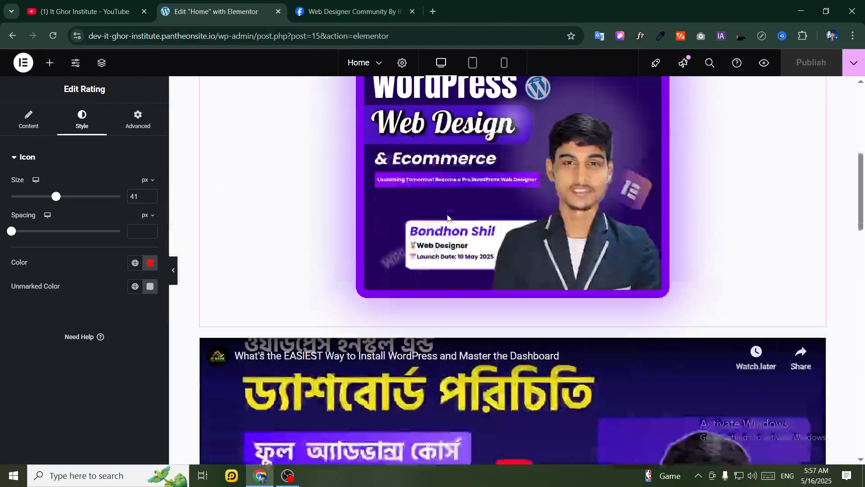
pyautogui.scroll(10, 454, 224)
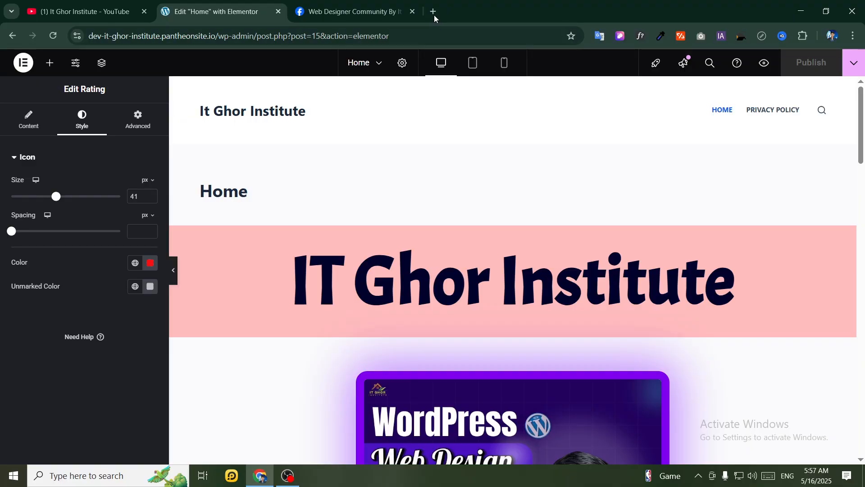
# Open the legenddeveloper.com home page in a new browser tab
pyautogui.click(433, 14)
pyautogui.write('l')
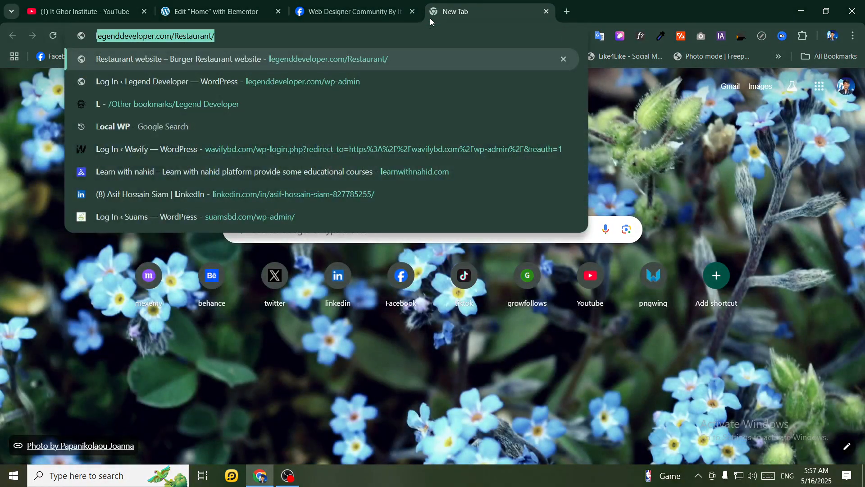
pyautogui.write('egenddeveloper.com/Restaurant/')
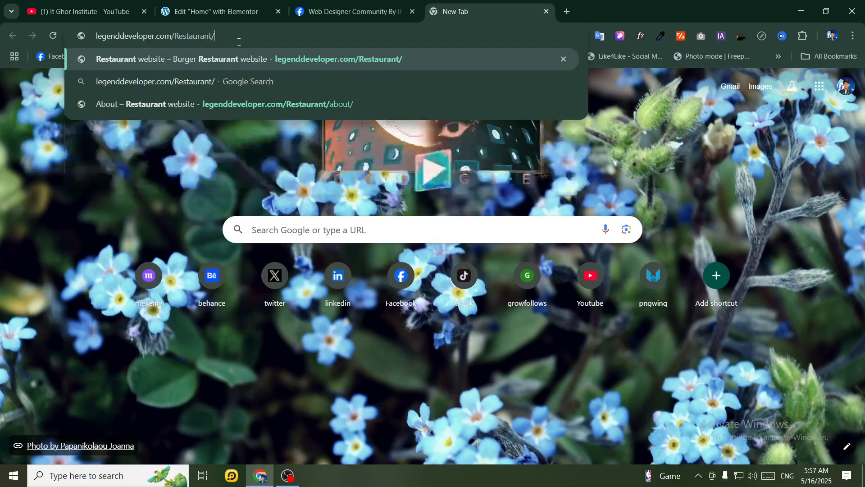
pyautogui.hotkey('shift', 'Left')
pyautogui.hotkey('shift', 'Left')
pyautogui.hotkey('shift', 'Left')
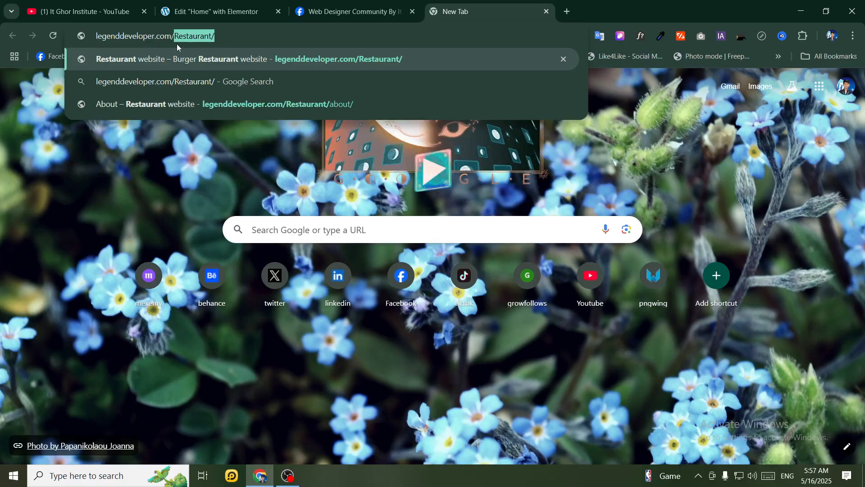
pyautogui.press('BackSpace')
pyautogui.press('Return')
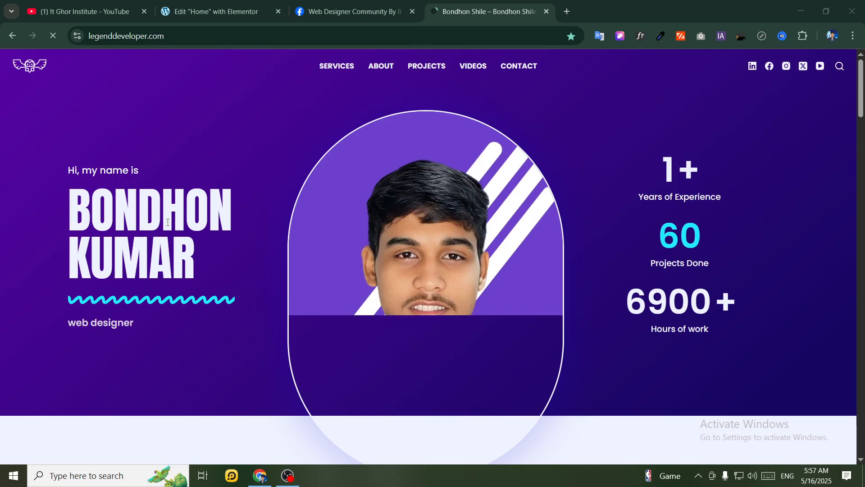
# Examine the portfolio site's hero section, including the experience, project and work-hour counters, the owner's name and the job title
pyautogui.scroll(-6, 271, 199)
pyautogui.scroll(6, 347, 251)
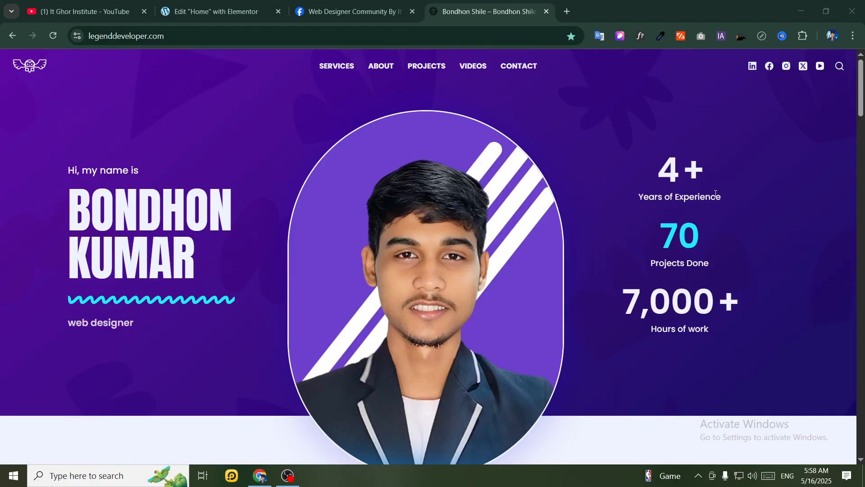
pyautogui.moveTo(654, 181); pyautogui.dragTo(722, 347)
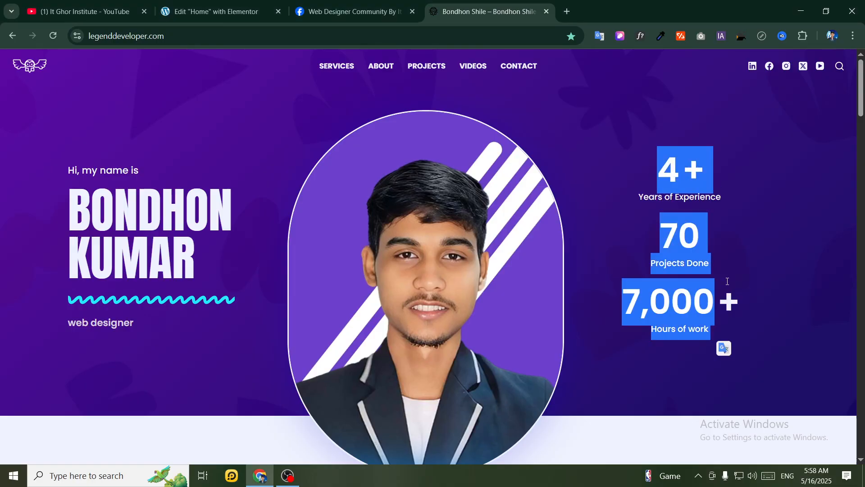
pyautogui.click(728, 279)
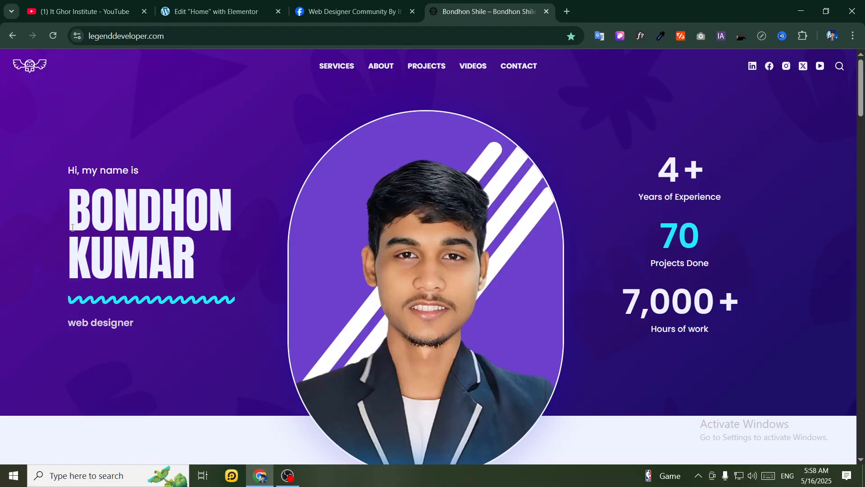
pyautogui.moveTo(67, 195); pyautogui.dragTo(157, 296)
pyautogui.click(138, 304)
pyautogui.moveTo(70, 323); pyautogui.dragTo(136, 324)
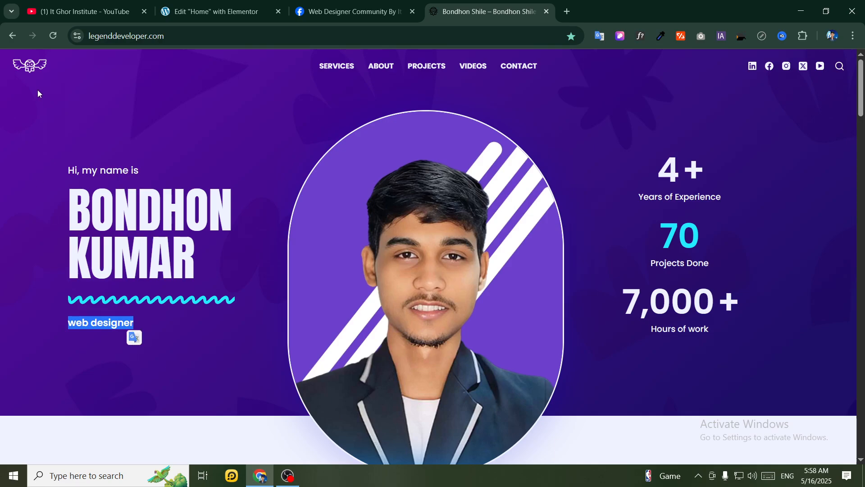
pyautogui.click(133, 336)
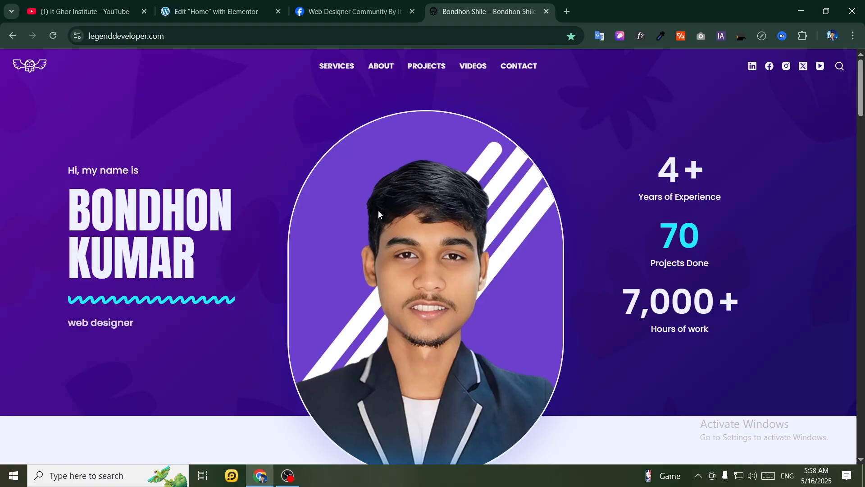
# Examine the portfolio home page's skill icon bar and the My Service cards for web development, page design and security
pyautogui.scroll(-7, 379, 212)
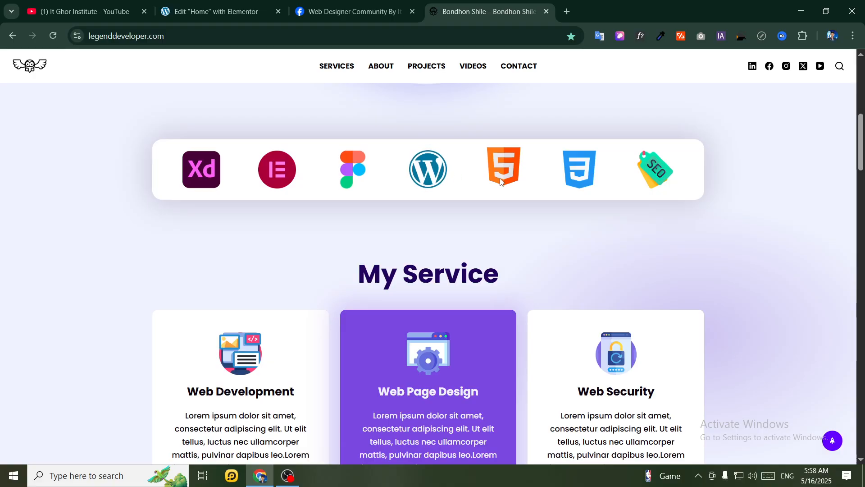
pyautogui.scroll(1, 507, 180)
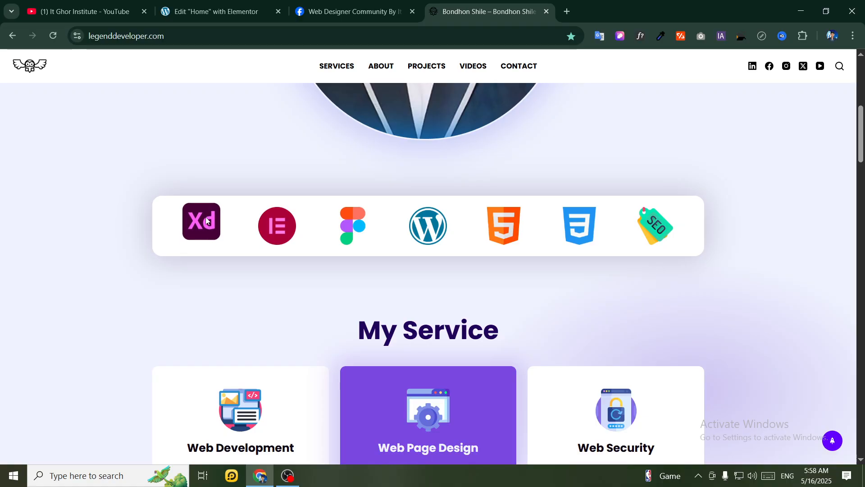
pyautogui.scroll(-4, 345, 220)
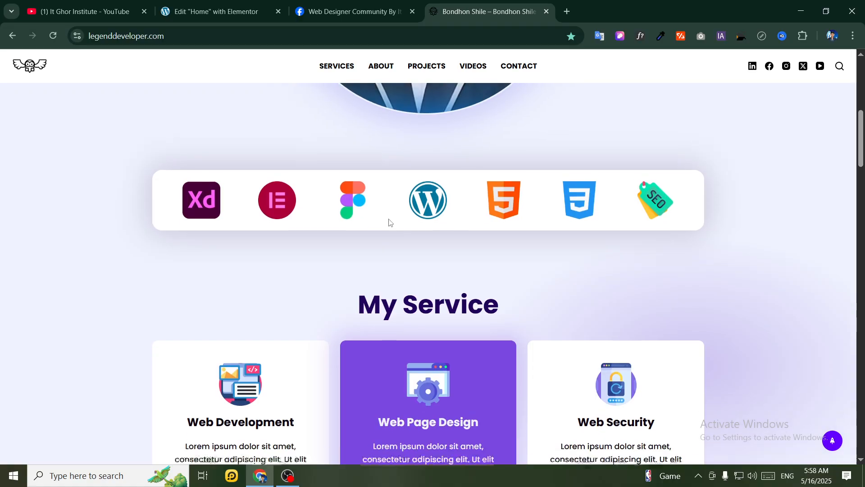
pyautogui.scroll(1, 453, 218)
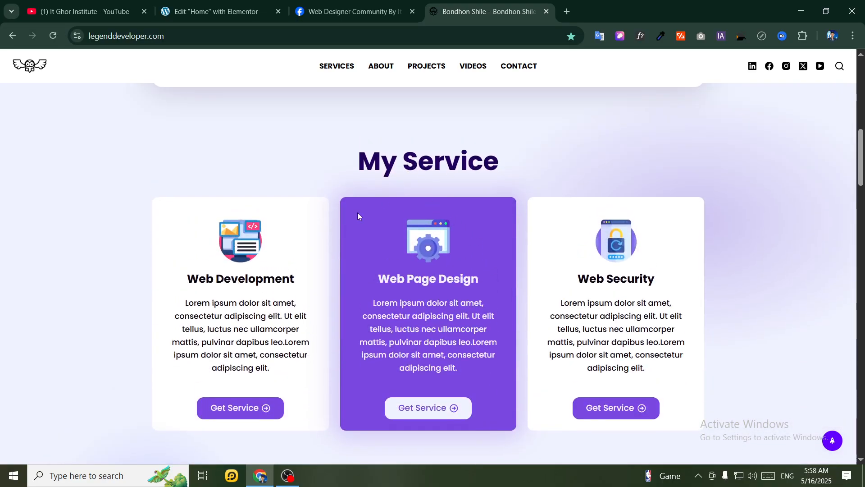
# View the Who am I section of the portfolio page and highlight part of its introduction text
pyautogui.scroll(-5, 559, 290)
pyautogui.scroll(-3, 559, 290)
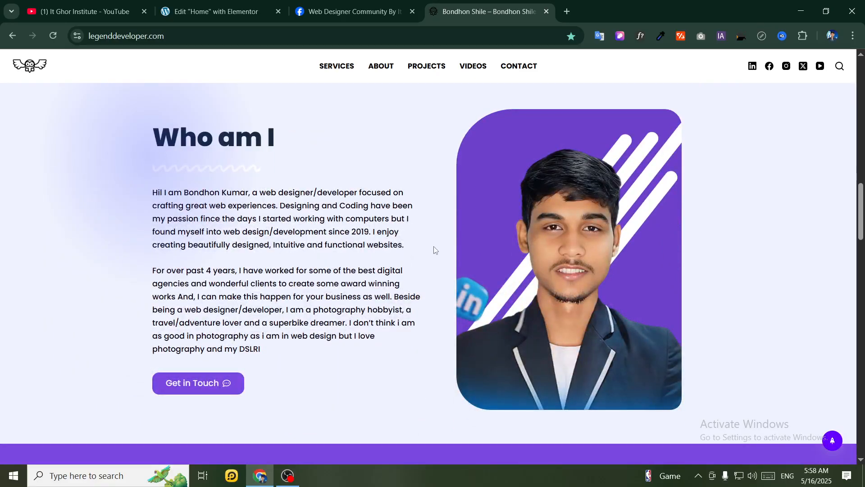
pyautogui.scroll(1, 433, 249)
pyautogui.scroll(-2, 422, 255)
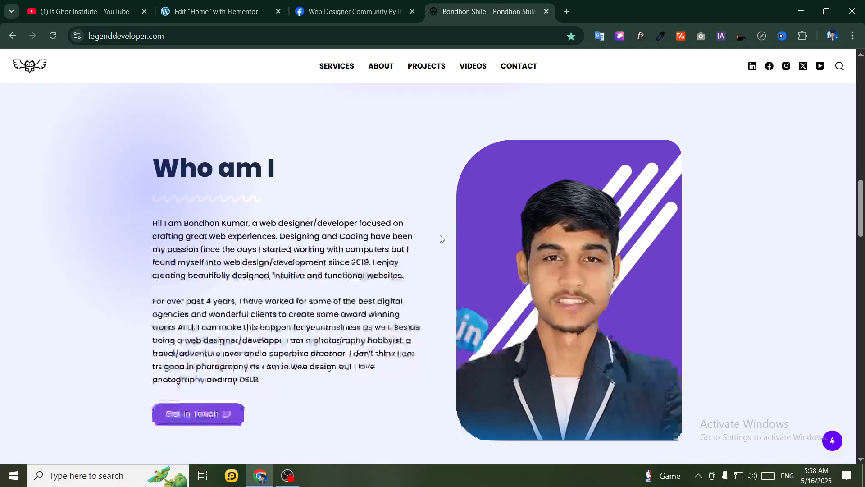
pyautogui.scroll(1, 286, 218)
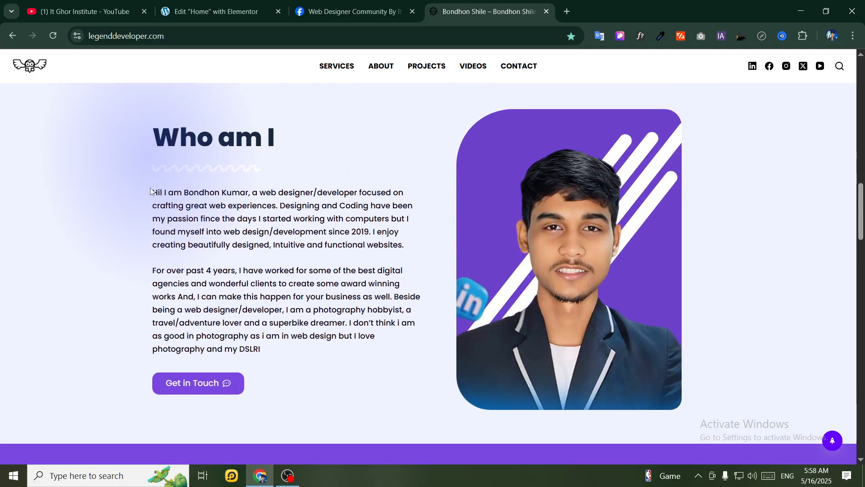
pyautogui.moveTo(153, 192); pyautogui.dragTo(287, 322)
pyautogui.click(287, 322)
pyautogui.scroll(-1, 286, 320)
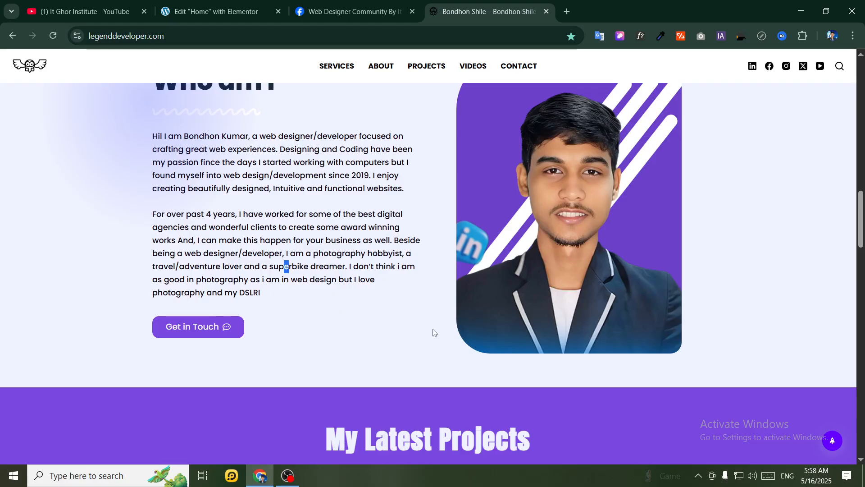
# Examine the My Latest Projects section and preview the scrolling website mockups in its project cards
pyautogui.scroll(-5, 469, 320)
pyautogui.scroll(-2, 468, 321)
pyautogui.scroll(2, 496, 196)
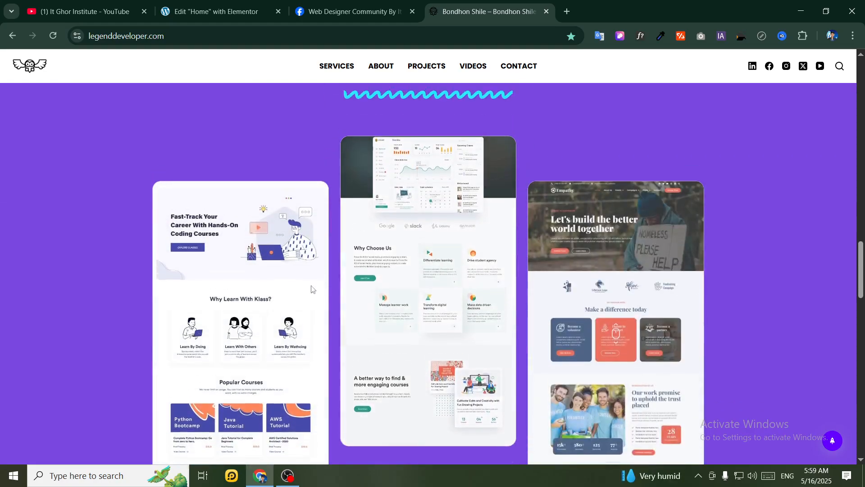
pyautogui.scroll(-1, 420, 208)
pyautogui.scroll(-3, 421, 208)
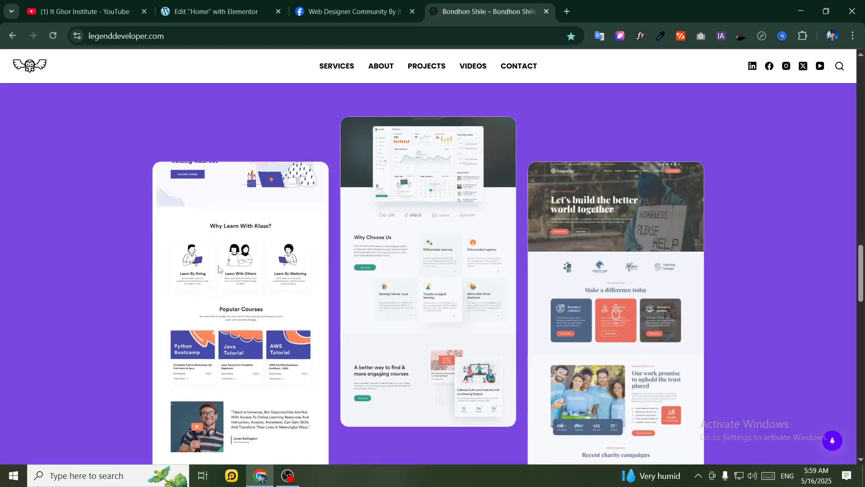
pyautogui.scroll(2, 420, 245)
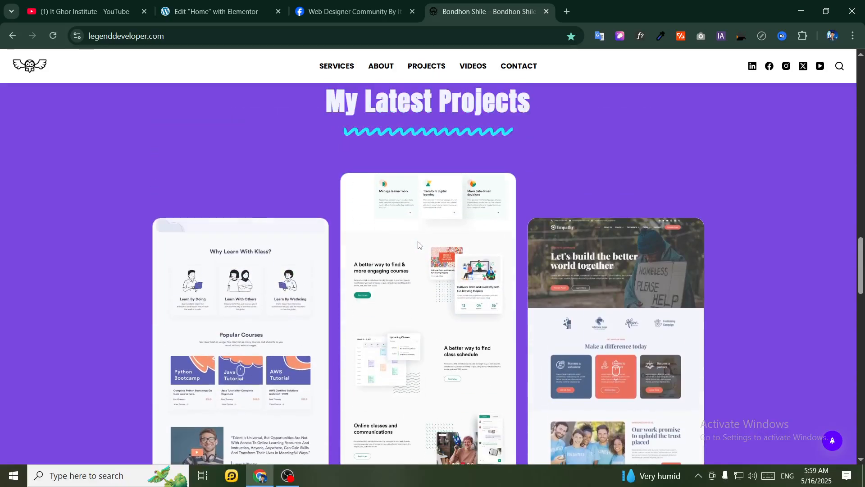
# Look over the Watch my contents videos and the What people say about me testimonials
pyautogui.scroll(-2, 638, 266)
pyautogui.scroll(-8, 637, 266)
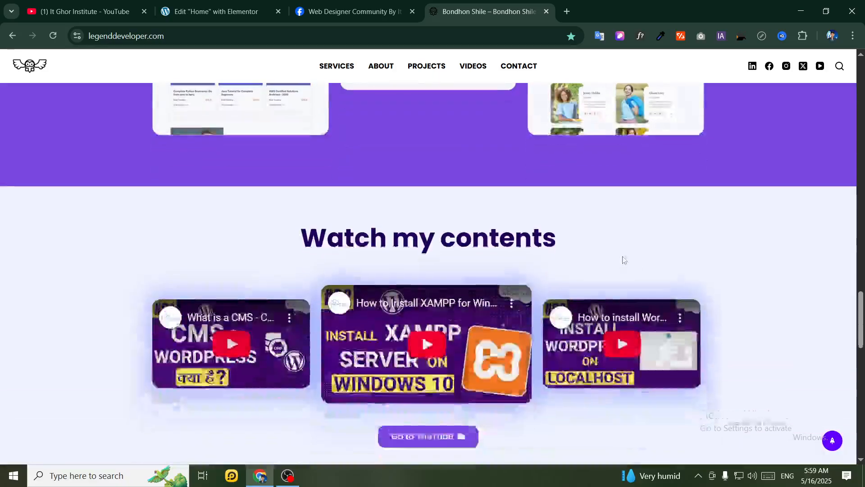
pyautogui.scroll(-7, 356, 222)
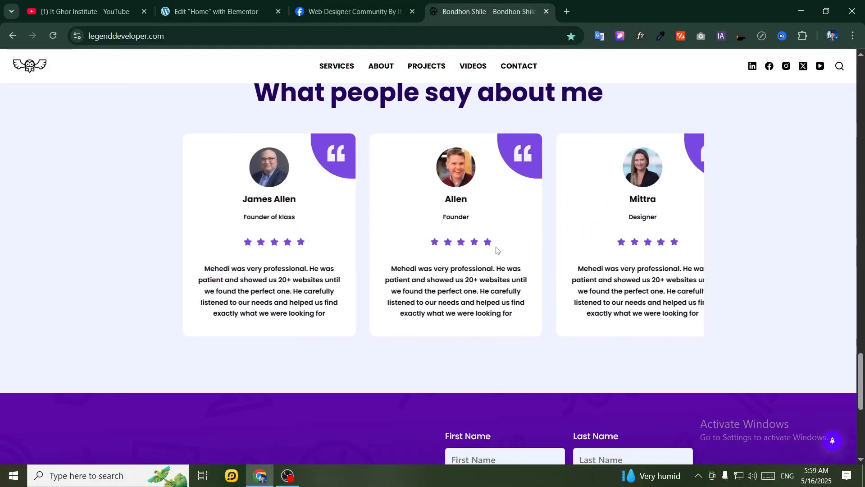
# Go to the Lets Work Together section and step through the contact form's fields from First Name without filling them
pyautogui.scroll(-5, 496, 316)
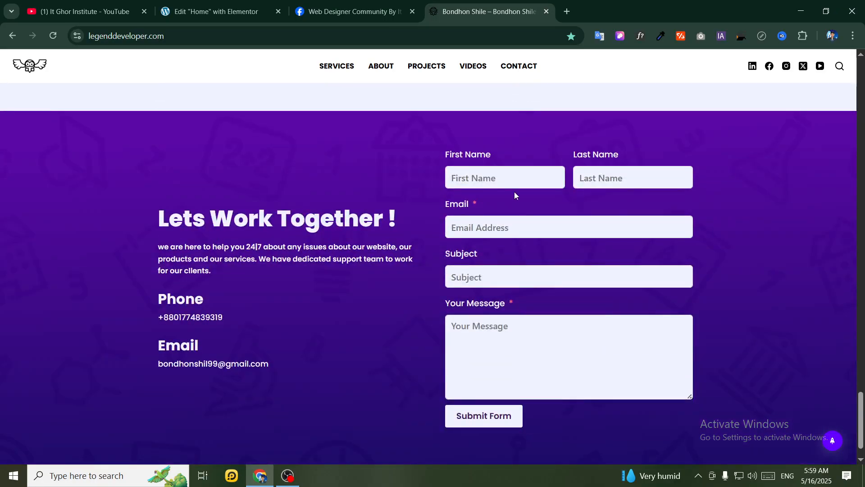
pyautogui.click(515, 181)
pyautogui.press('Tab')
pyautogui.press('Tab')
pyautogui.press('Tab')
pyautogui.press('Tab')
# Highlight the contact section's phone number and e-mail address, view the footer's social icons, and return to the page's beginning
pyautogui.tripleClick(188, 315)
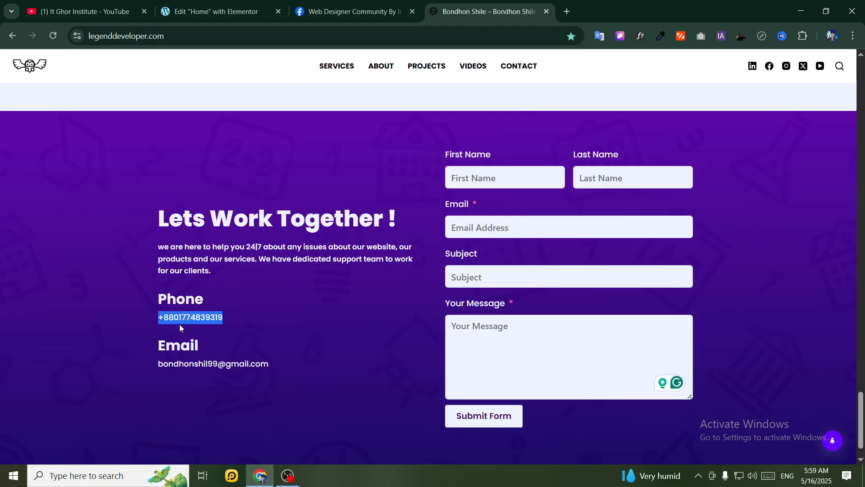
pyautogui.tripleClick(179, 364)
pyautogui.click(268, 416)
pyautogui.scroll(-2, 407, 350)
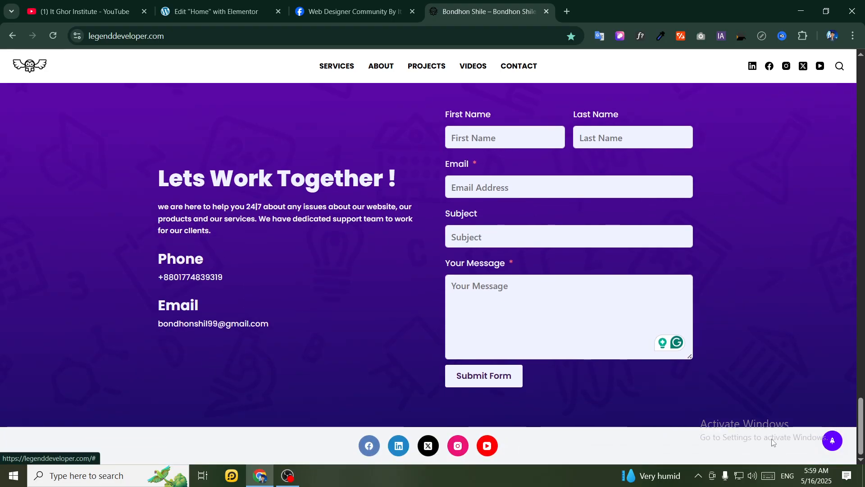
pyautogui.click(833, 441)
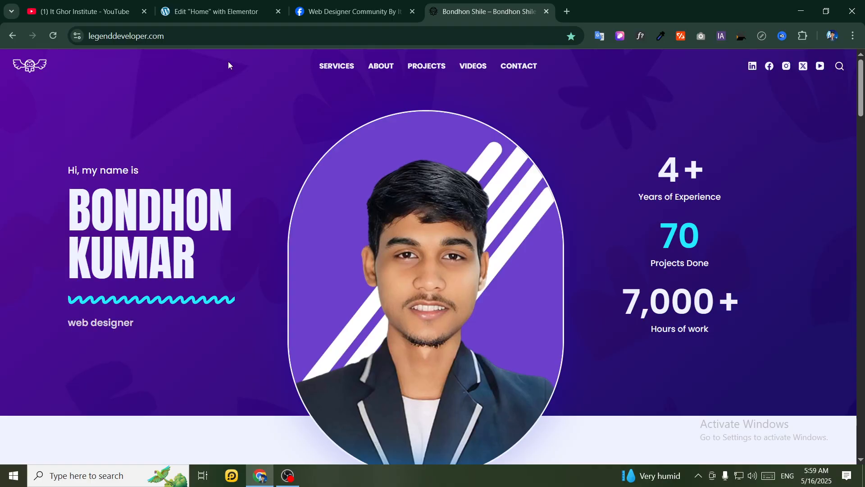
# Switch to the Elementor editor and look through the Home page's widgets down to the image gallery and back to the heading
pyautogui.click(215, 10)
pyautogui.scroll(-15, 519, 220)
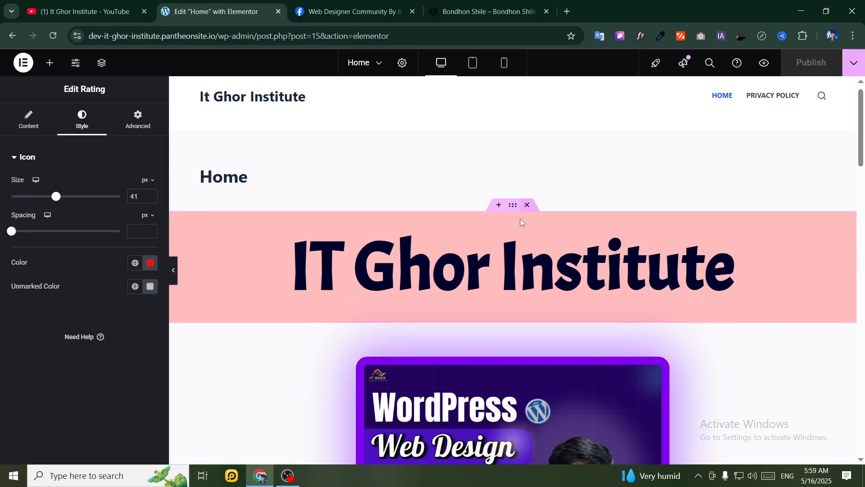
pyautogui.scroll(-3, 519, 218)
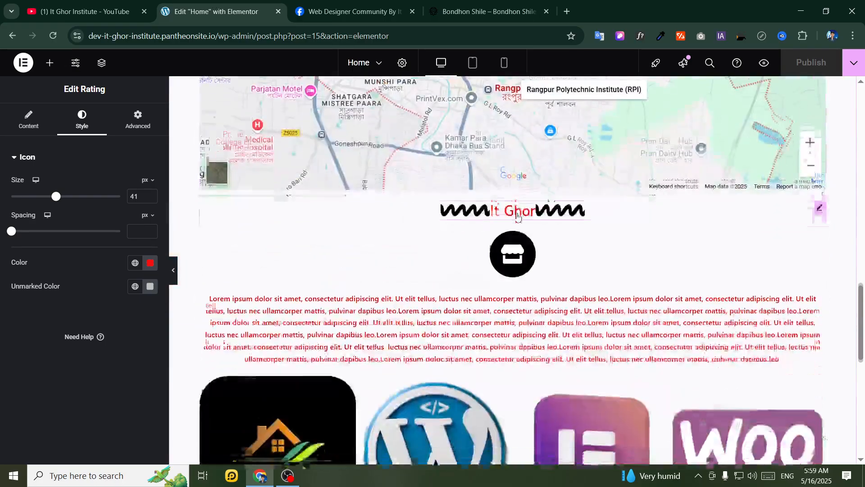
pyautogui.scroll(15, 495, 220)
pyautogui.scroll(5, 494, 220)
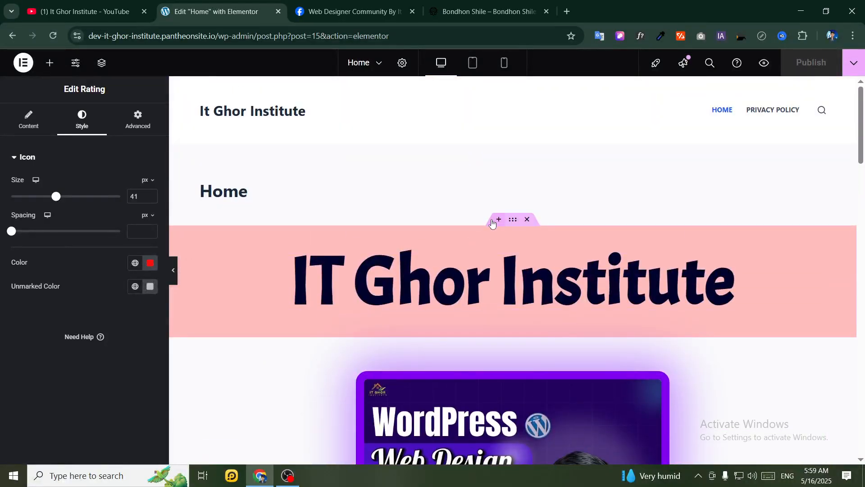
# Return to the legenddeveloper.com portfolio site and review its hero section and skill icon bar
pyautogui.click(485, 11)
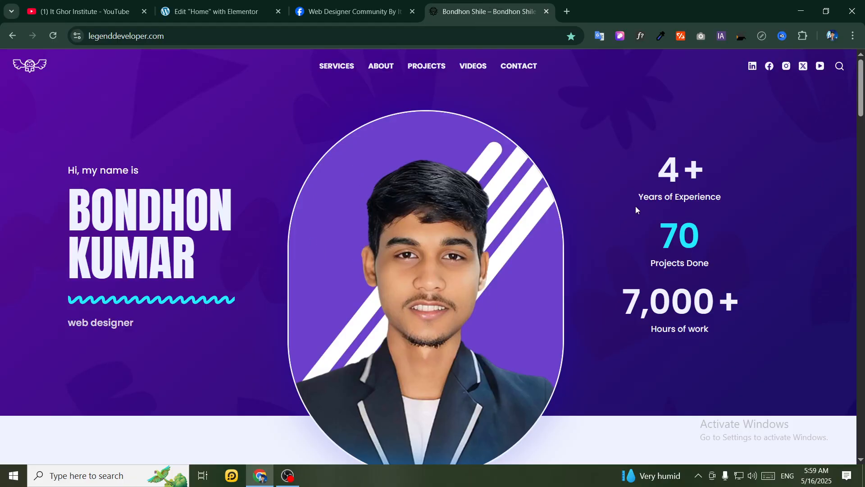
pyautogui.scroll(-7, 607, 212)
pyautogui.scroll(7, 608, 216)
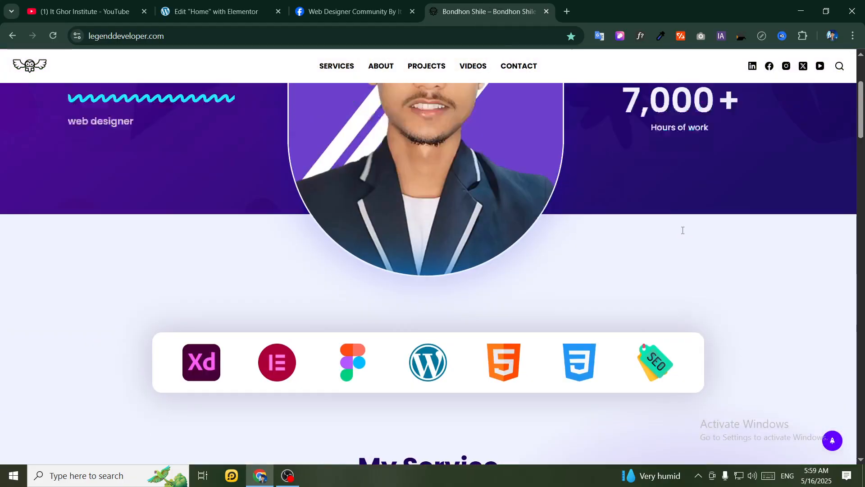